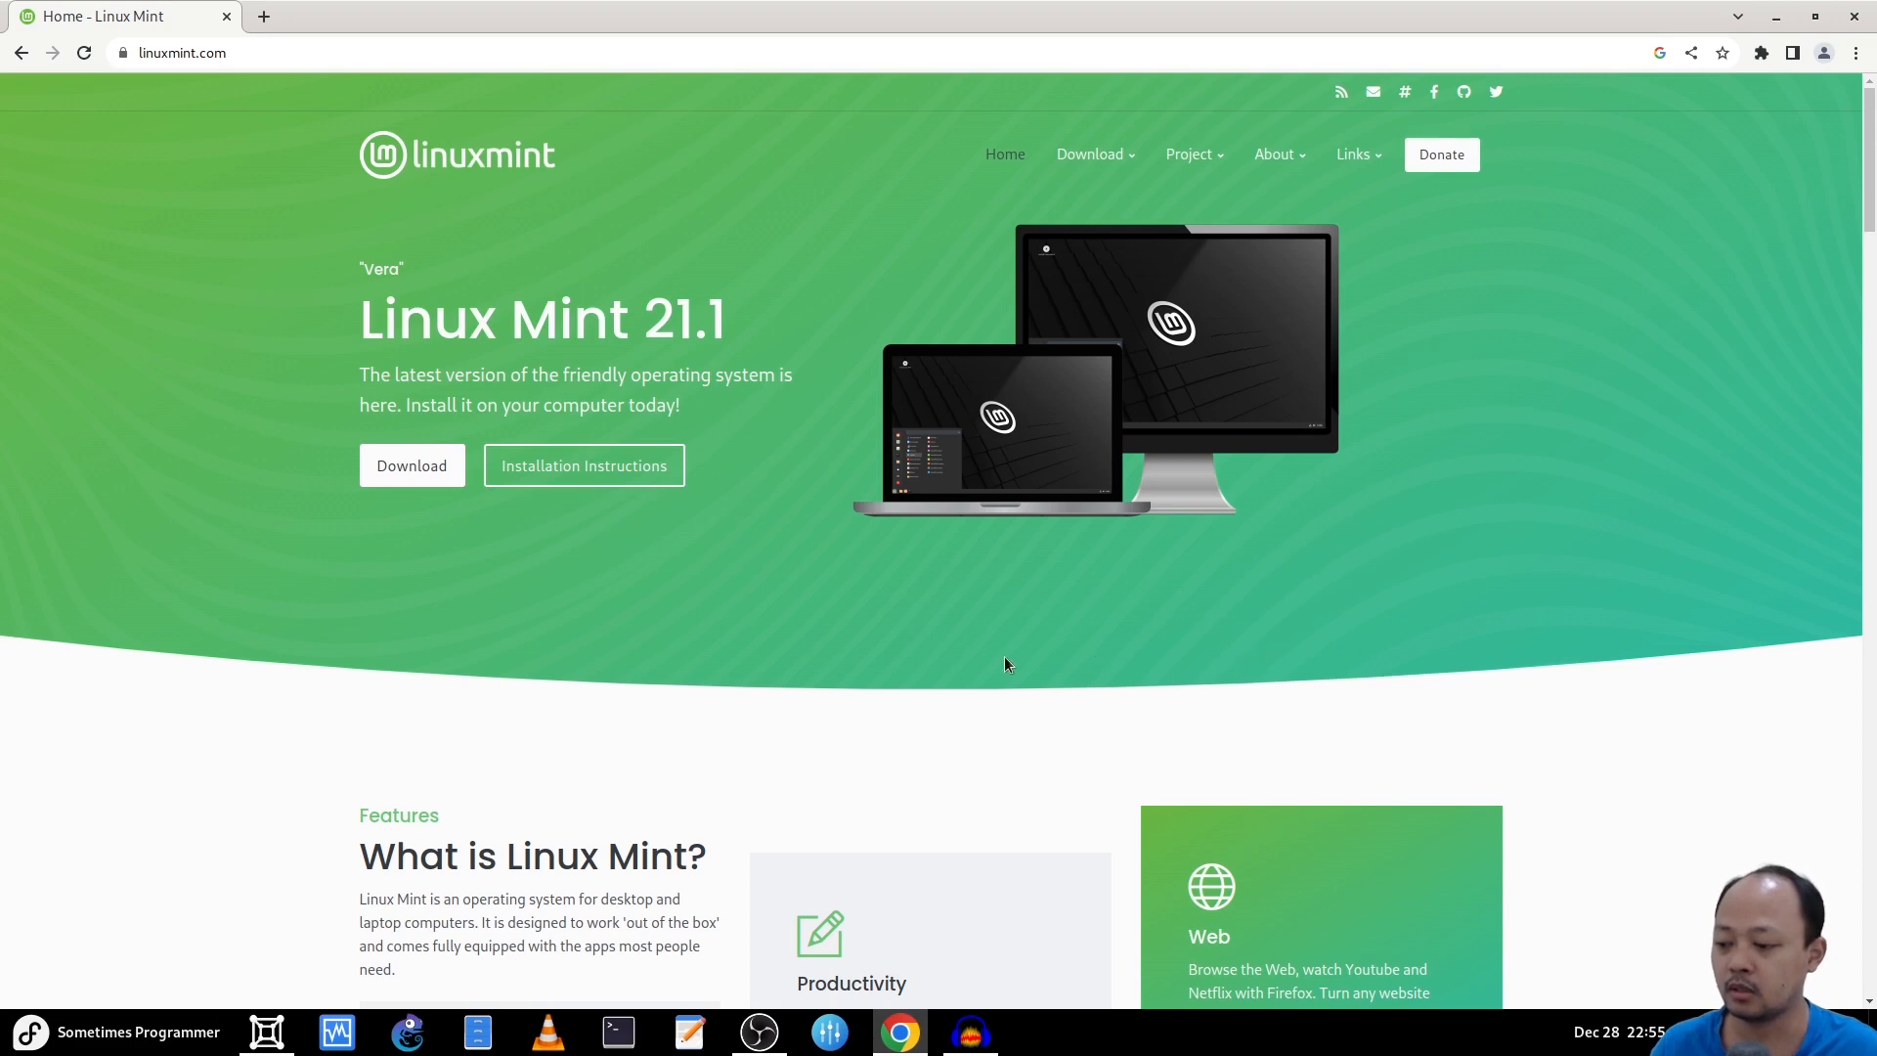
Open the Linux Mint 21.1 download page and review the Cinnamon, MATE and Xfce editions
click(391, 475)
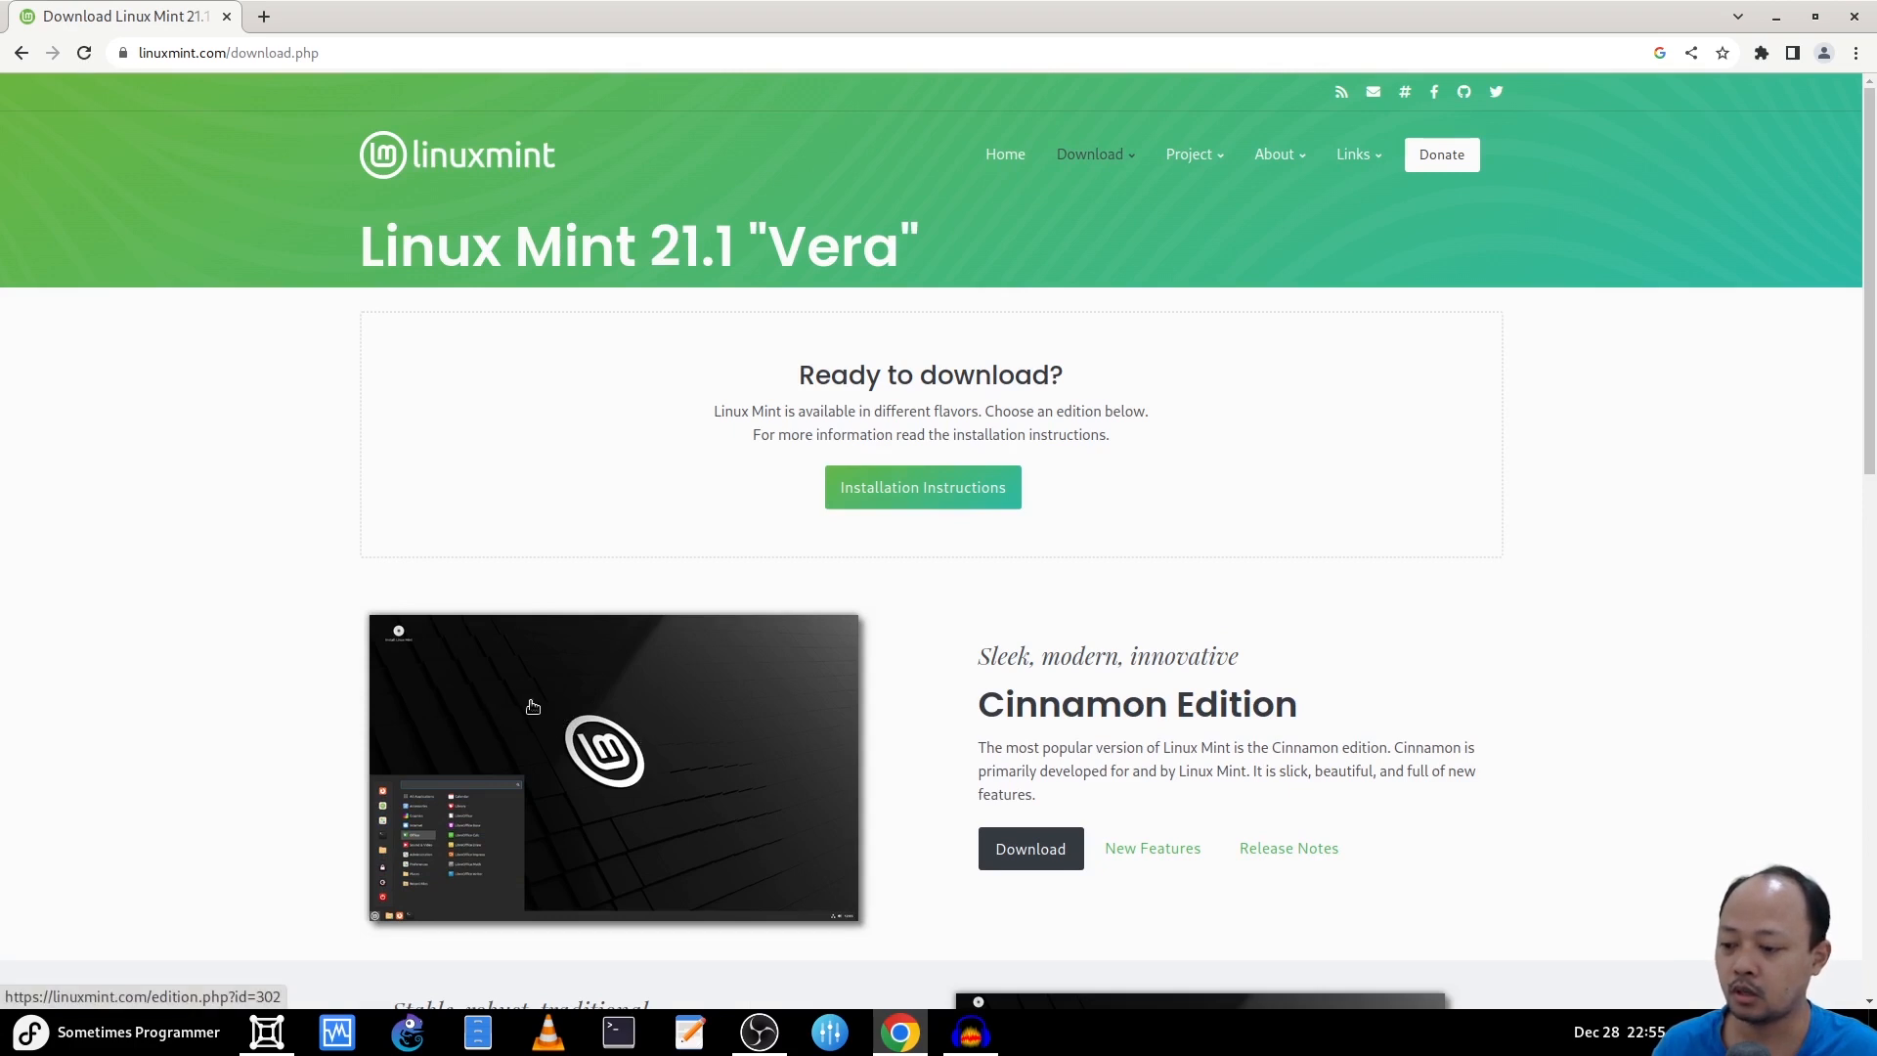
scroll(364, 707, down, 1)
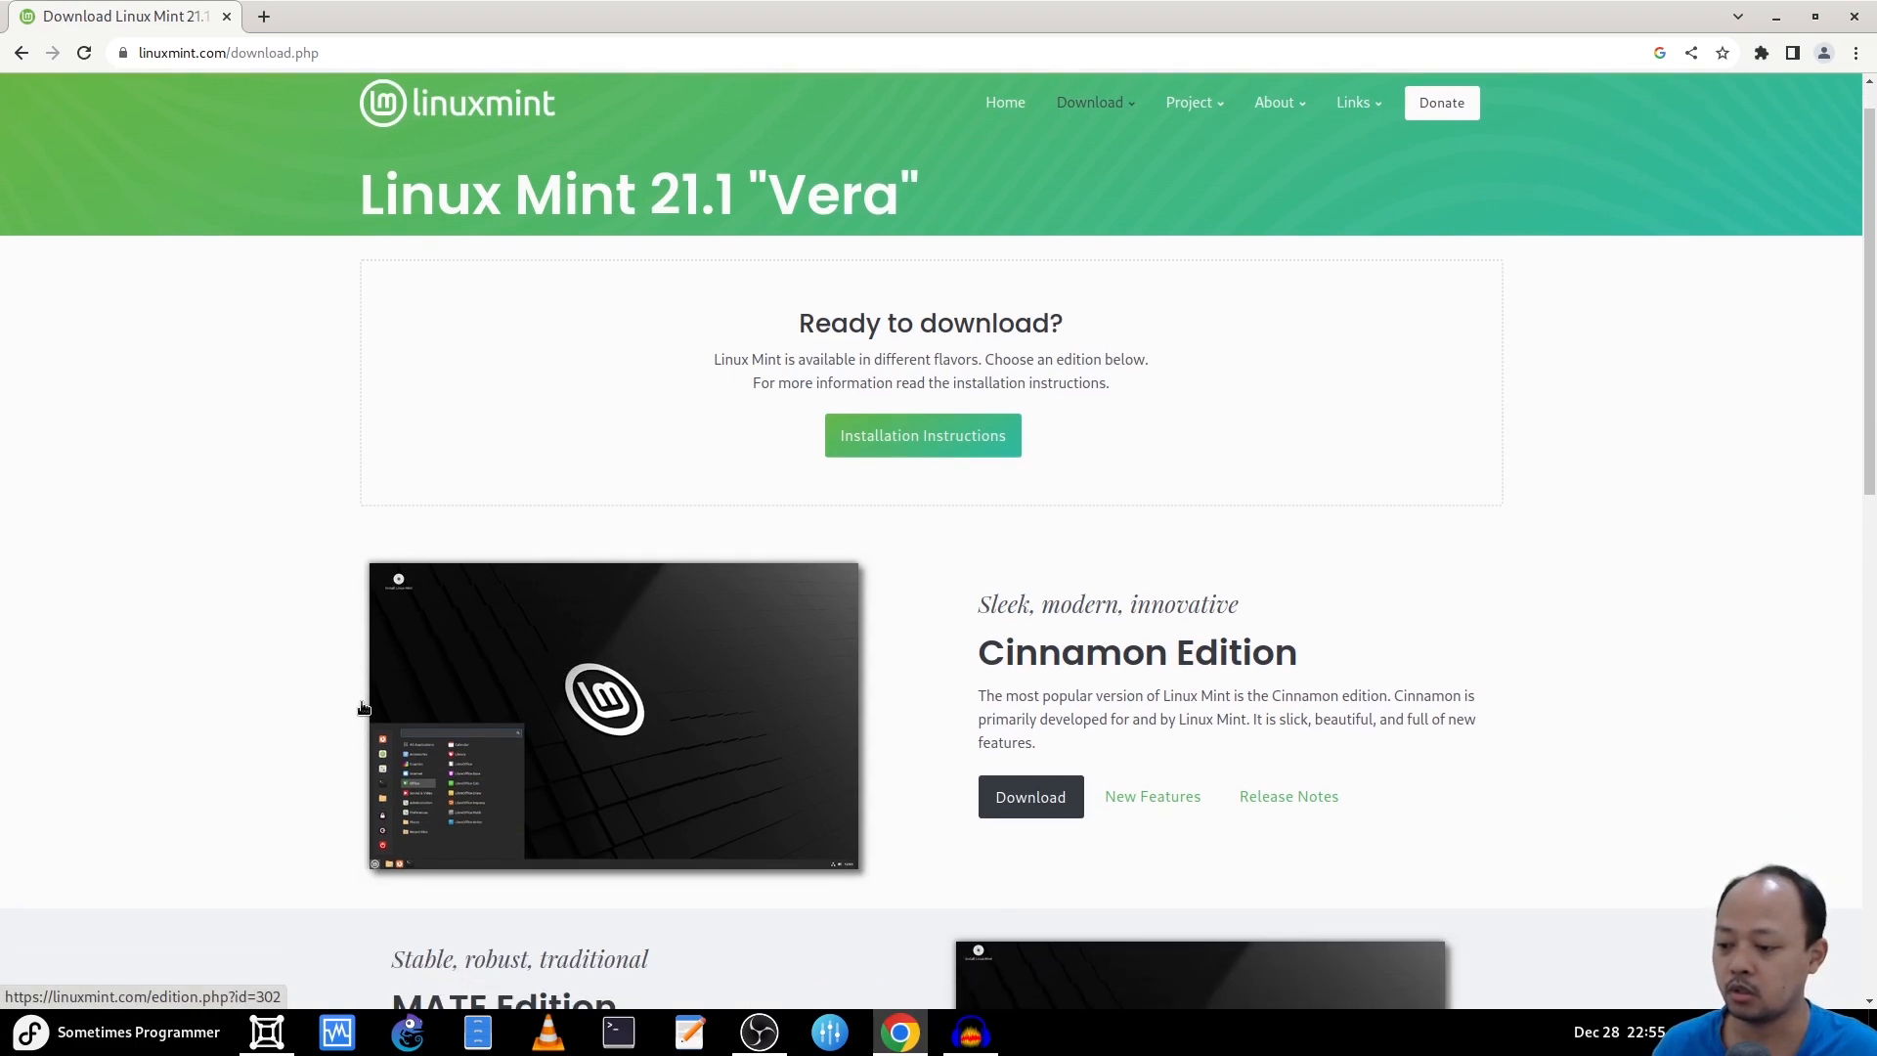
scroll(363, 707, down, 2)
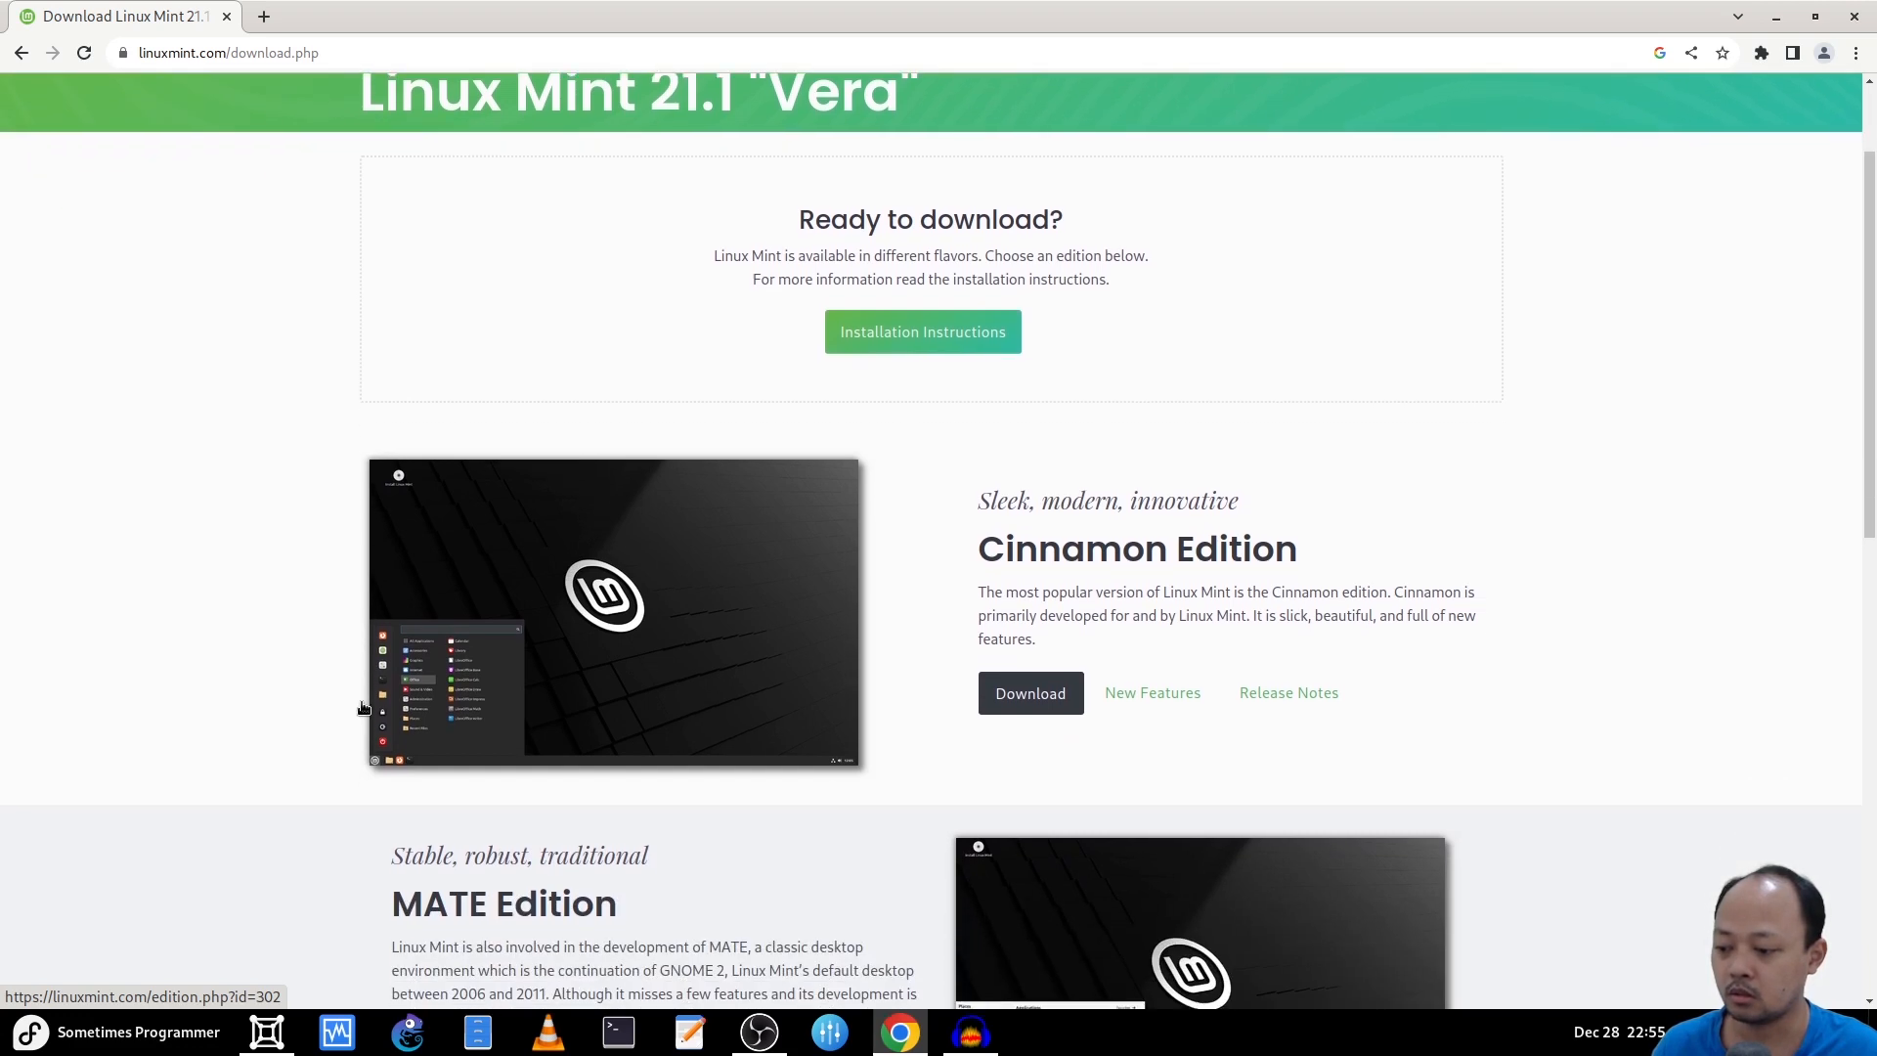
scroll(361, 707, down, 5)
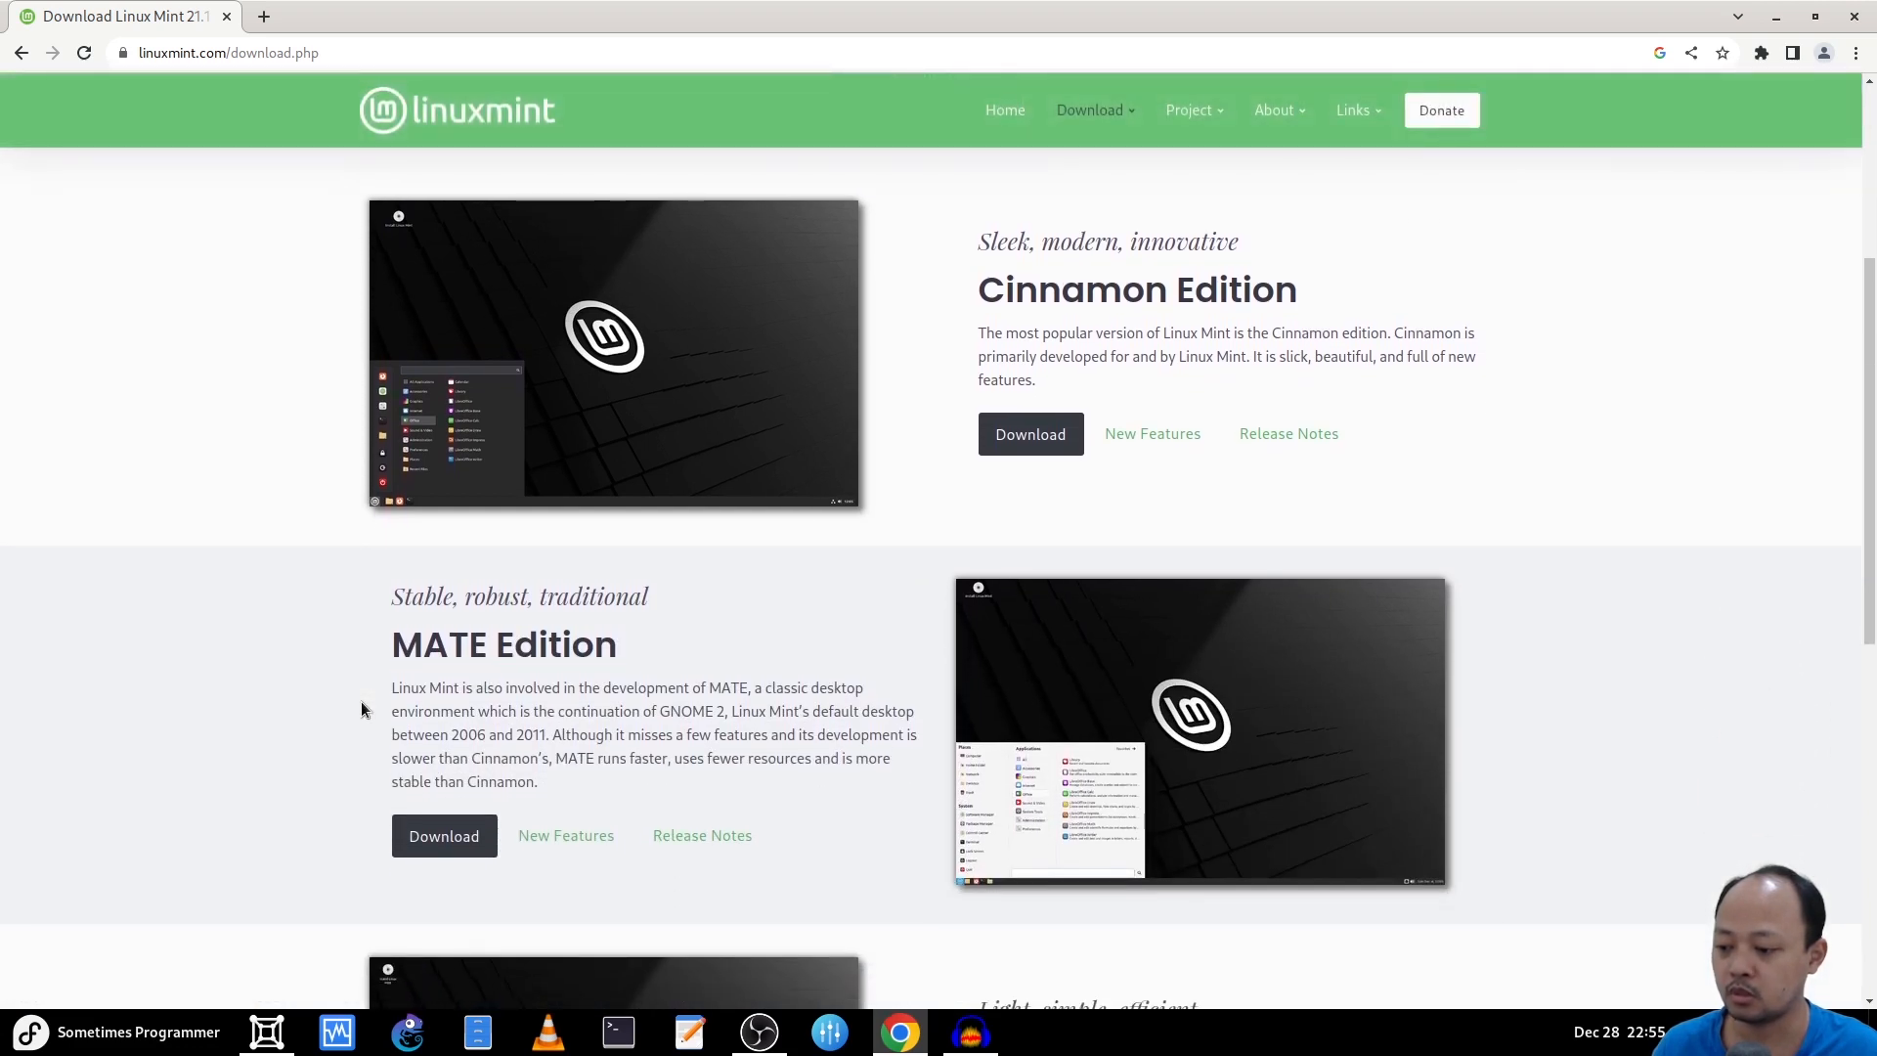
scroll(361, 706, down, 7)
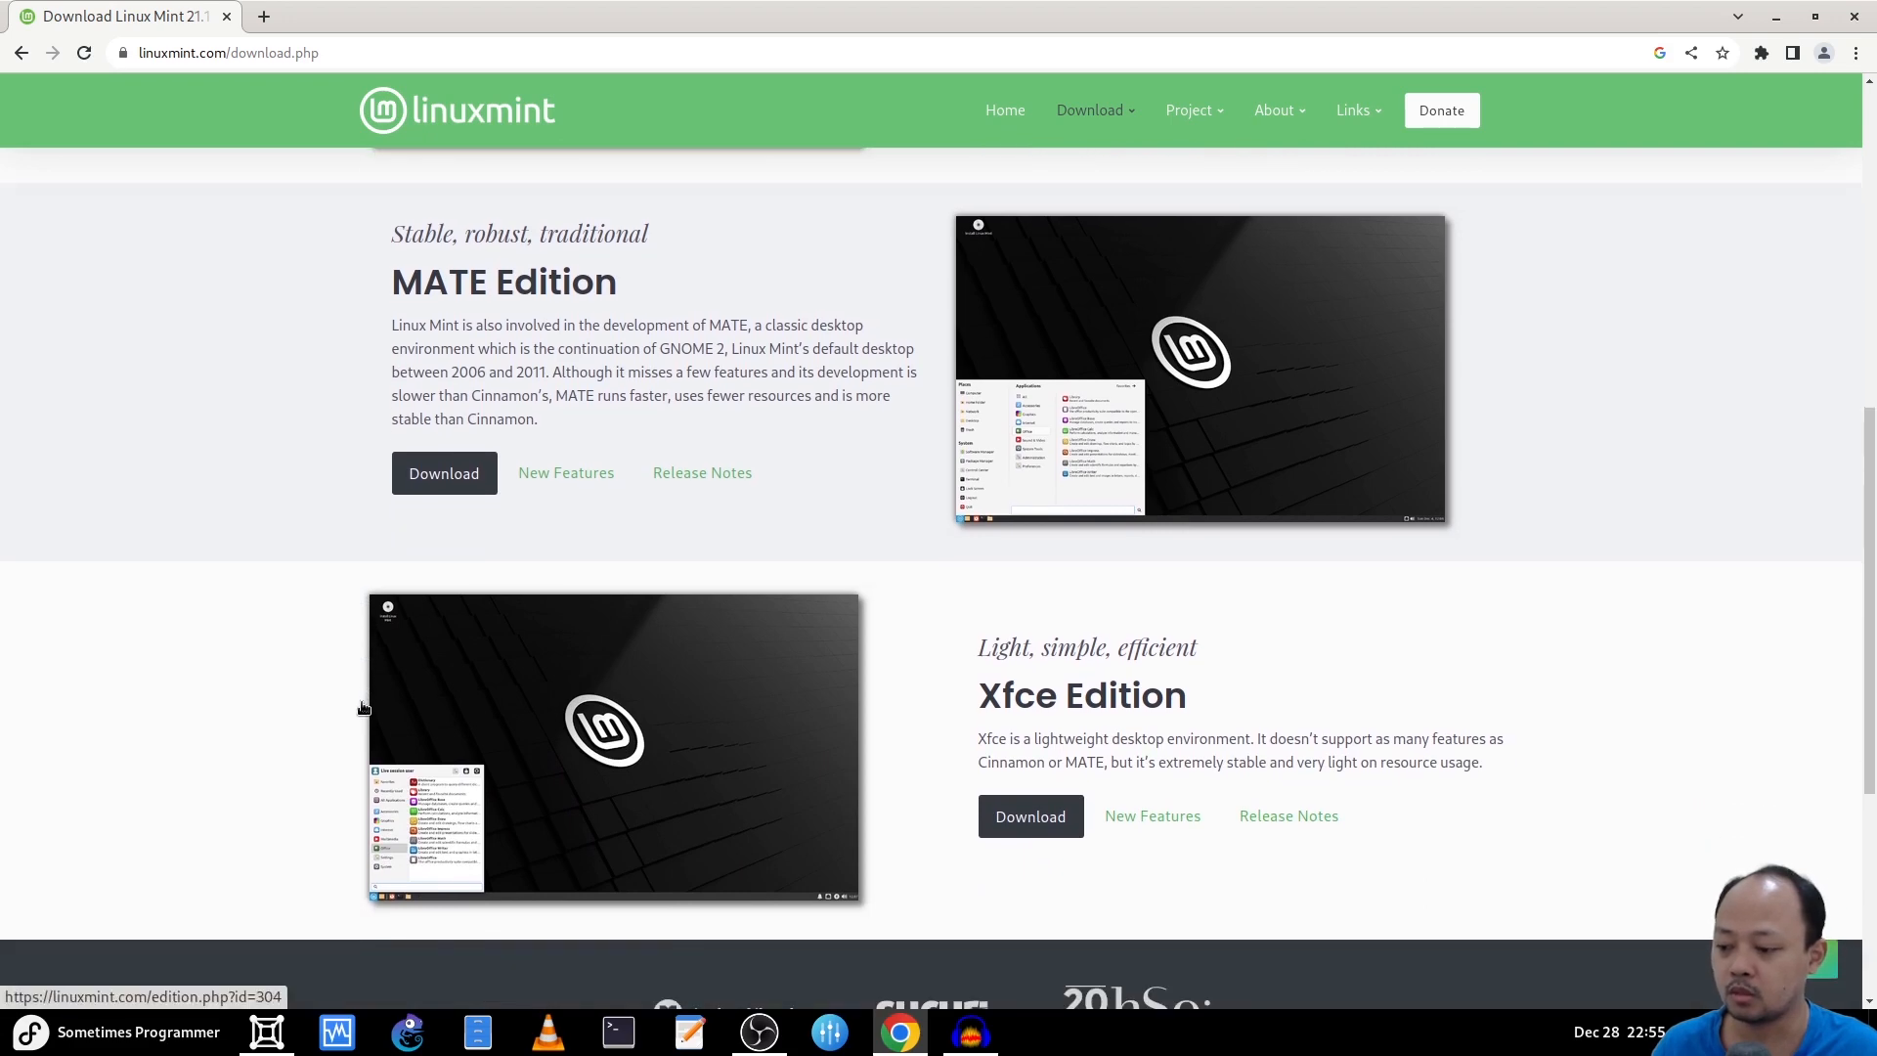
scroll(362, 706, up, 16)
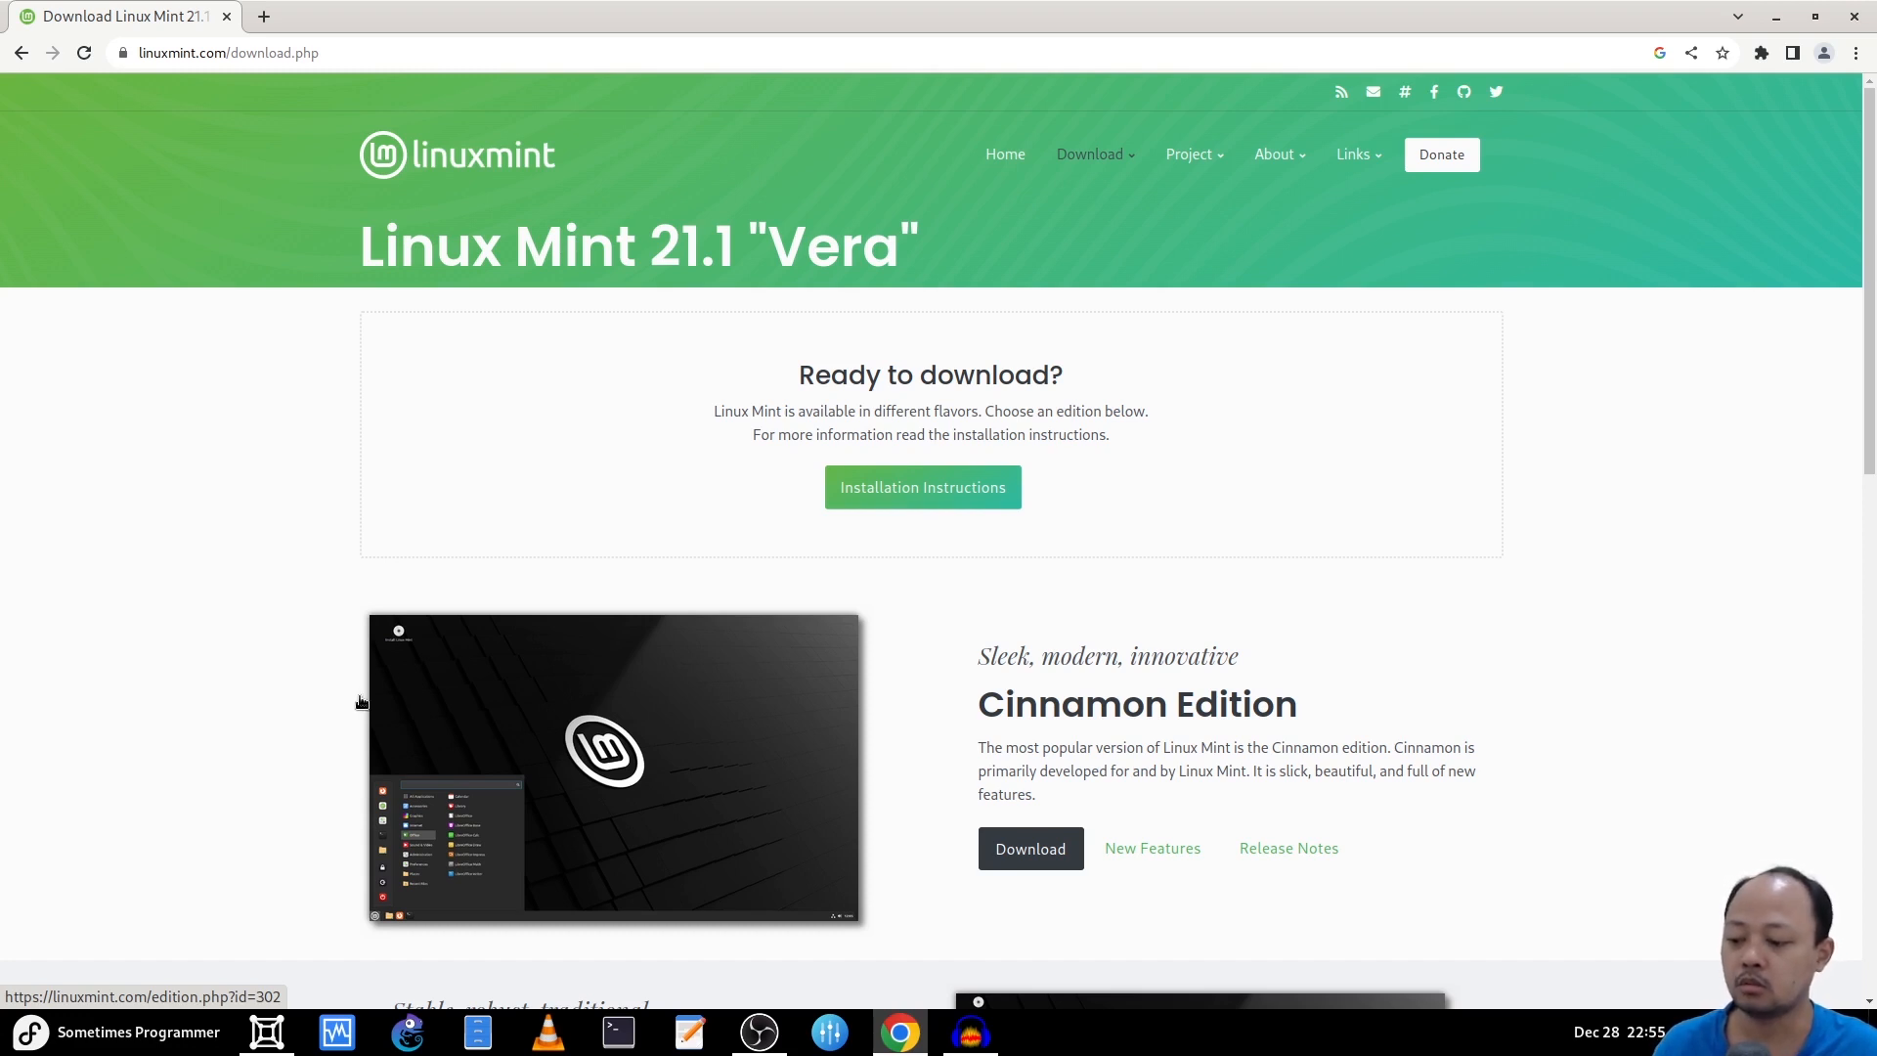
scroll(361, 702, down, 1)
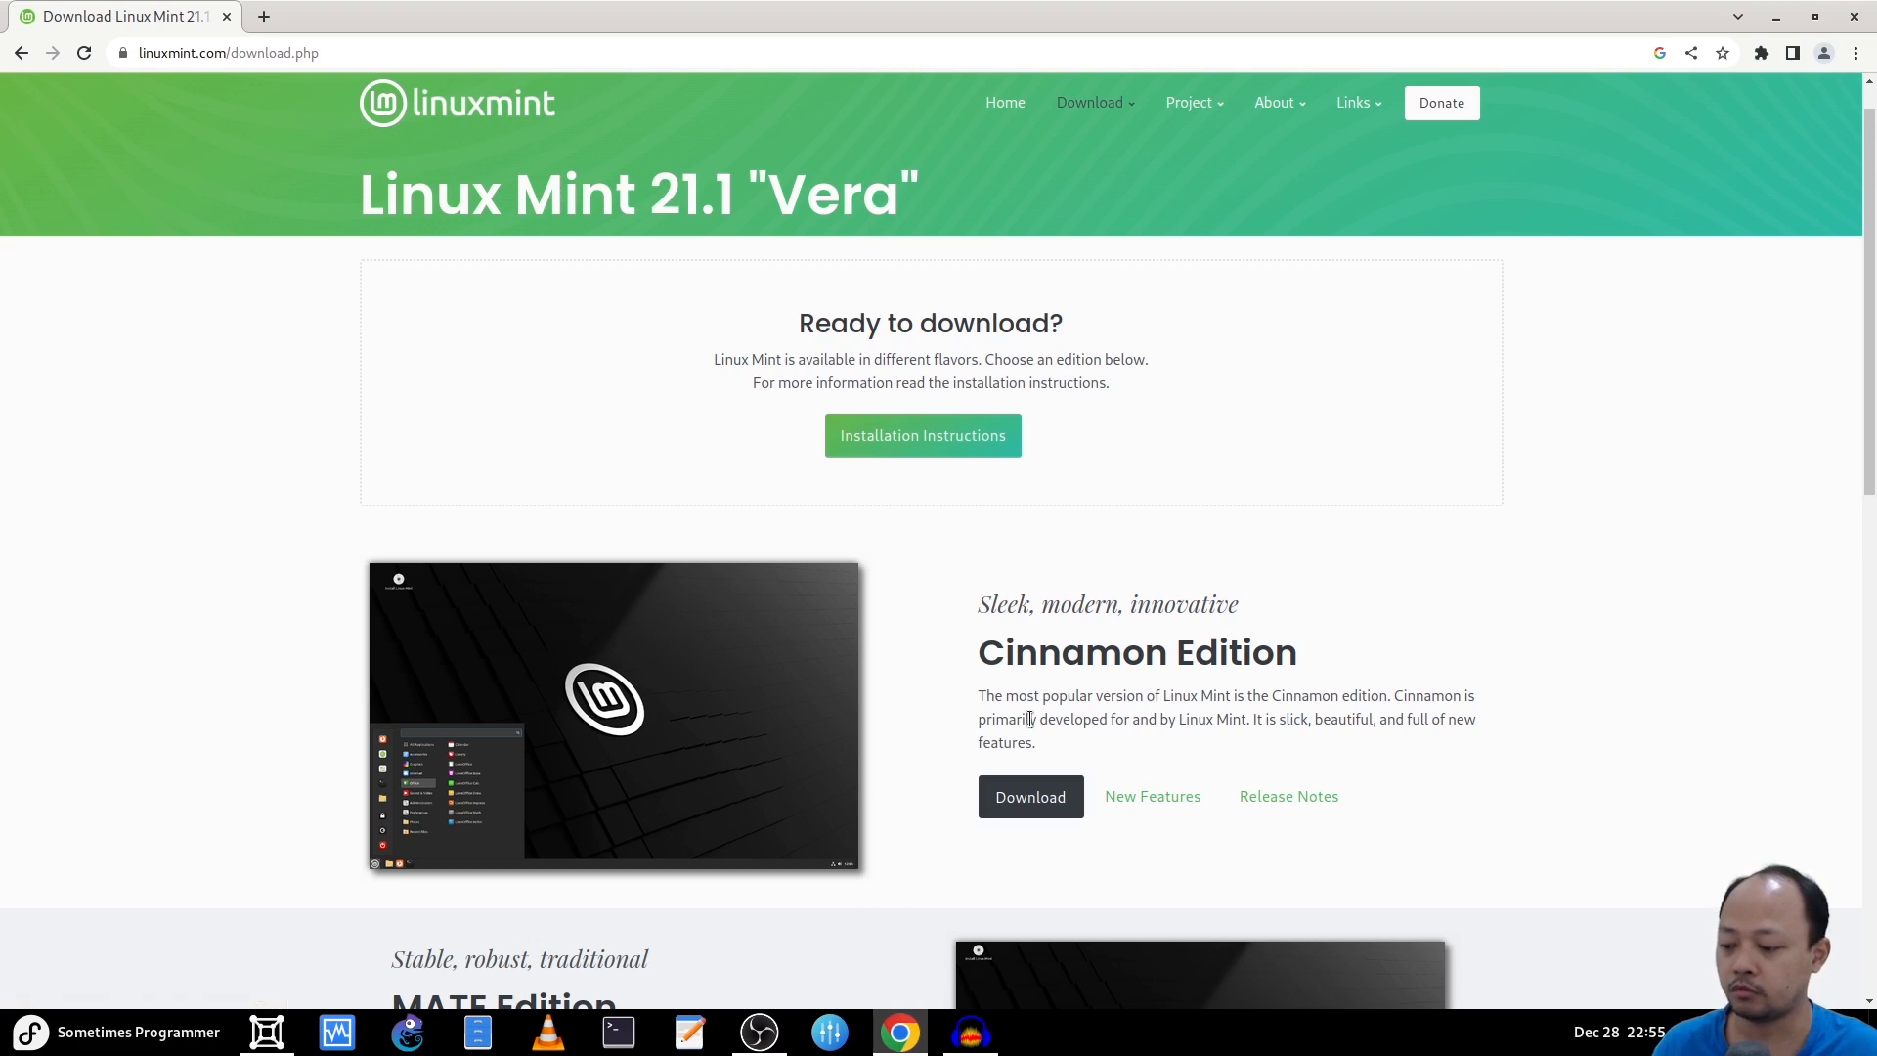
scroll(1026, 718, down, 1)
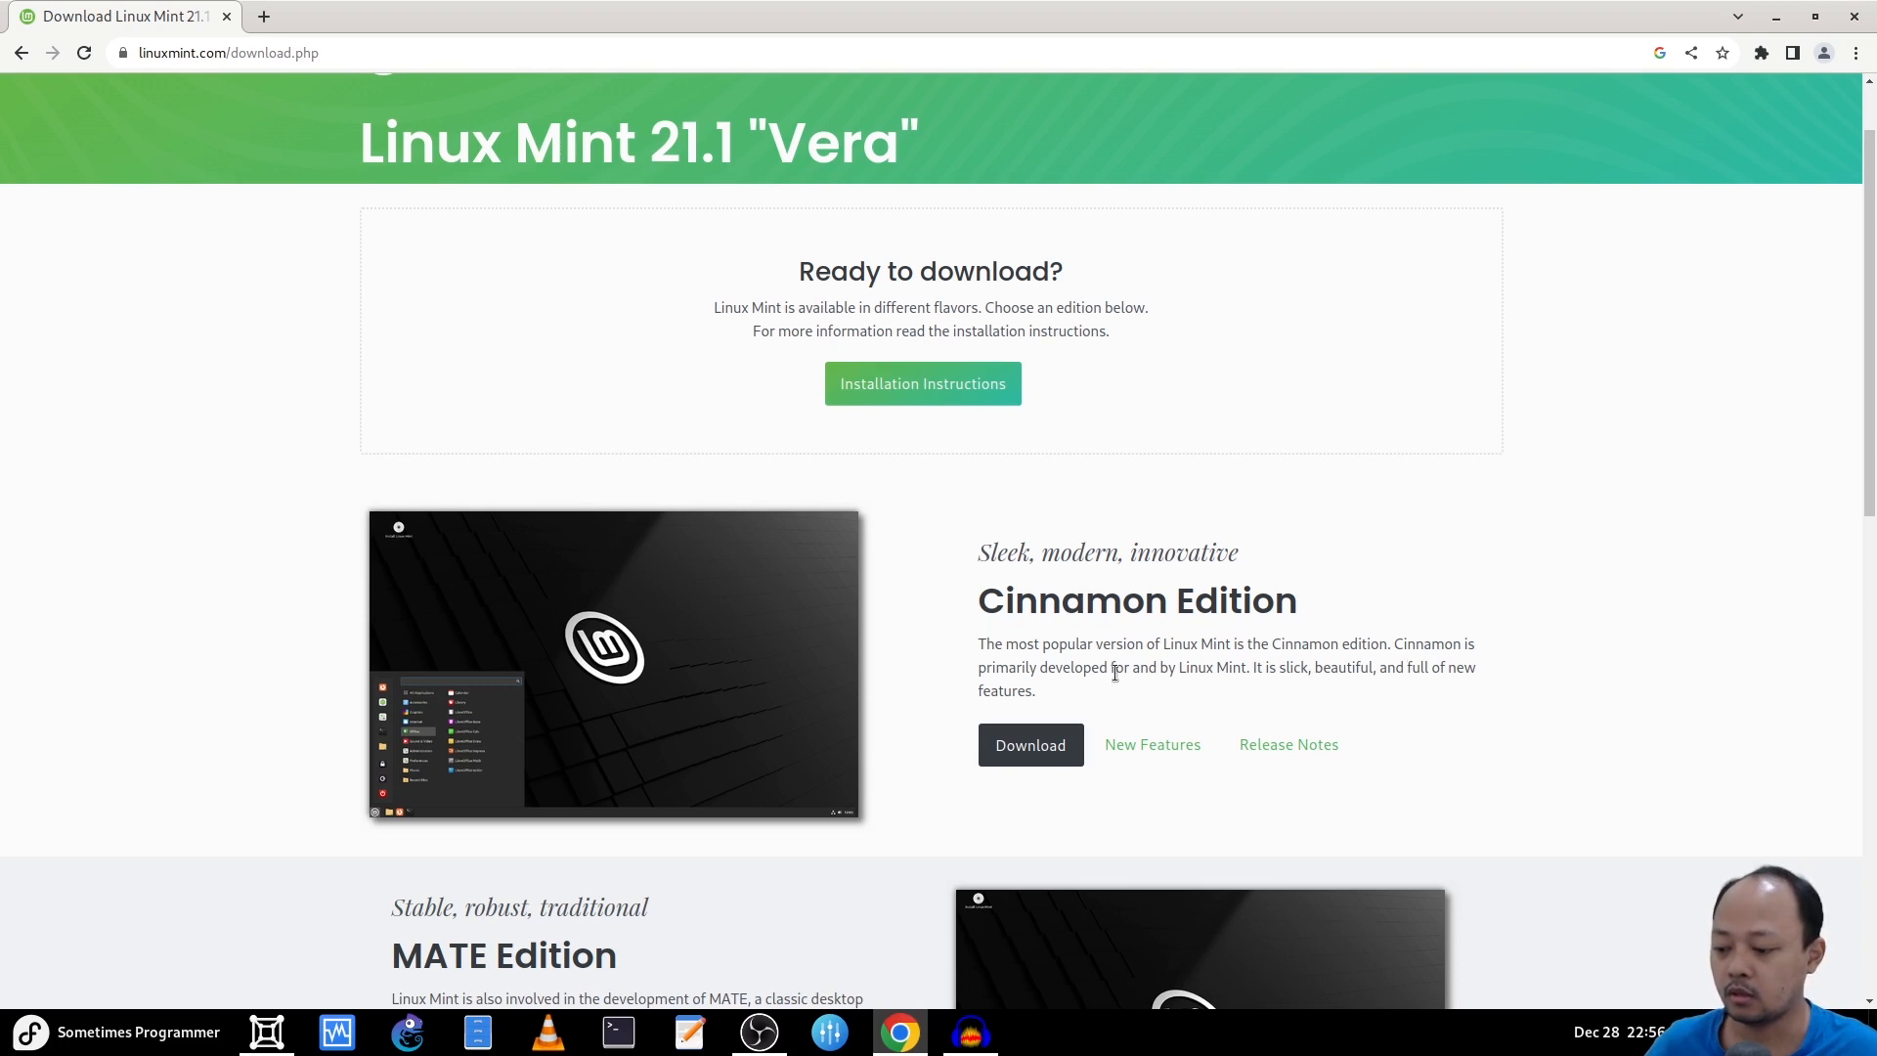
Open the Cinnamon Edition's download page and review its information and the Integrity & Authenticity section
click(1036, 733)
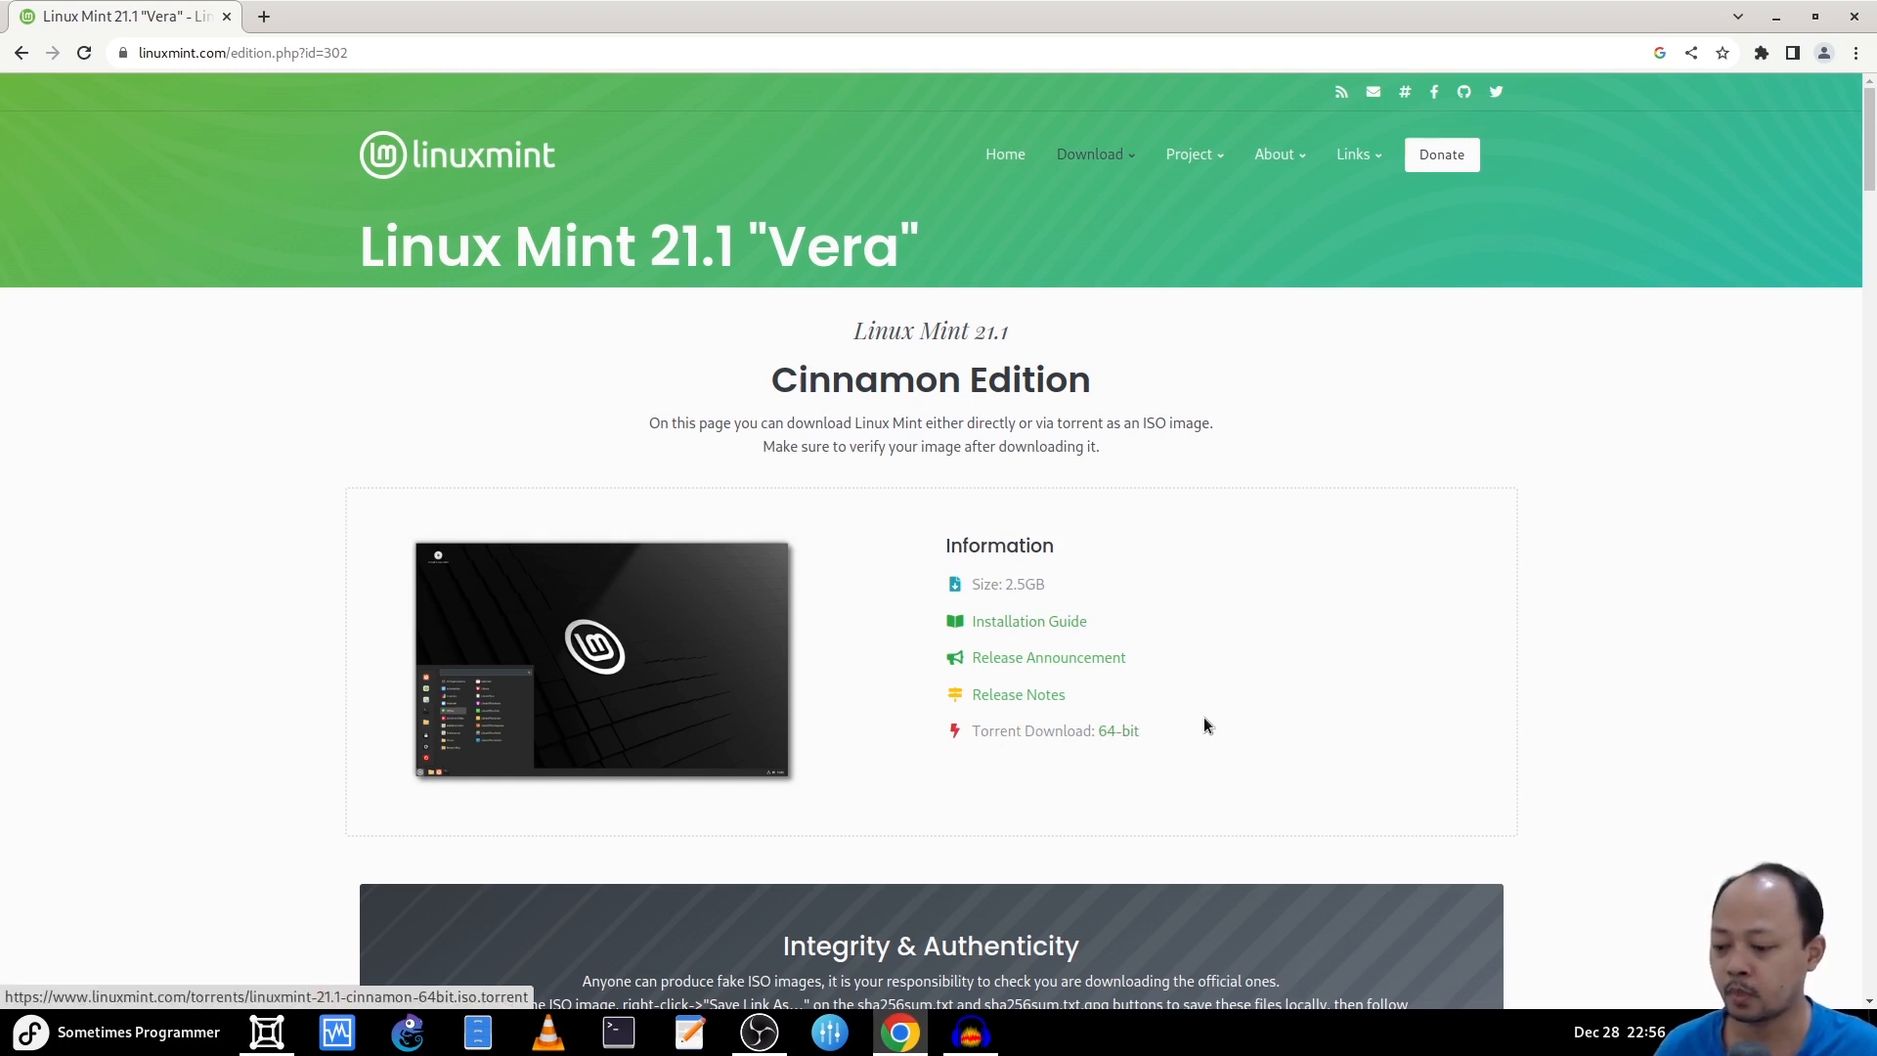
scroll(1236, 710, down, 2)
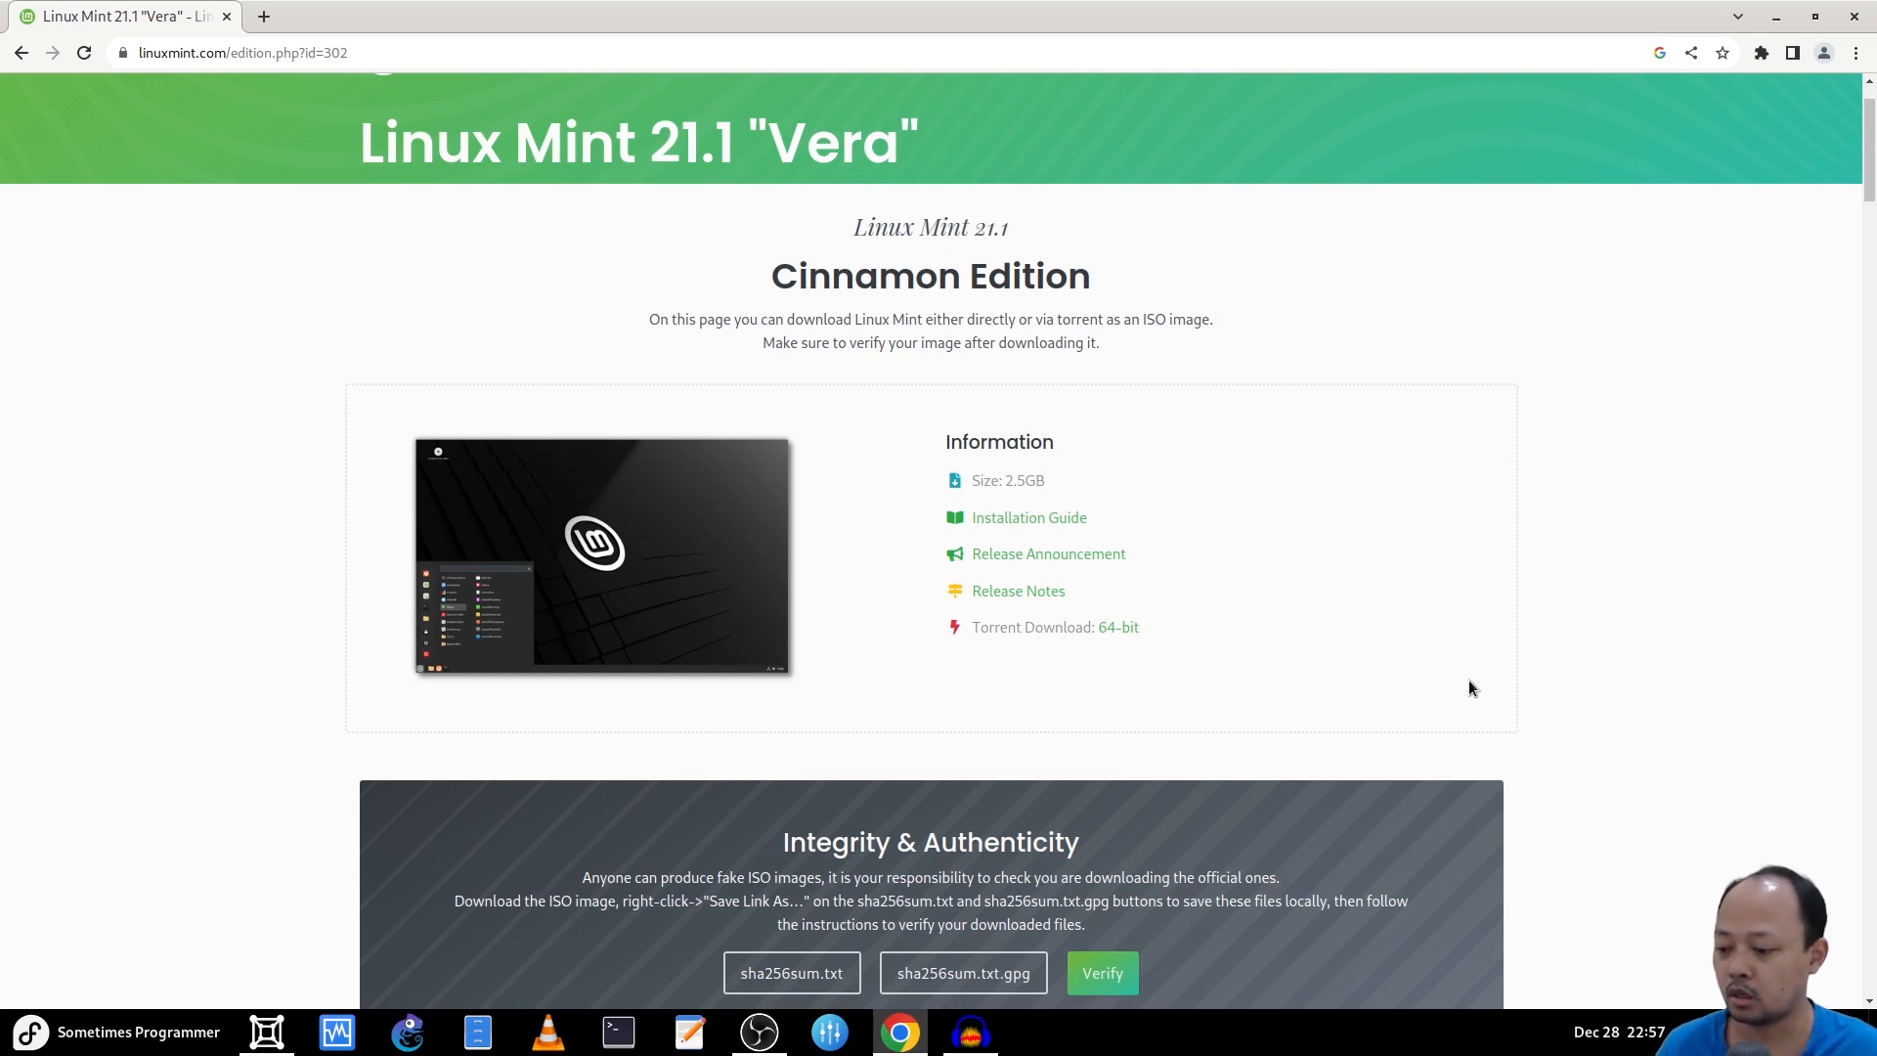
scroll(1468, 687, up, 1)
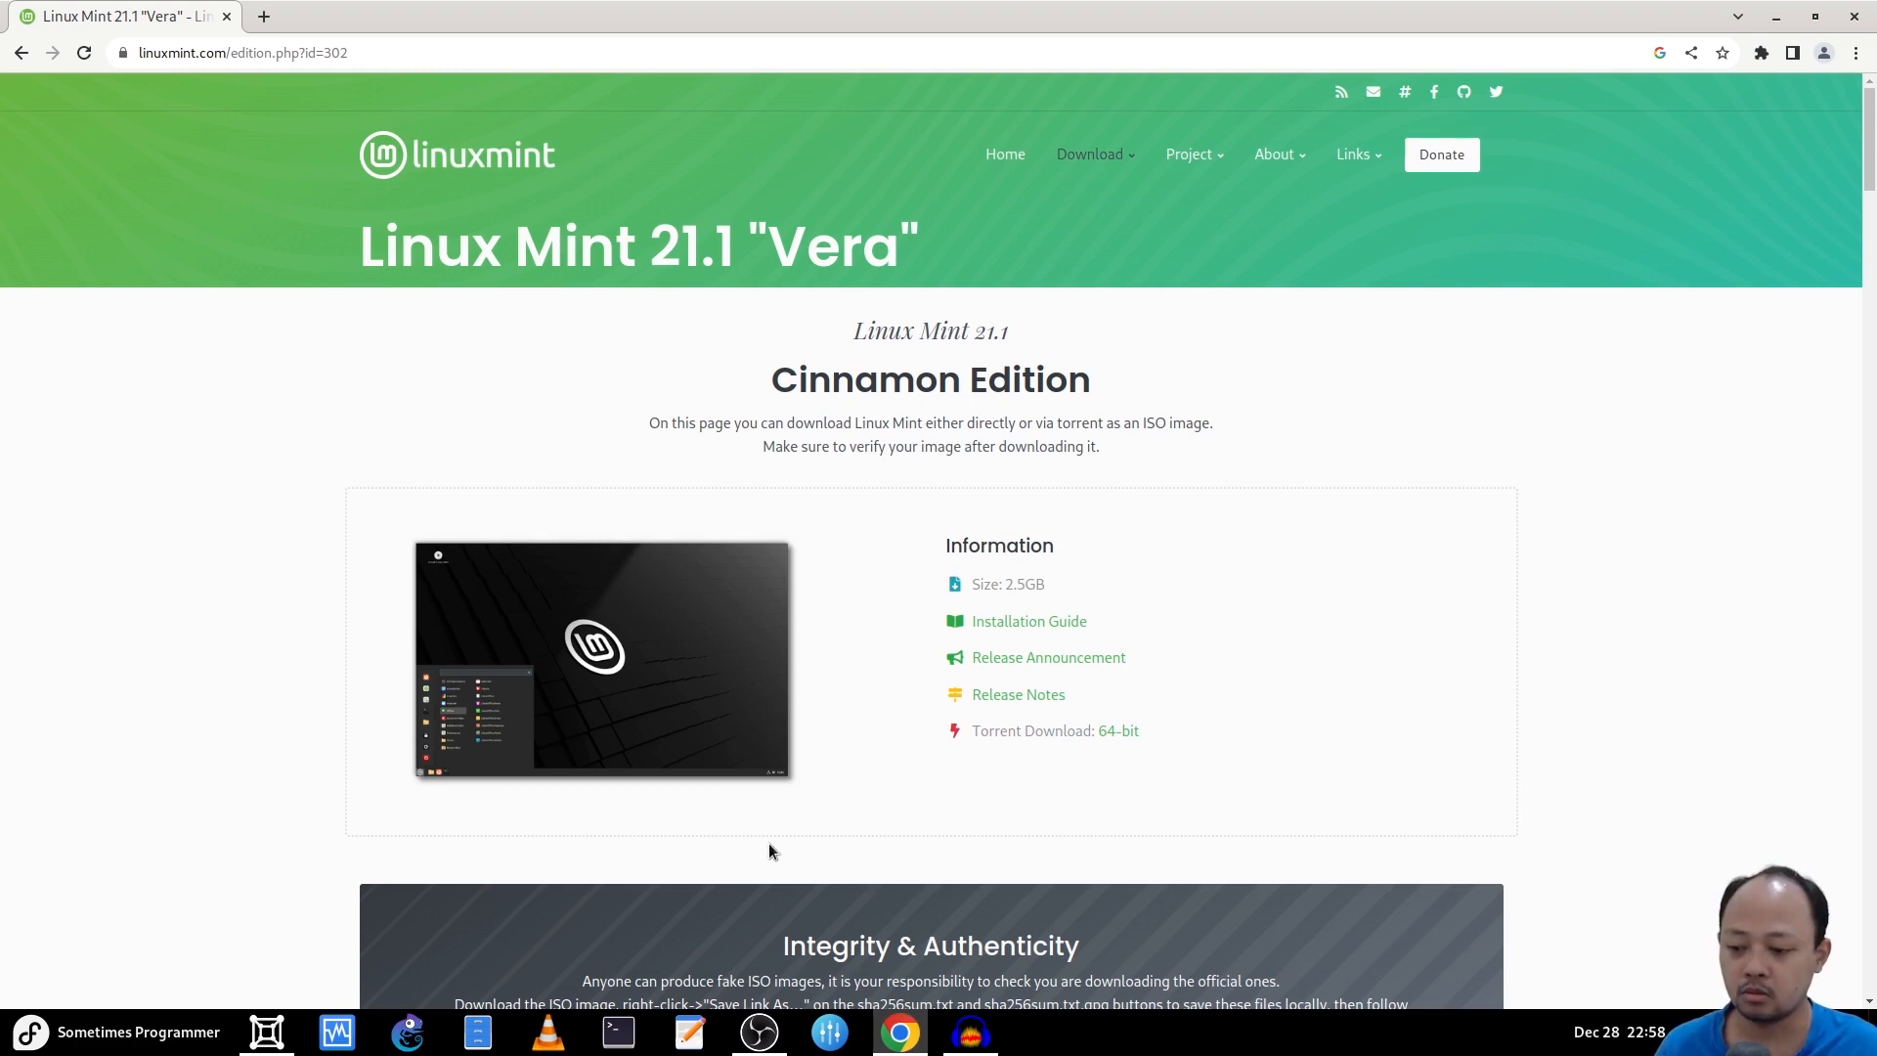
Switch to the linuxmint-21 virtual machine, unlock its session with the account password and show it full screen
click(267, 1031)
mouse_move(1124, 597)
click(891, 519)
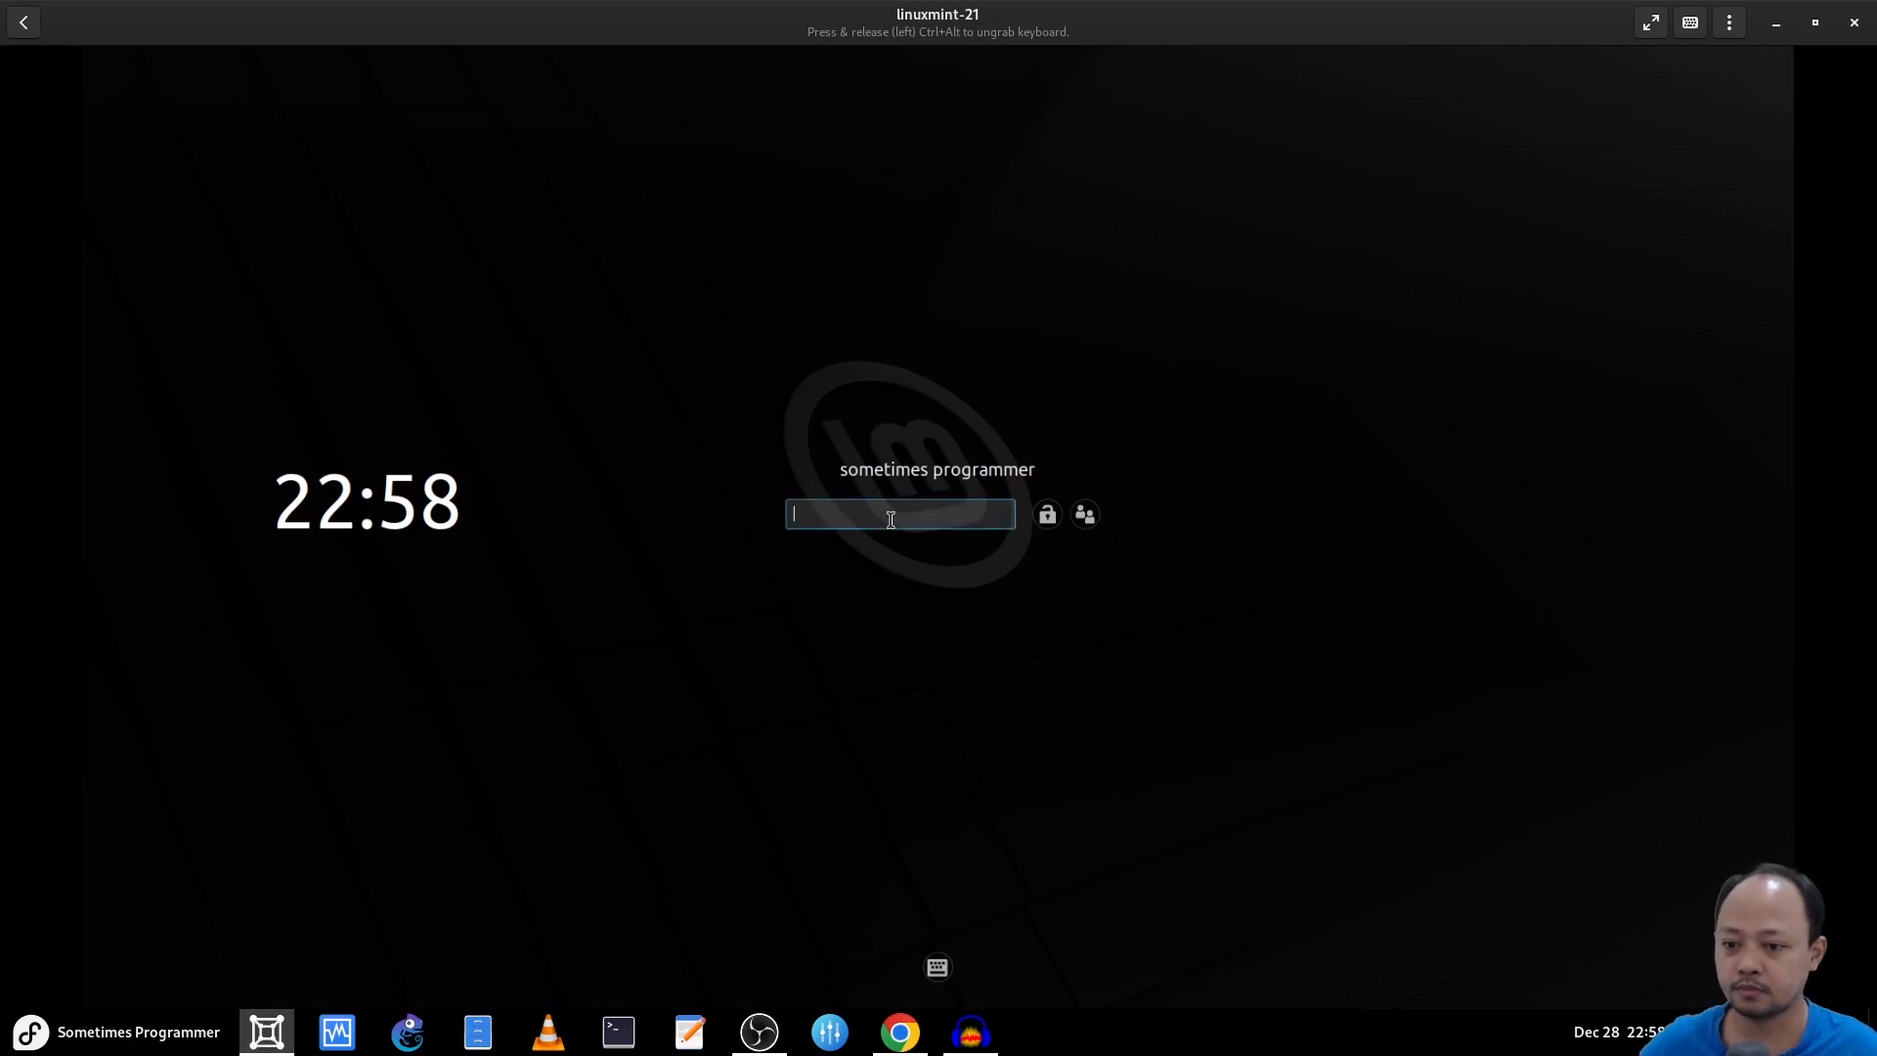
text(••••••)
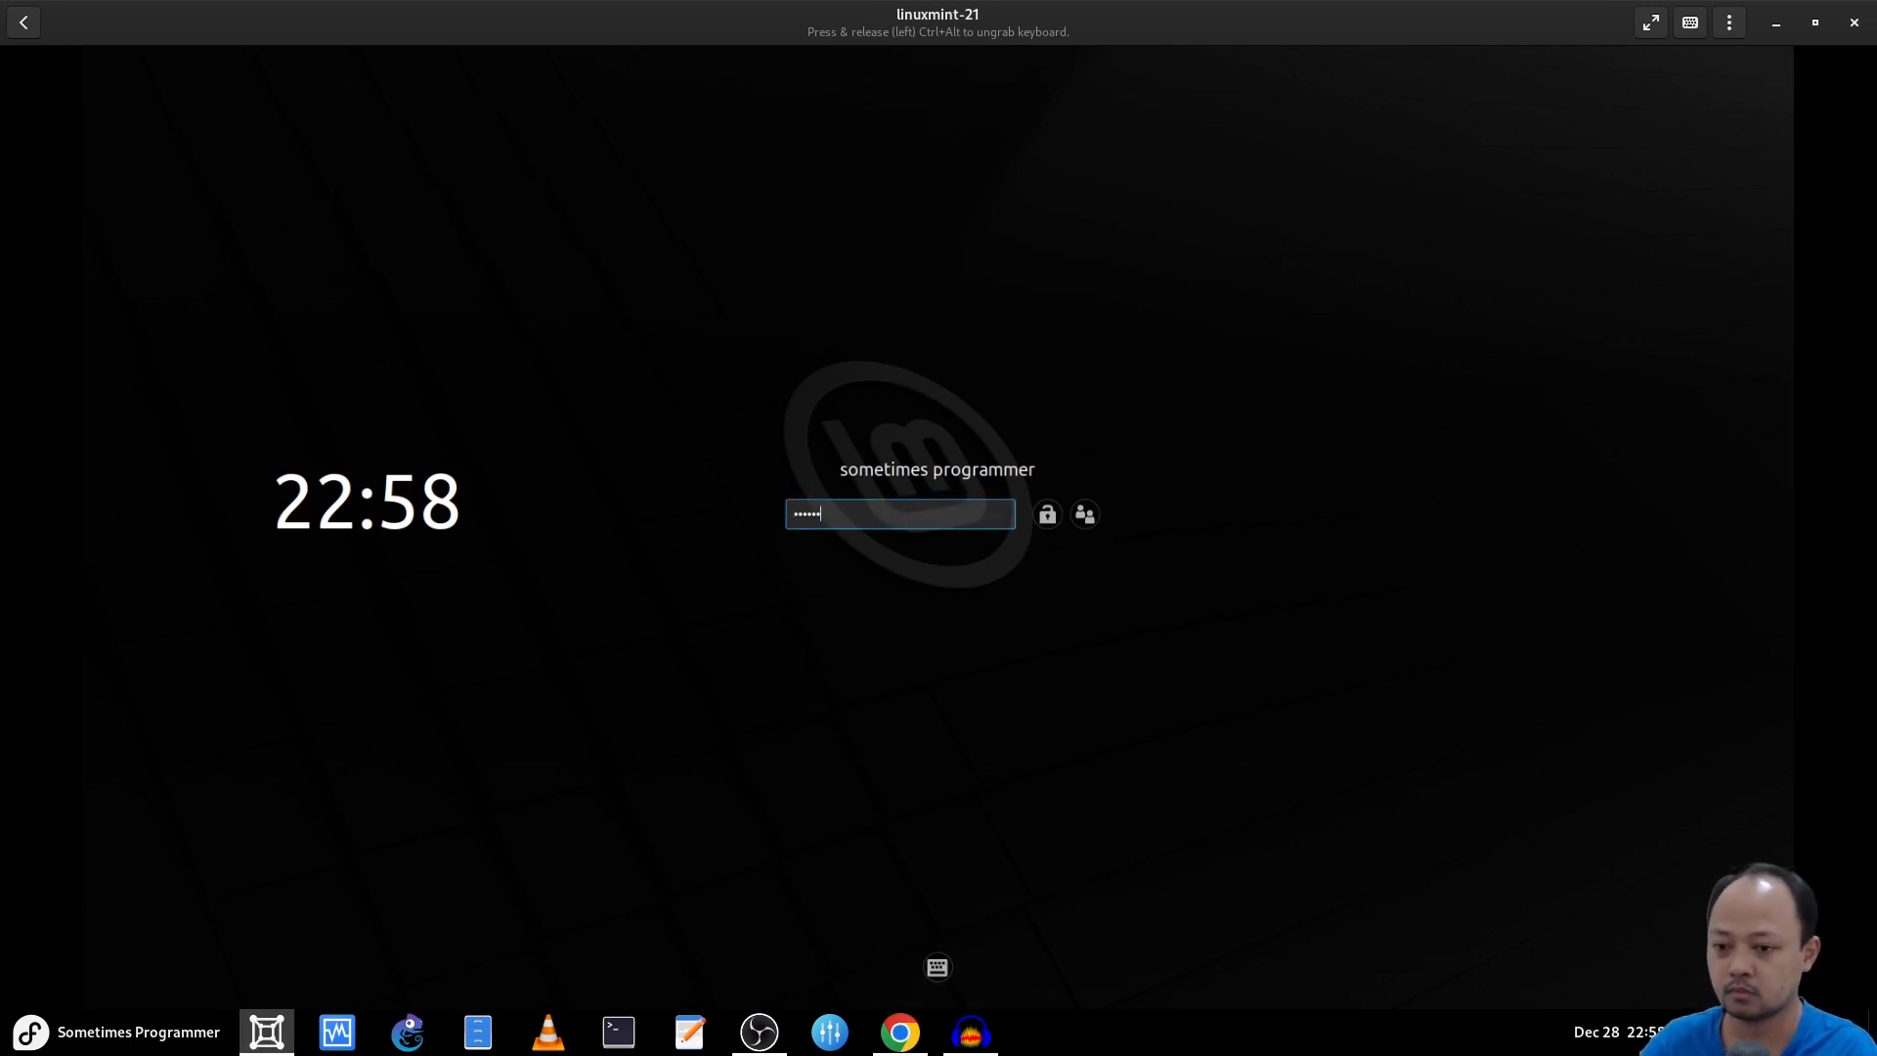
key(Return)
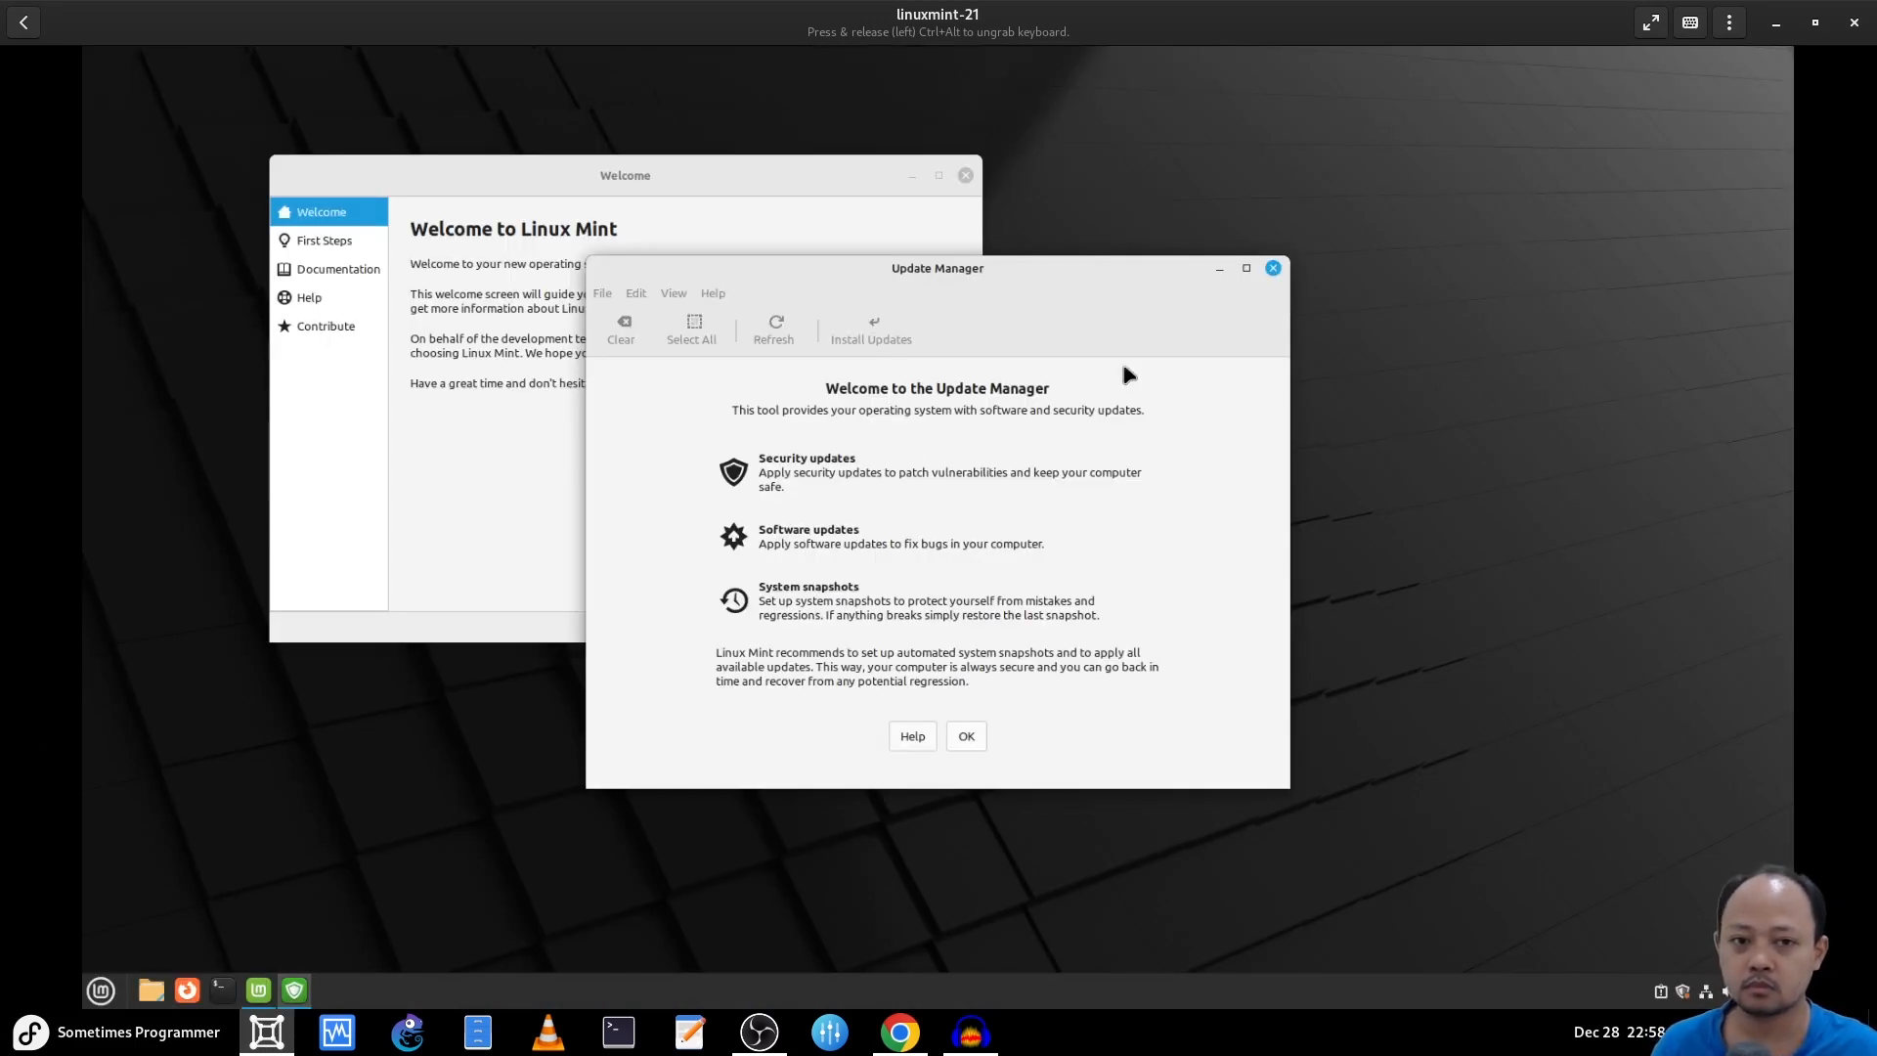
click(1651, 22)
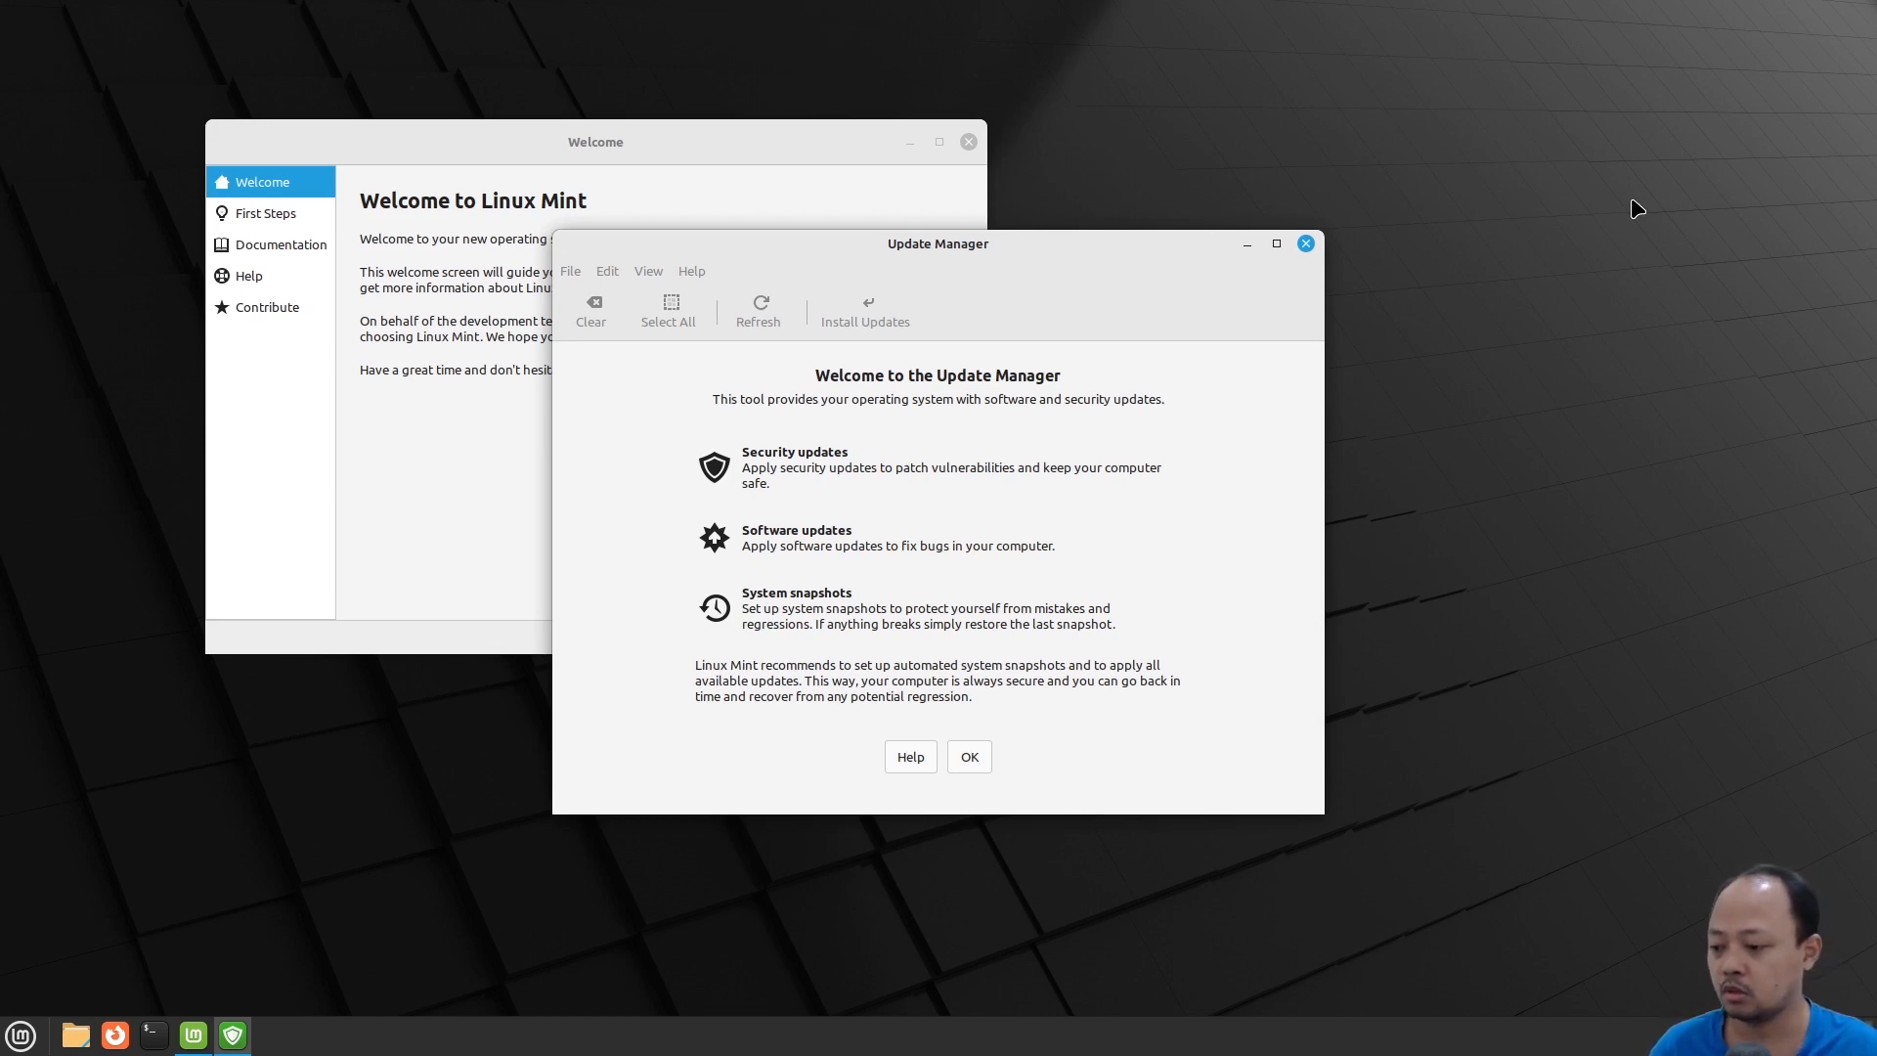
Bring the Welcome window in front of the Update Manager, move it nearer the screen's centre and disable its display at startup
click(785, 136)
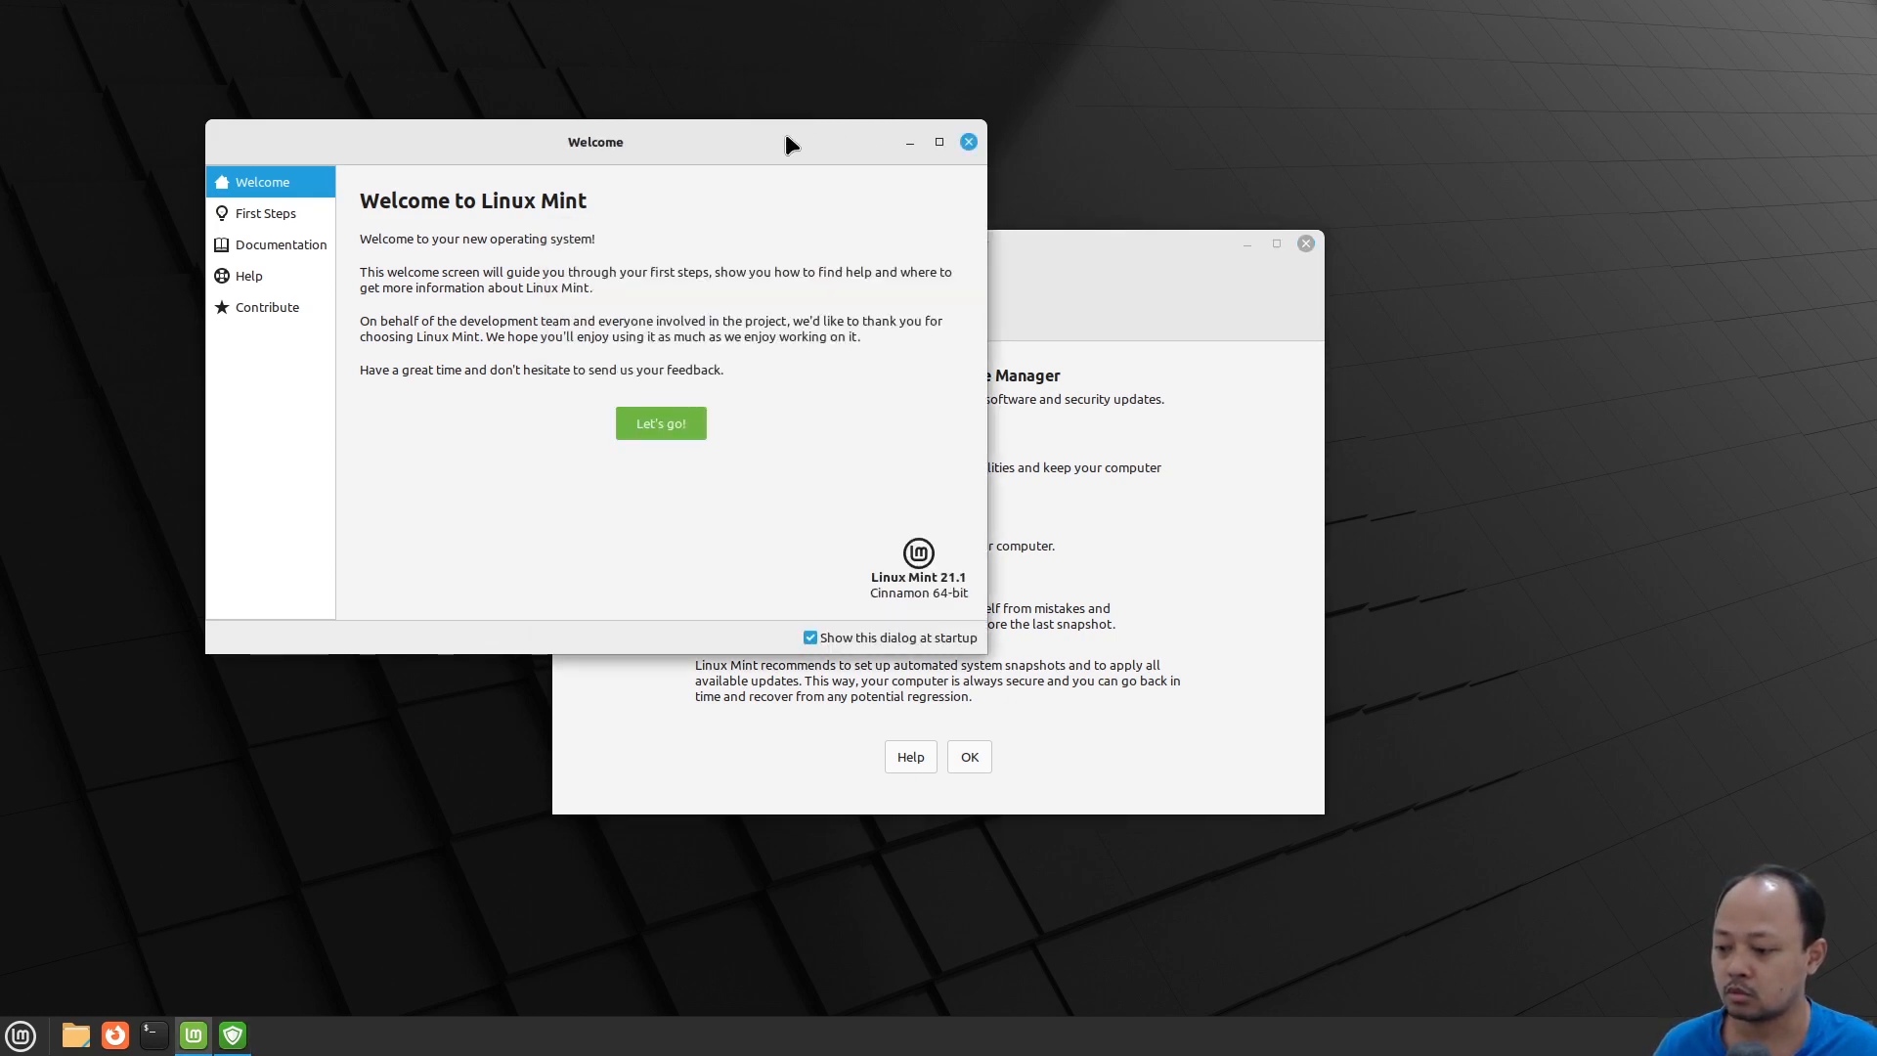
drag(786, 137, 1053, 182)
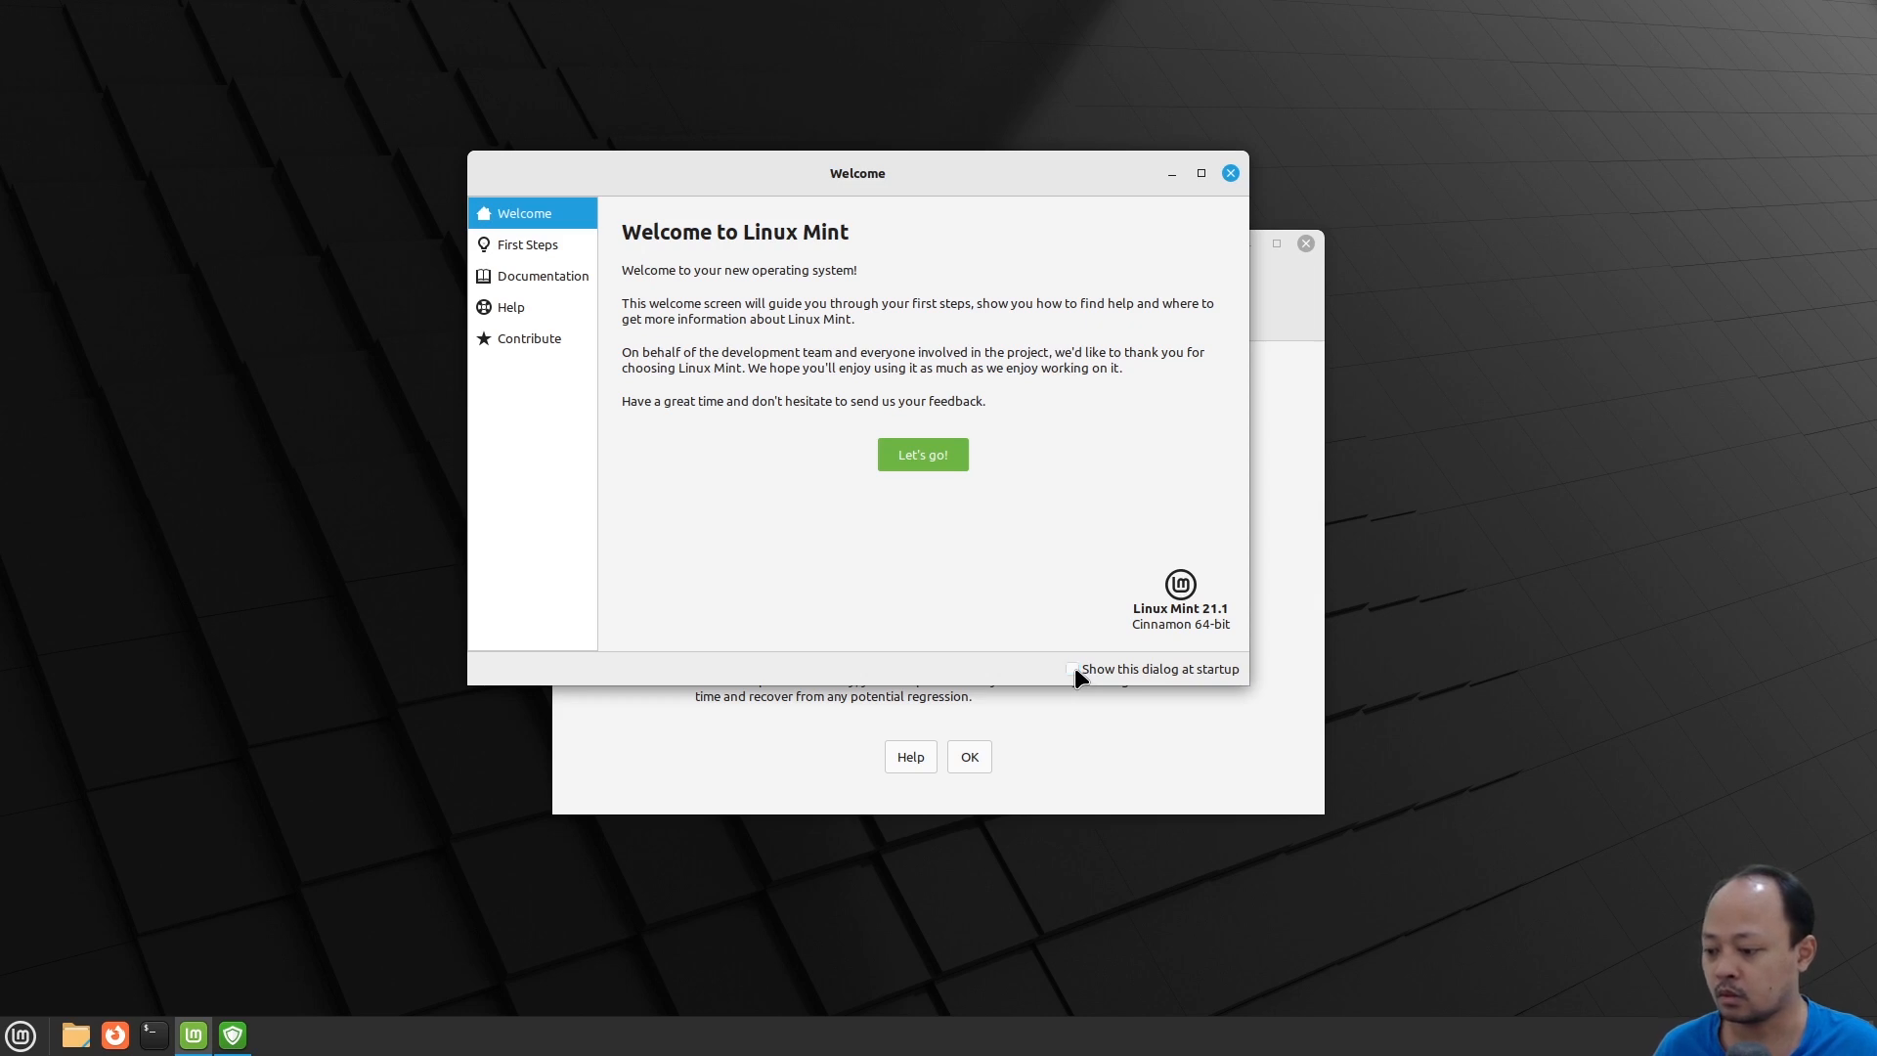
Review all the First Steps entries of the Welcome screen, from Desktop Colors down to Firewall
click(918, 455)
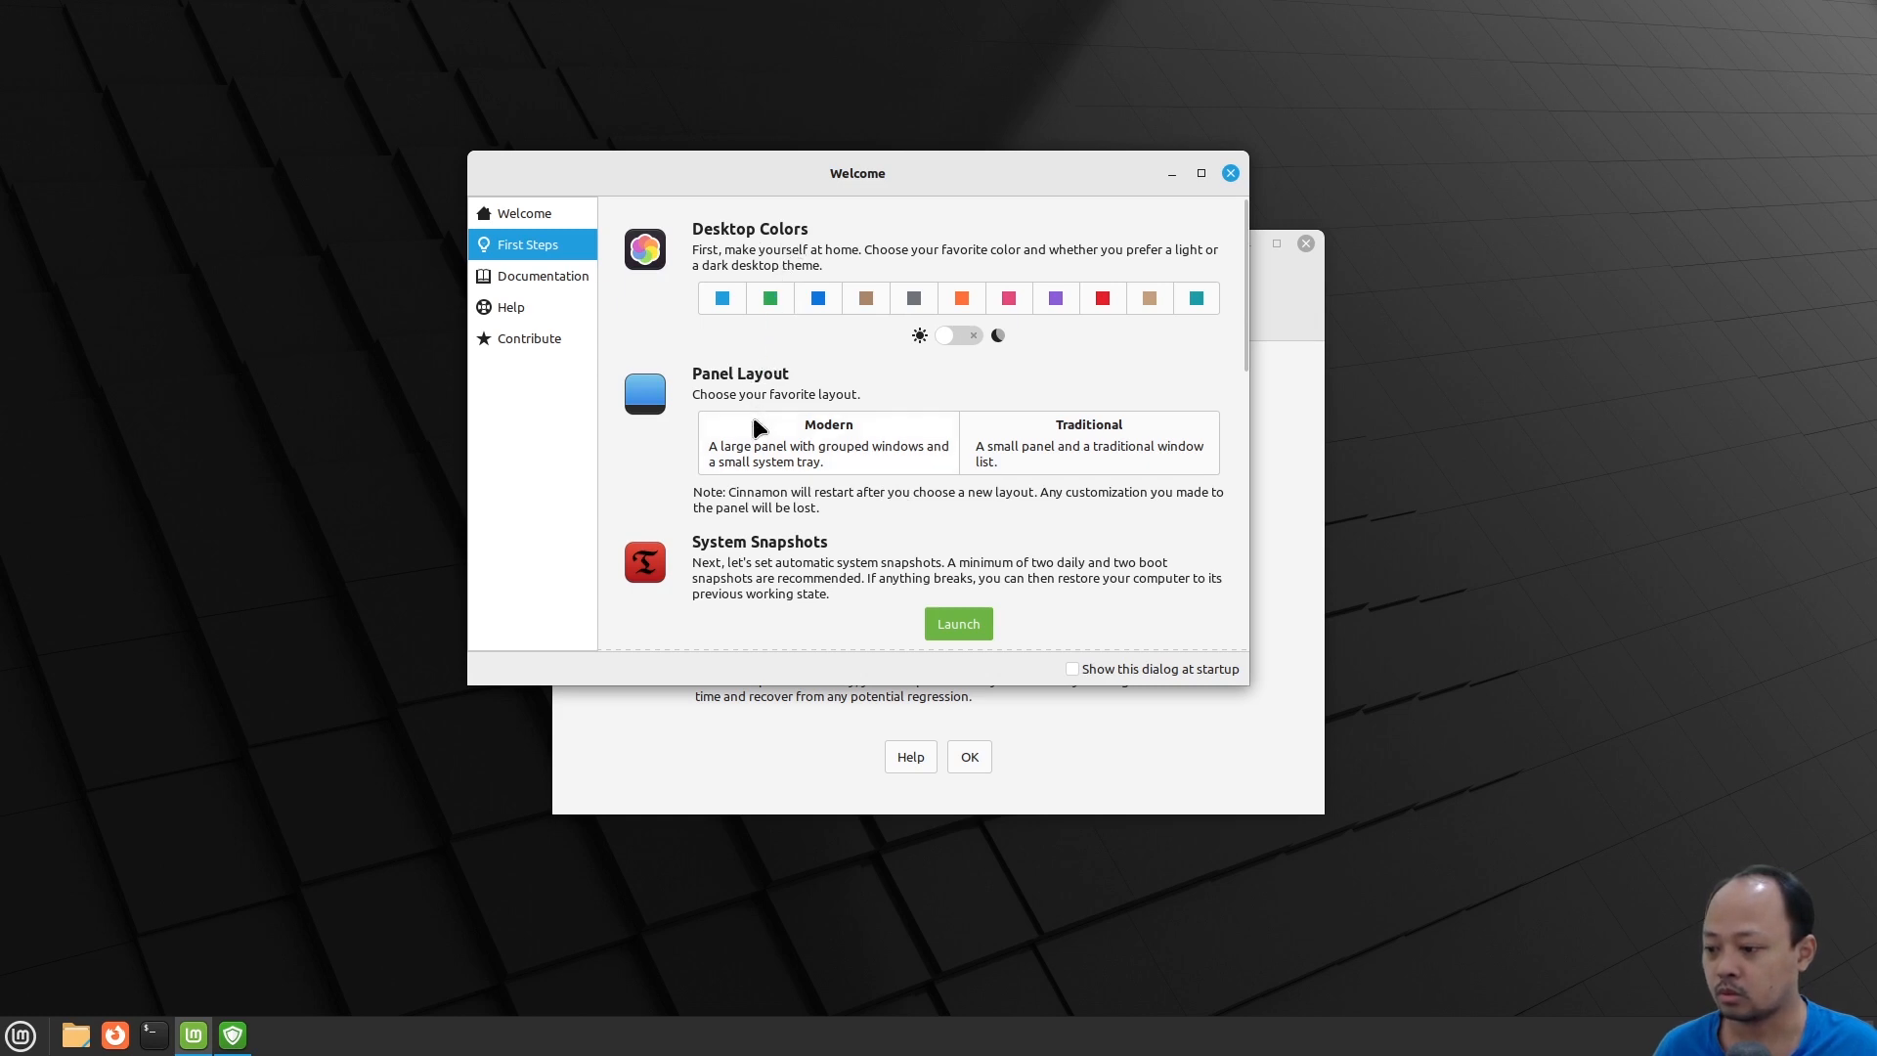
scroll(754, 420, down, 2)
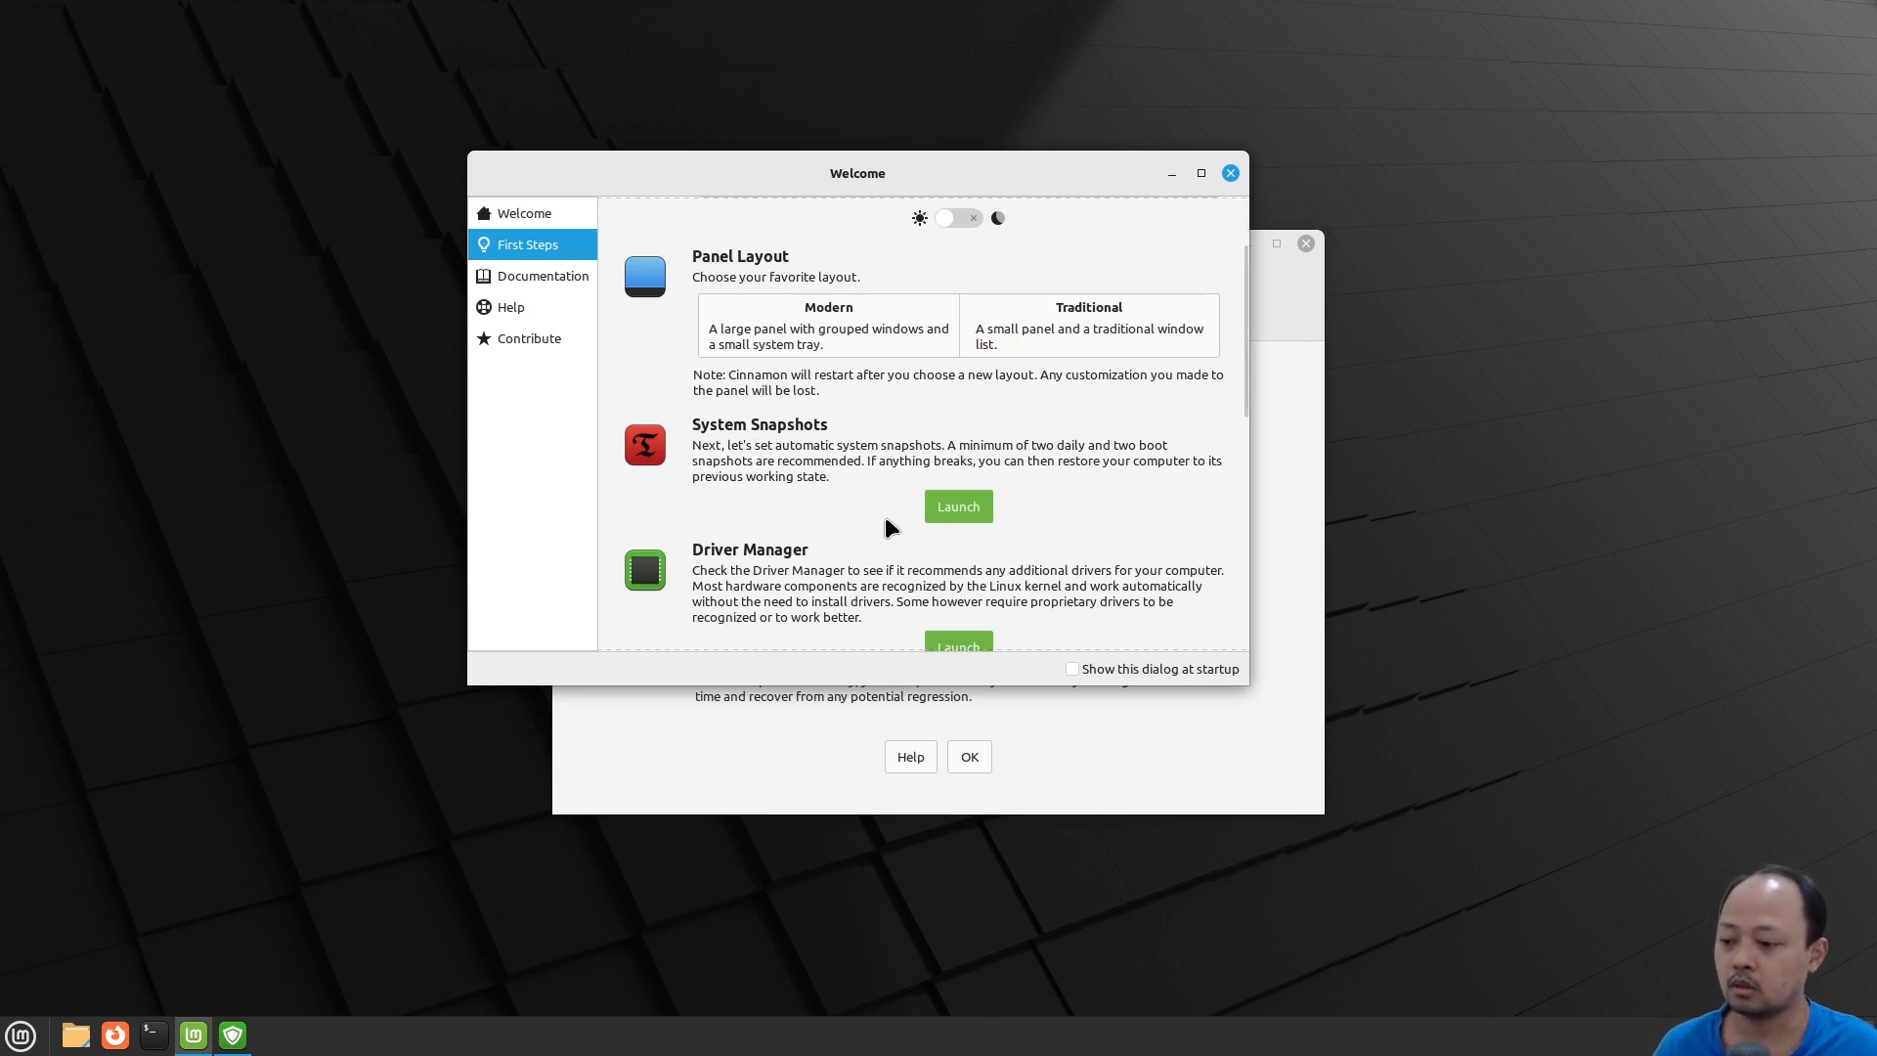
scroll(886, 518, down, 2)
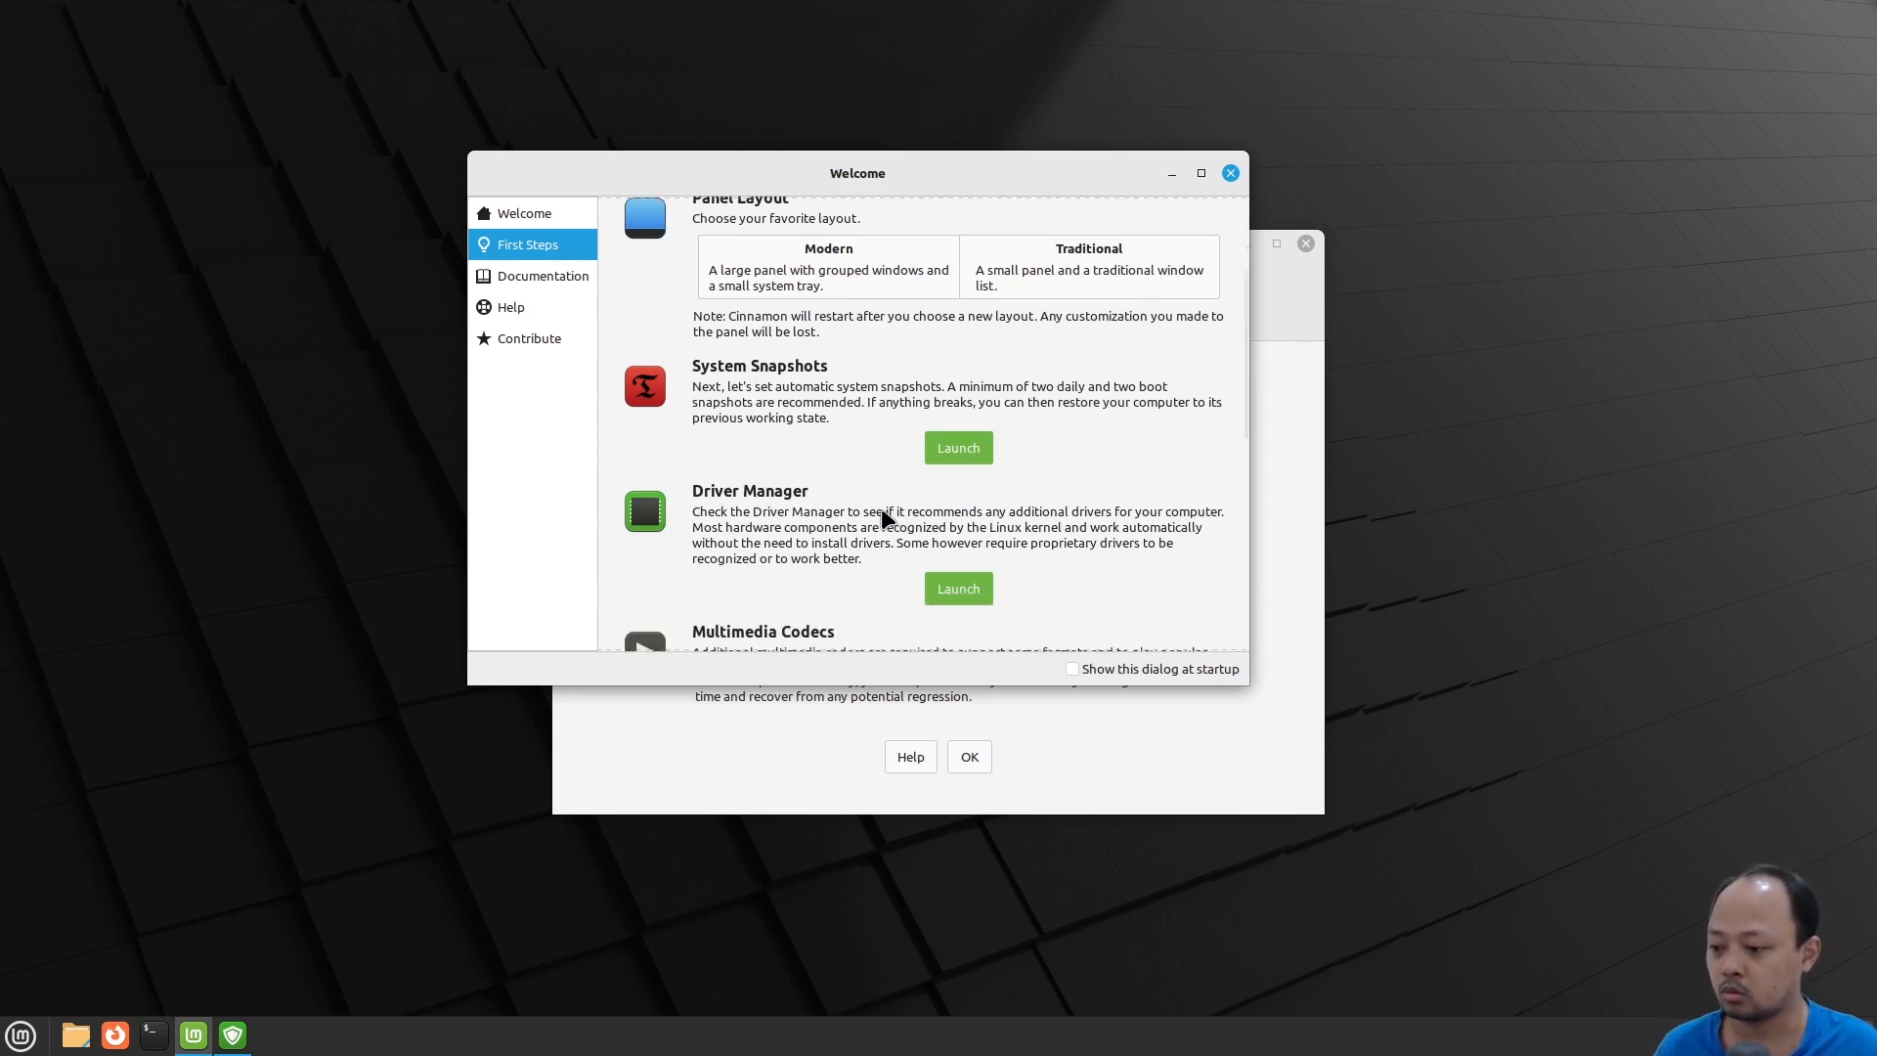
scroll(882, 510, down, 3)
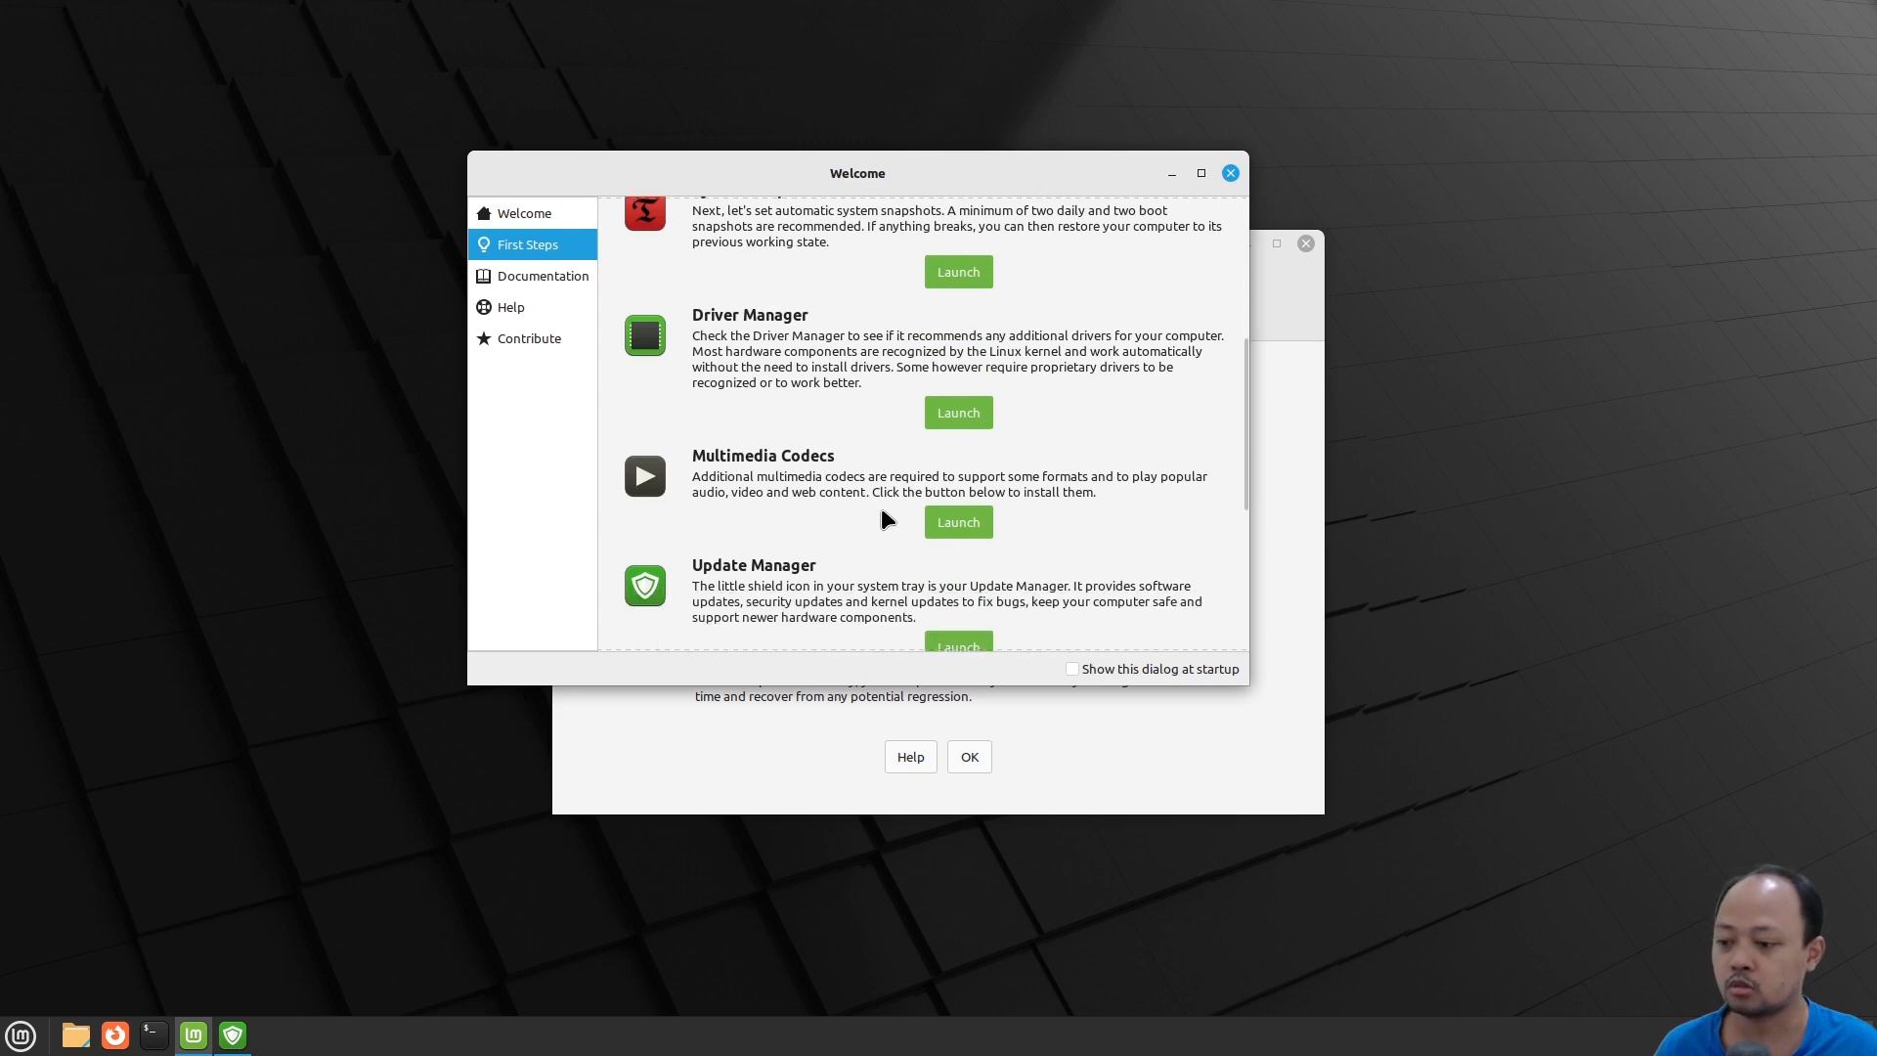
scroll(883, 511, down, 2)
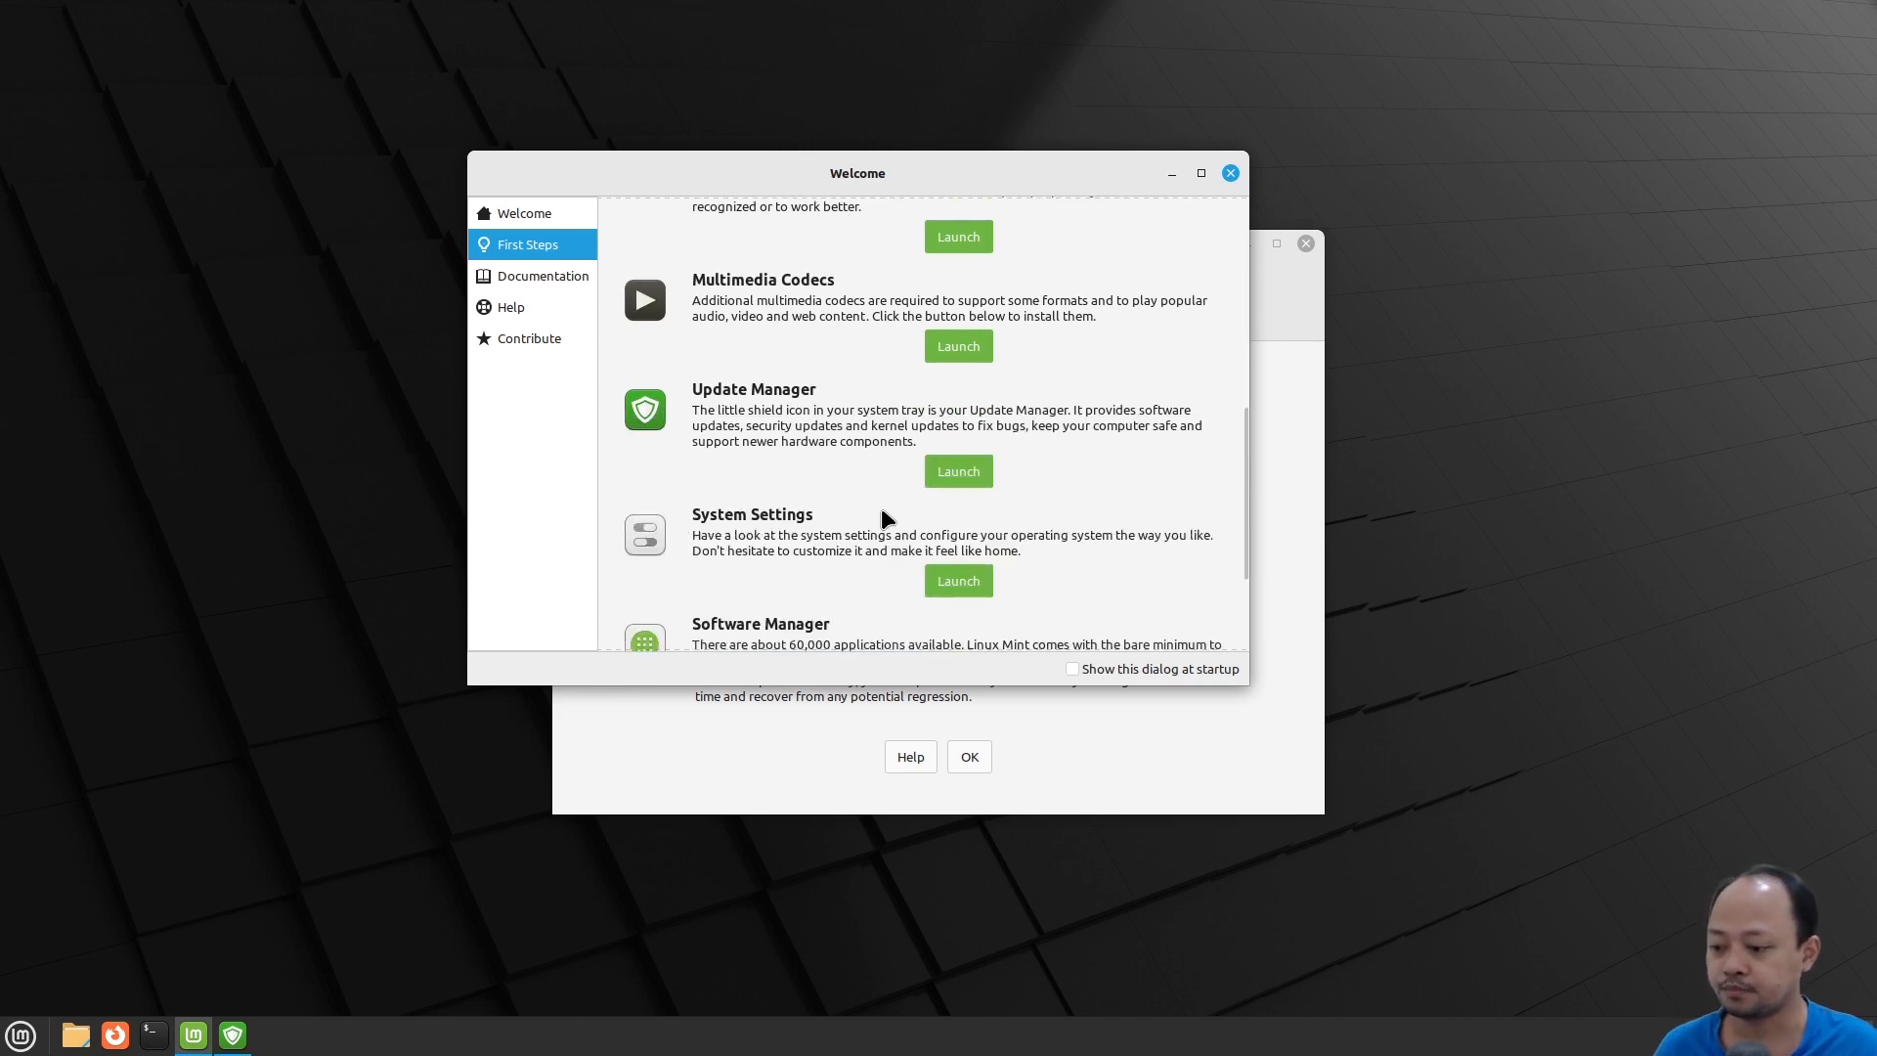
scroll(885, 518, down, 2)
scroll(883, 518, down, 1)
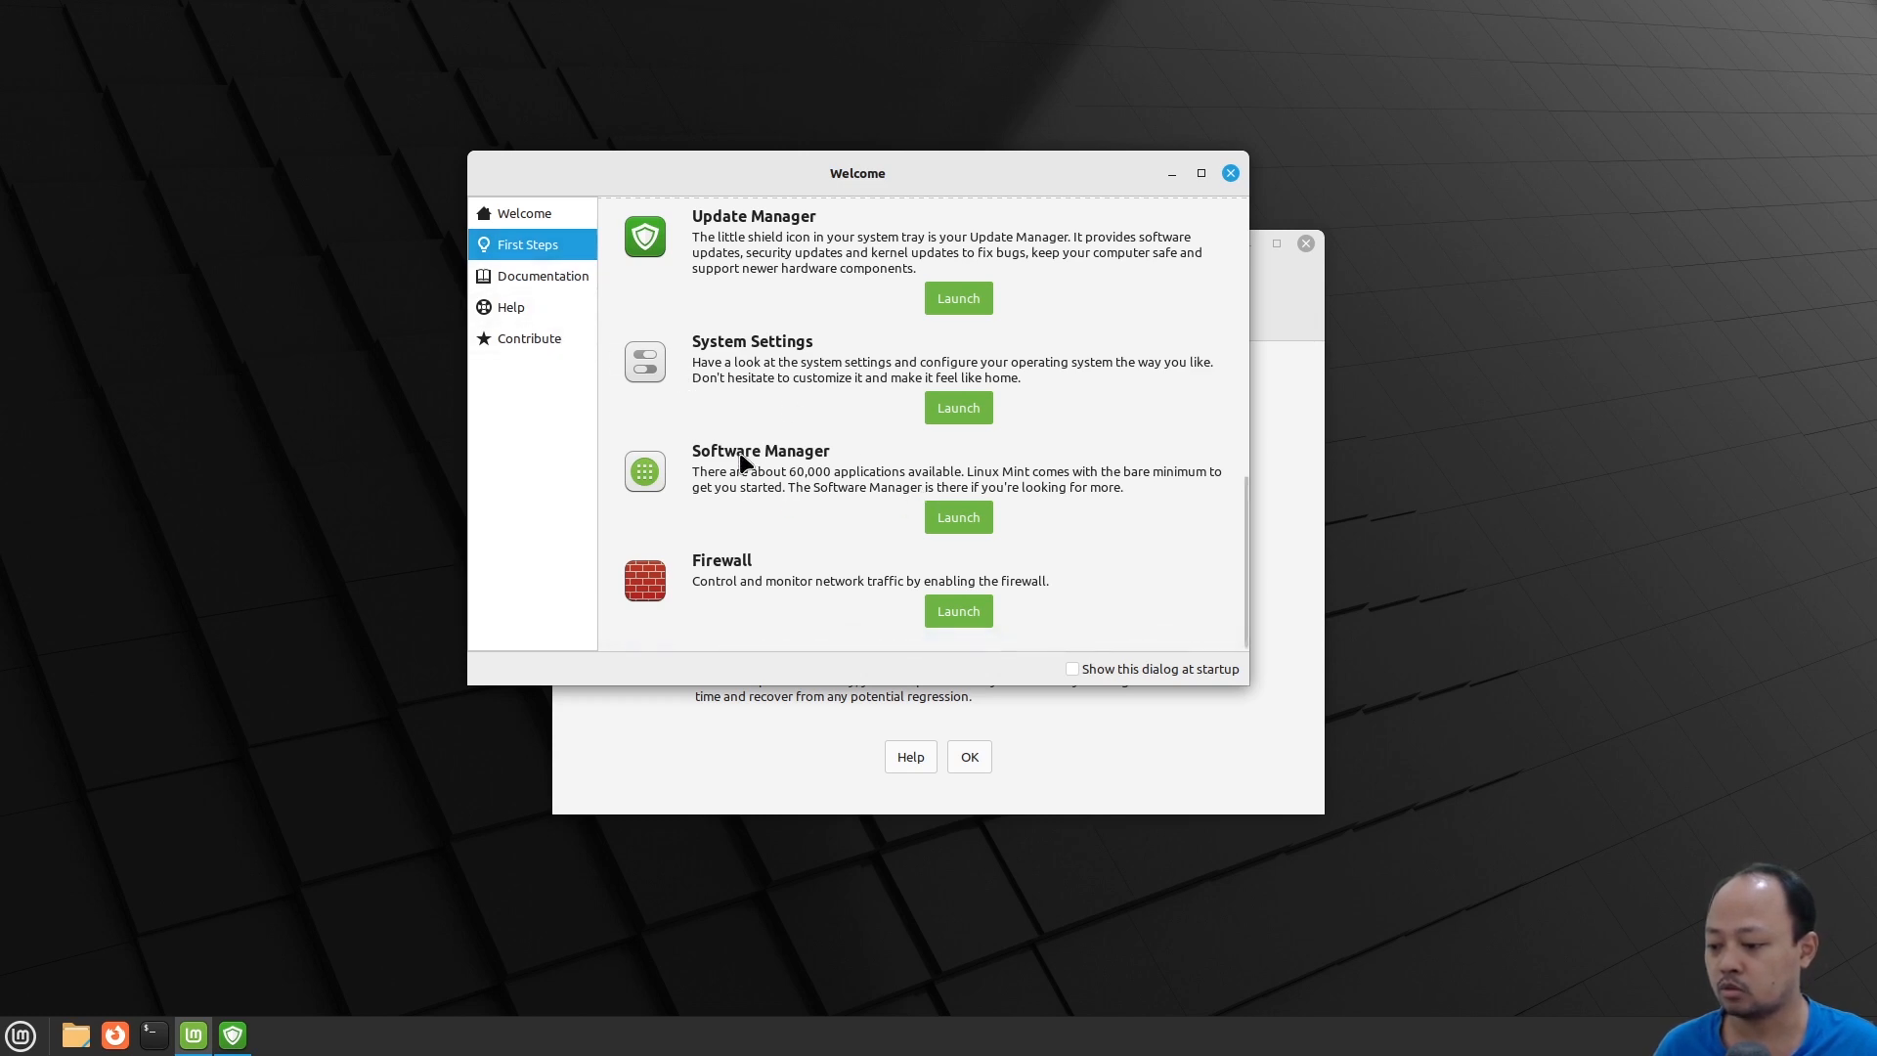
Look through the Documentation, Help and Contribute pages of the Welcome screen
click(546, 277)
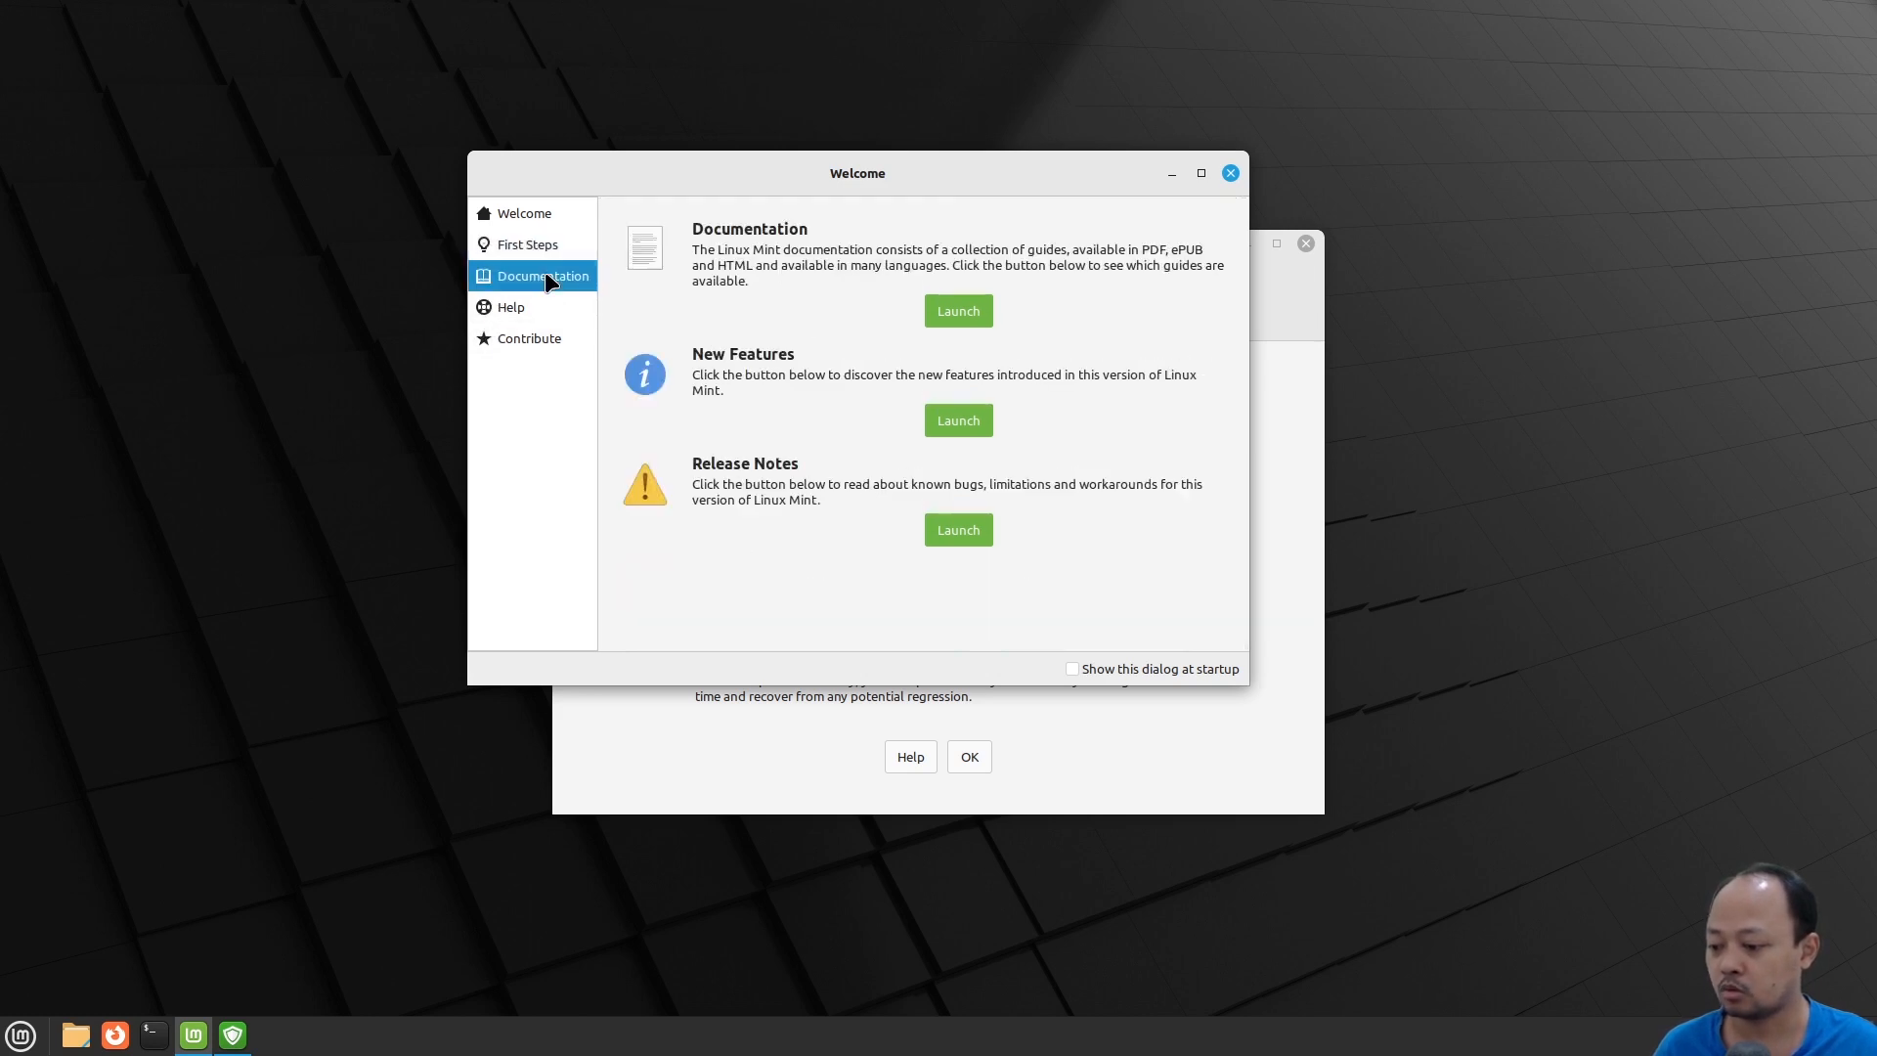
click(513, 309)
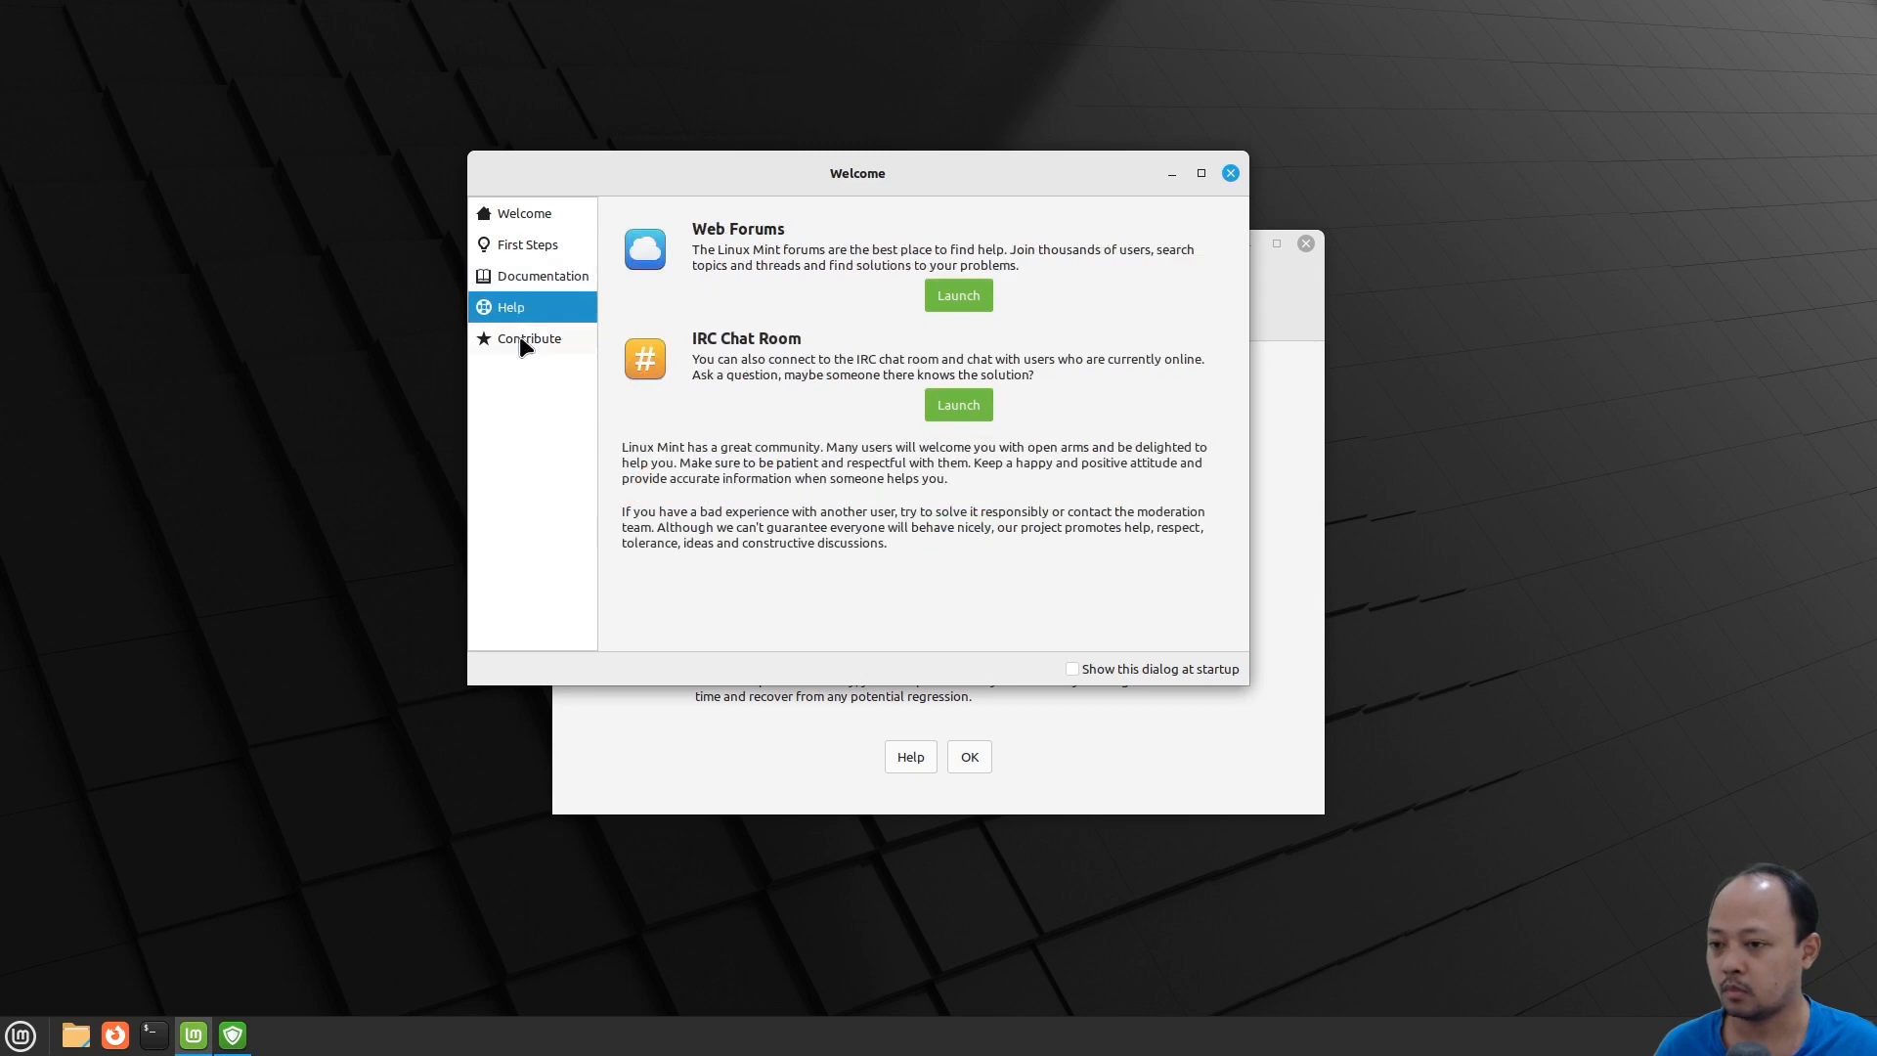
click(525, 342)
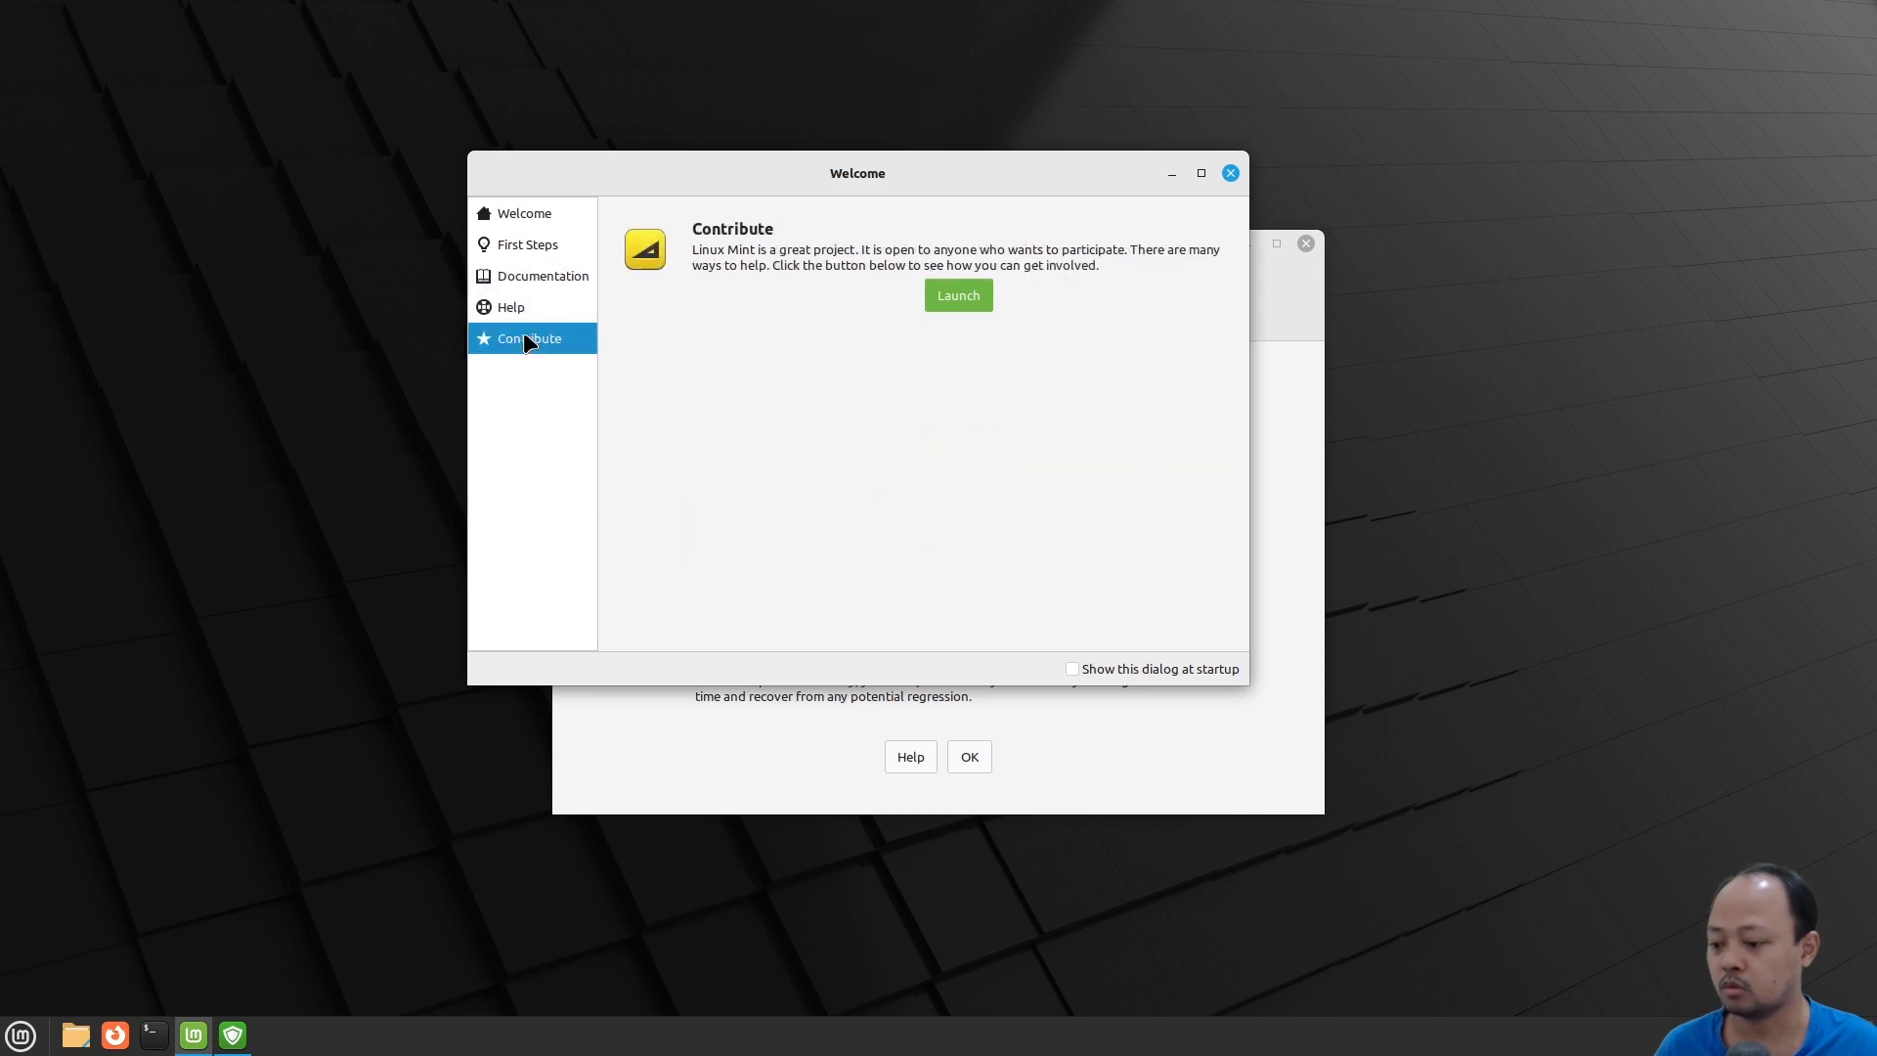
Launch the online Linux Mint documentation from the Welcome screen and return to the Welcome window
click(518, 278)
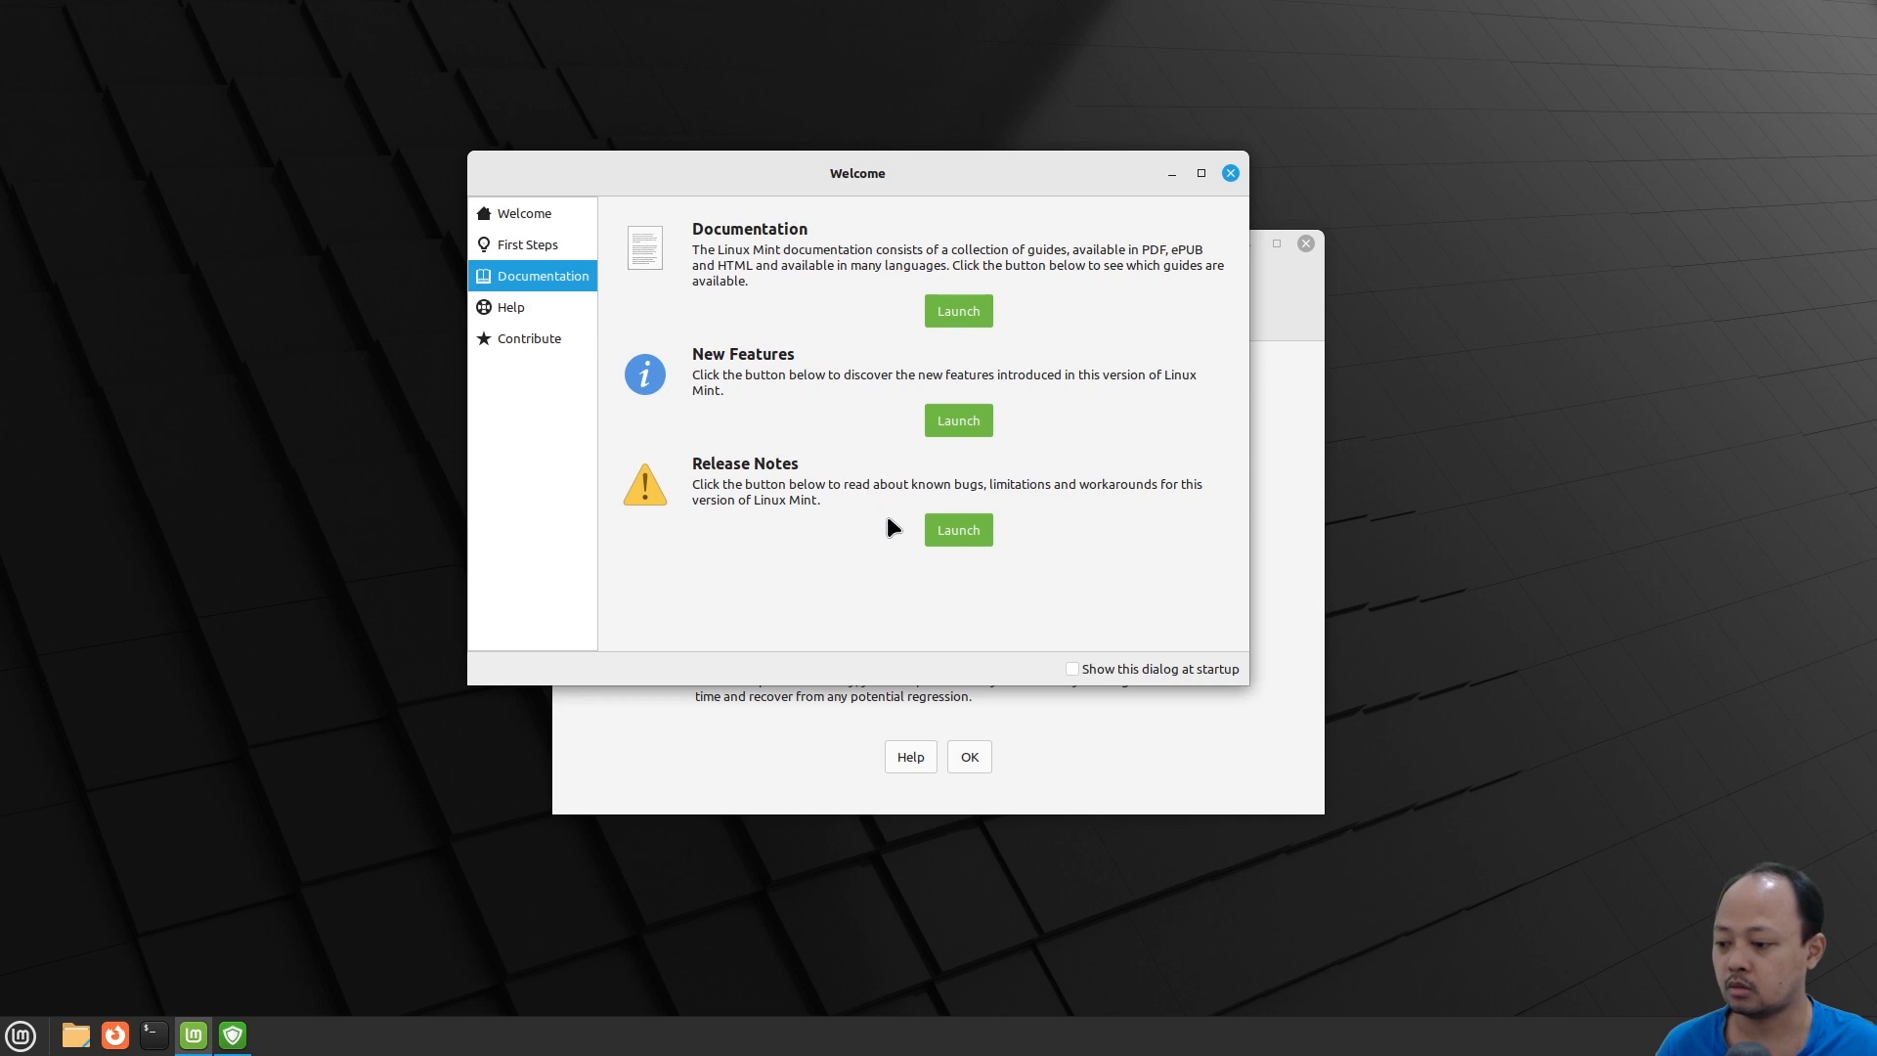
click(958, 310)
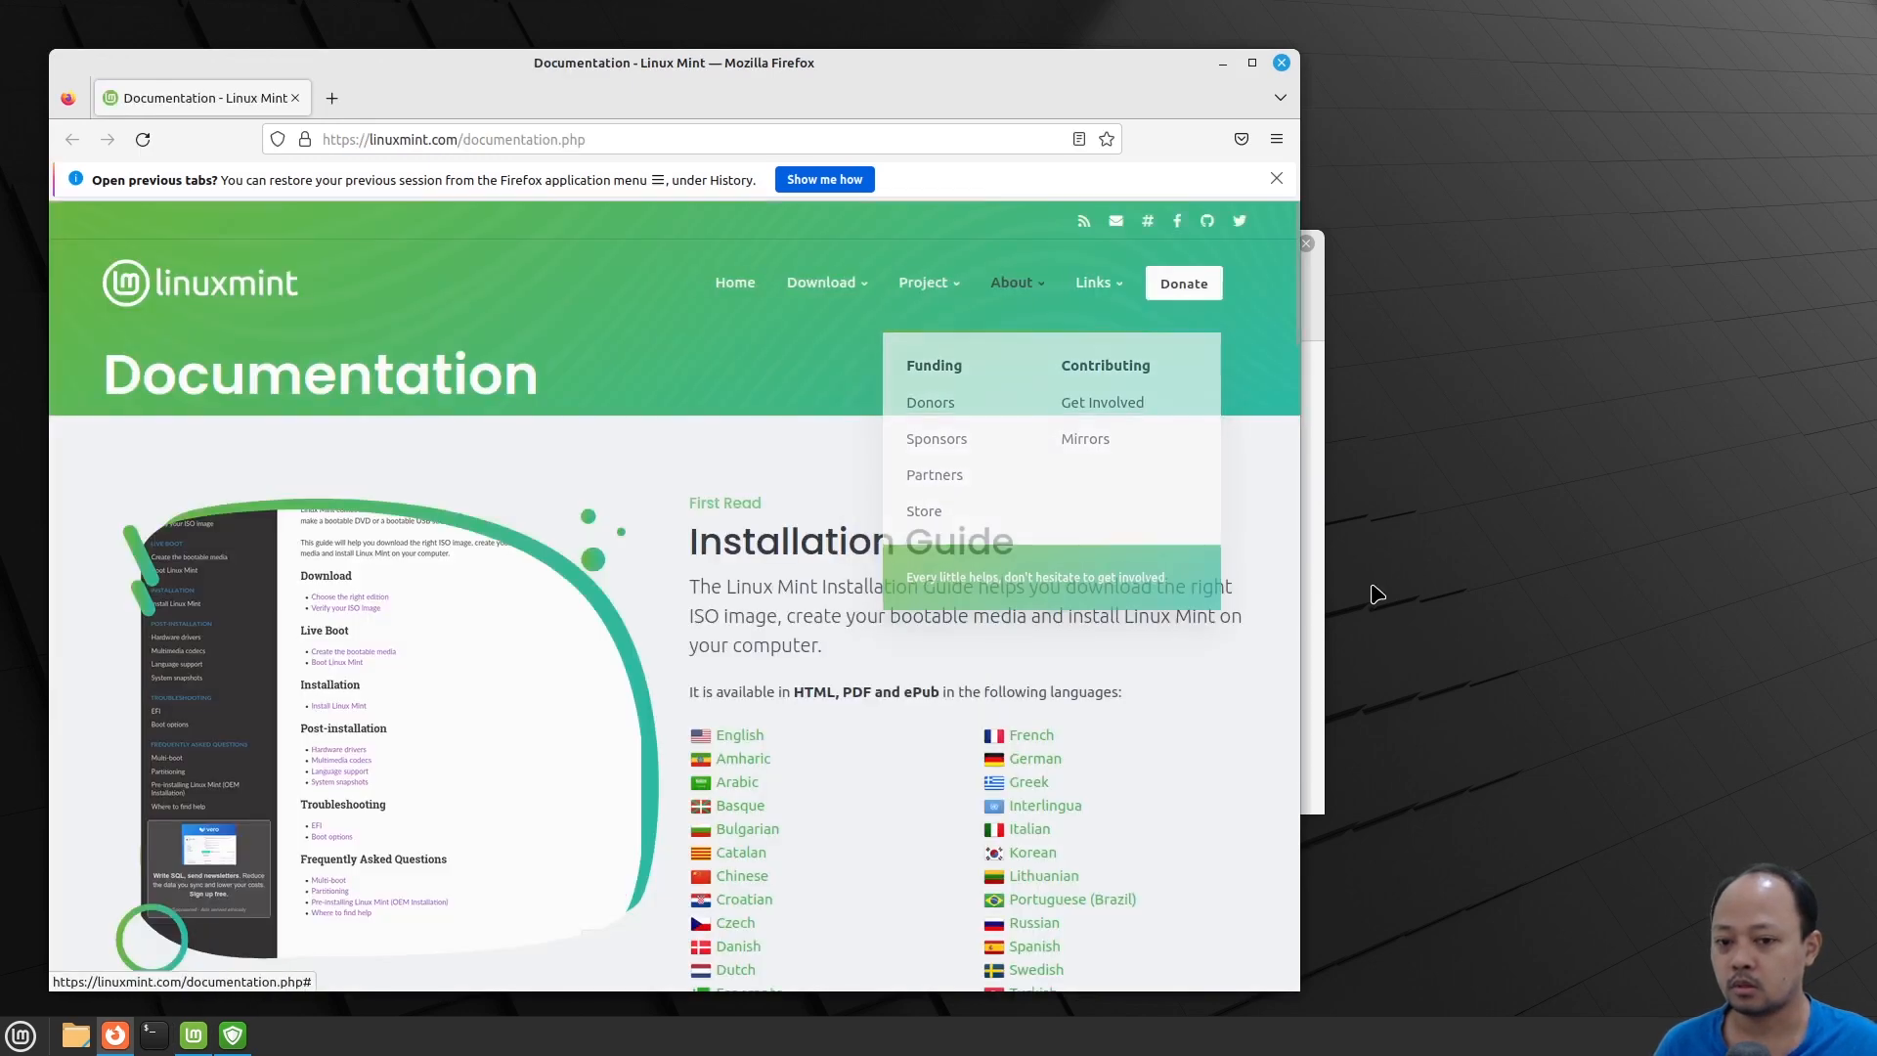
click(1312, 592)
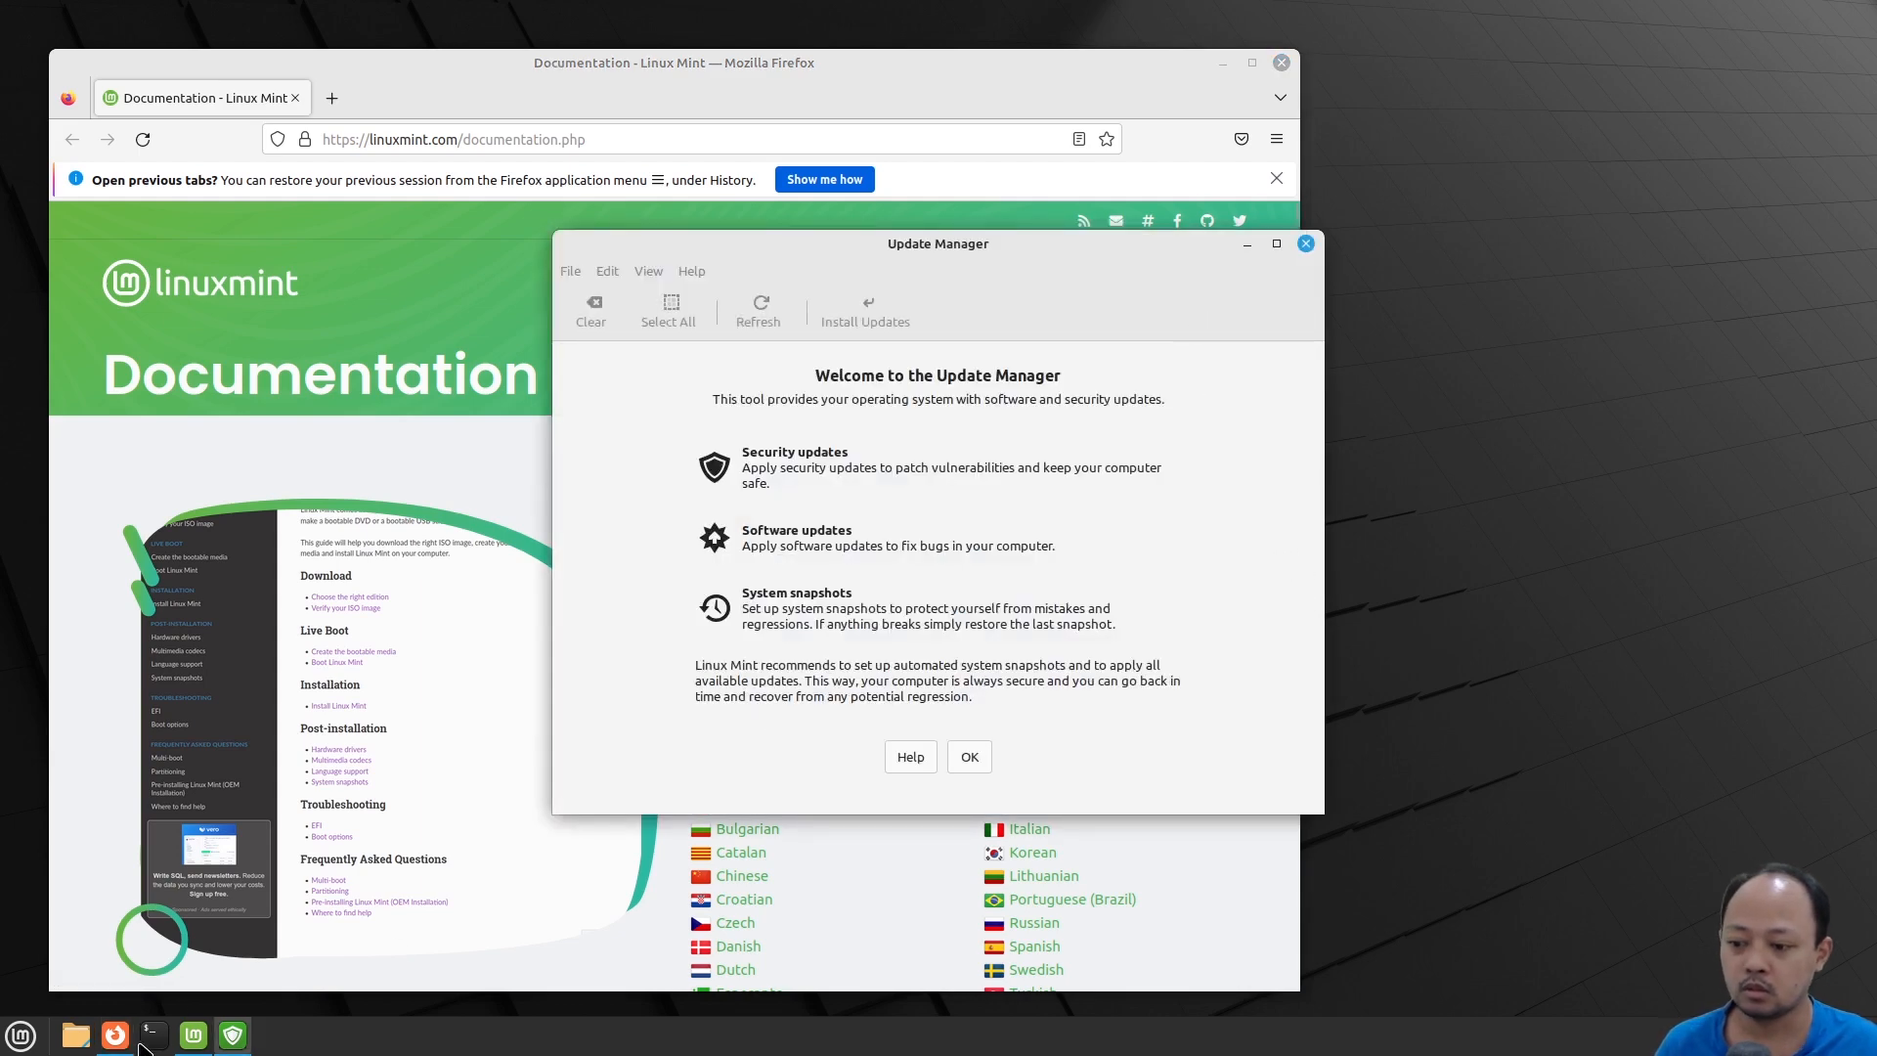
click(190, 1036)
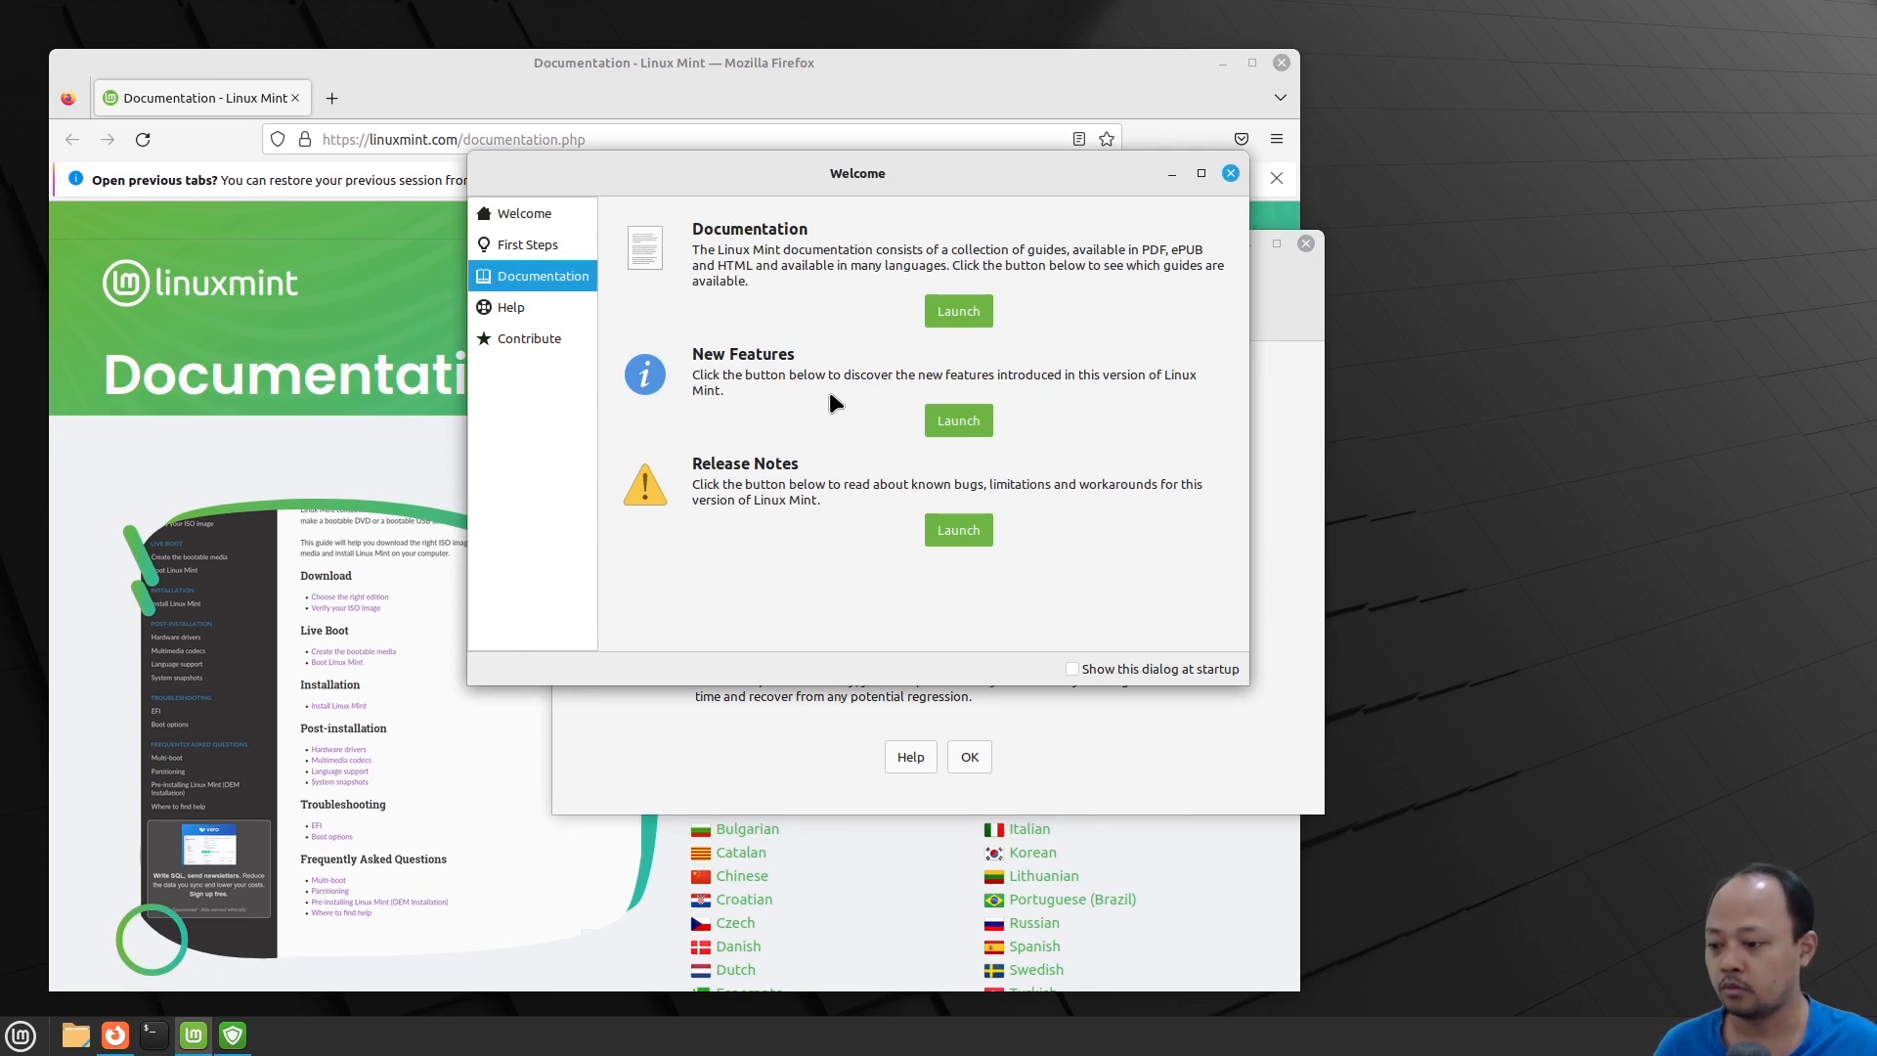
Launch the Linux Mint web forums from the Welcome screen's Help page, and bring the Welcome window back in front
click(513, 309)
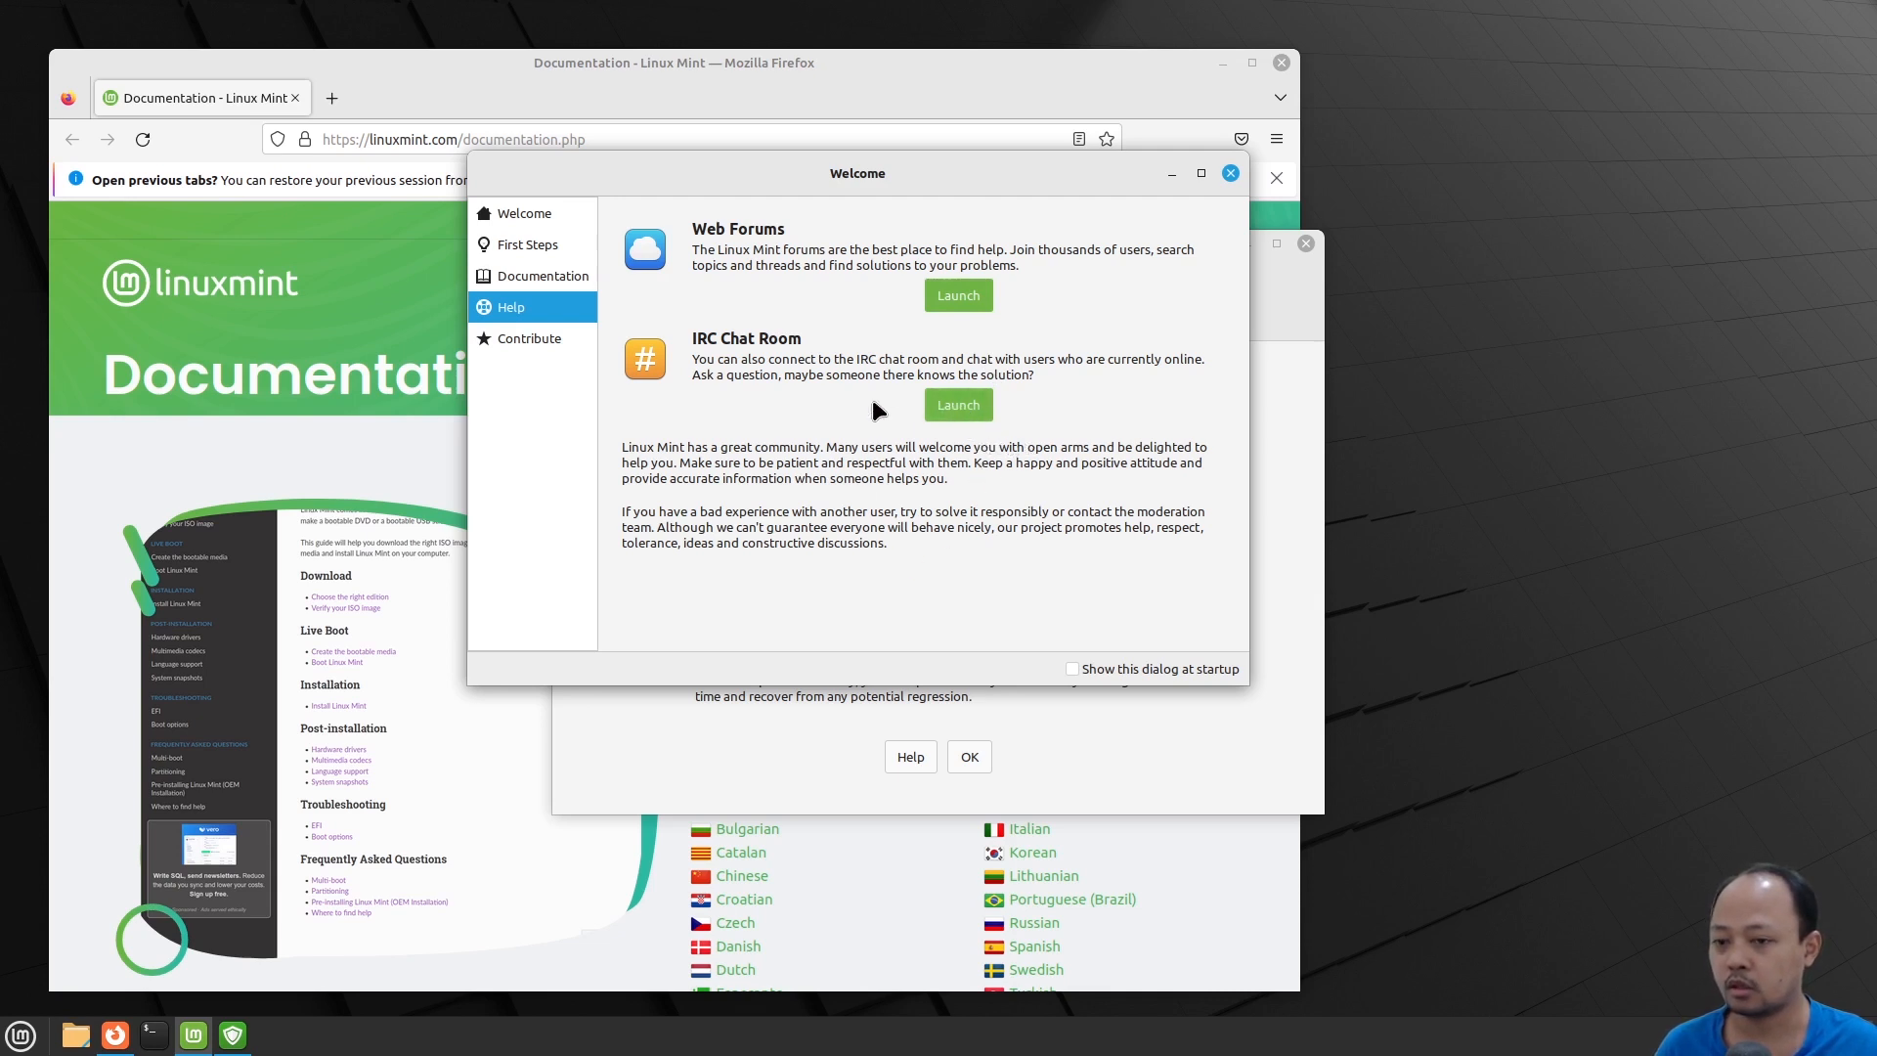
click(944, 296)
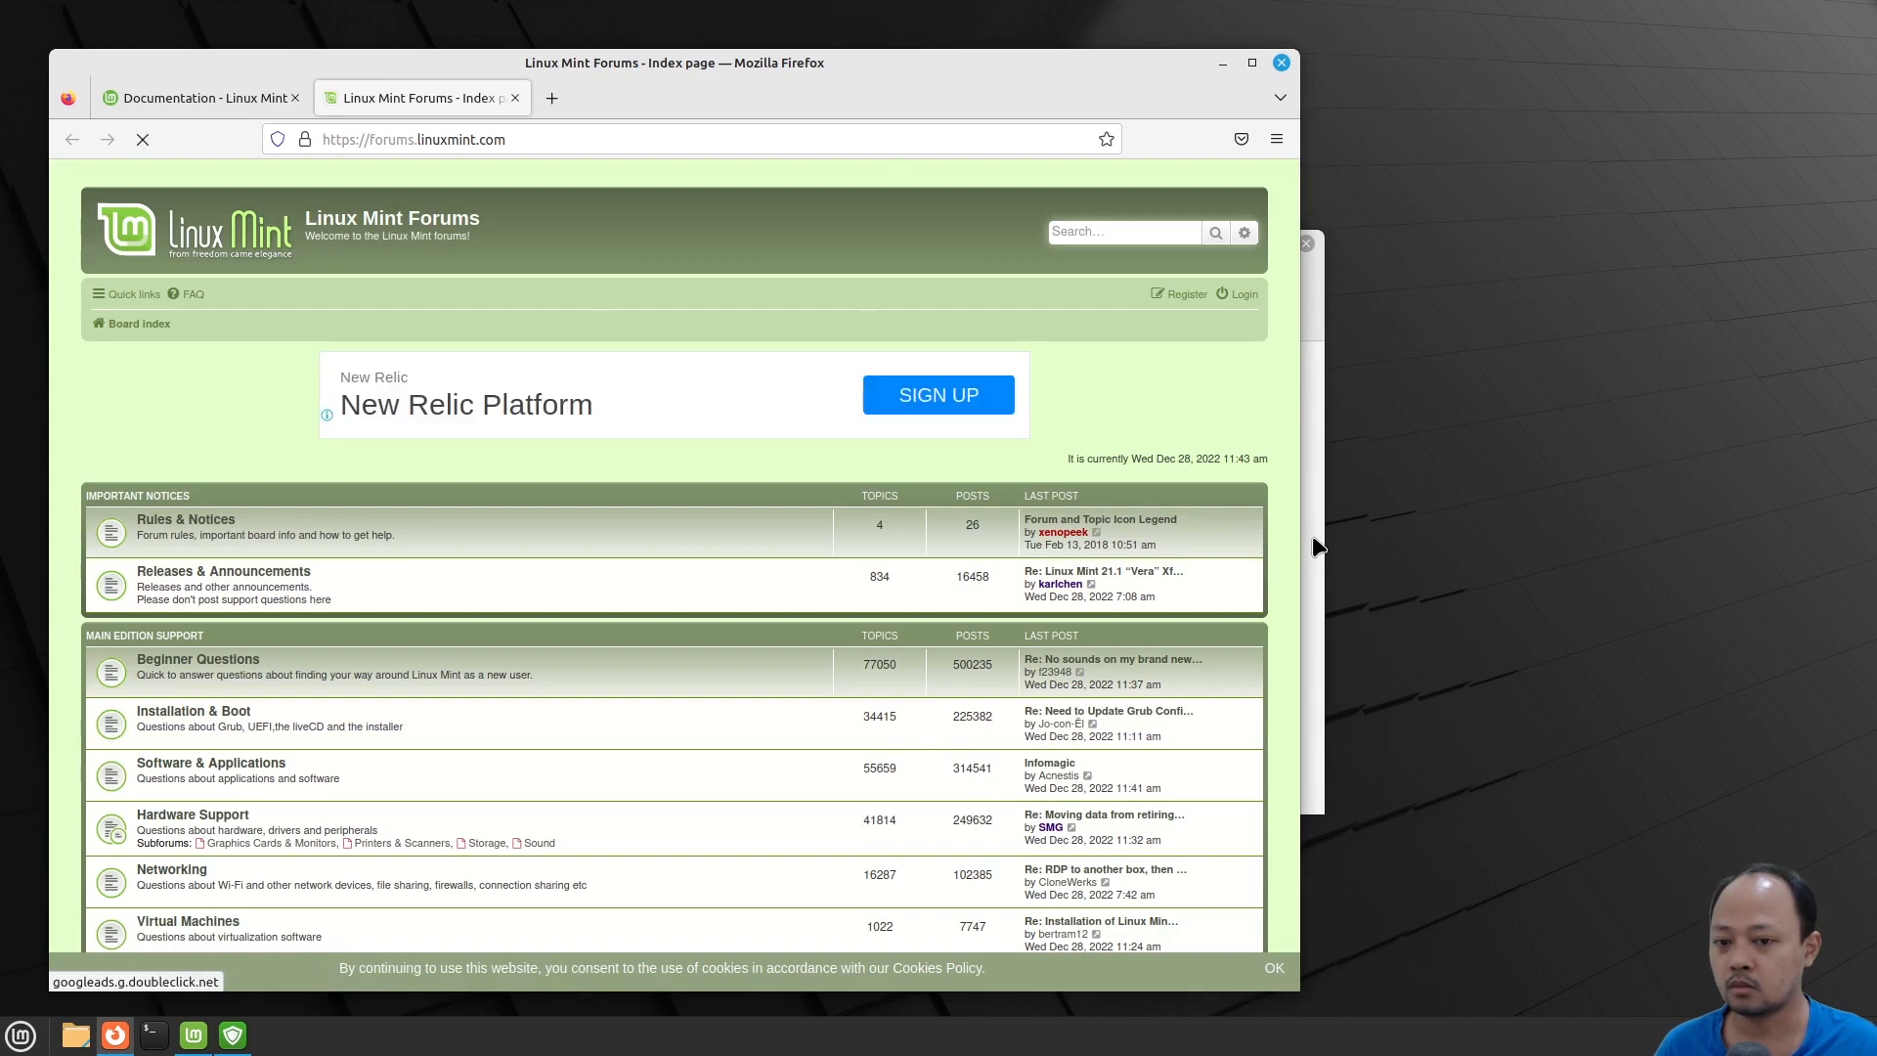
click(1315, 545)
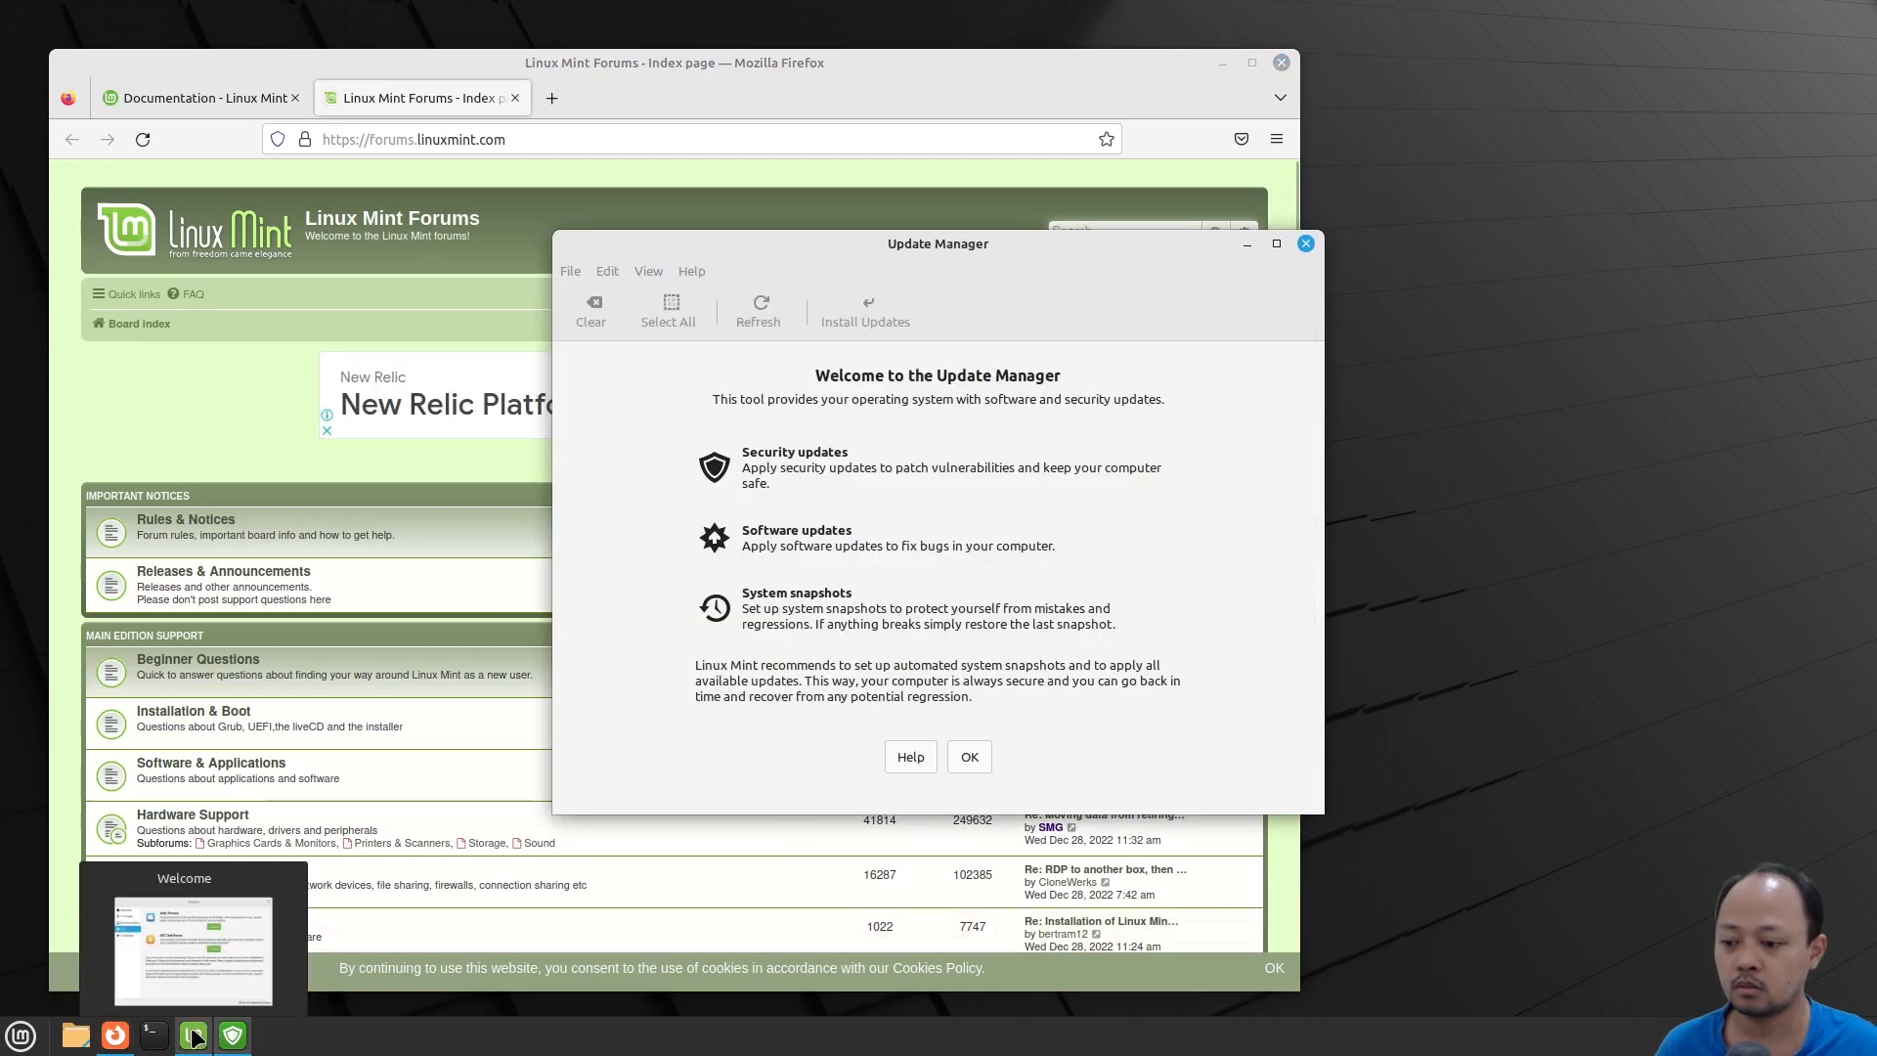
click(193, 1034)
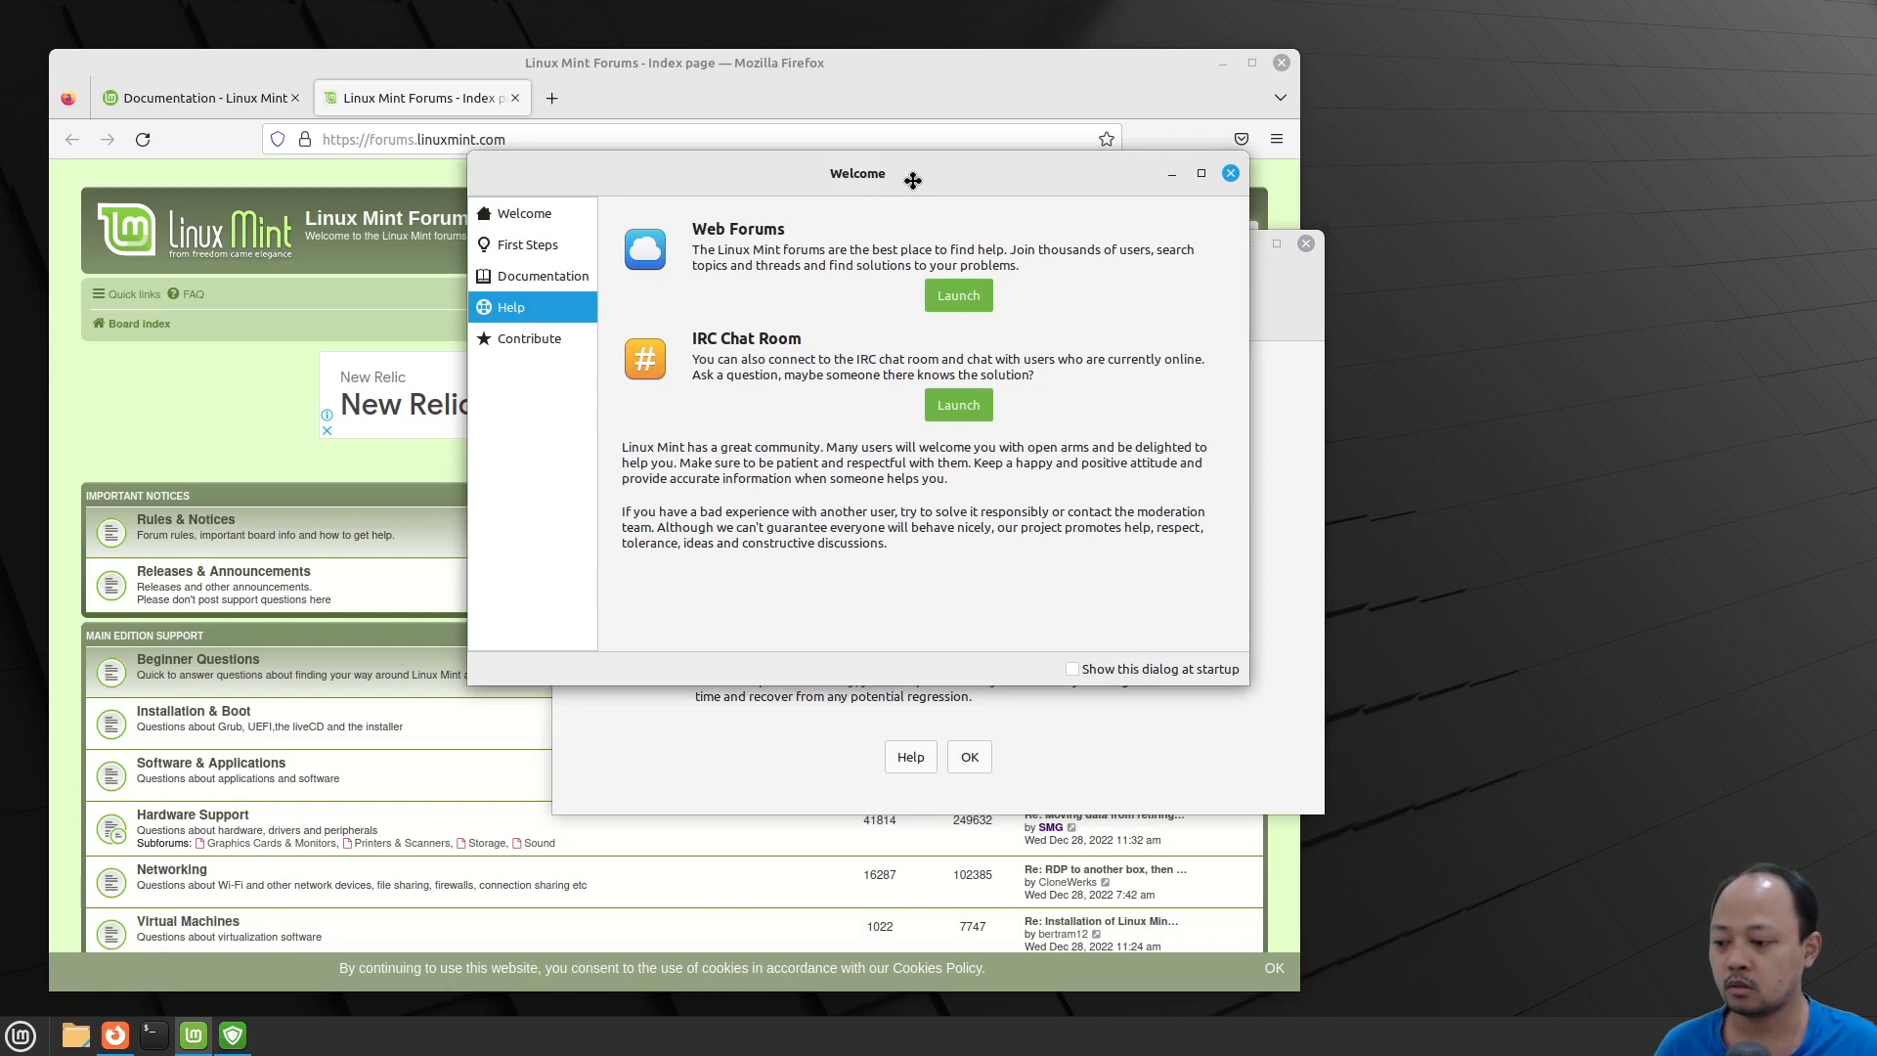
drag(903, 176, 958, 195)
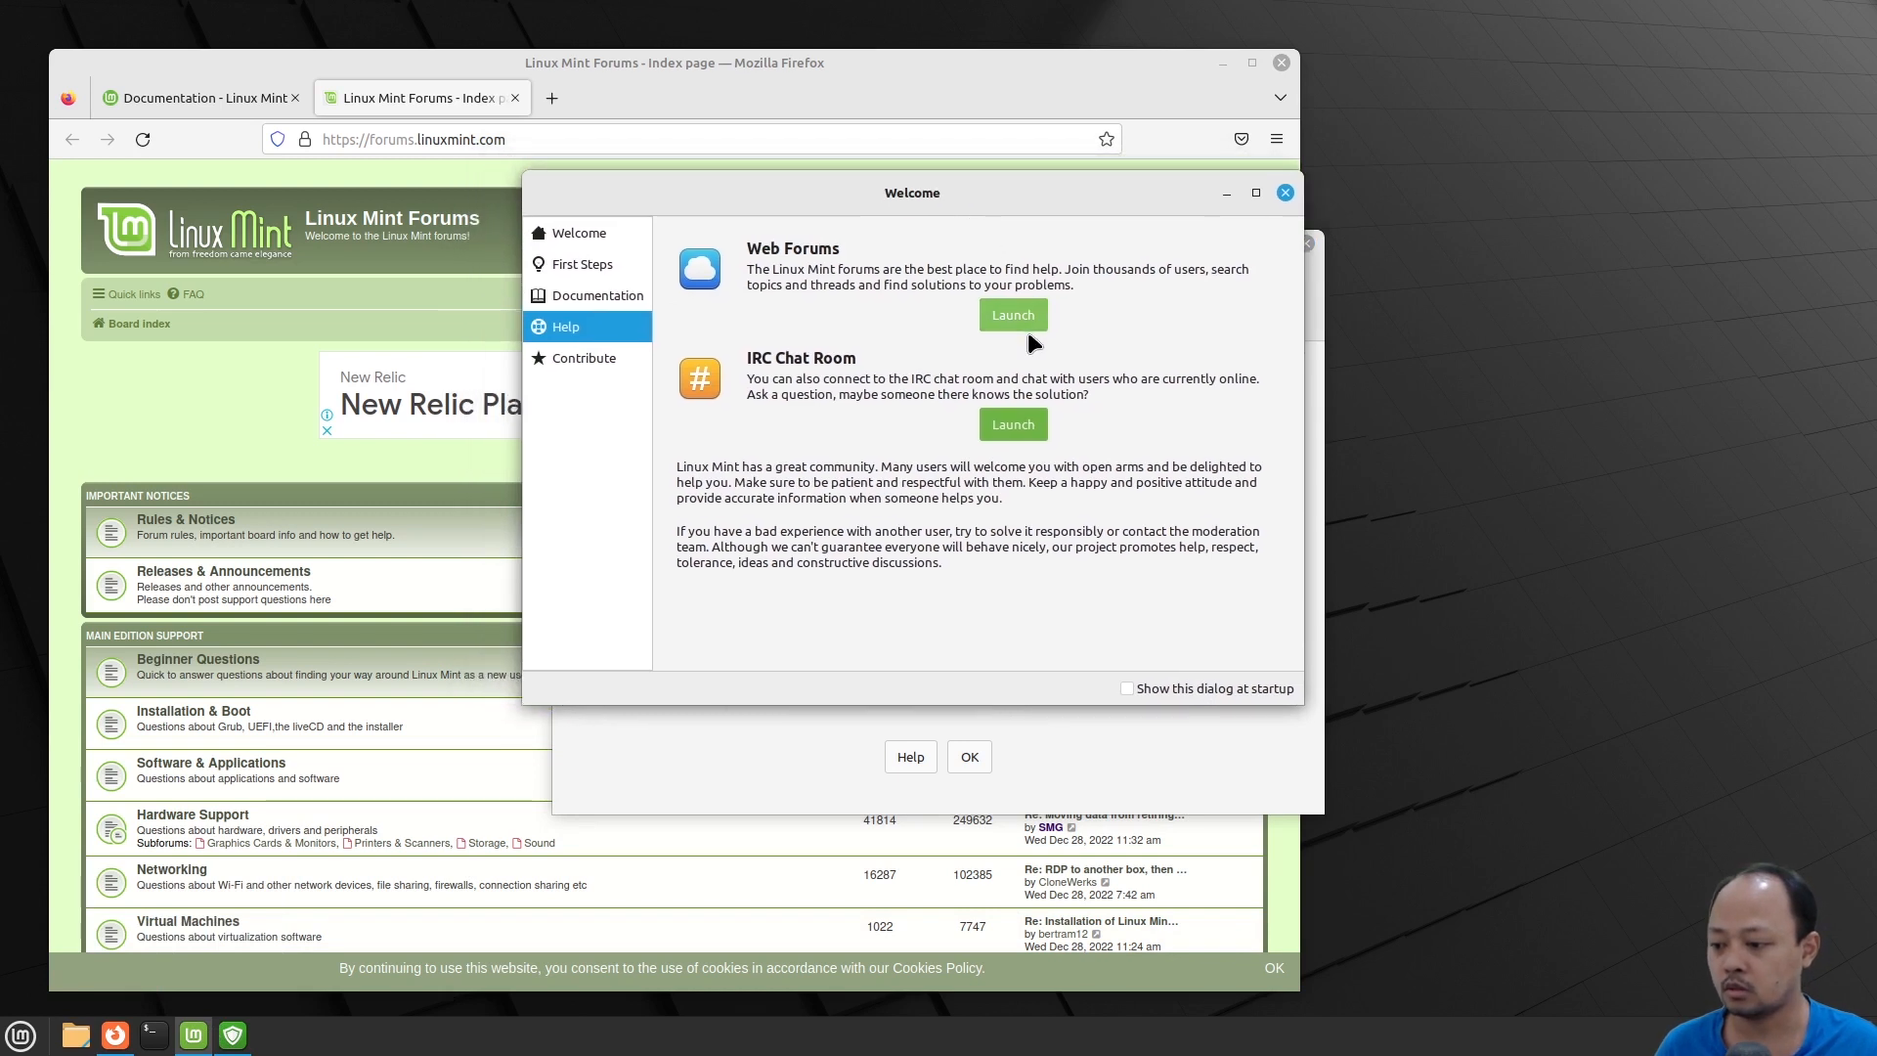
View the Welcome screen's Contribute page, and close the Welcome, Update Manager and Firefox windows
click(601, 359)
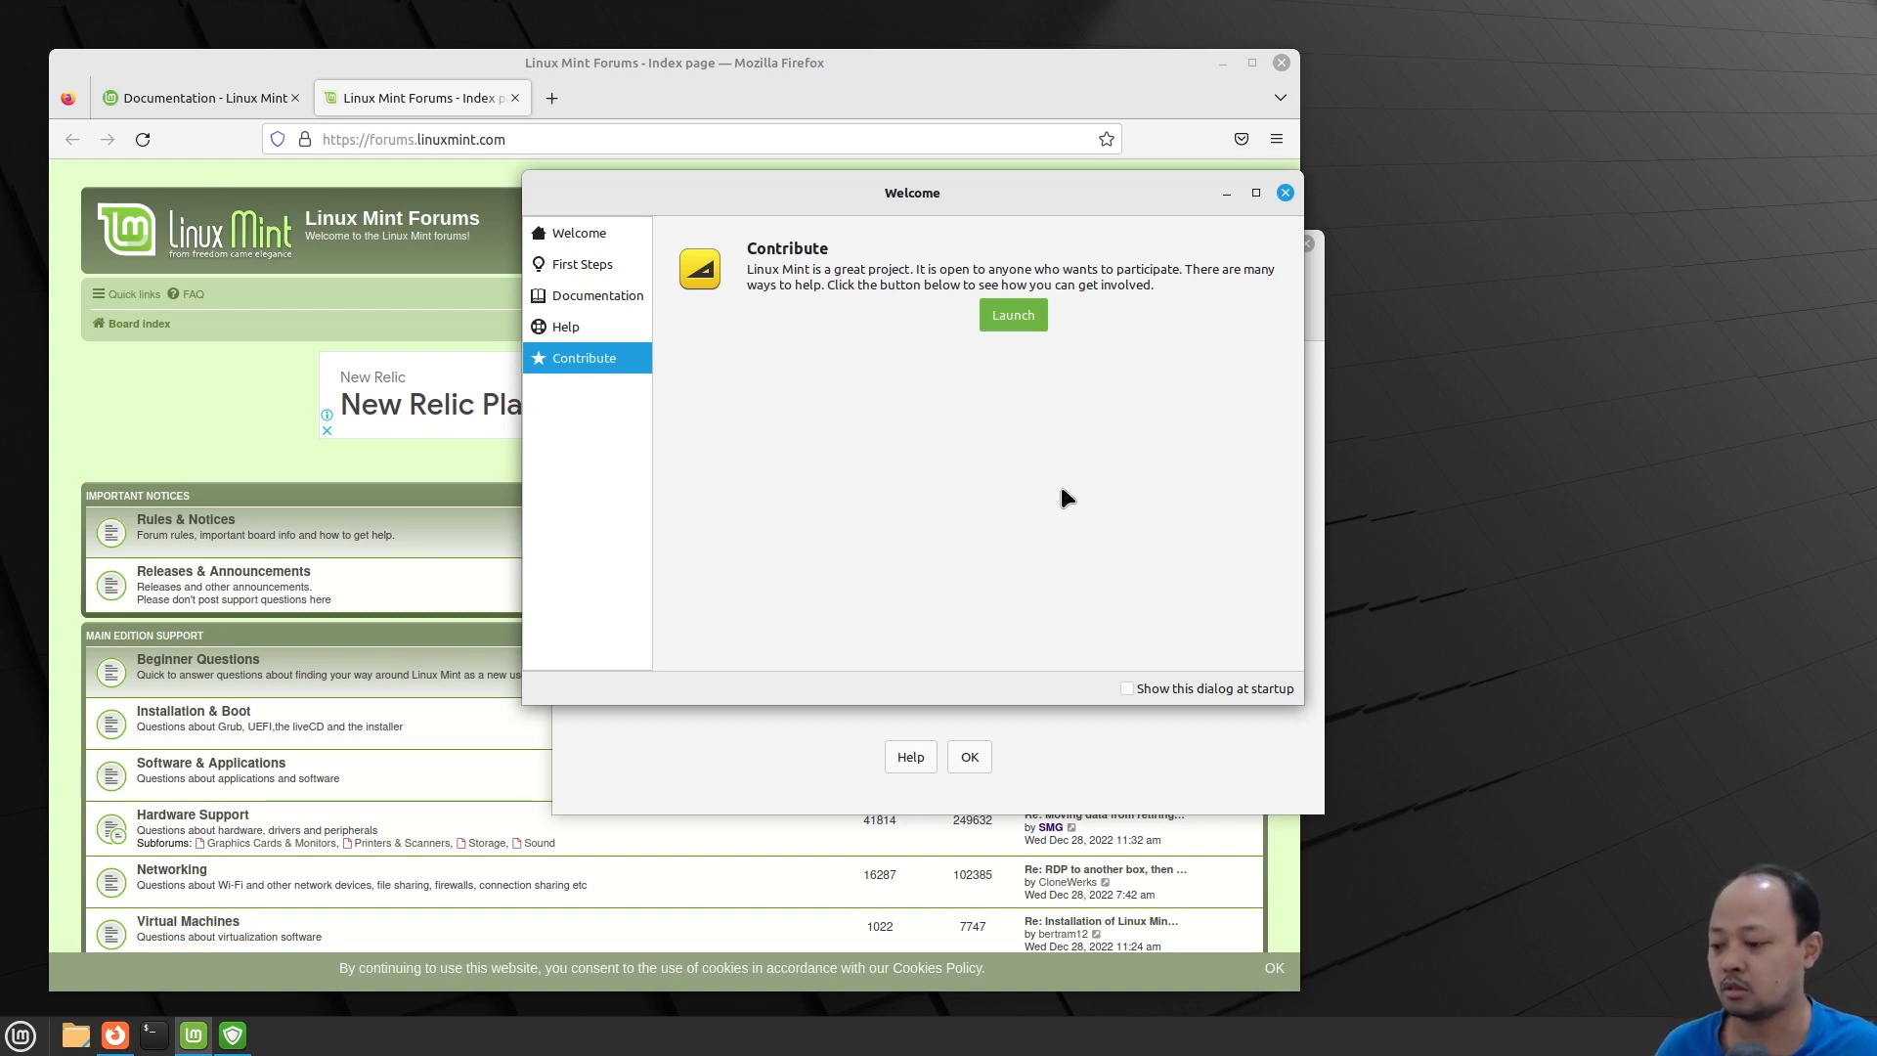
click(1285, 192)
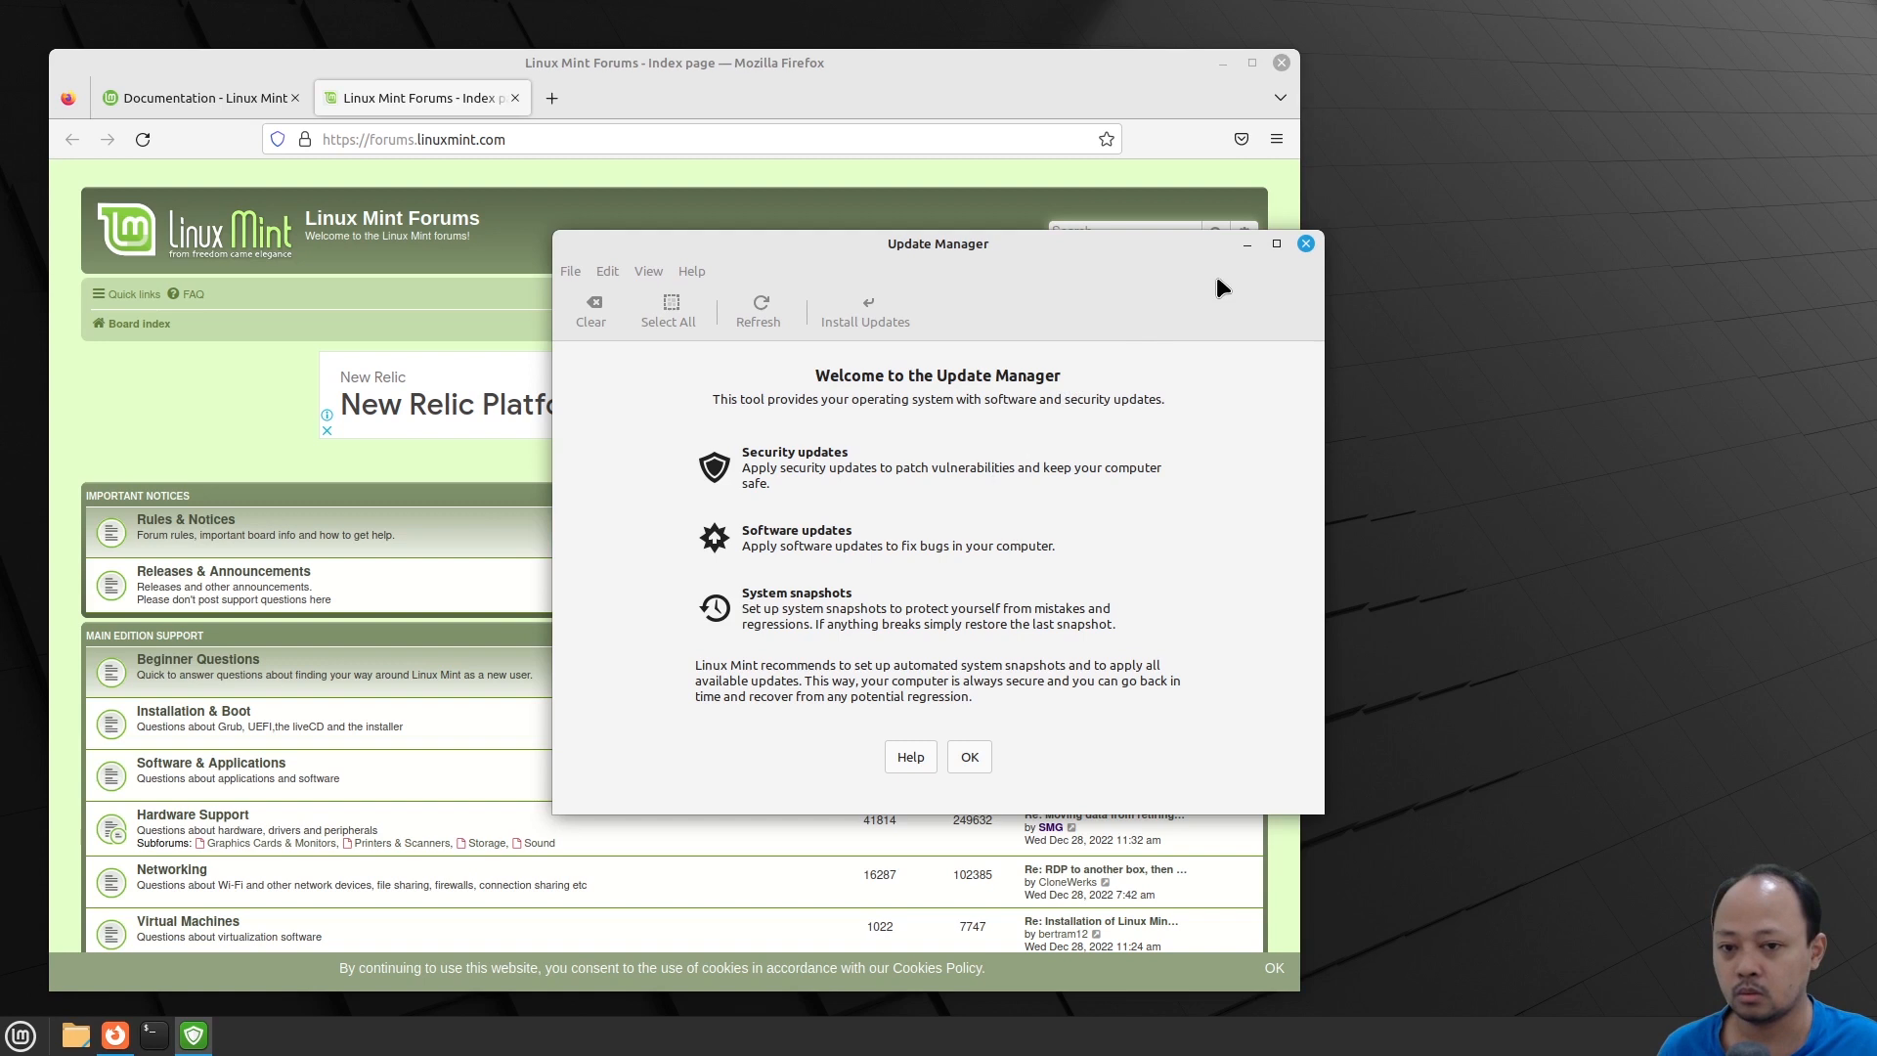
click(1305, 244)
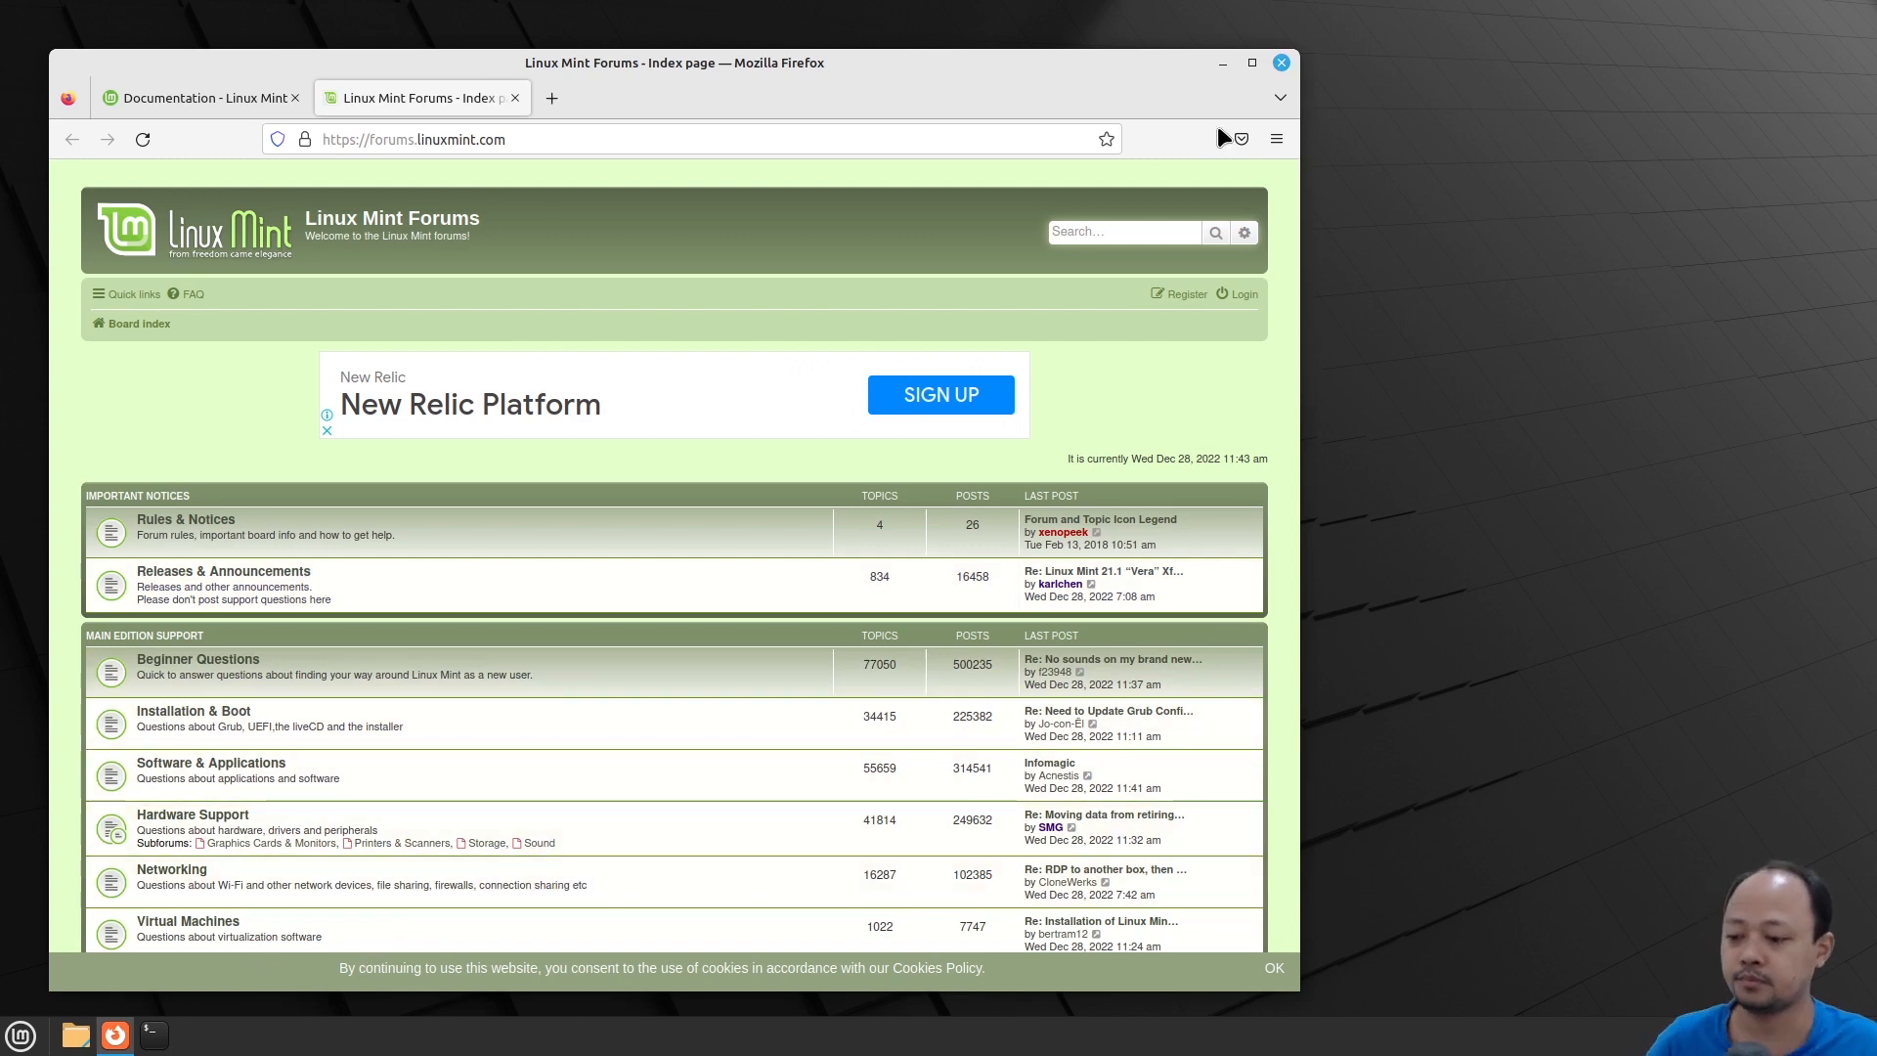
key(alt+F4)
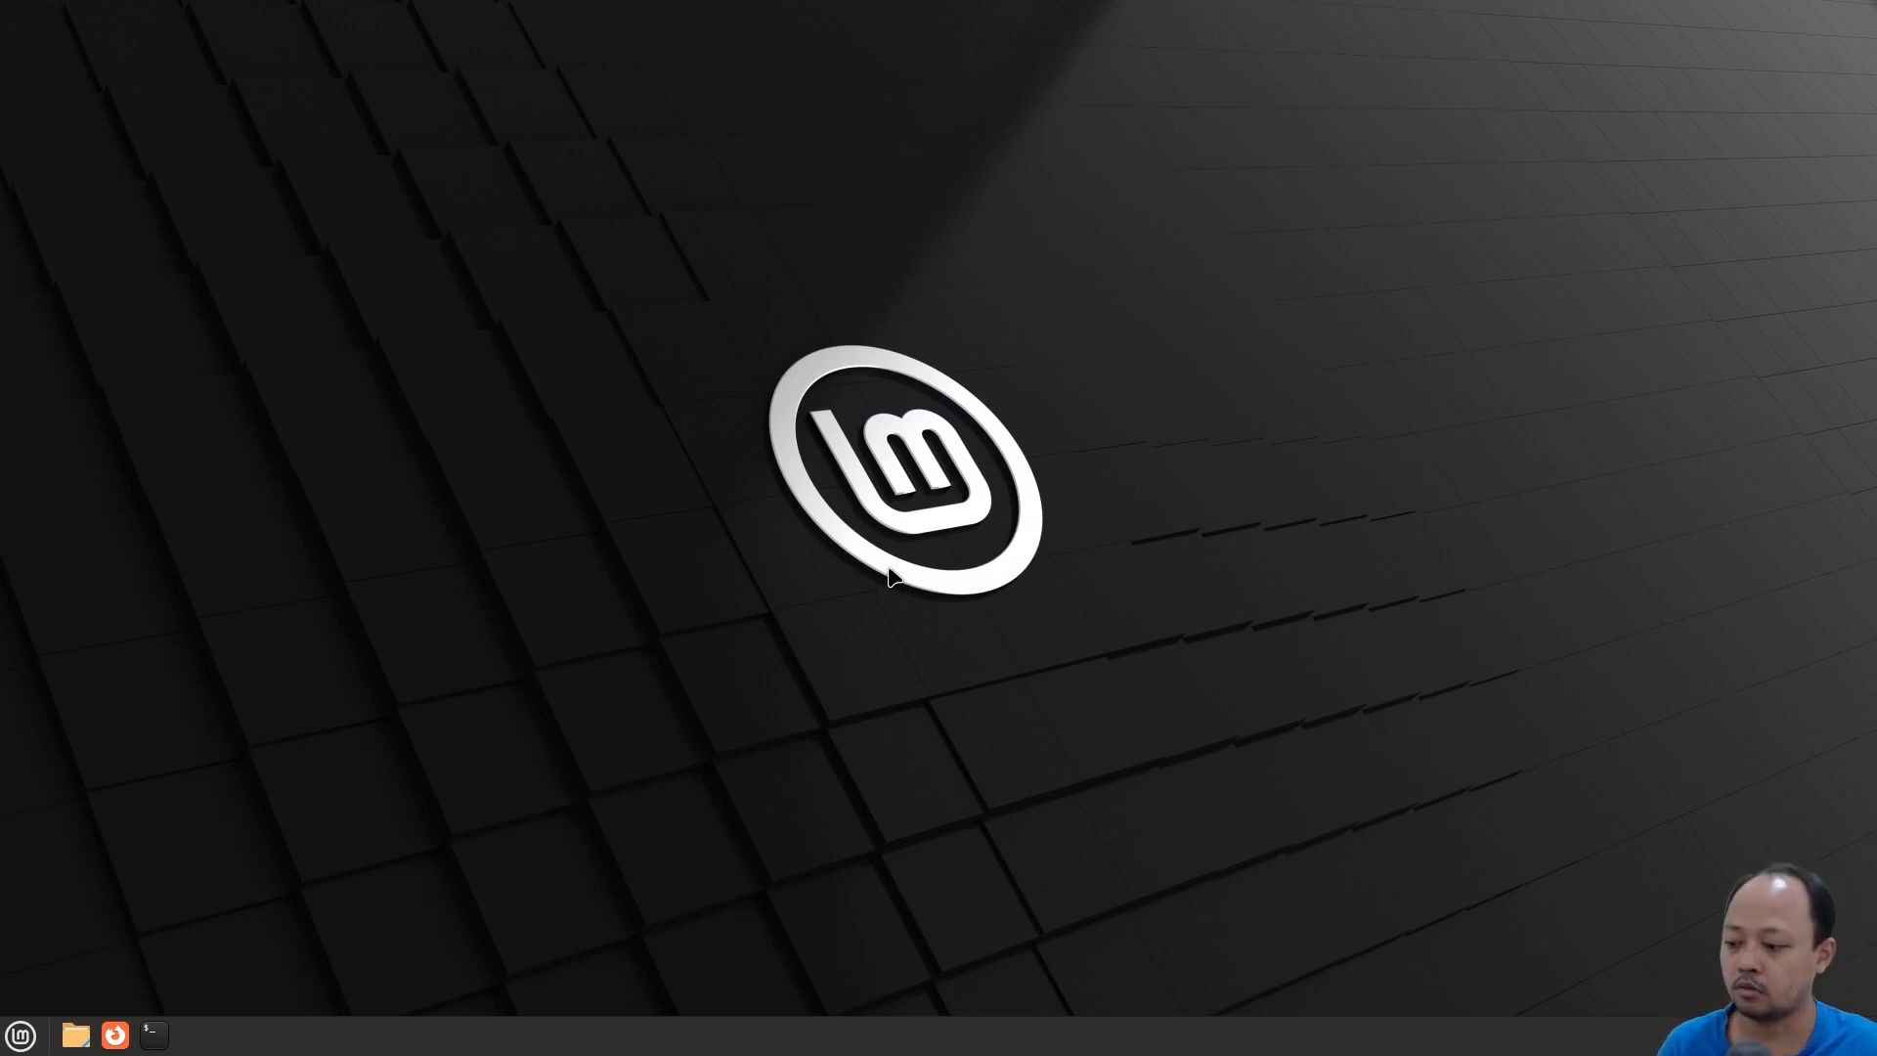
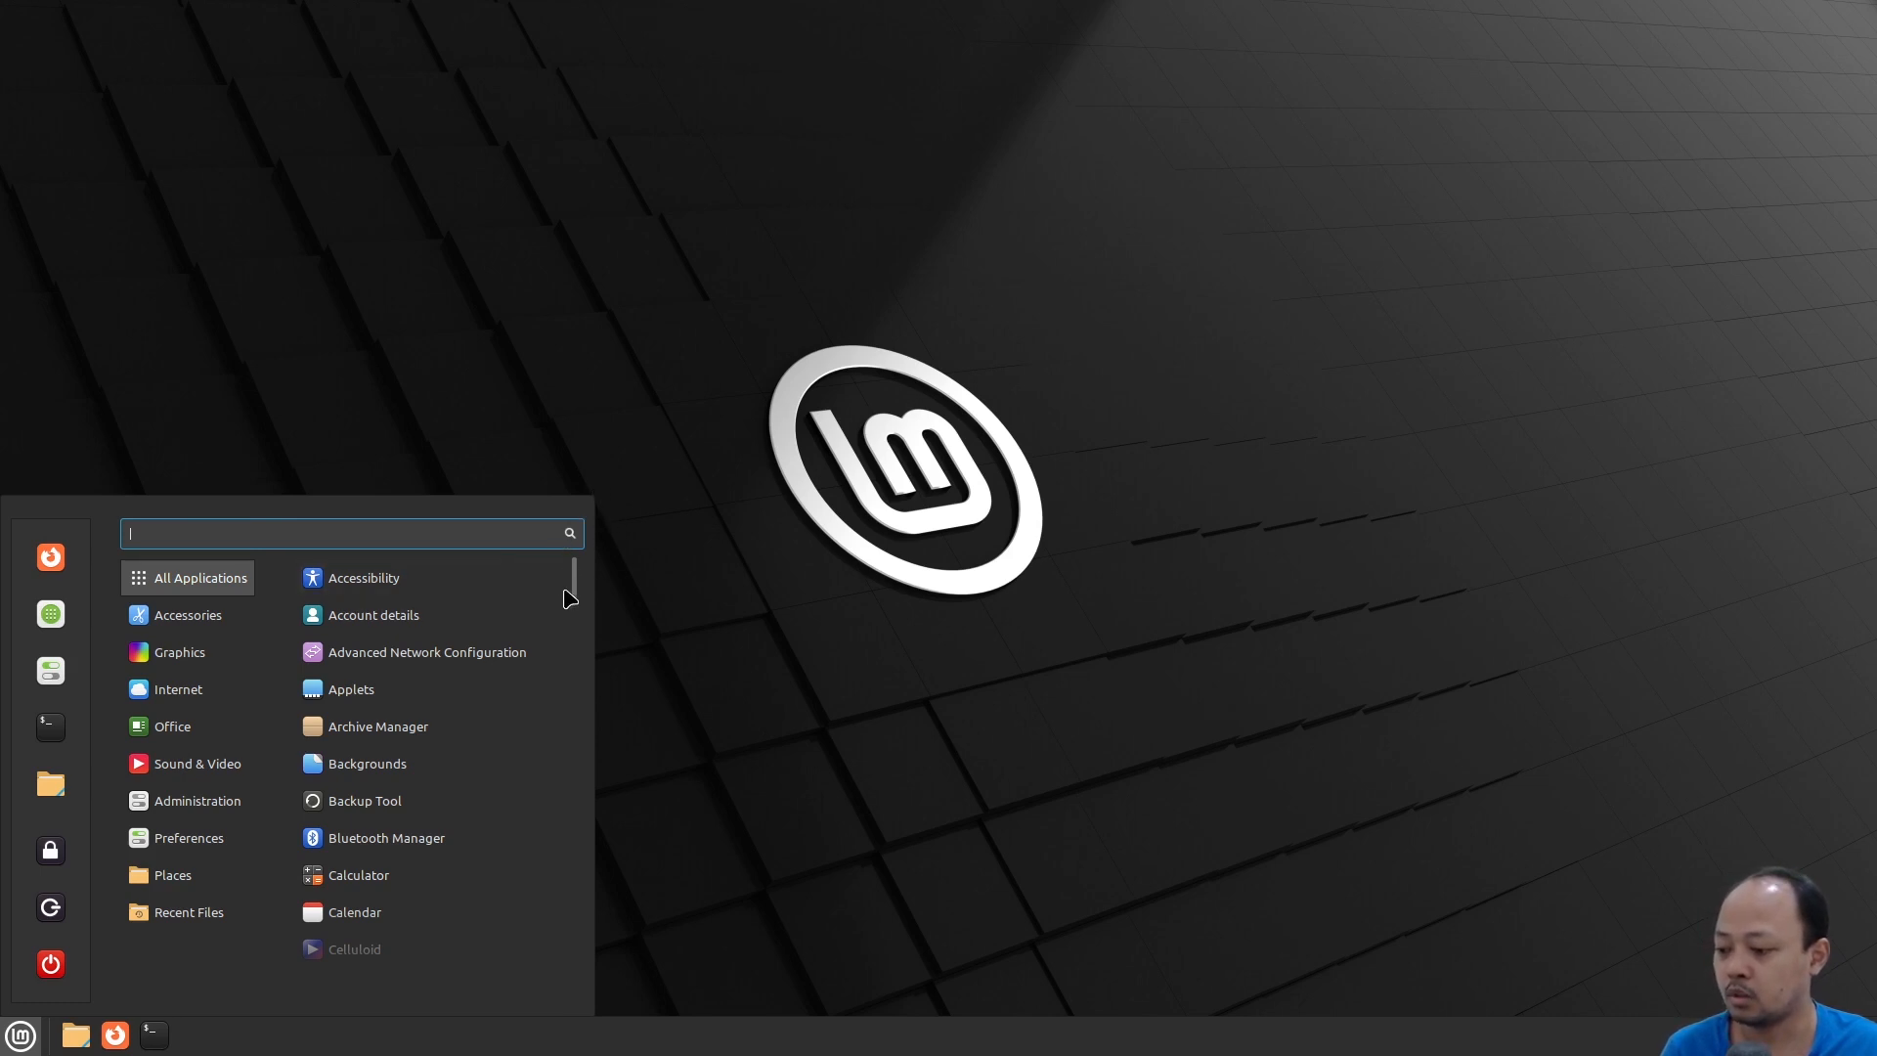
Glance through the application categories, open the Themes page of System Settings and set the mouse pointer to Bibata-Modern-Ice
mouse_move(249, 735)
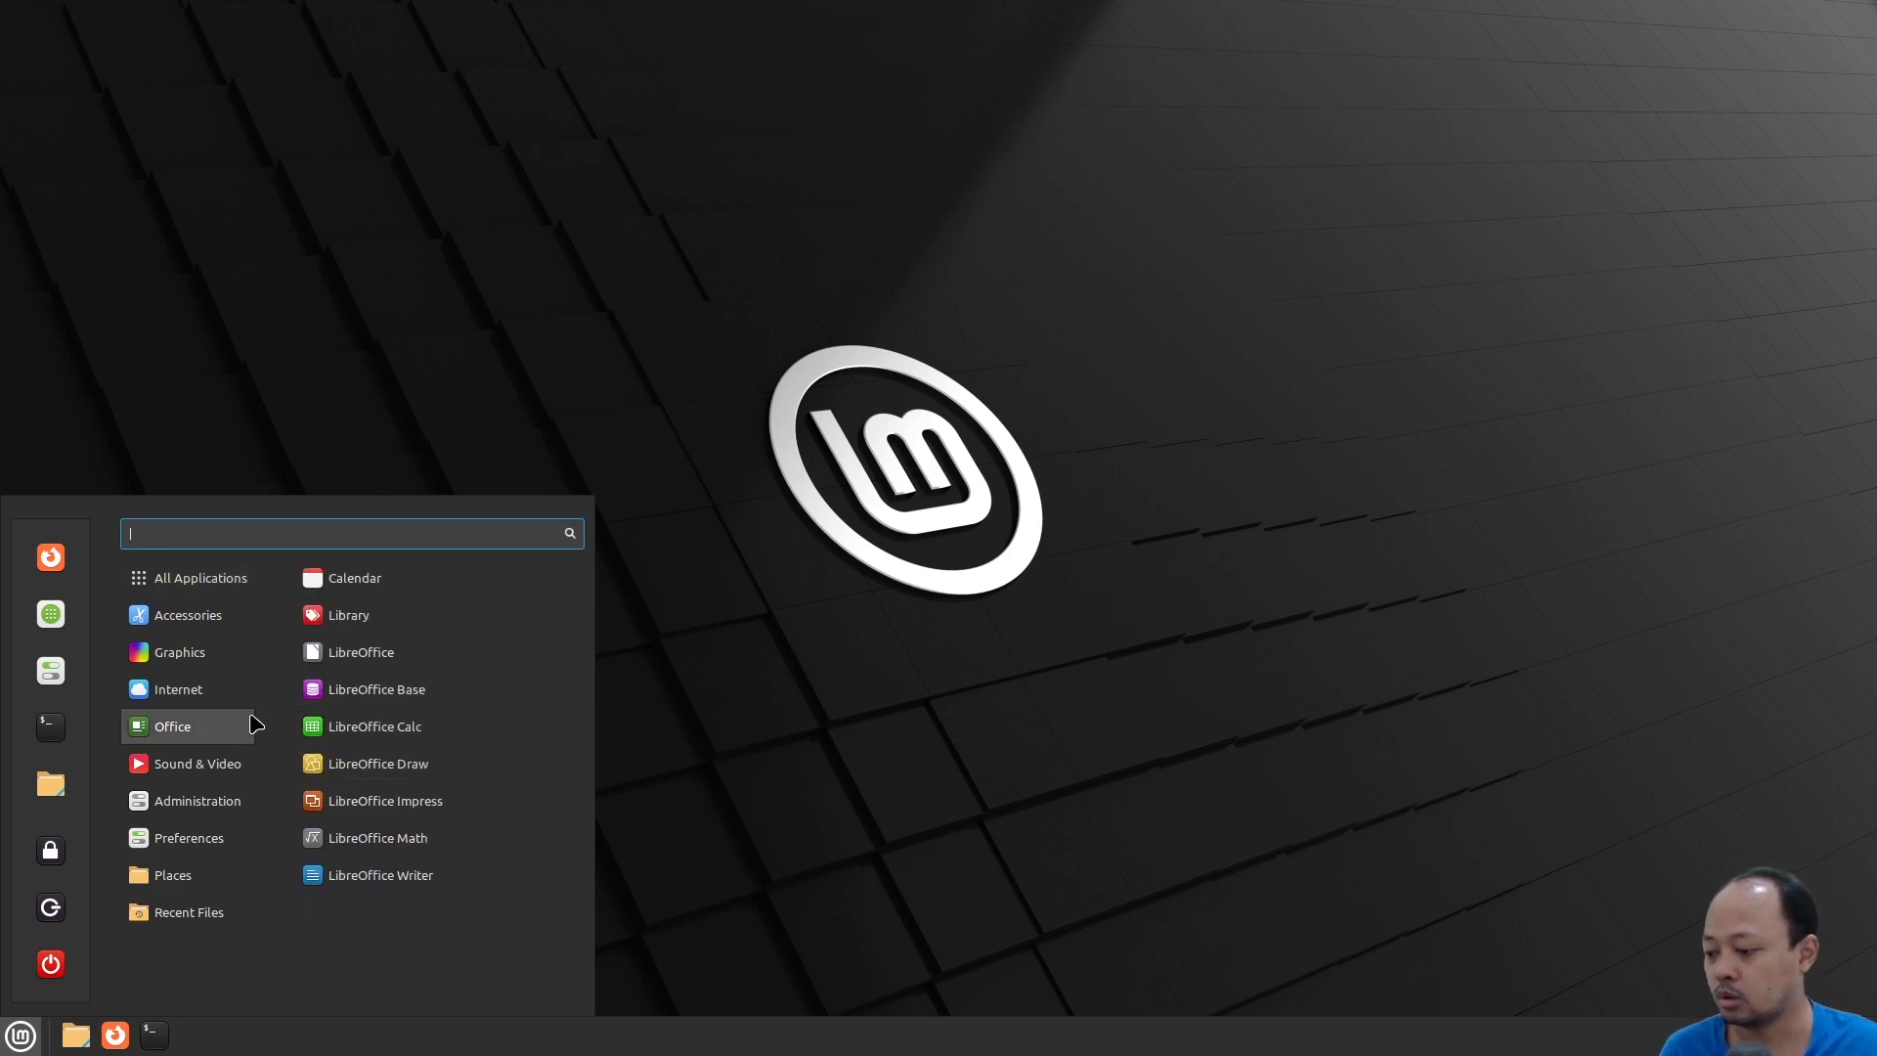
mouse_move(246, 800)
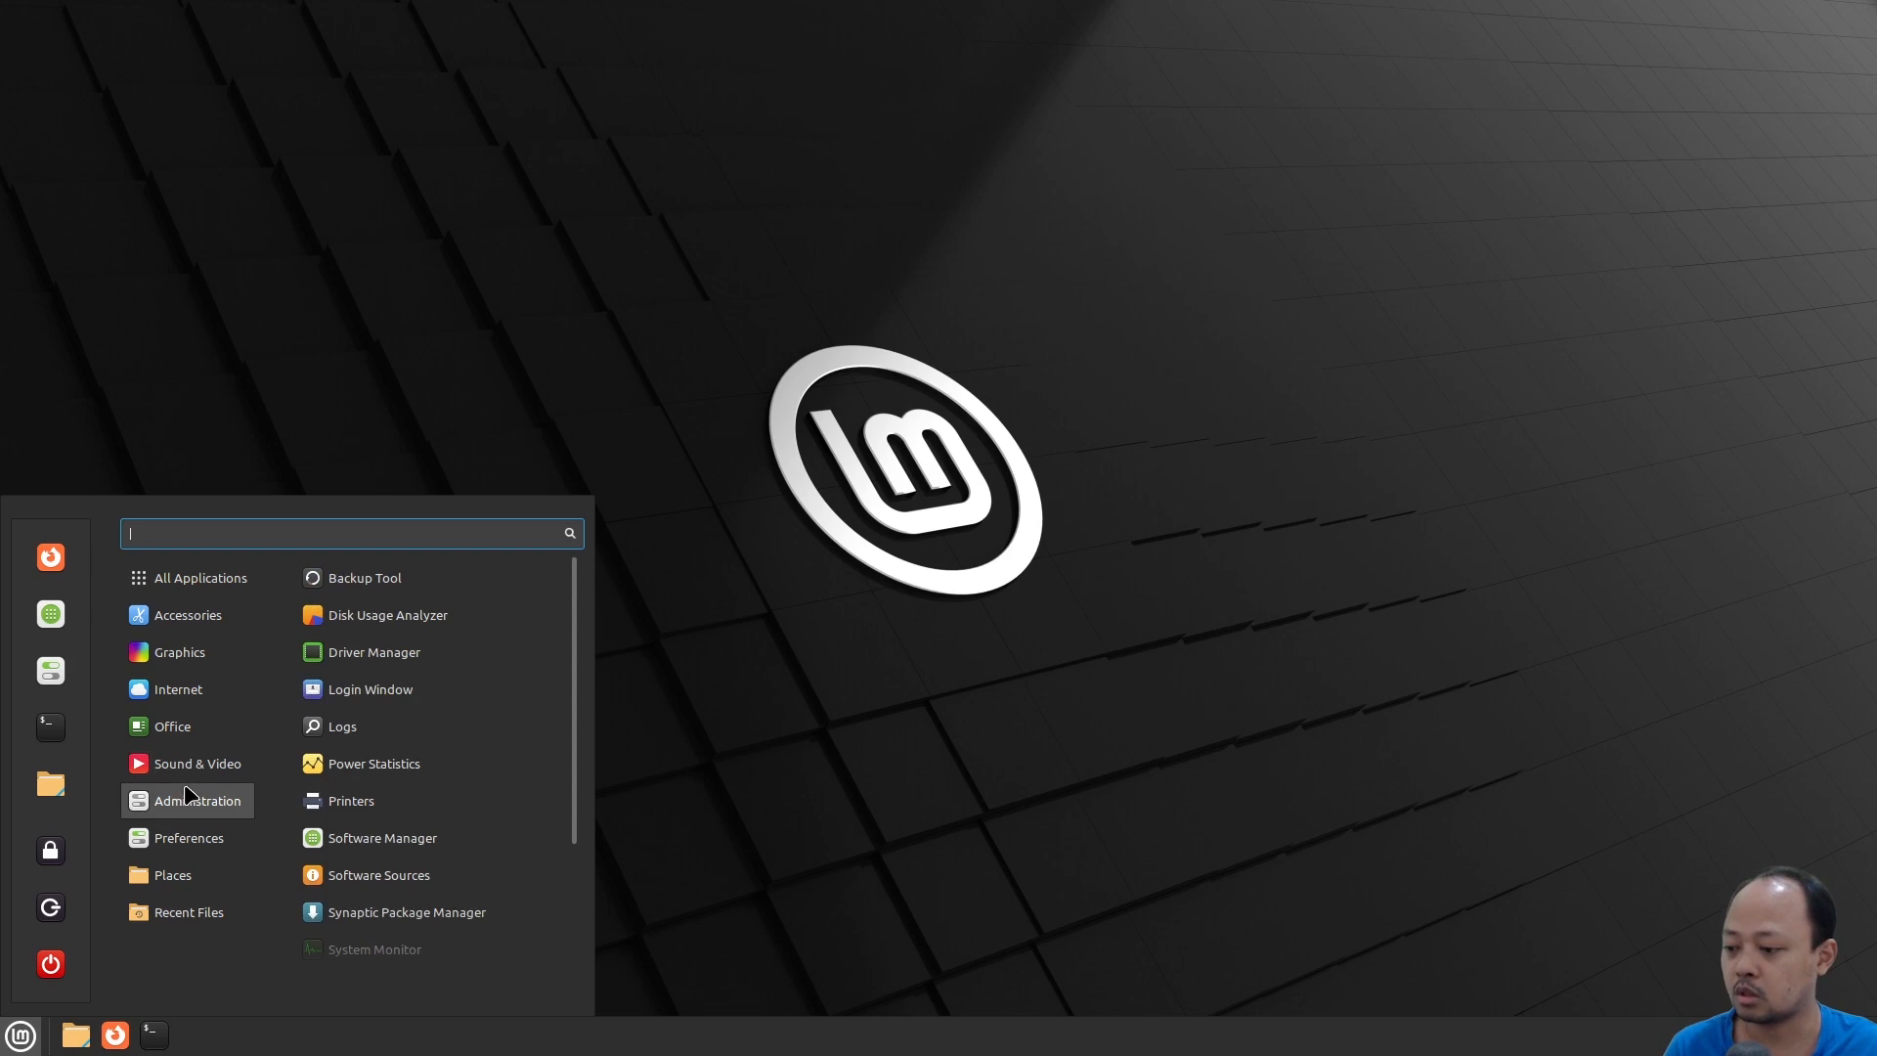
click(49, 673)
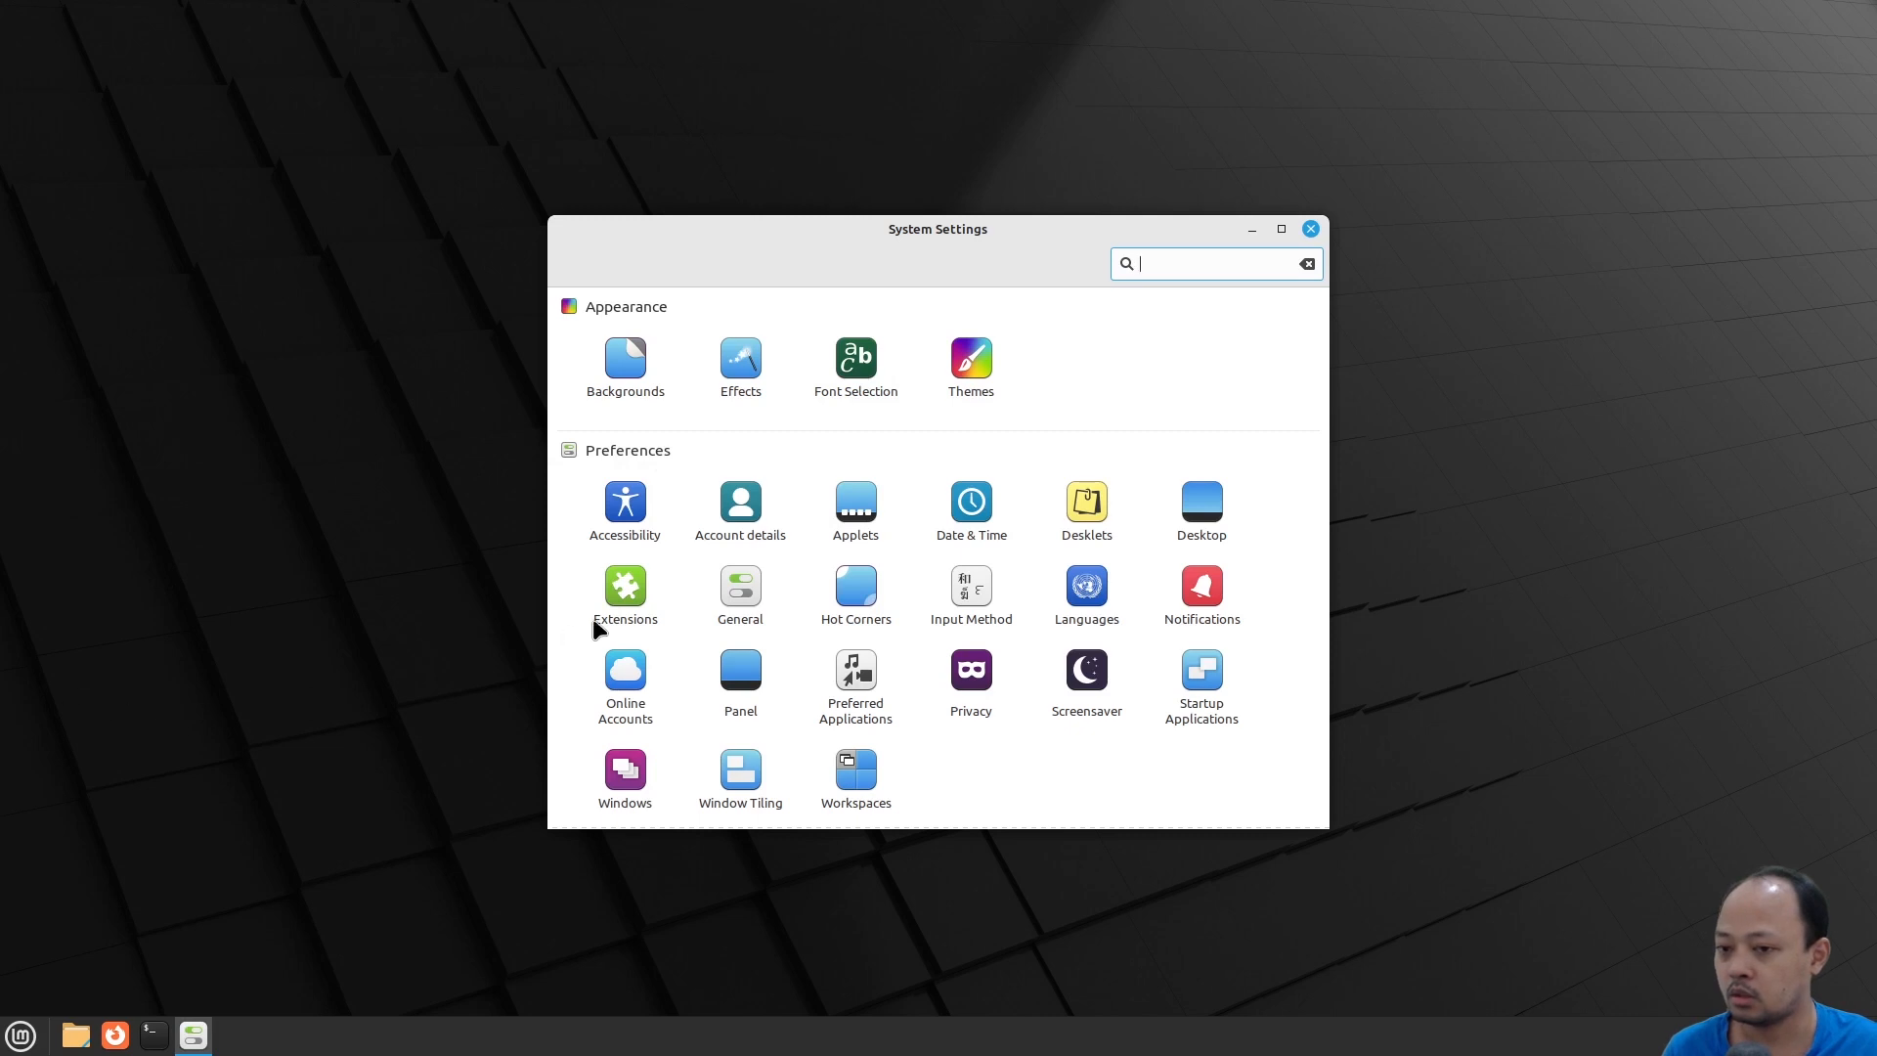
click(975, 365)
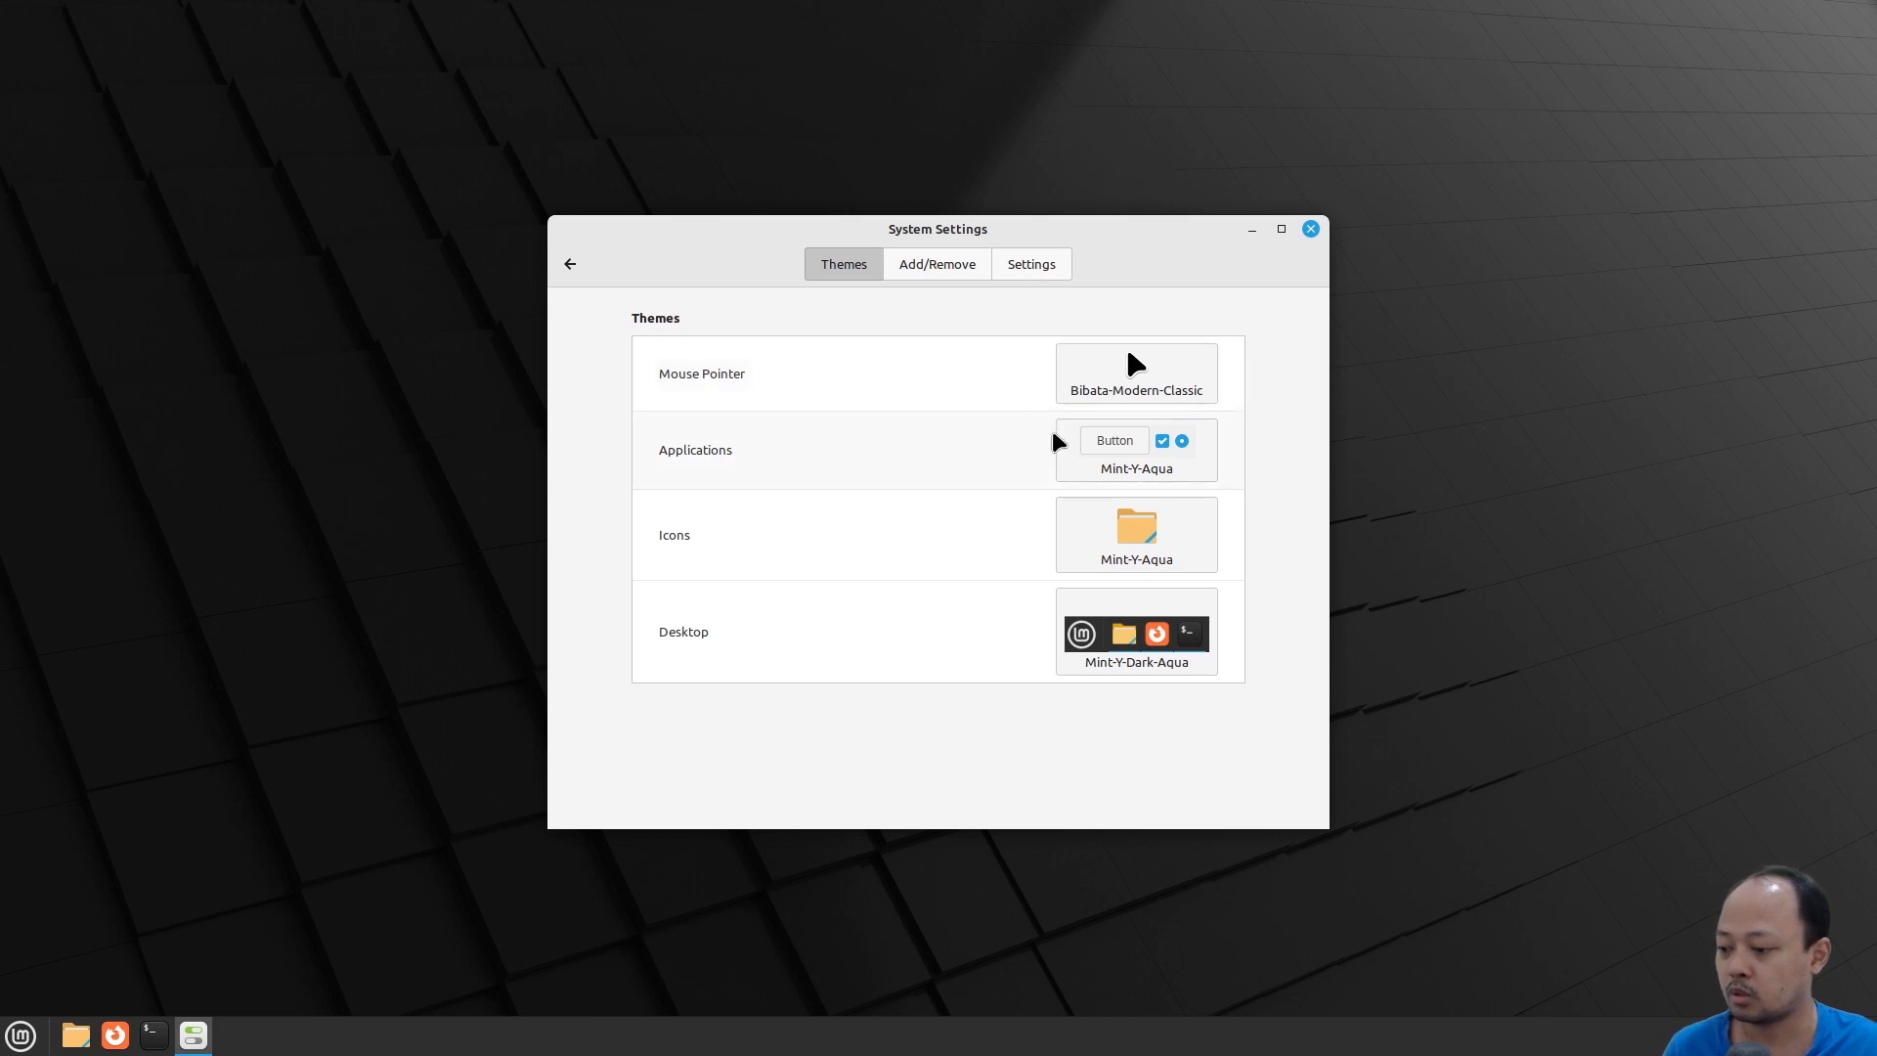
click(1139, 367)
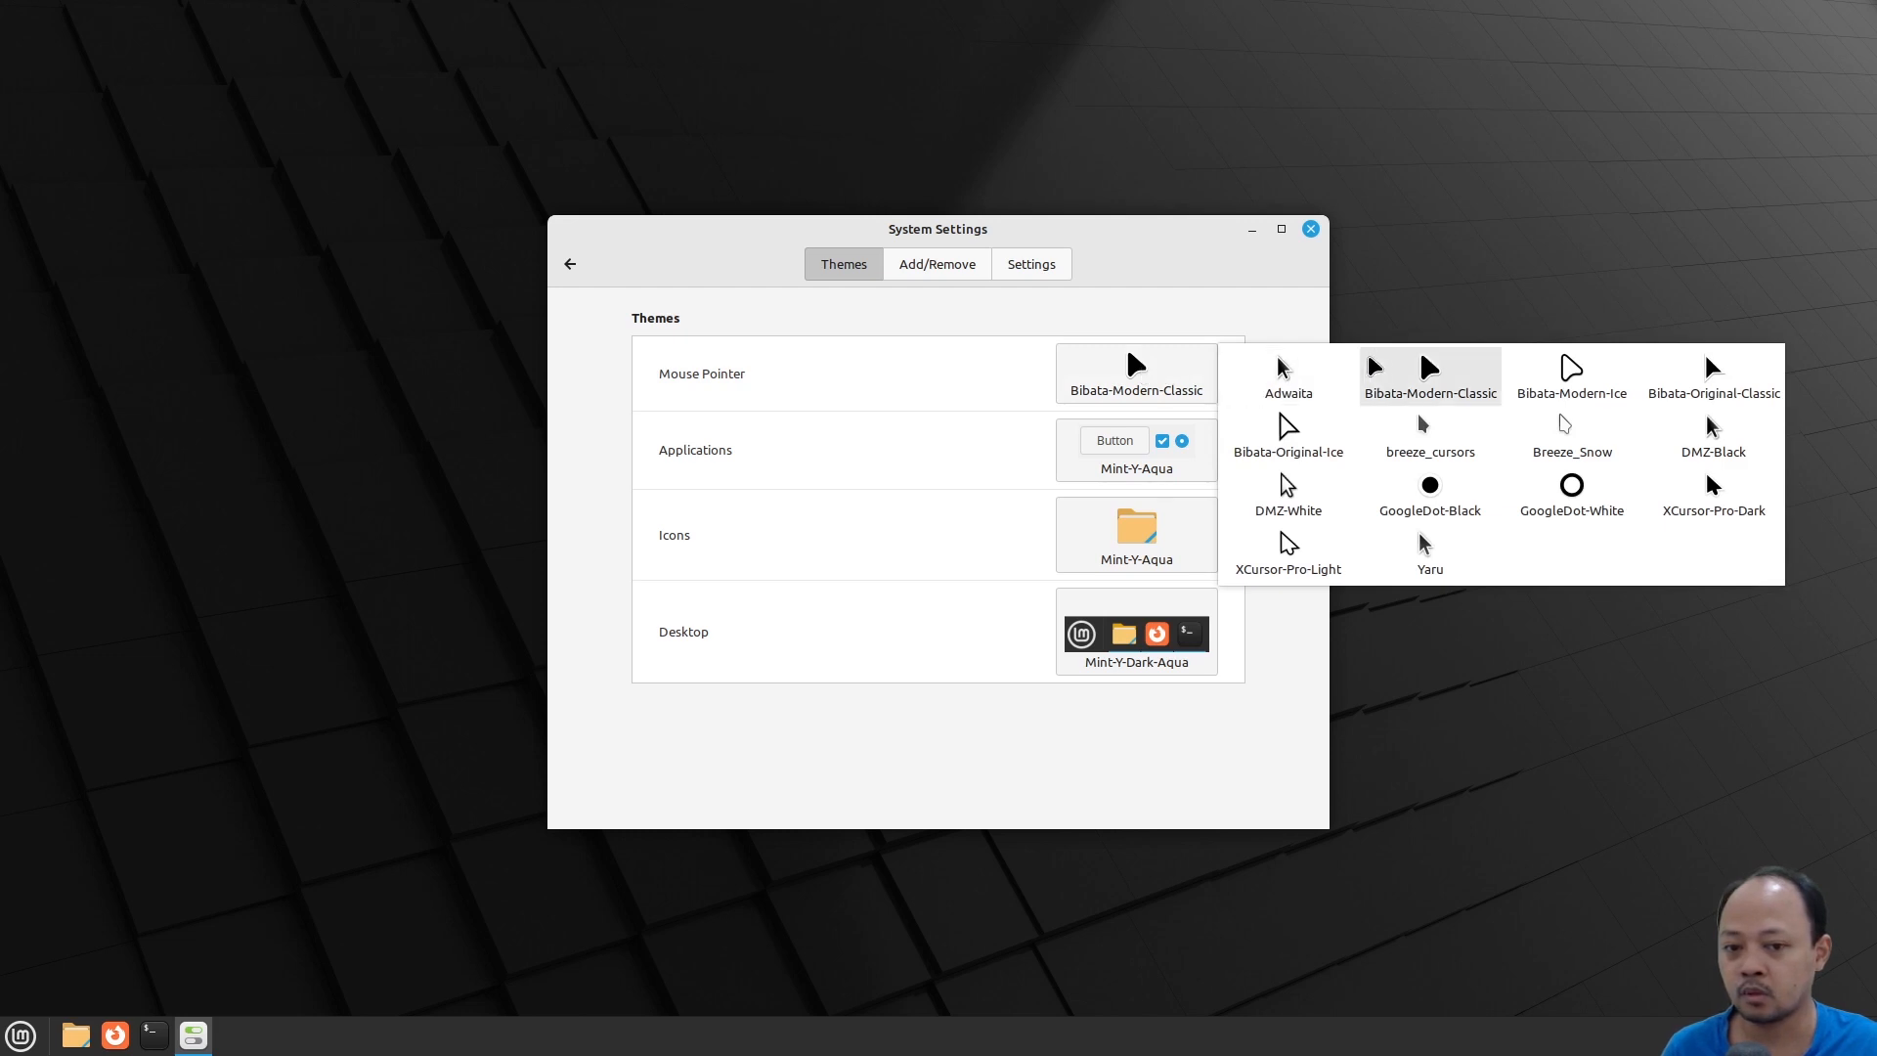
click(1564, 386)
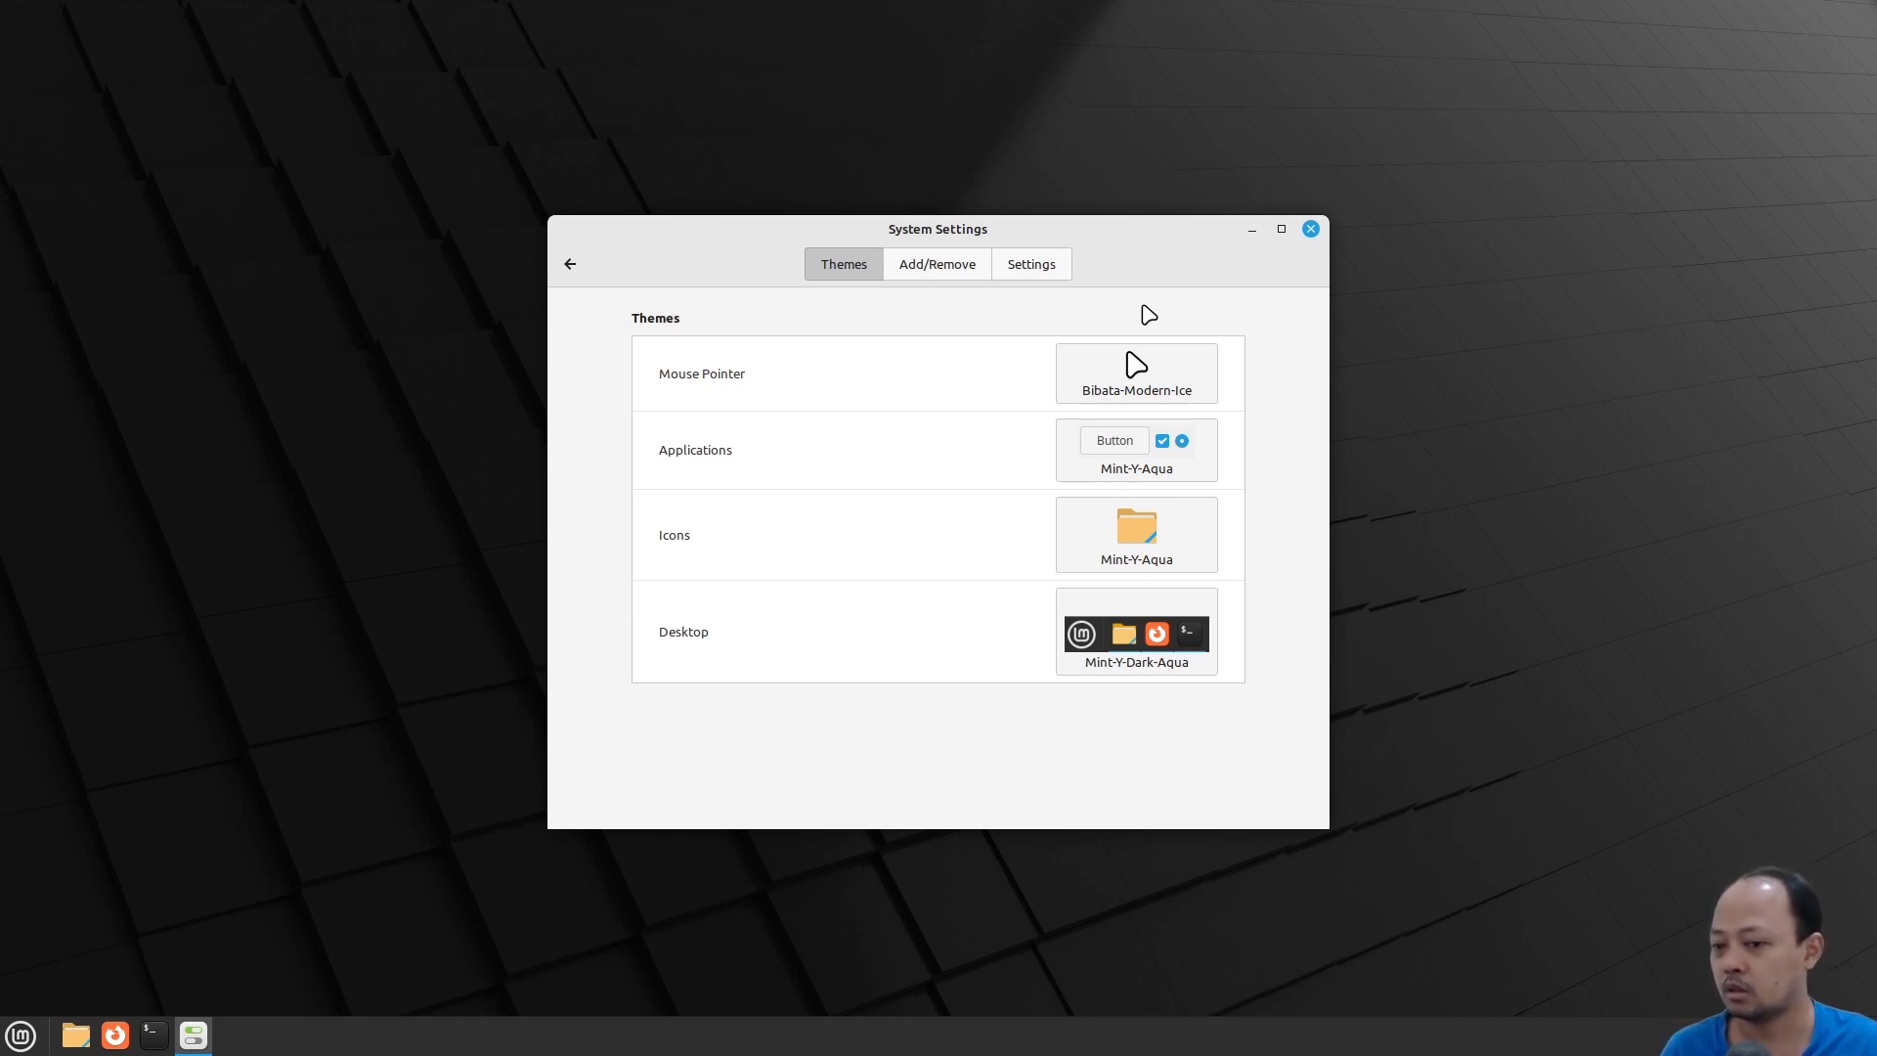
Try the Numix-Circle icon theme, and set the icons to Mint-Y-Teal
click(1156, 533)
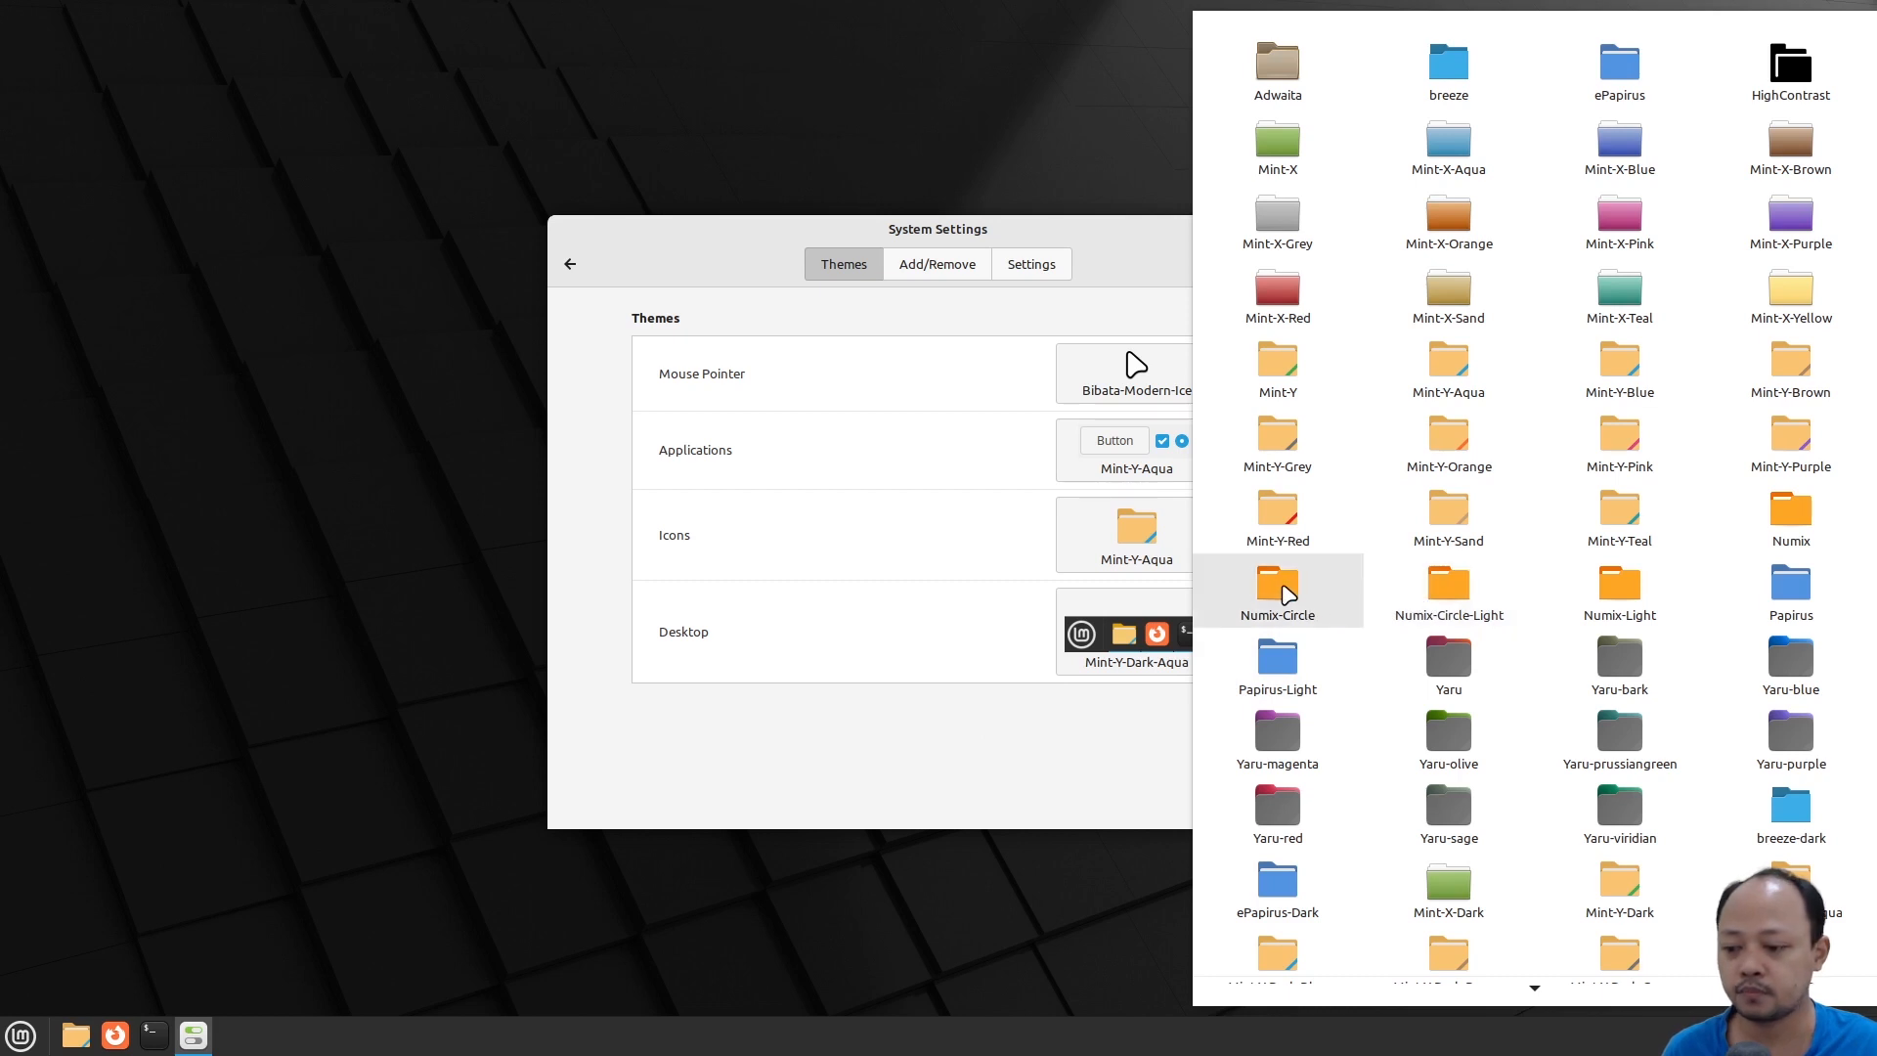
click(1277, 584)
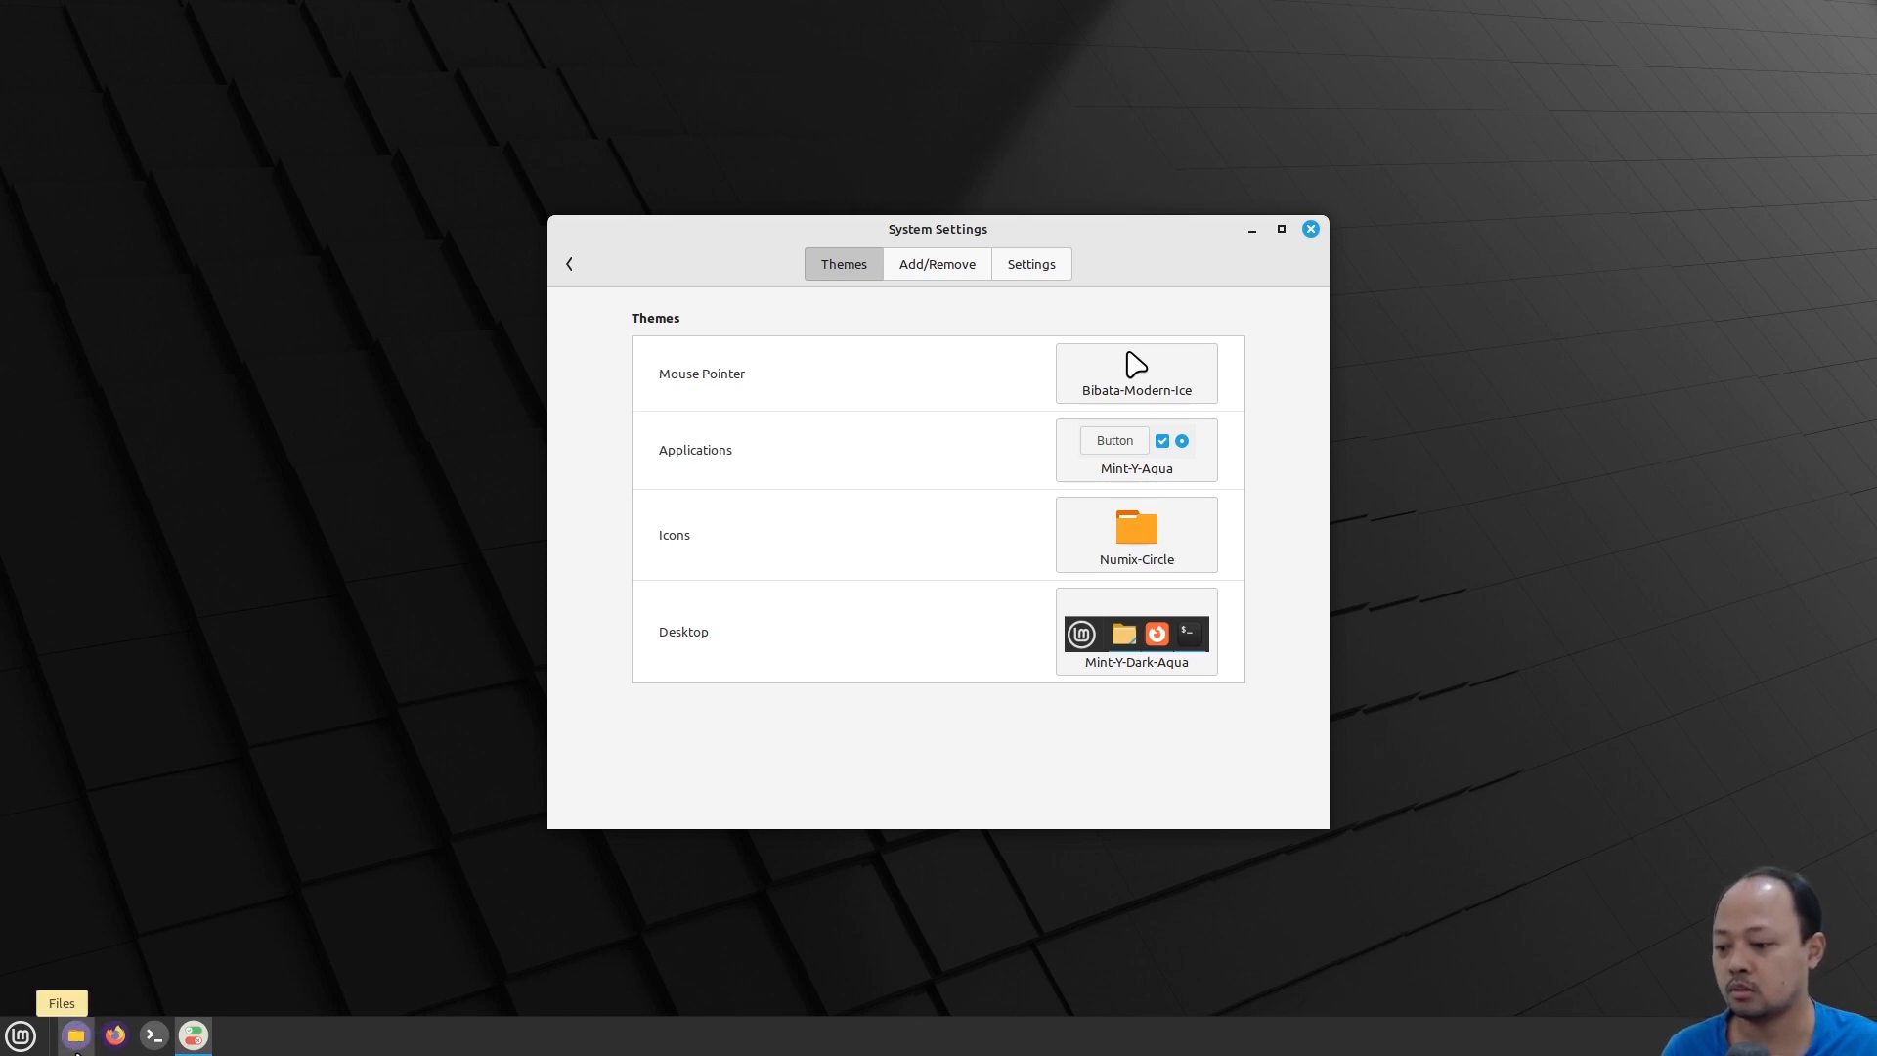
click(1146, 530)
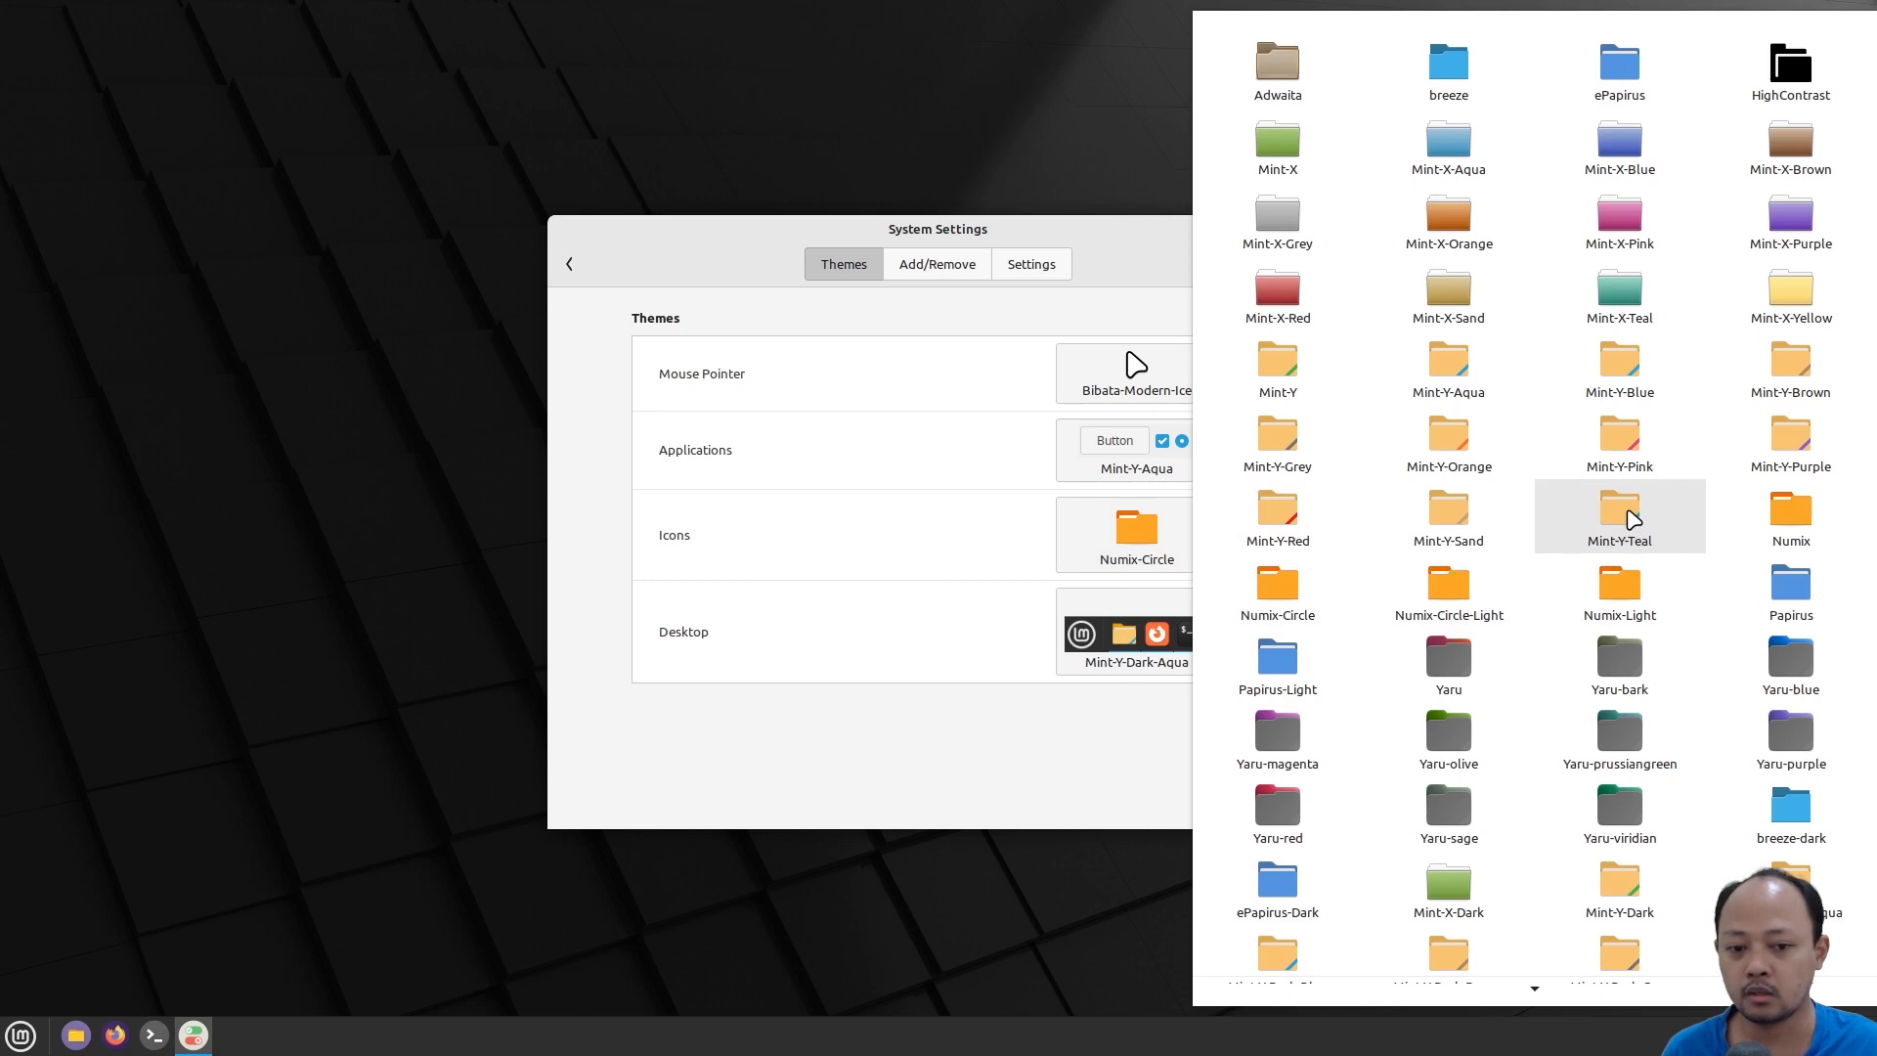
click(1630, 518)
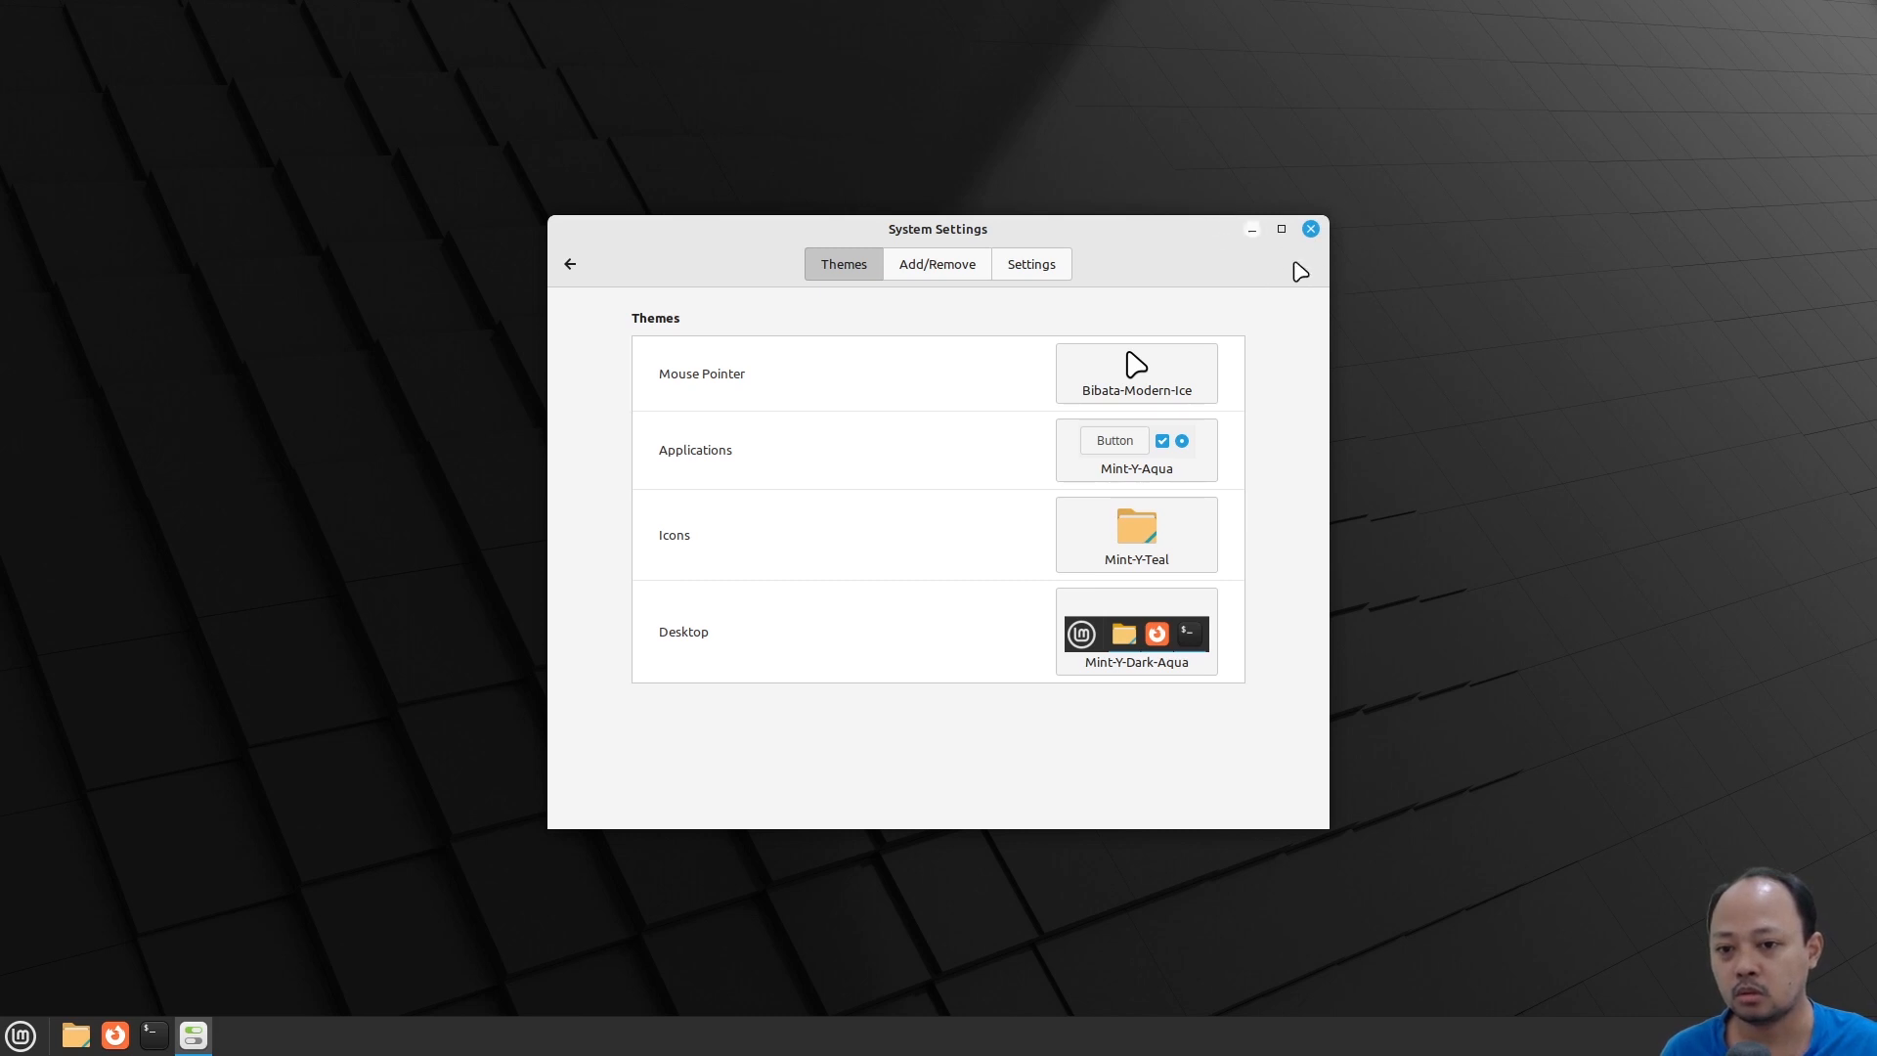
Try the Adwaita-dark and Mint-Y-Legacy-Darker-Blue themes for applications
click(1185, 448)
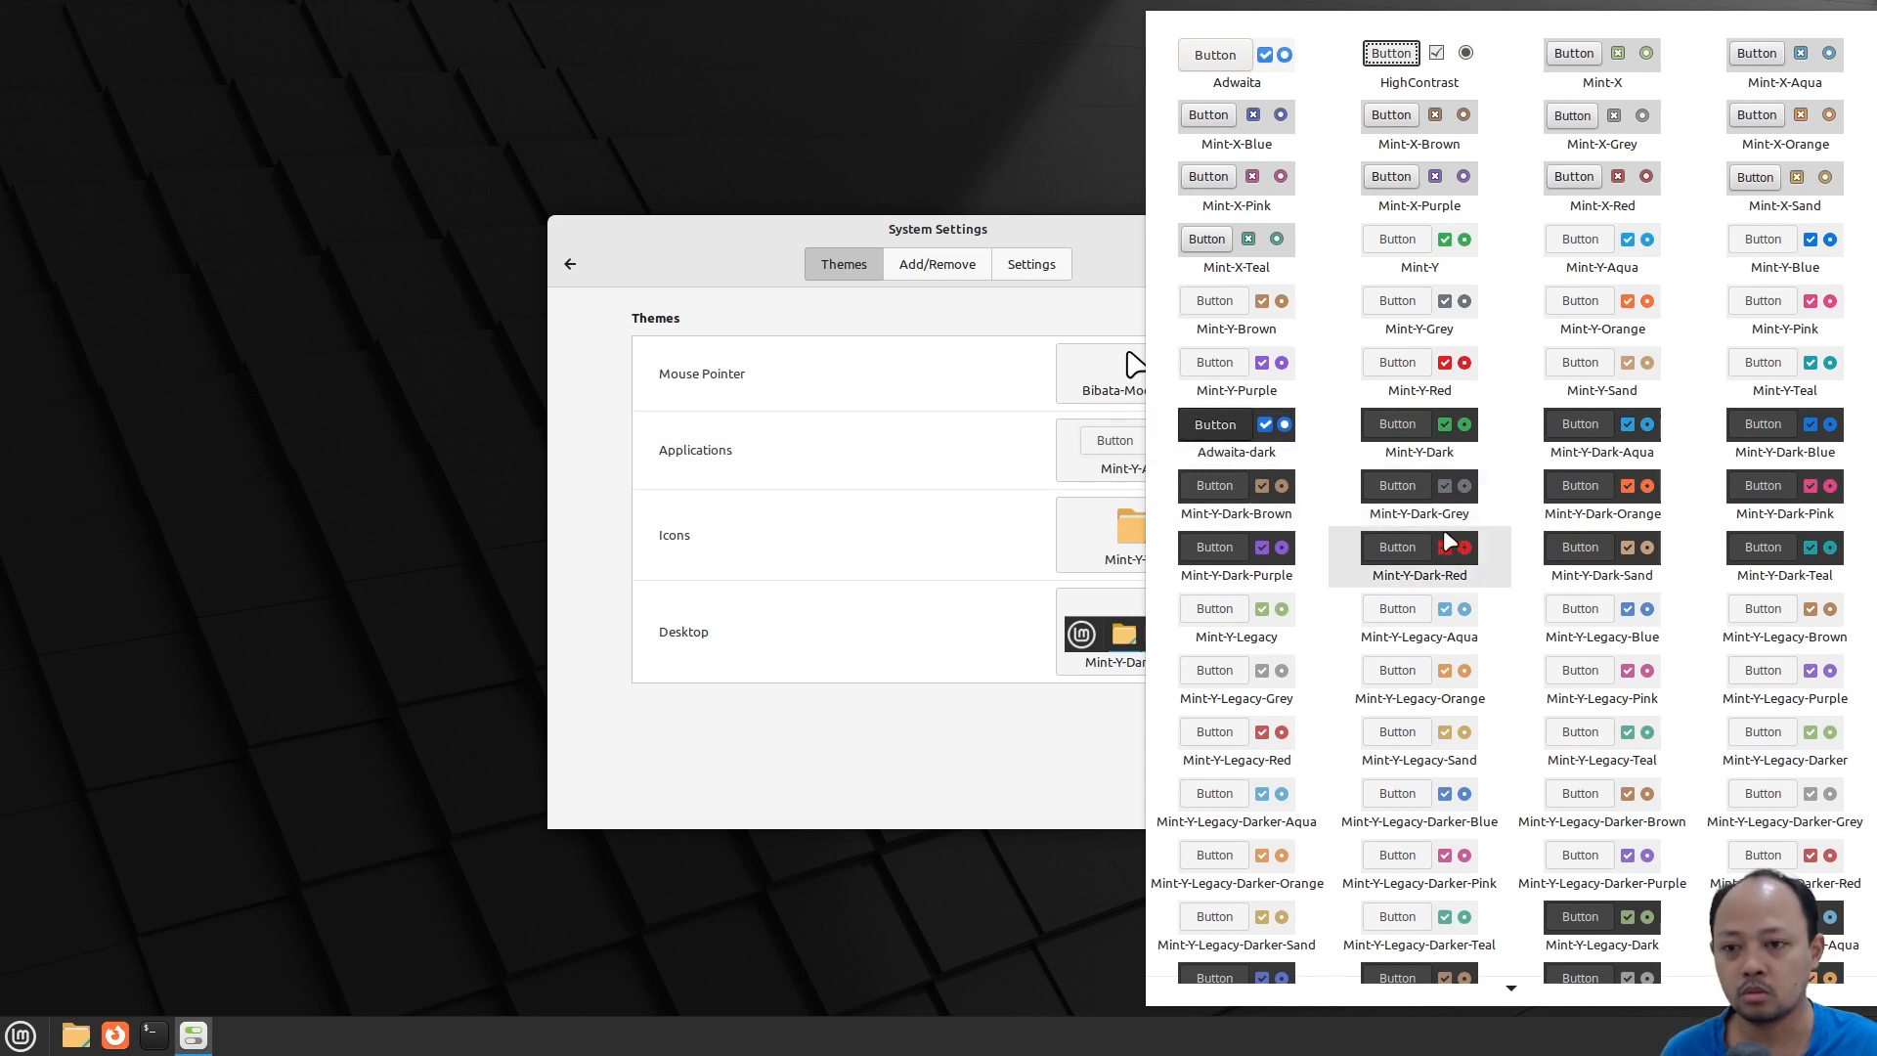
click(1233, 430)
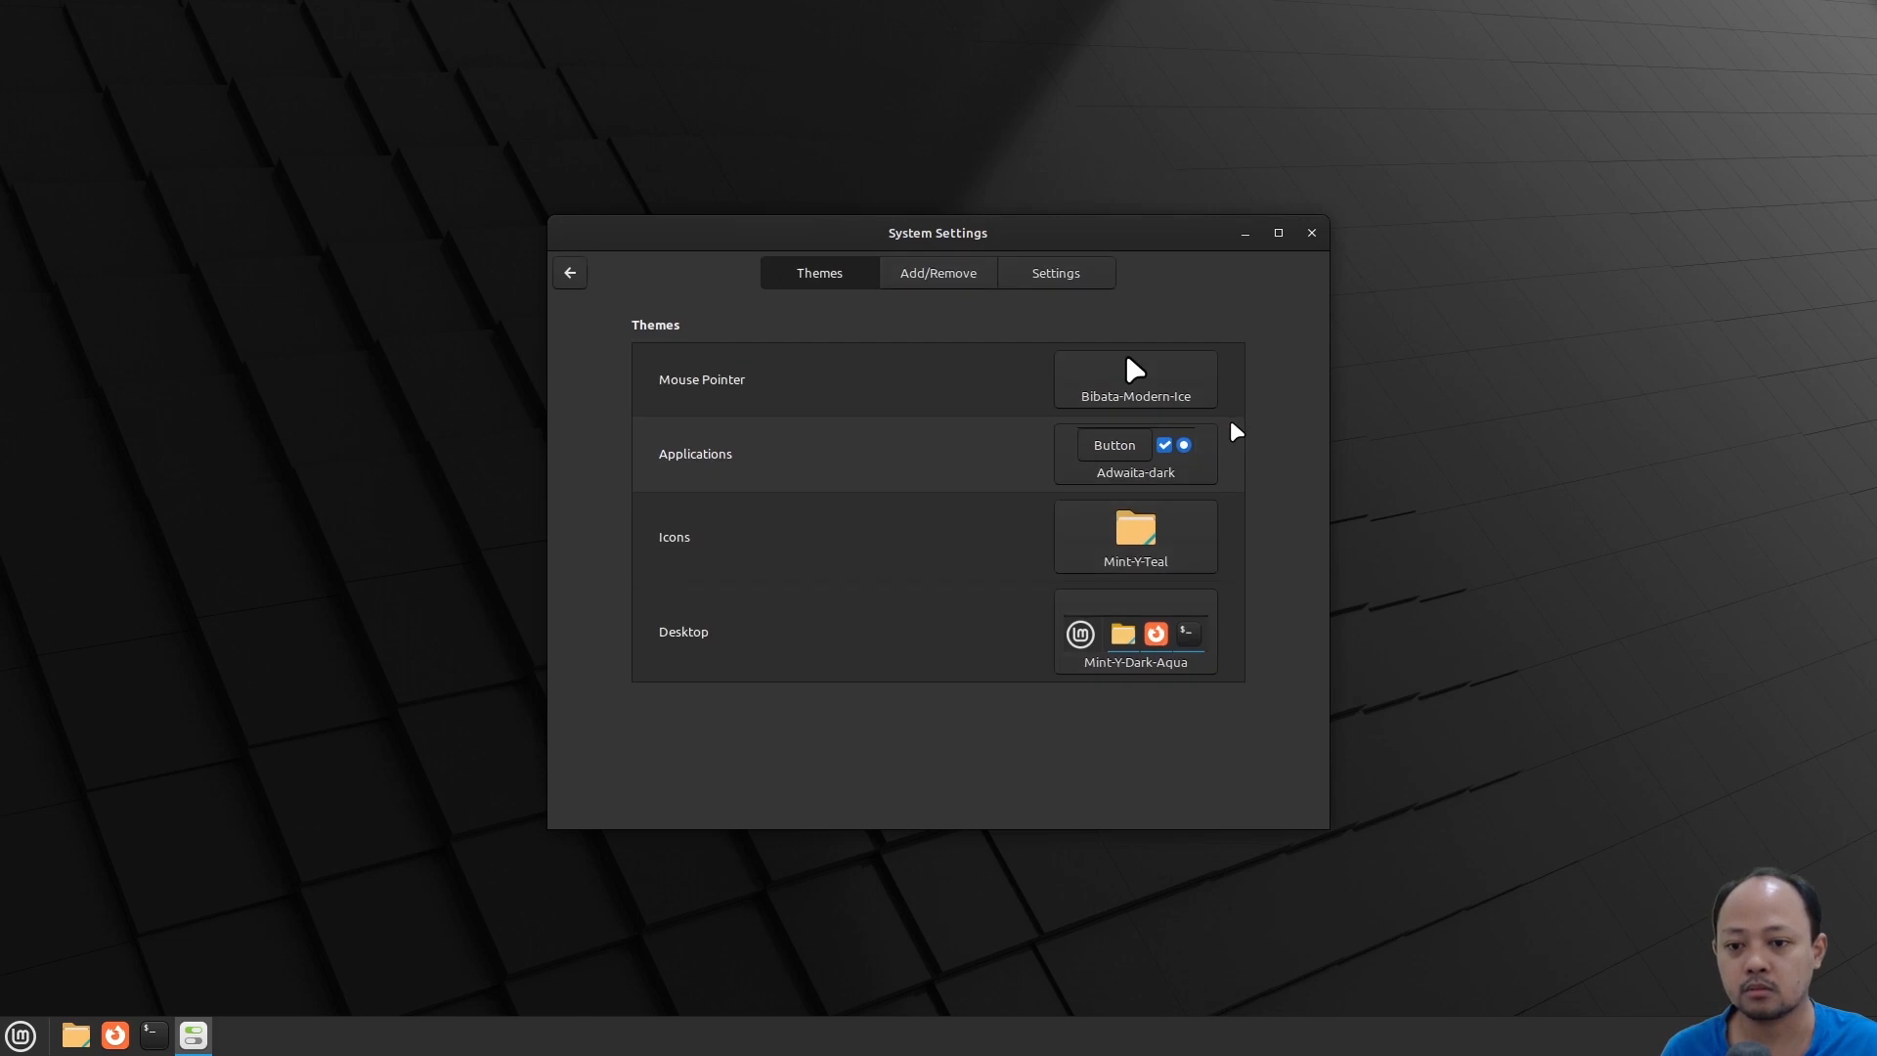
click(1192, 461)
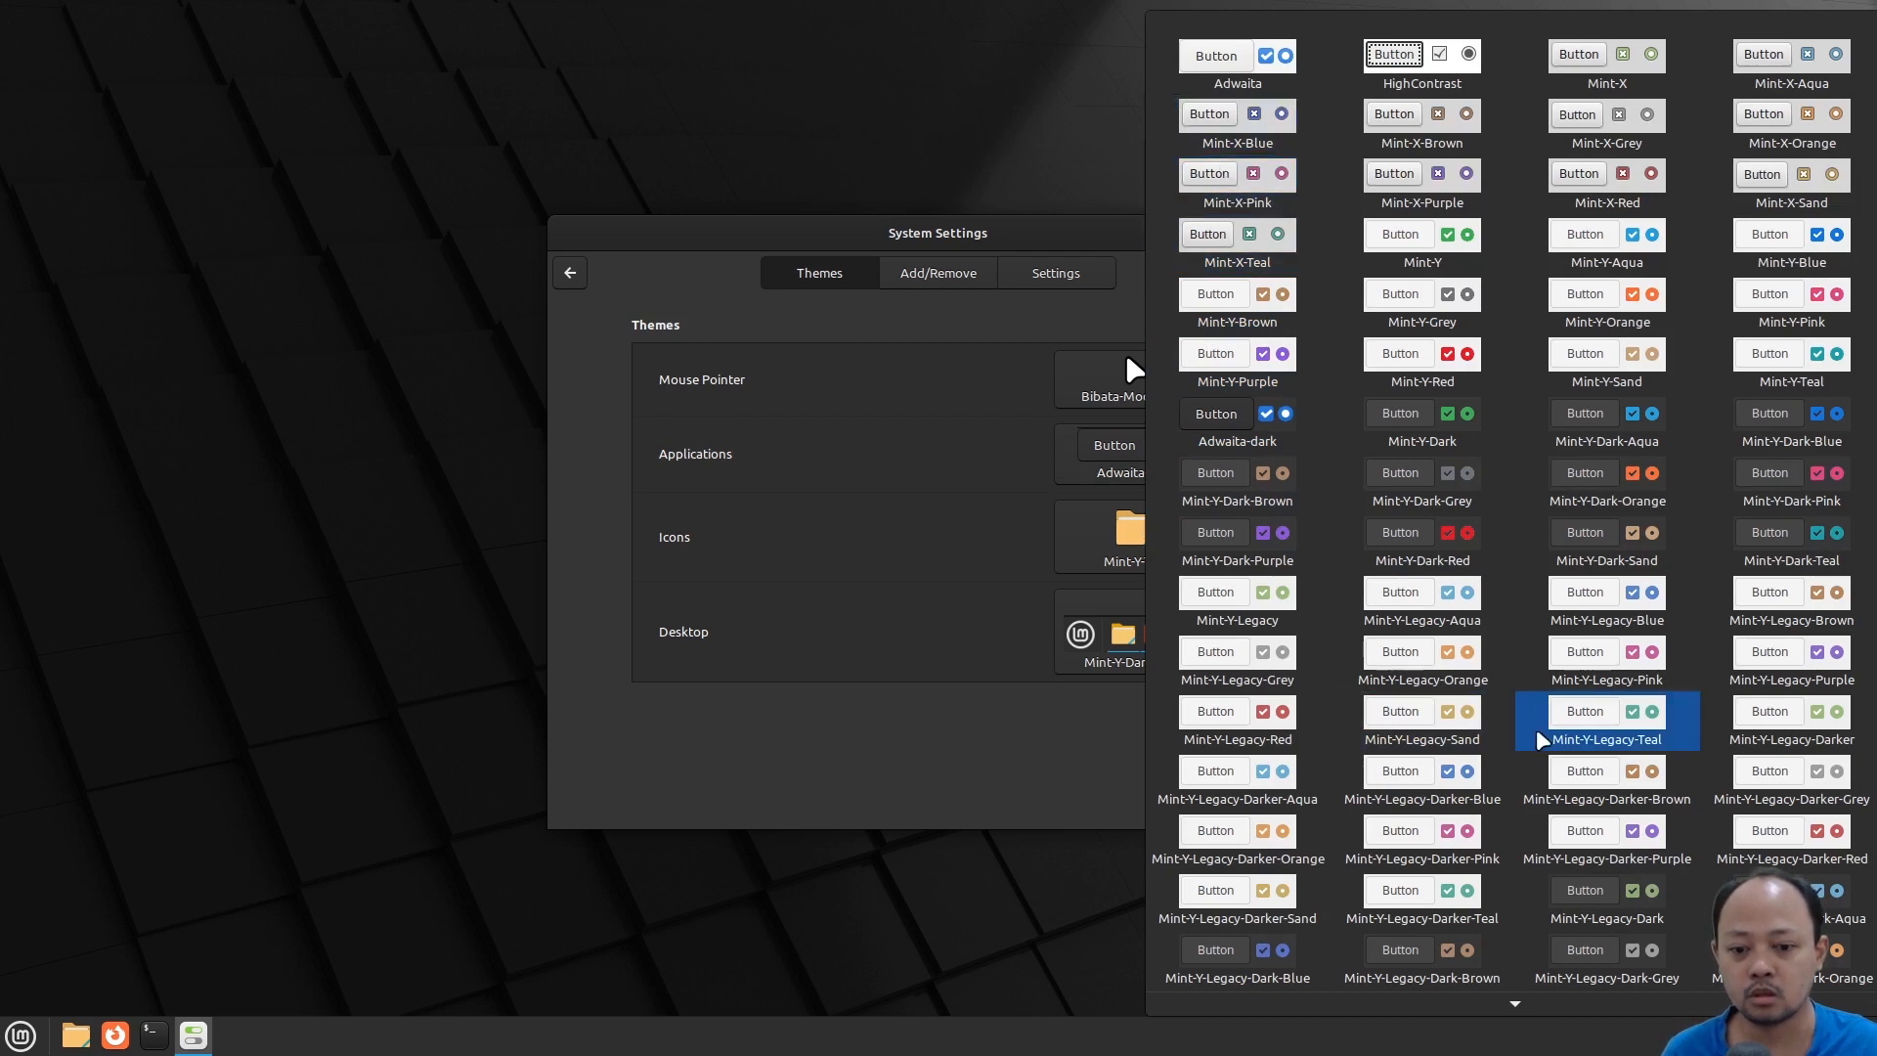
click(1422, 775)
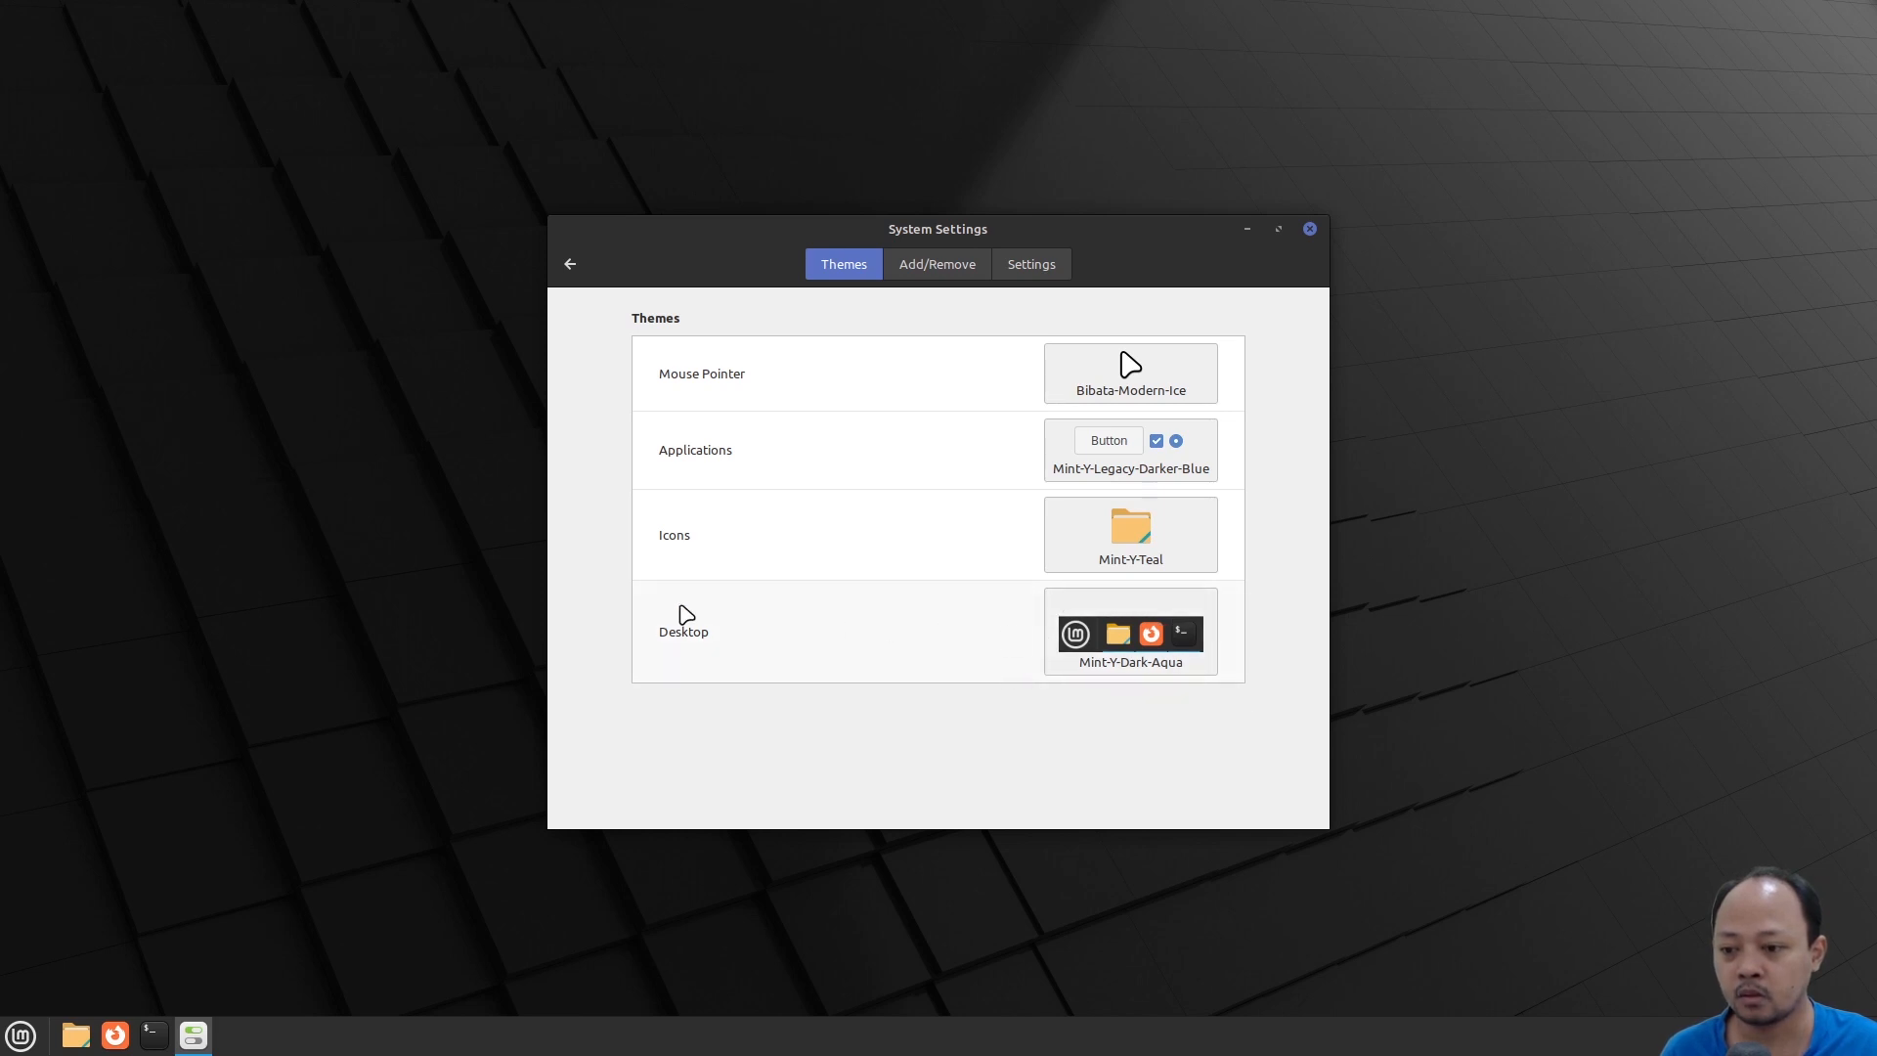
Try the Mint-X desktop theme, and set the desktop theme to cinnamon and the applications theme to Mint-Y-Legacy-Blue
click(1188, 620)
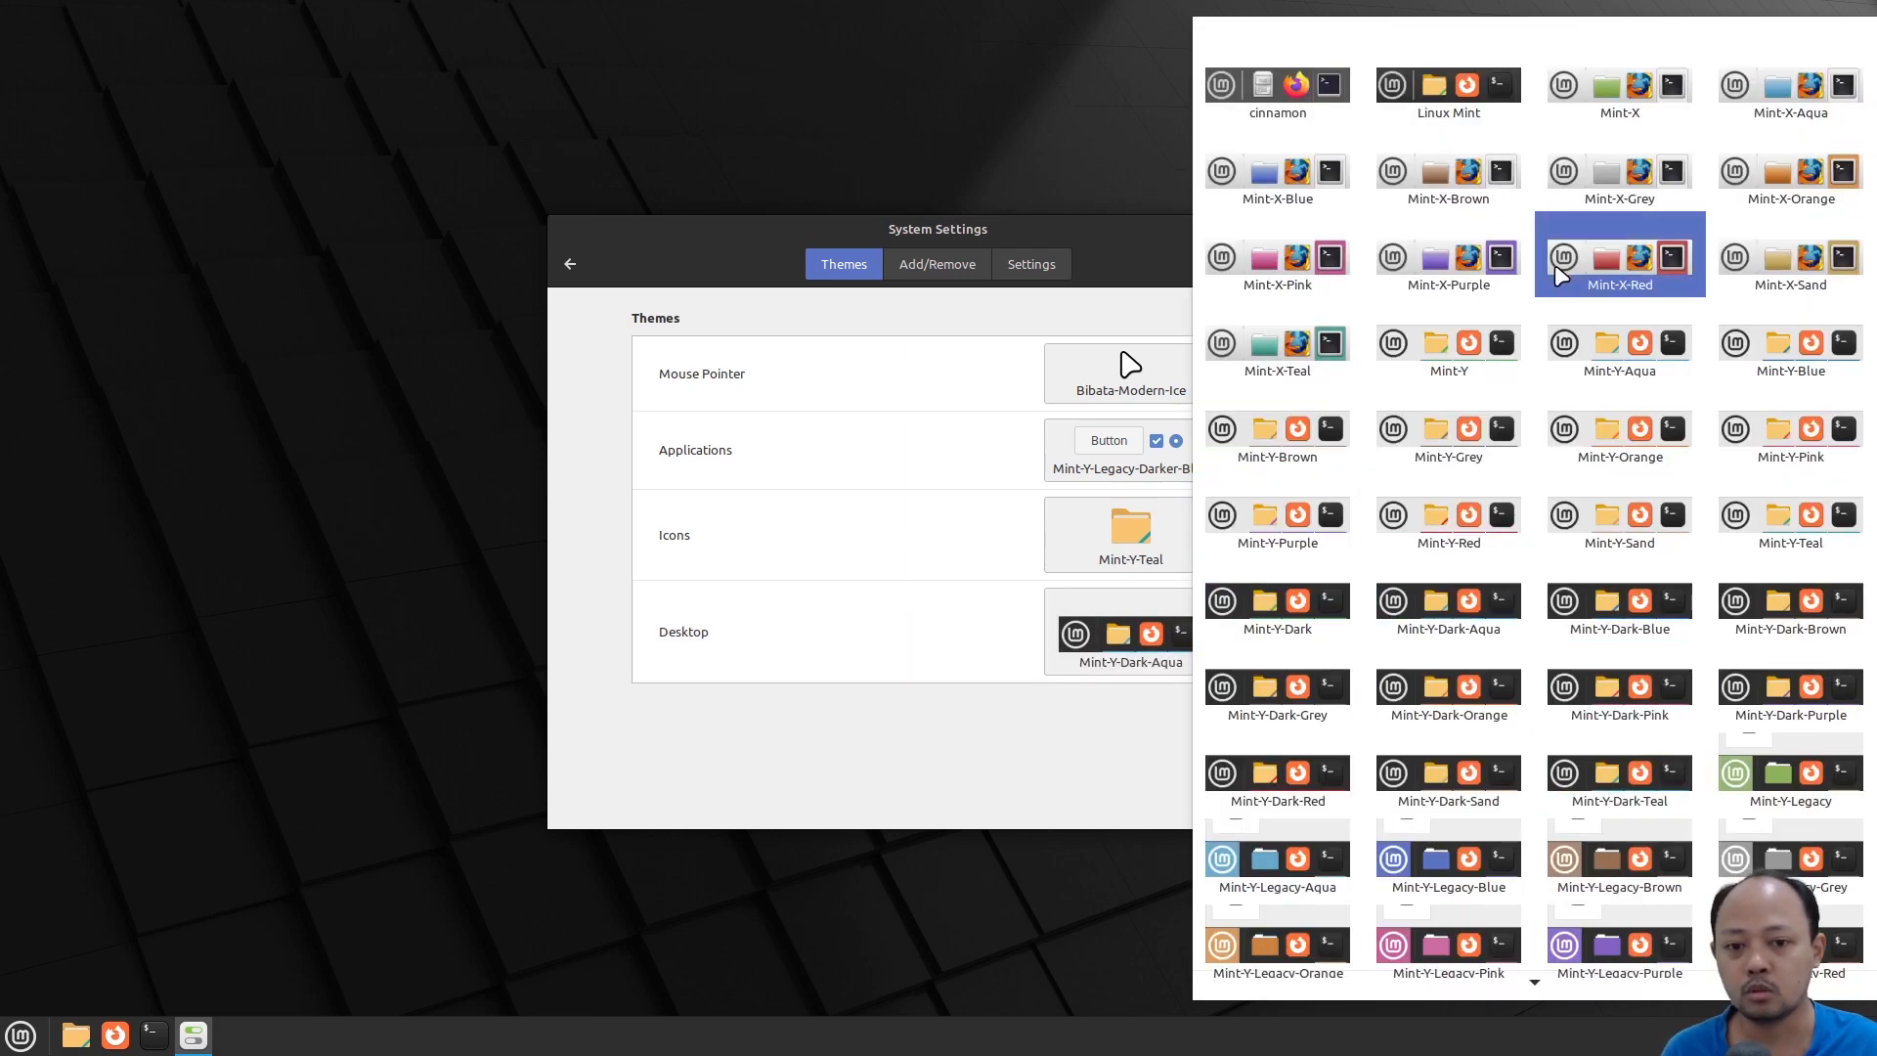
click(1608, 93)
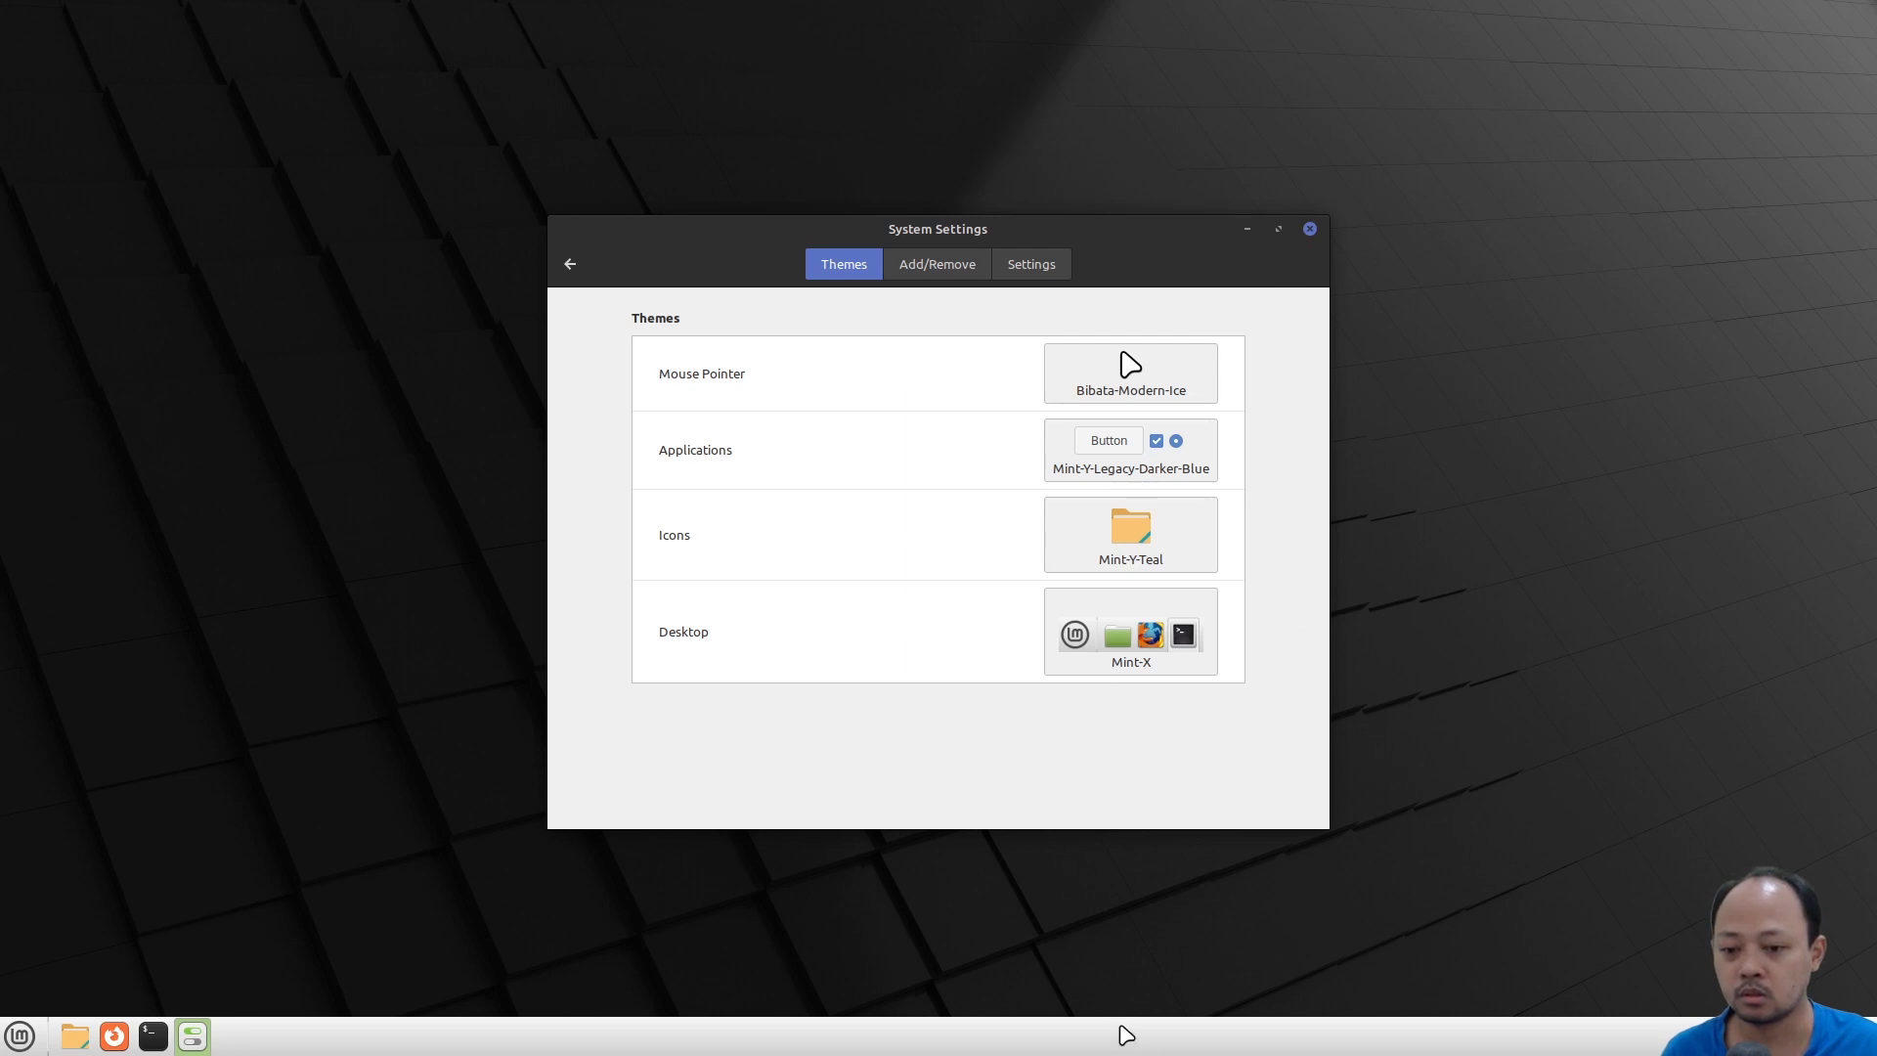
click(1125, 650)
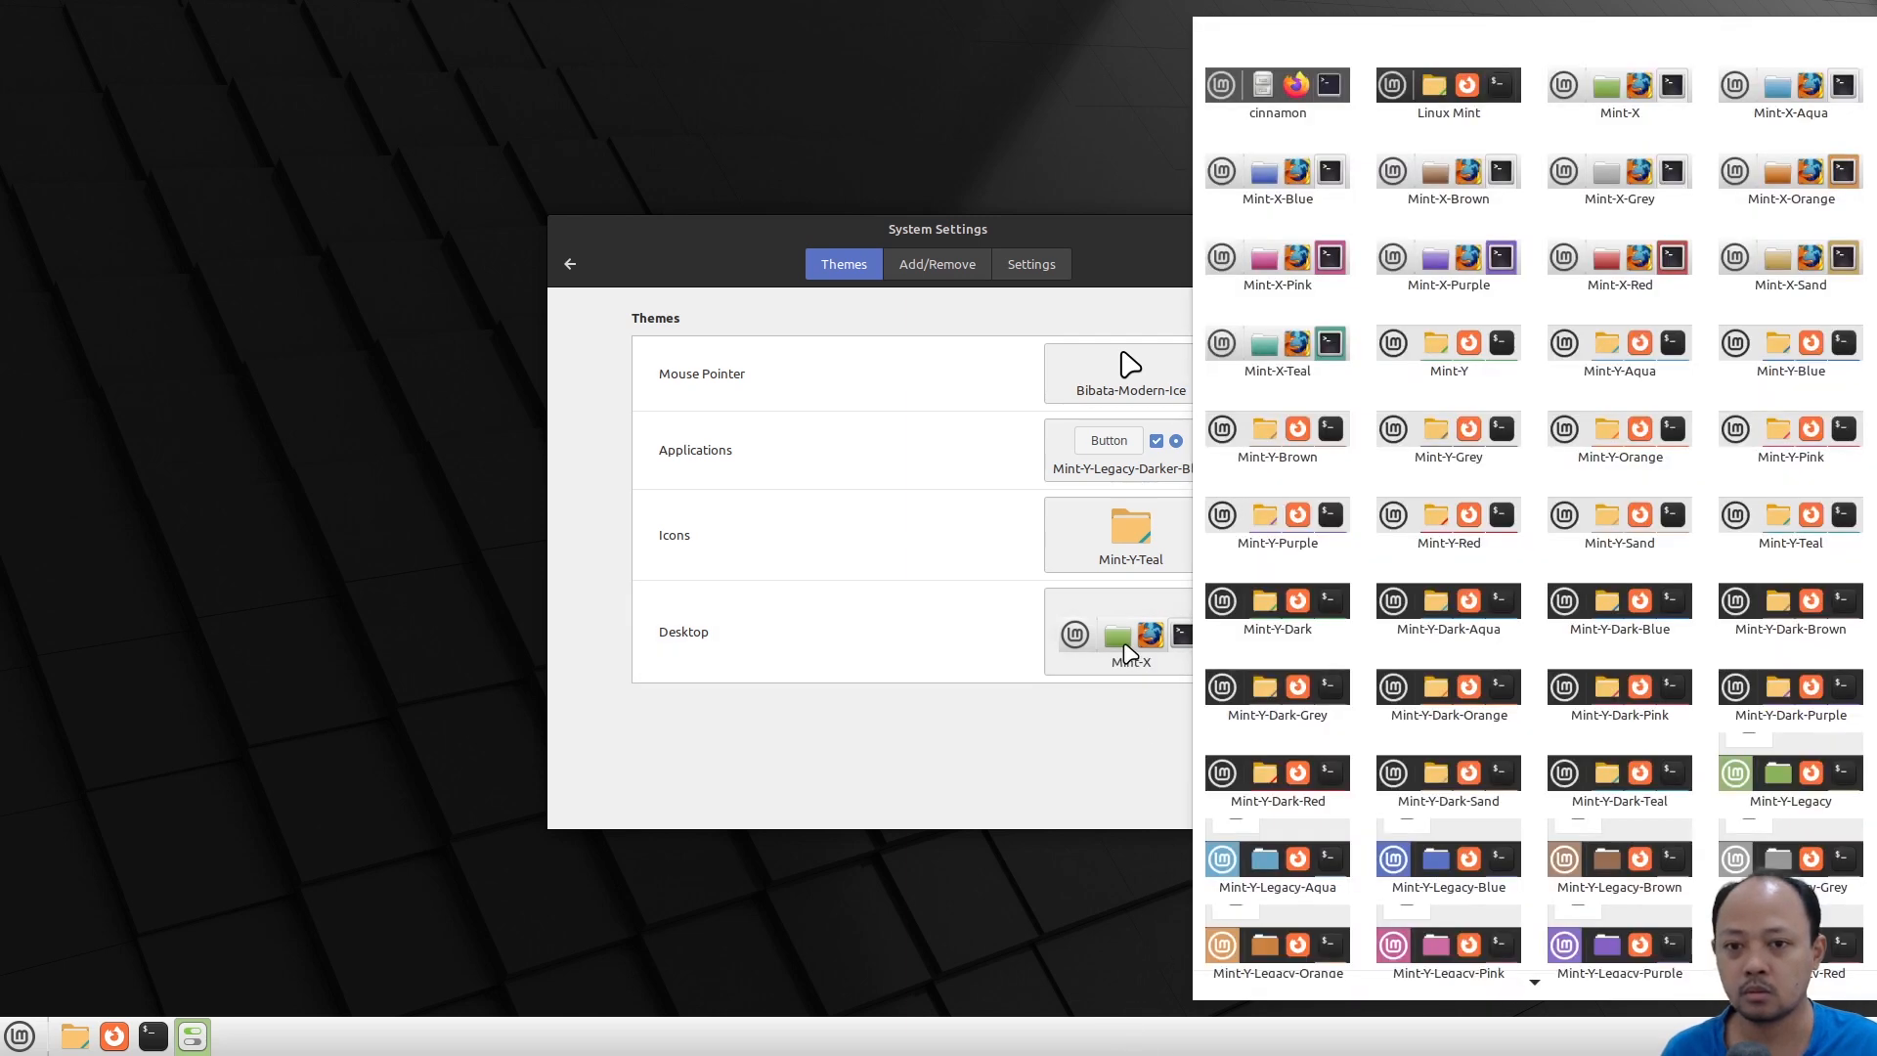
click(1263, 88)
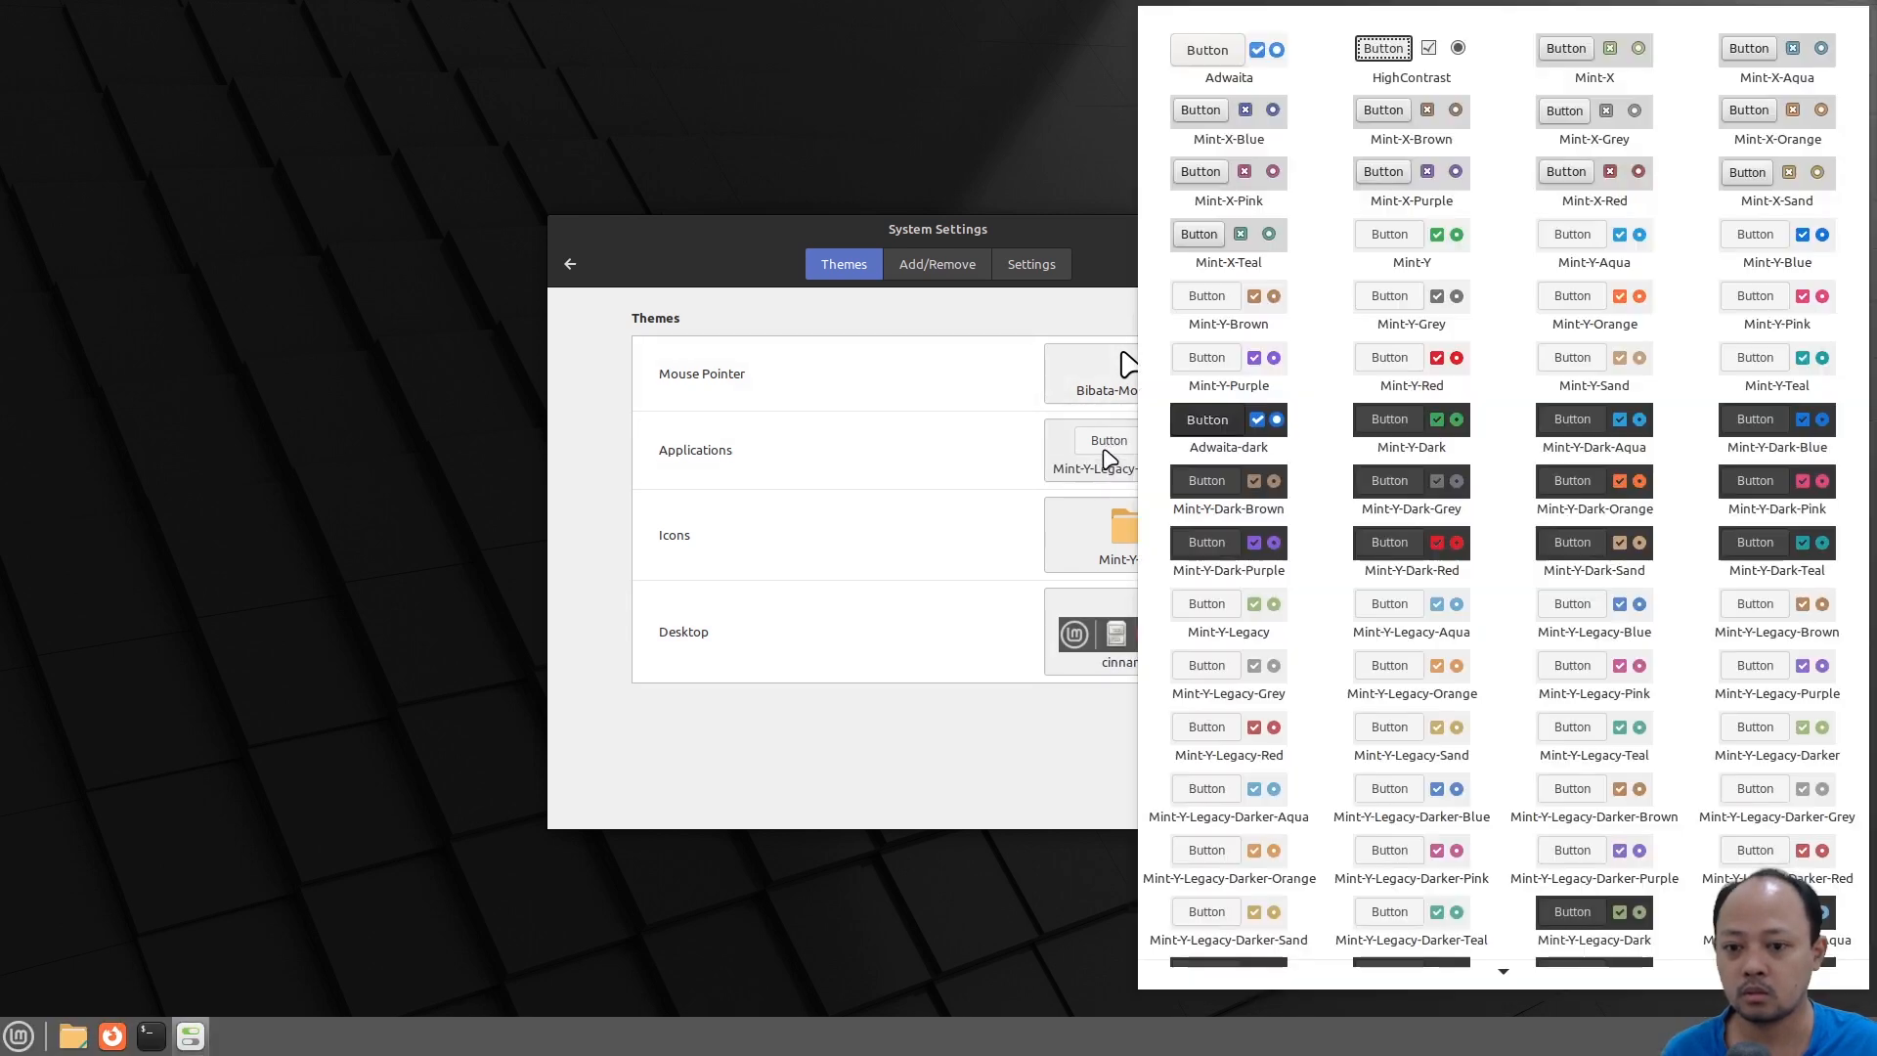
click(1107, 454)
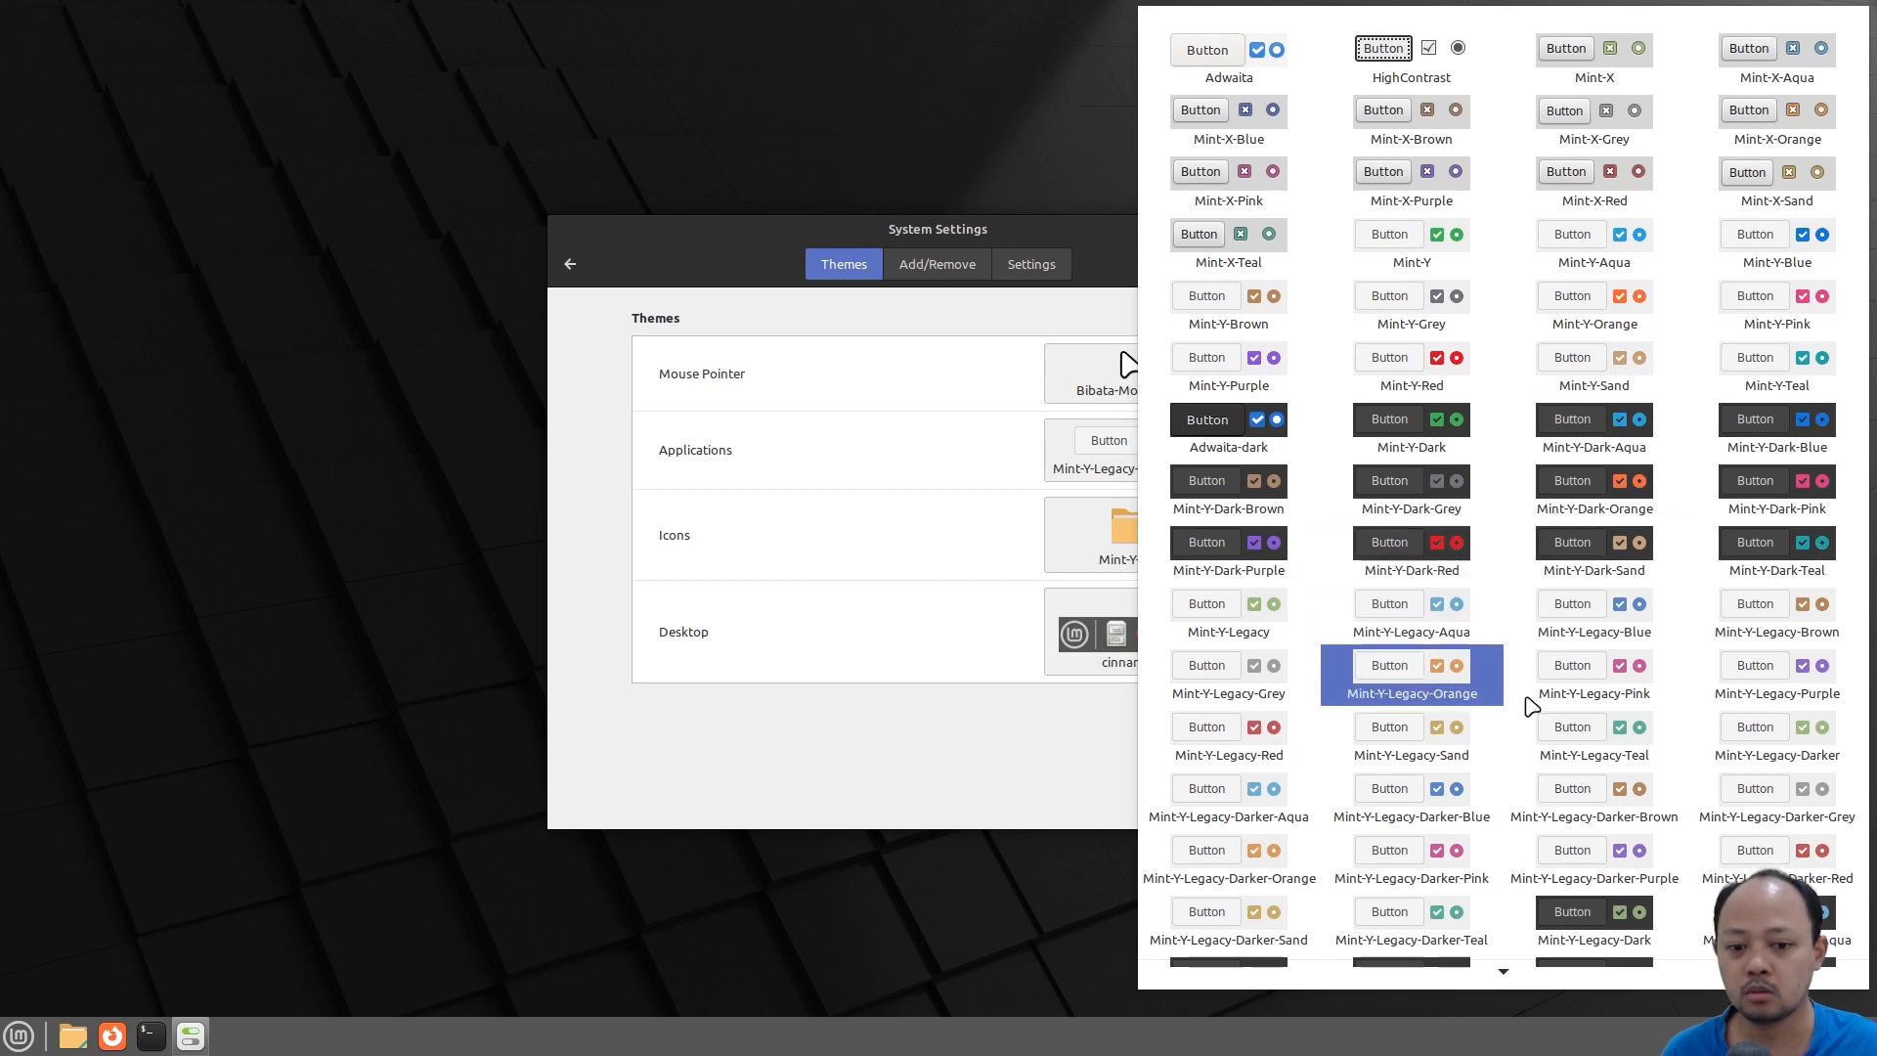
click(1560, 629)
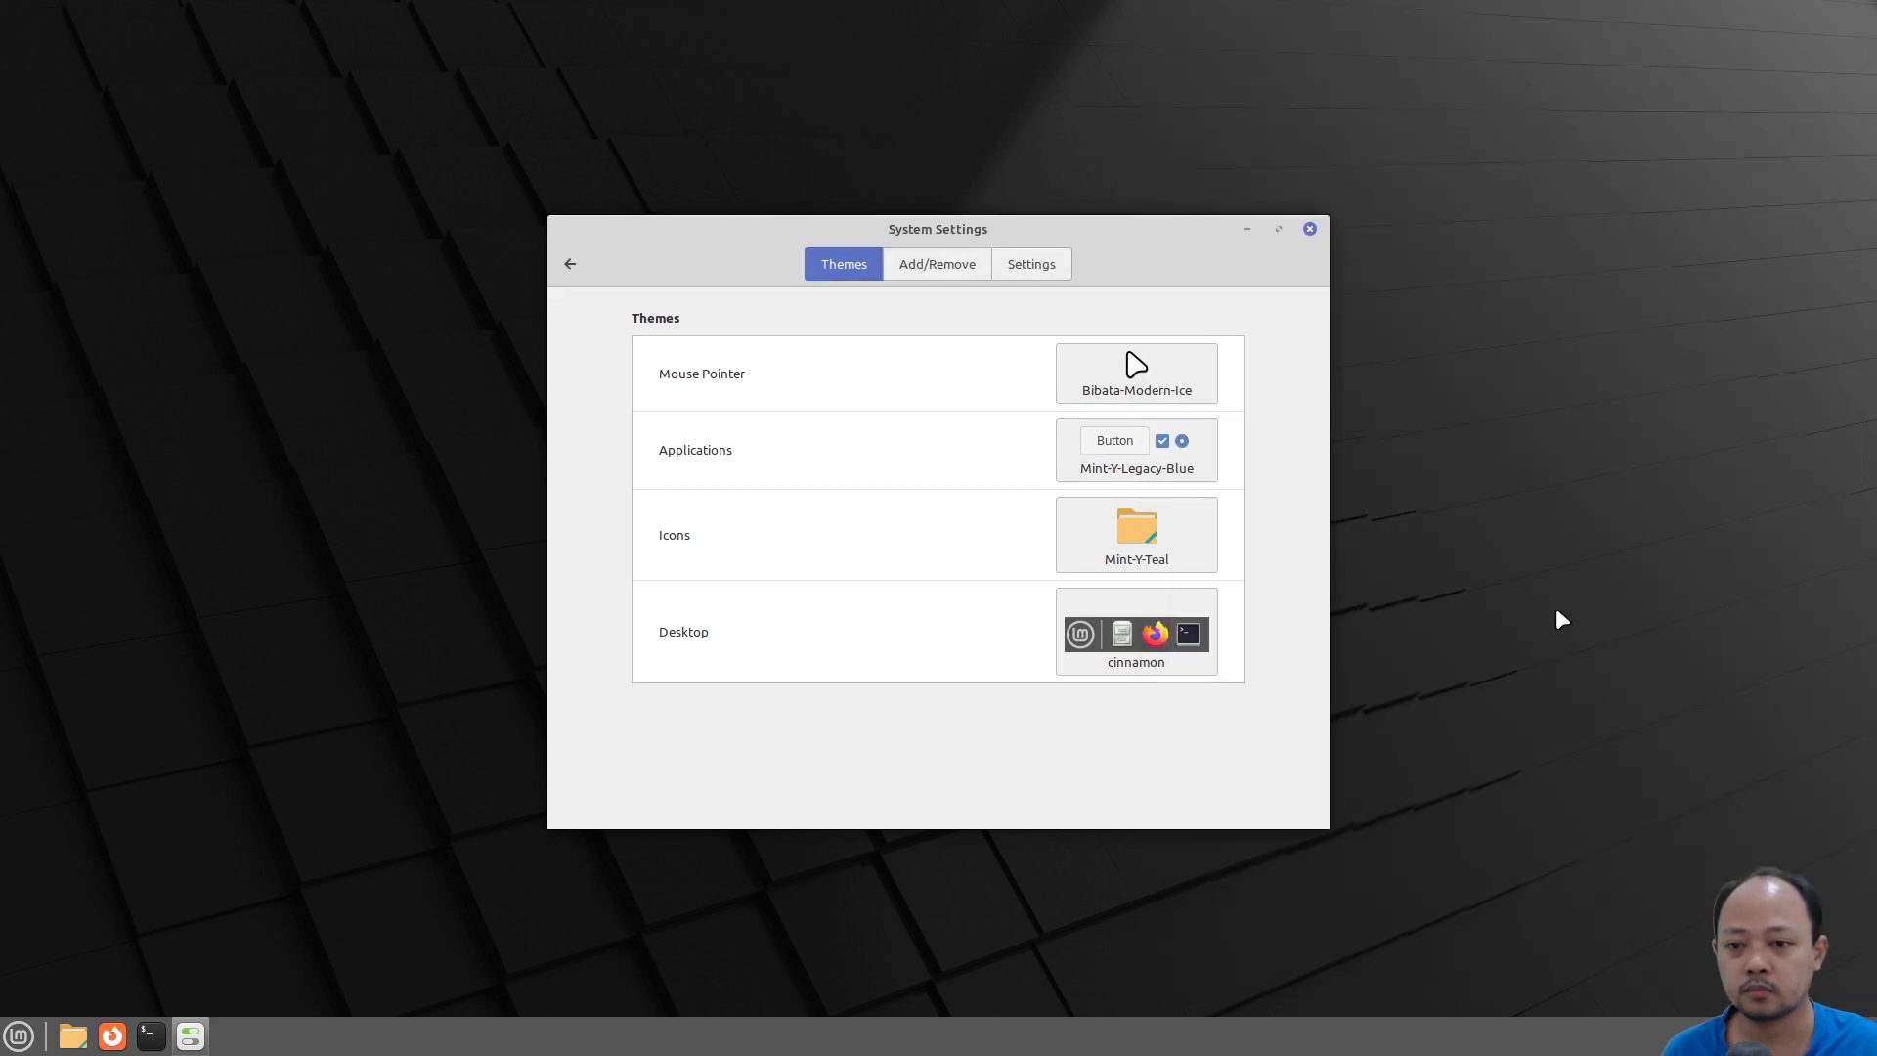
Browse the downloadable themes, including Adapta-Nokto, and check the miscellaneous and scrollbar options of the Themes settings
click(943, 273)
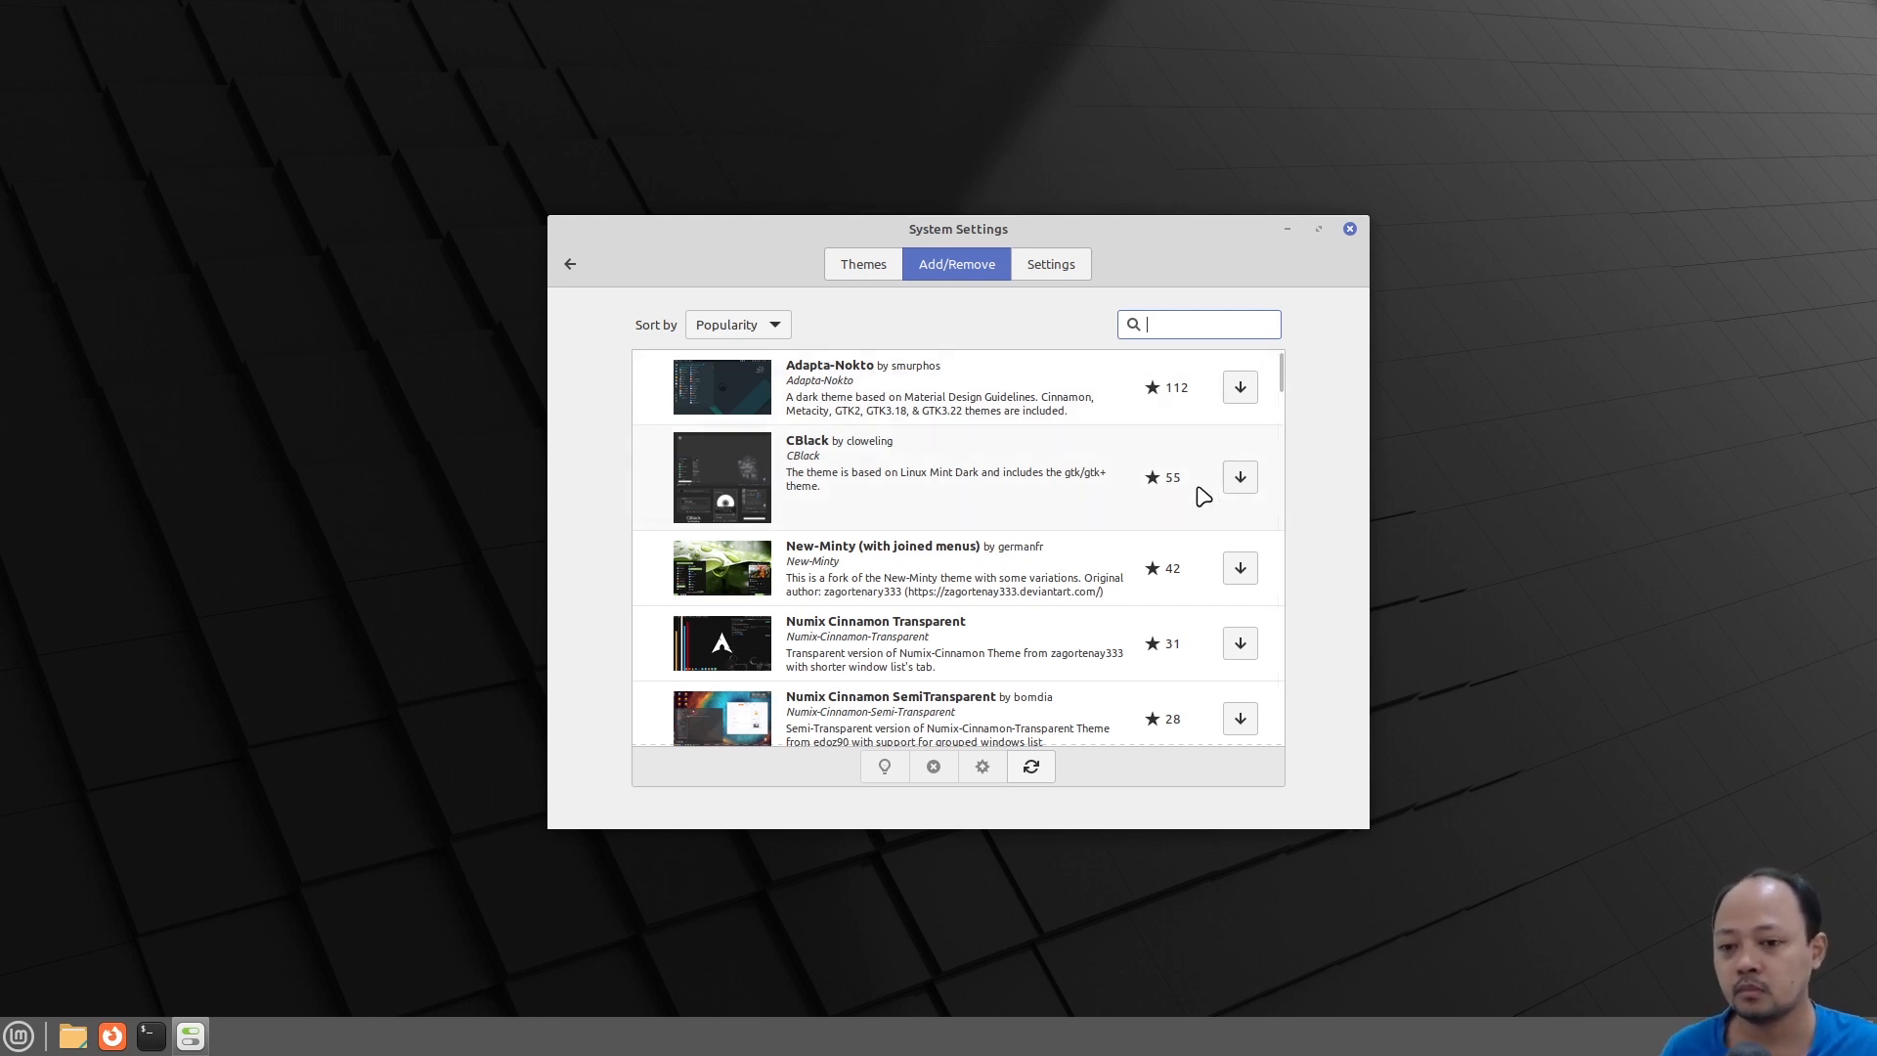
scroll(1200, 496, down, 3)
scroll(1202, 499, up, 4)
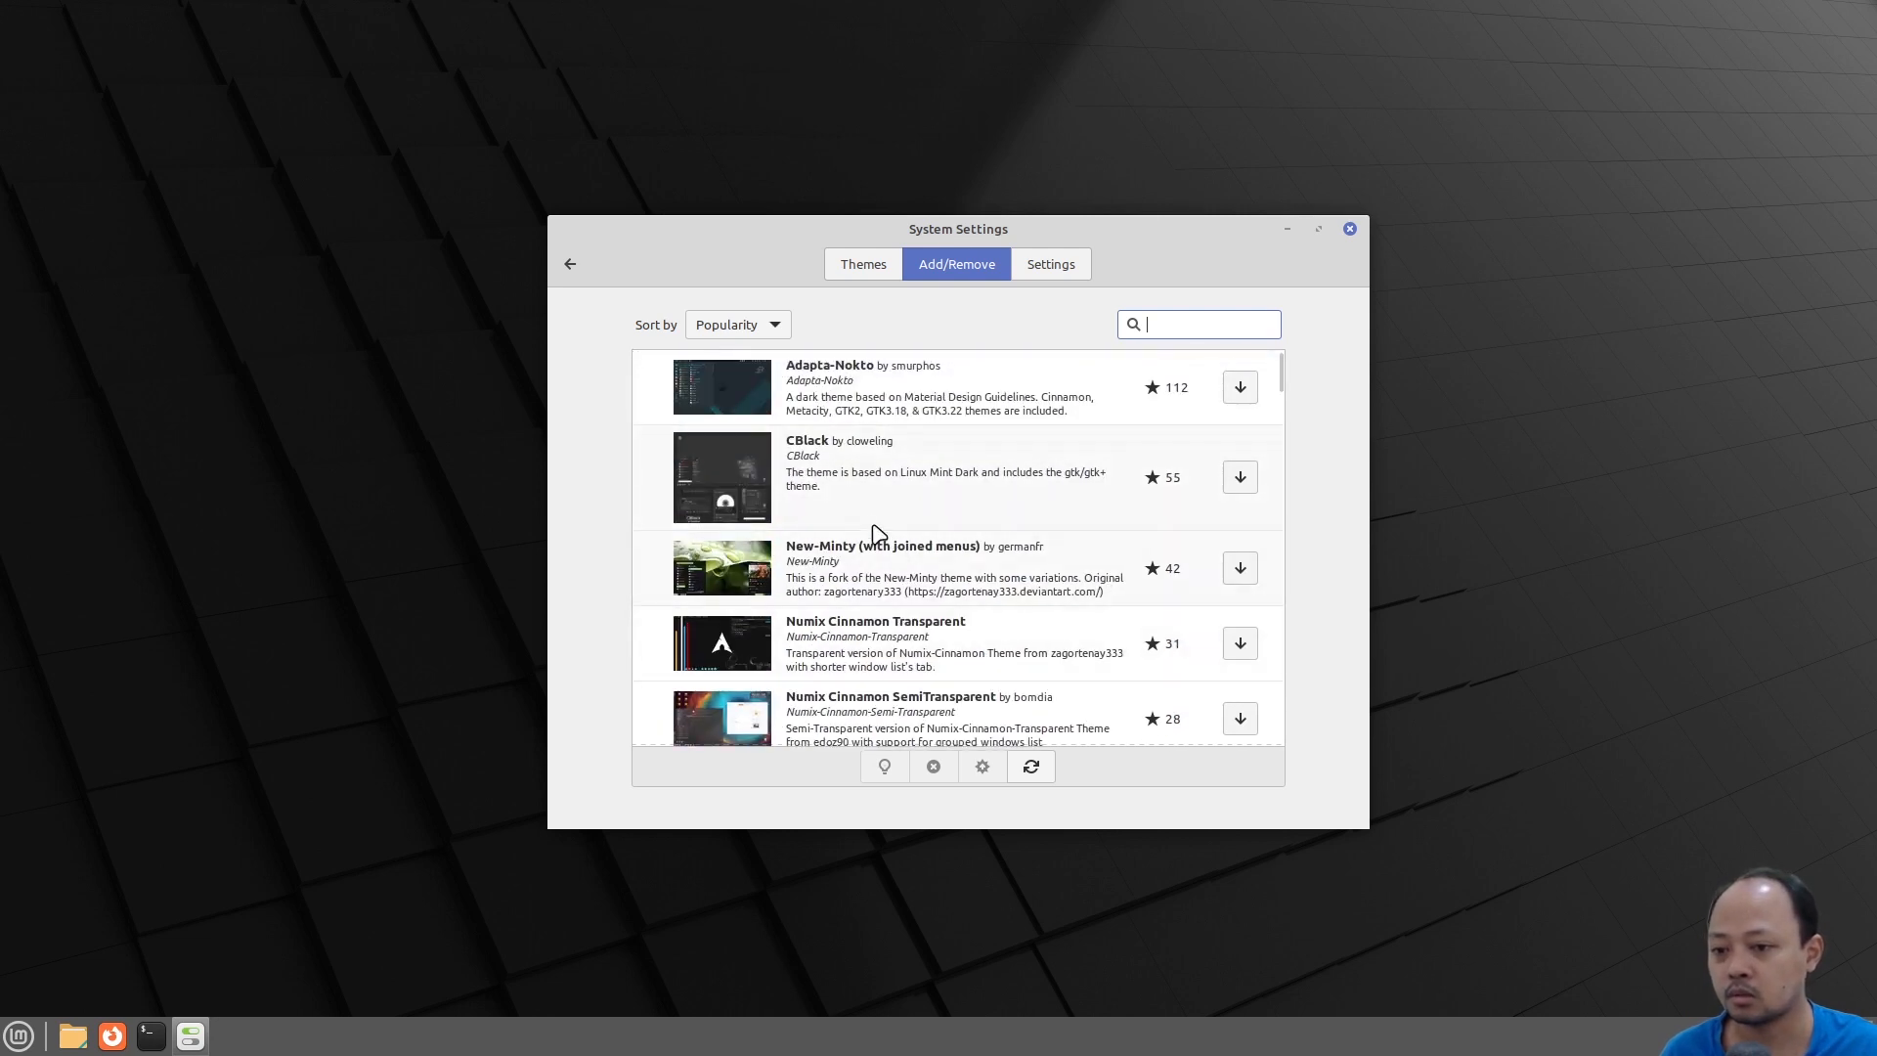
click(833, 402)
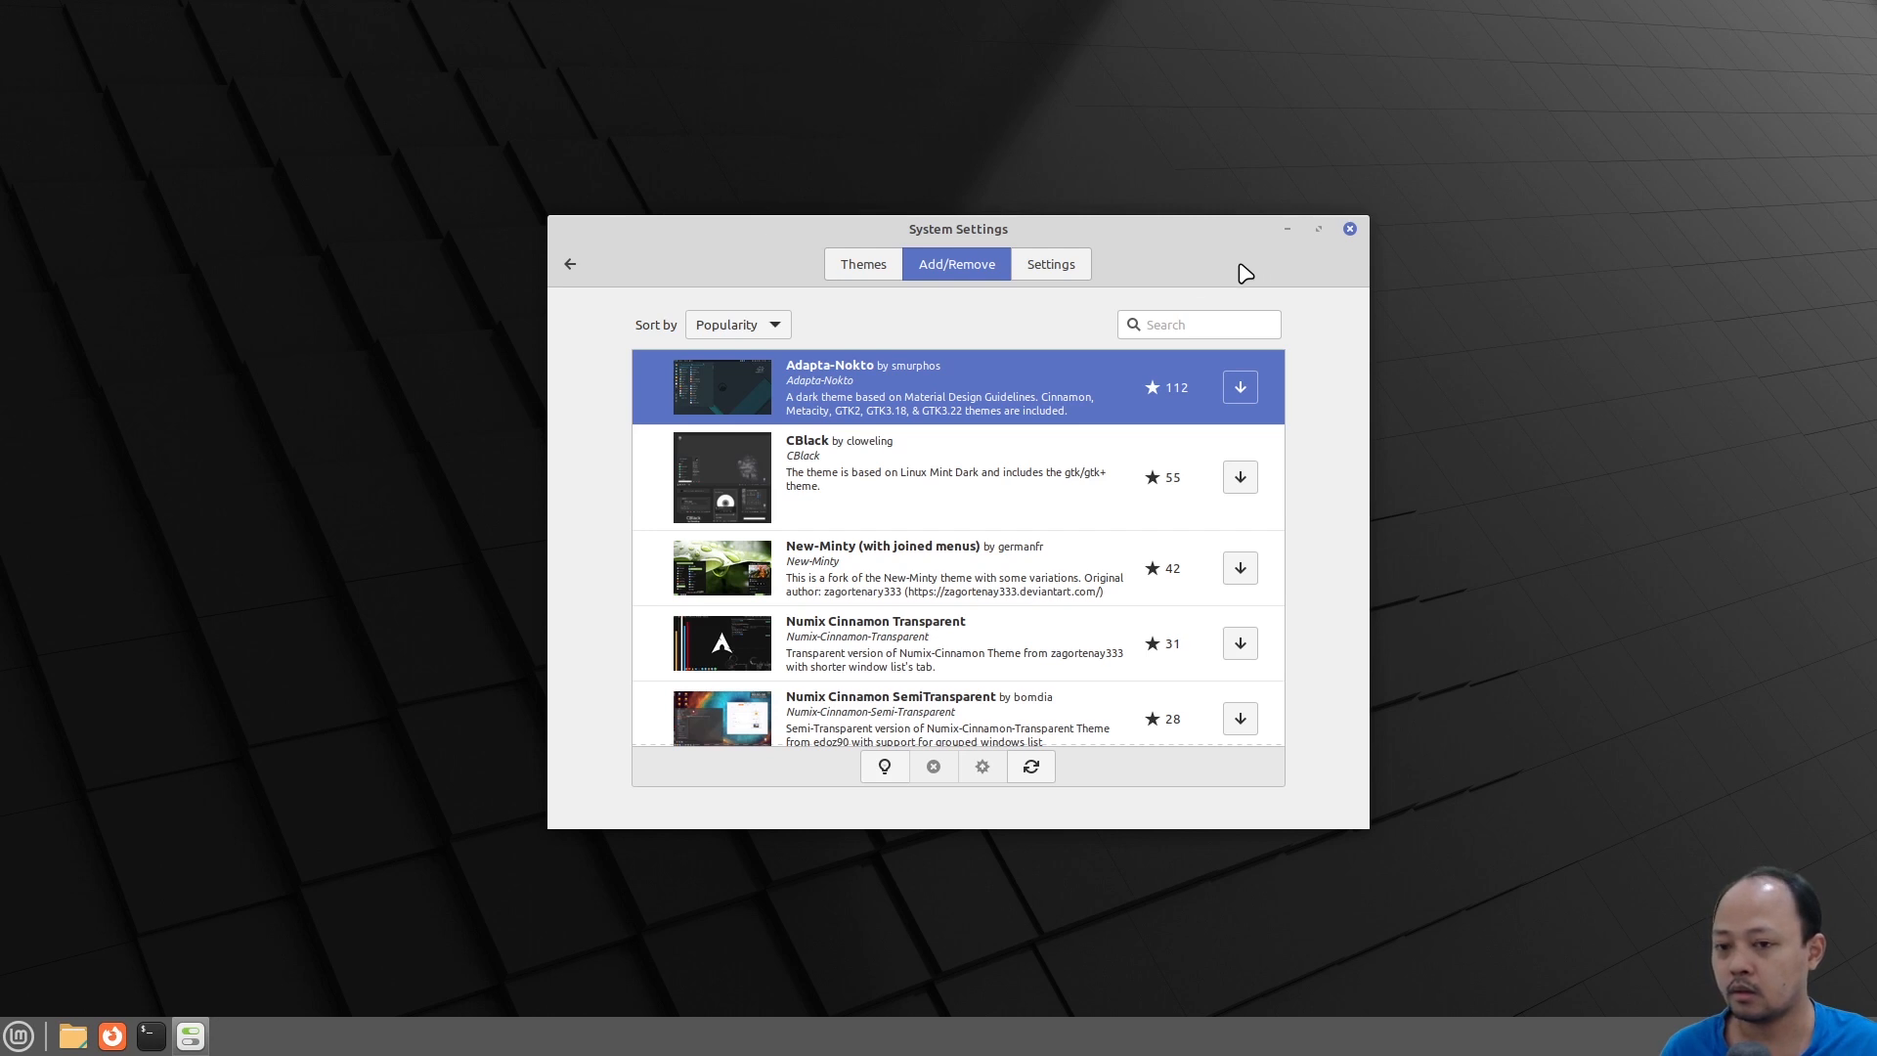
click(1060, 267)
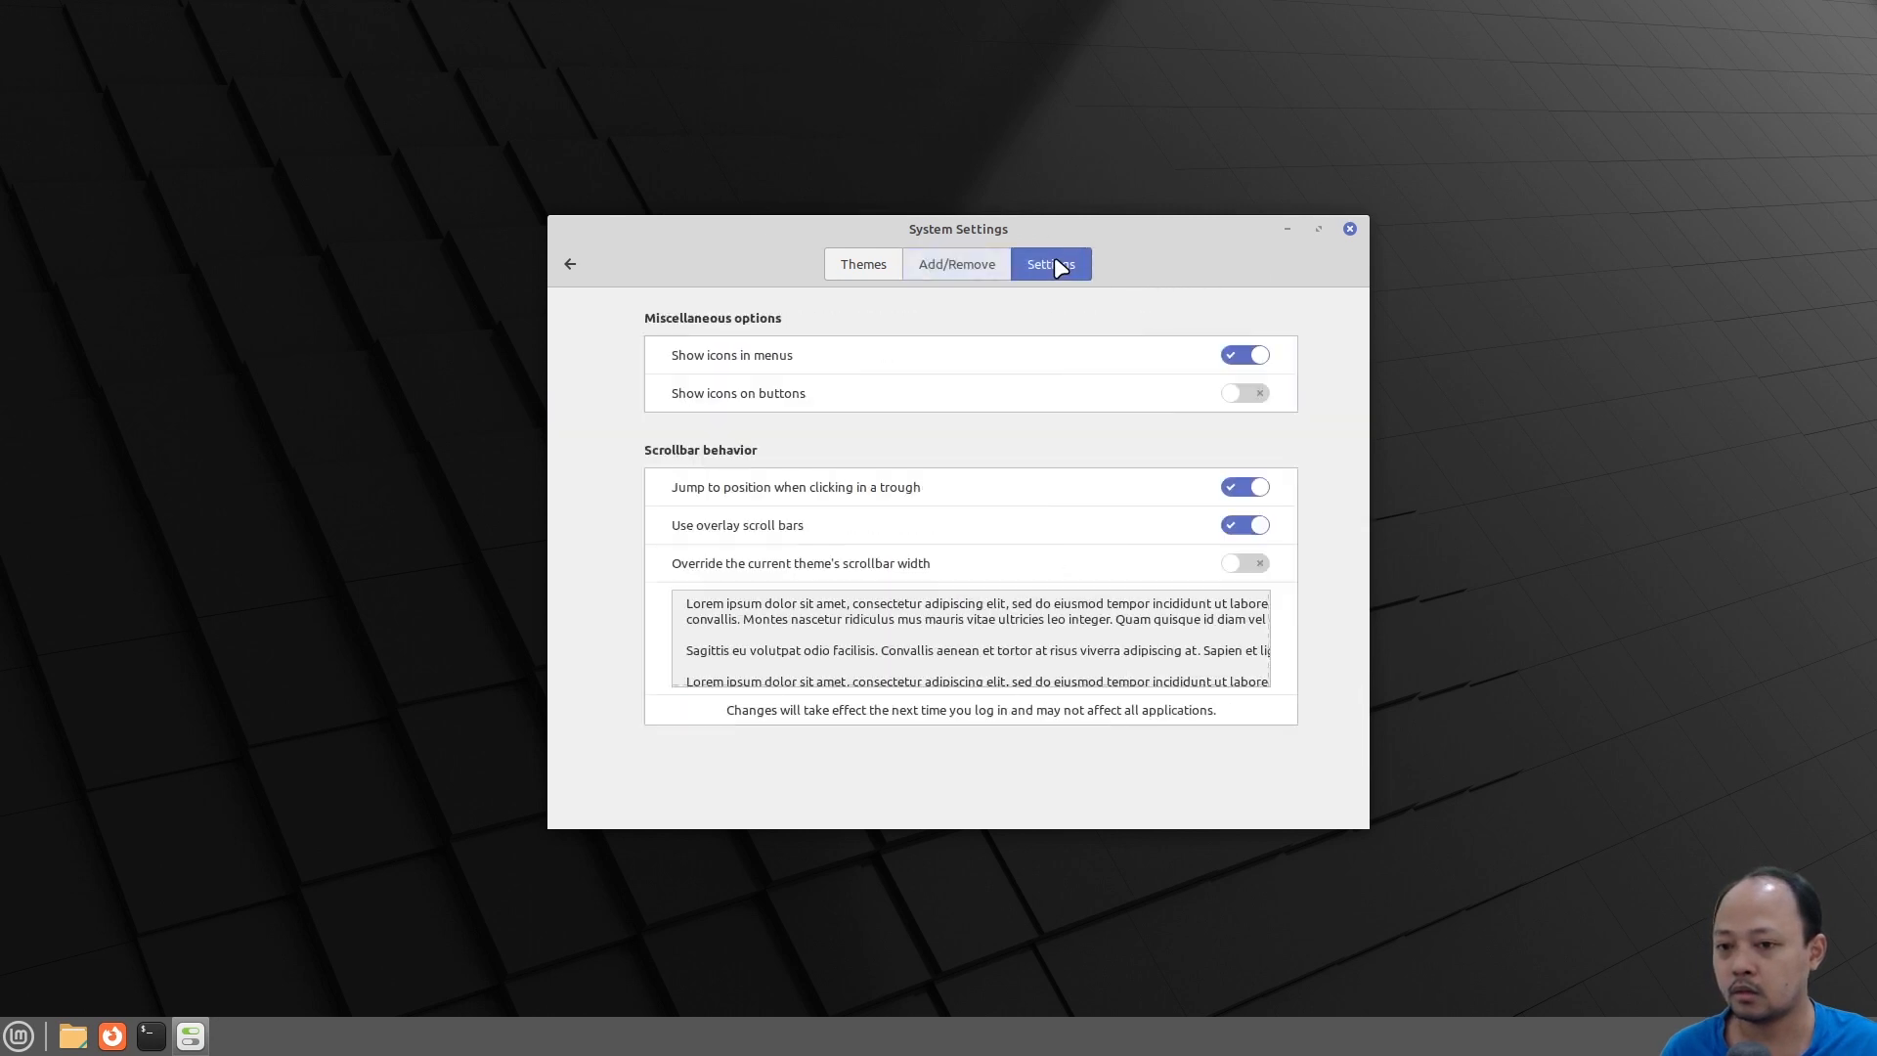
click(956, 277)
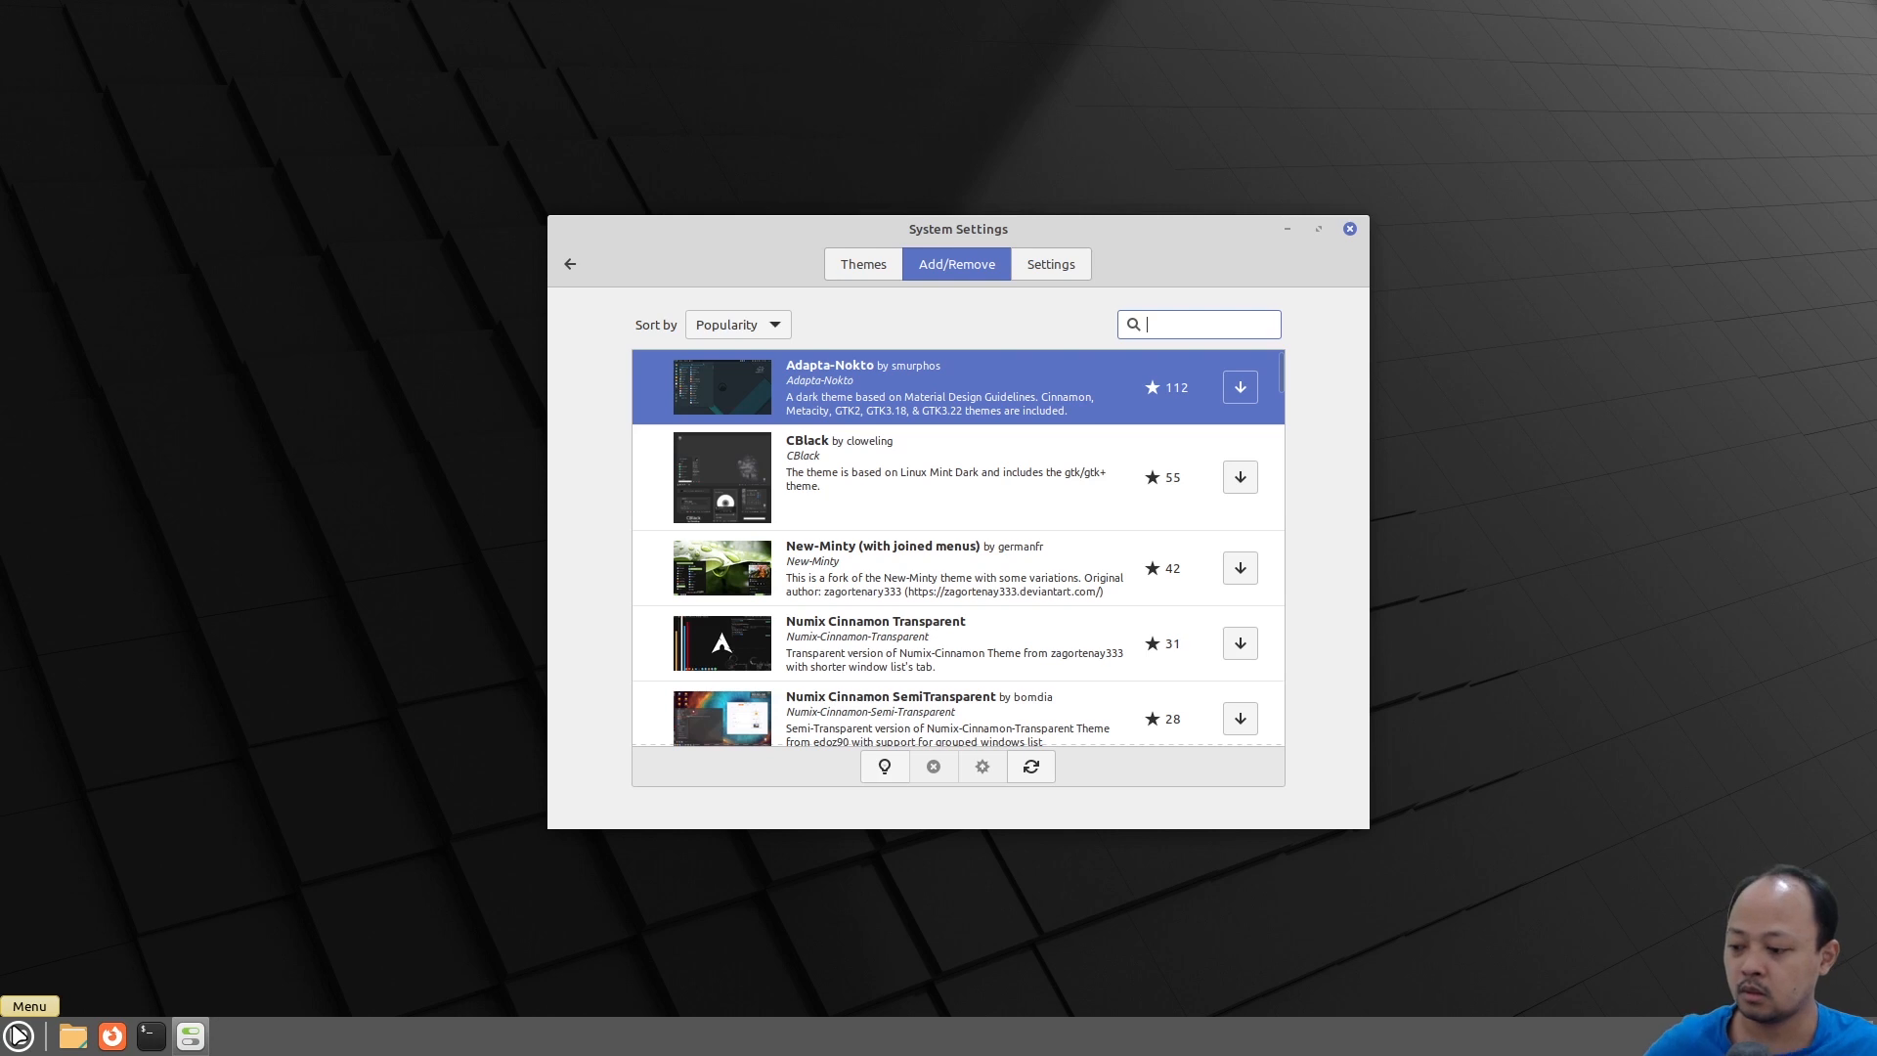
Search the applications for "welco", and open the Welcome Screen on its First Steps page
click(18, 1034)
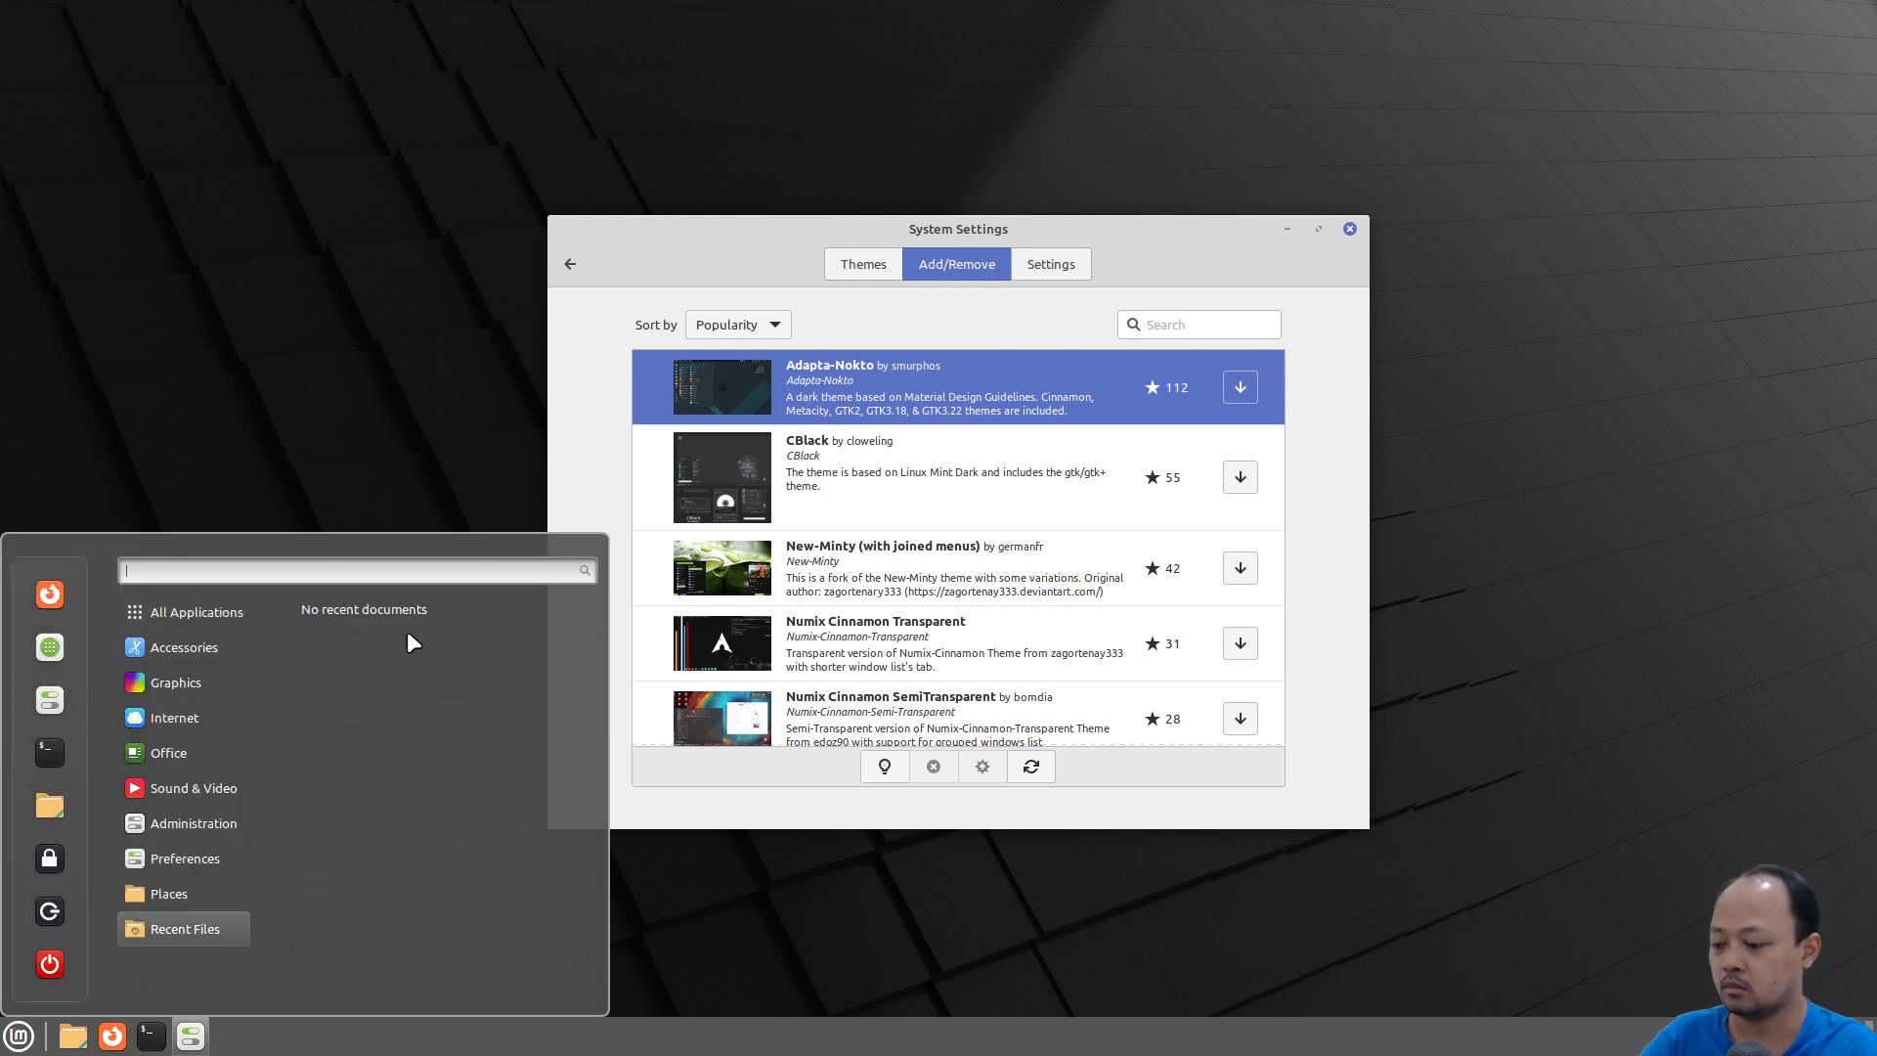
text(welco)
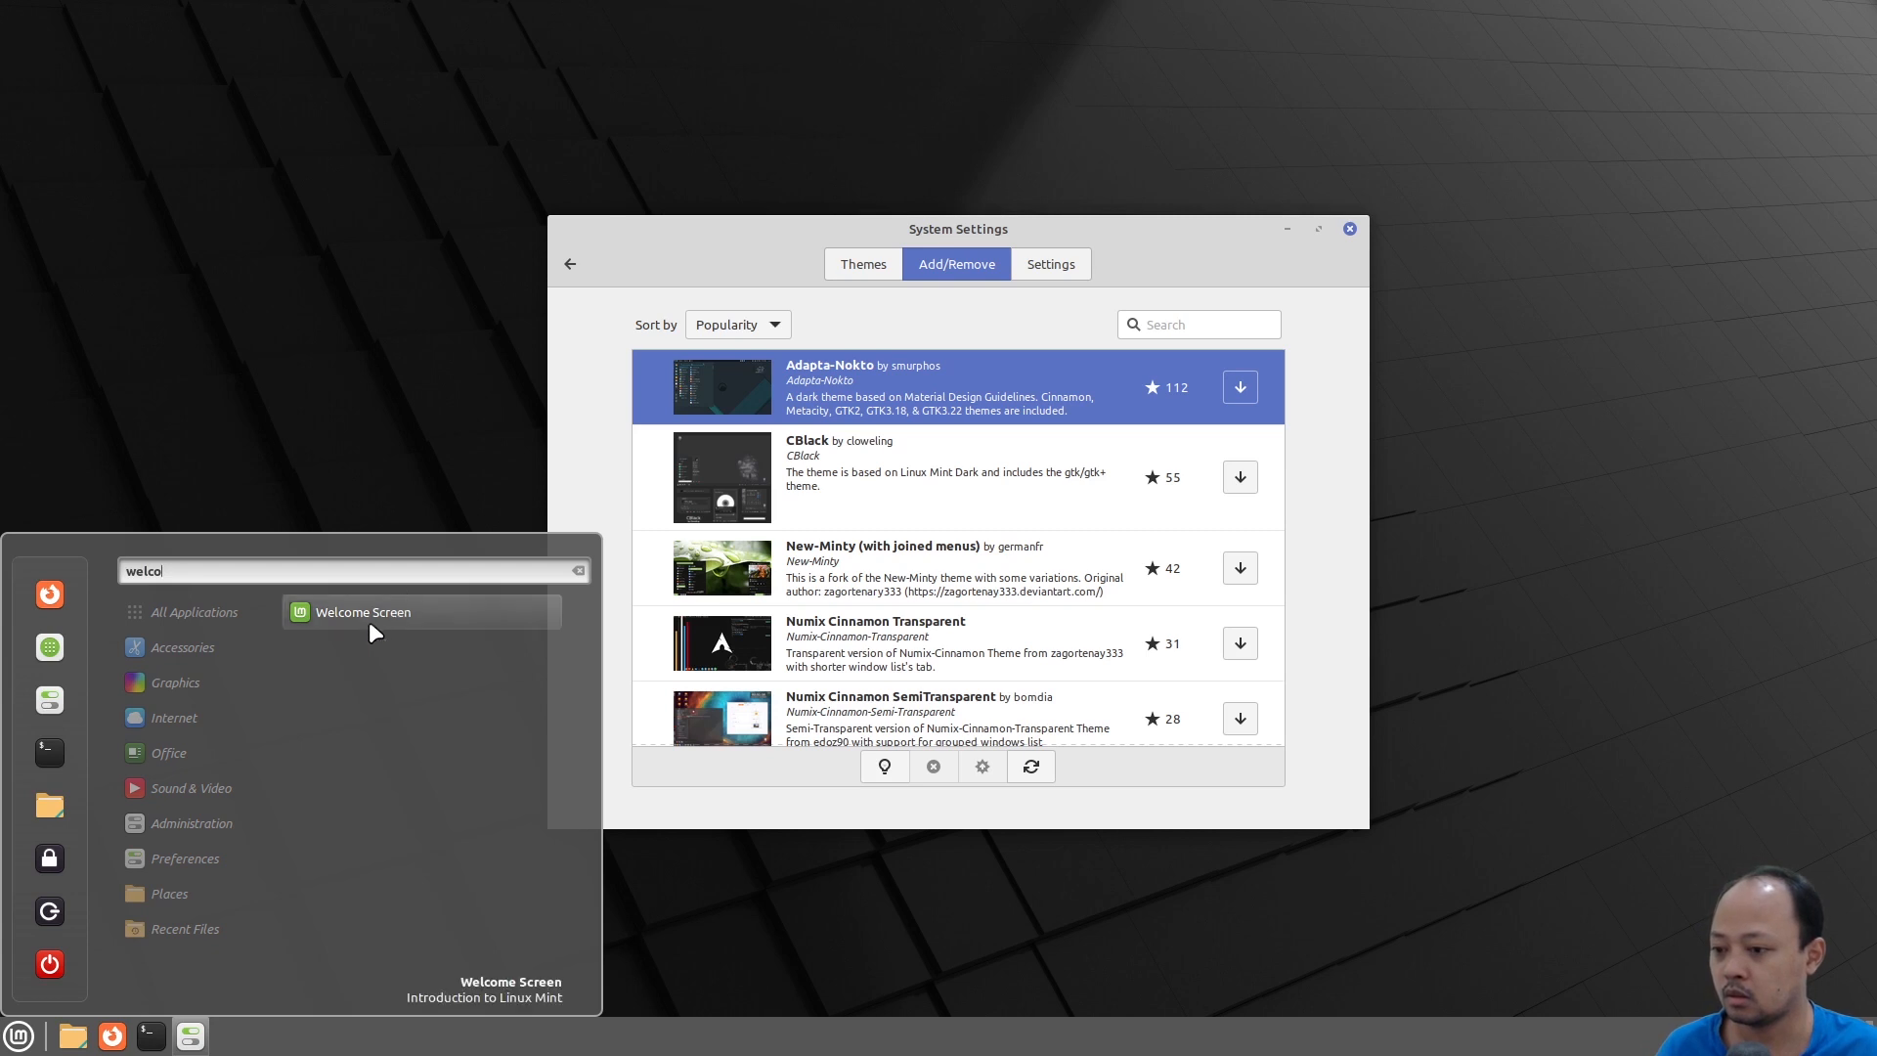
click(363, 614)
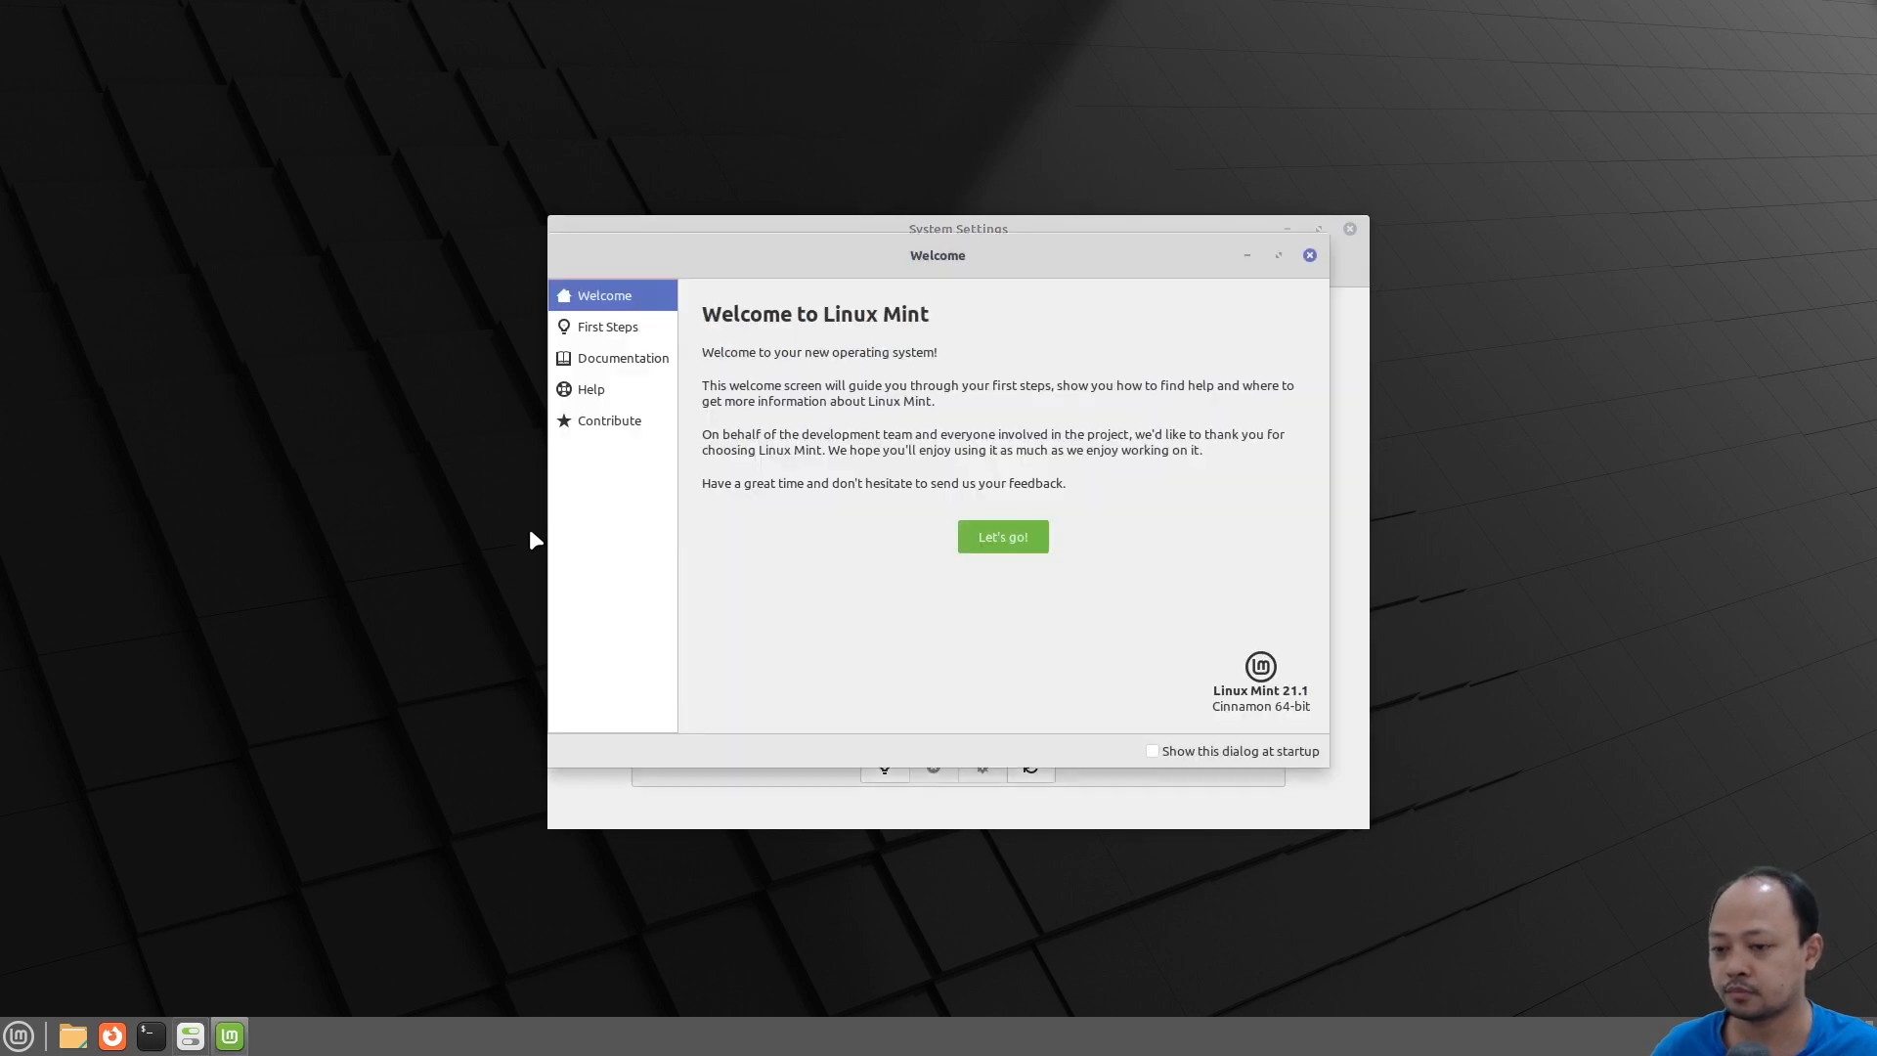
click(606, 329)
Move the Welcome and System Settings windows apart, close System Settings and shift the Welcome window back towards the desktop's centre
drag(1165, 277, 942, 240)
click(1136, 276)
drag(1146, 243, 1307, 285)
click(1511, 270)
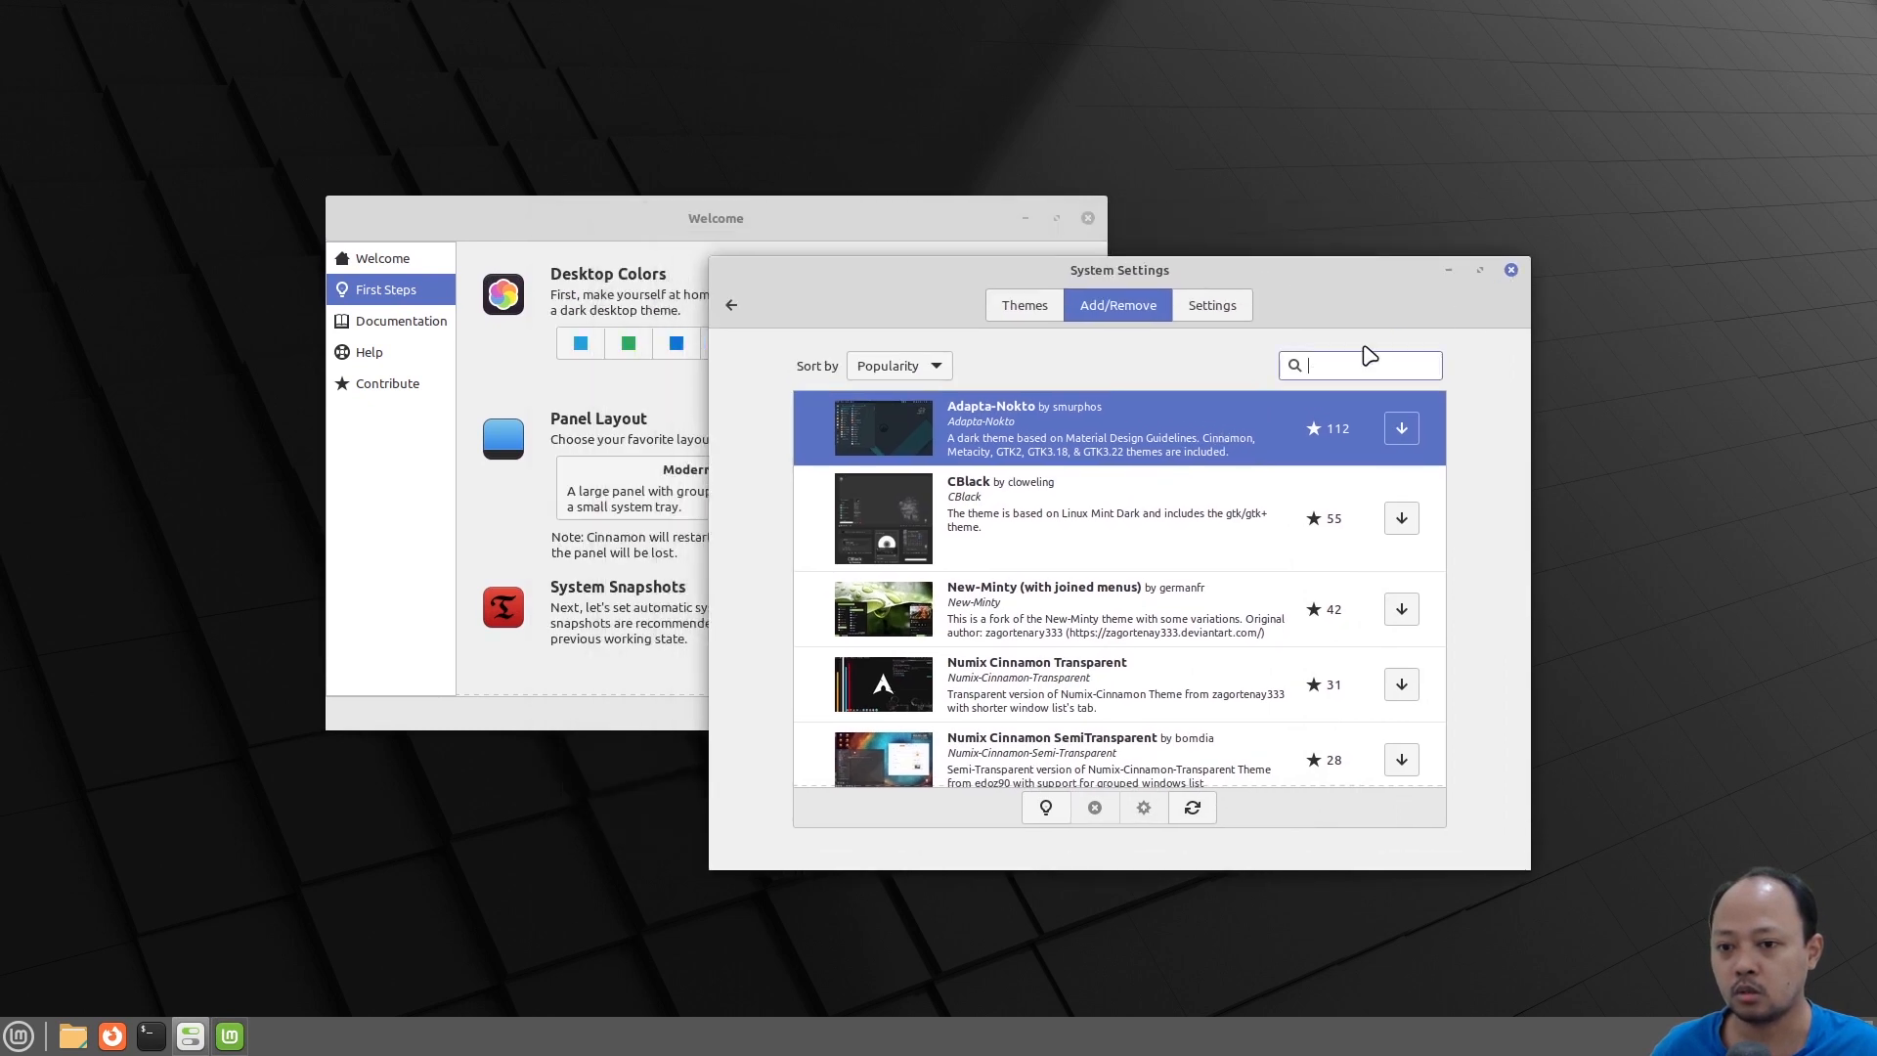
drag(875, 234, 1040, 241)
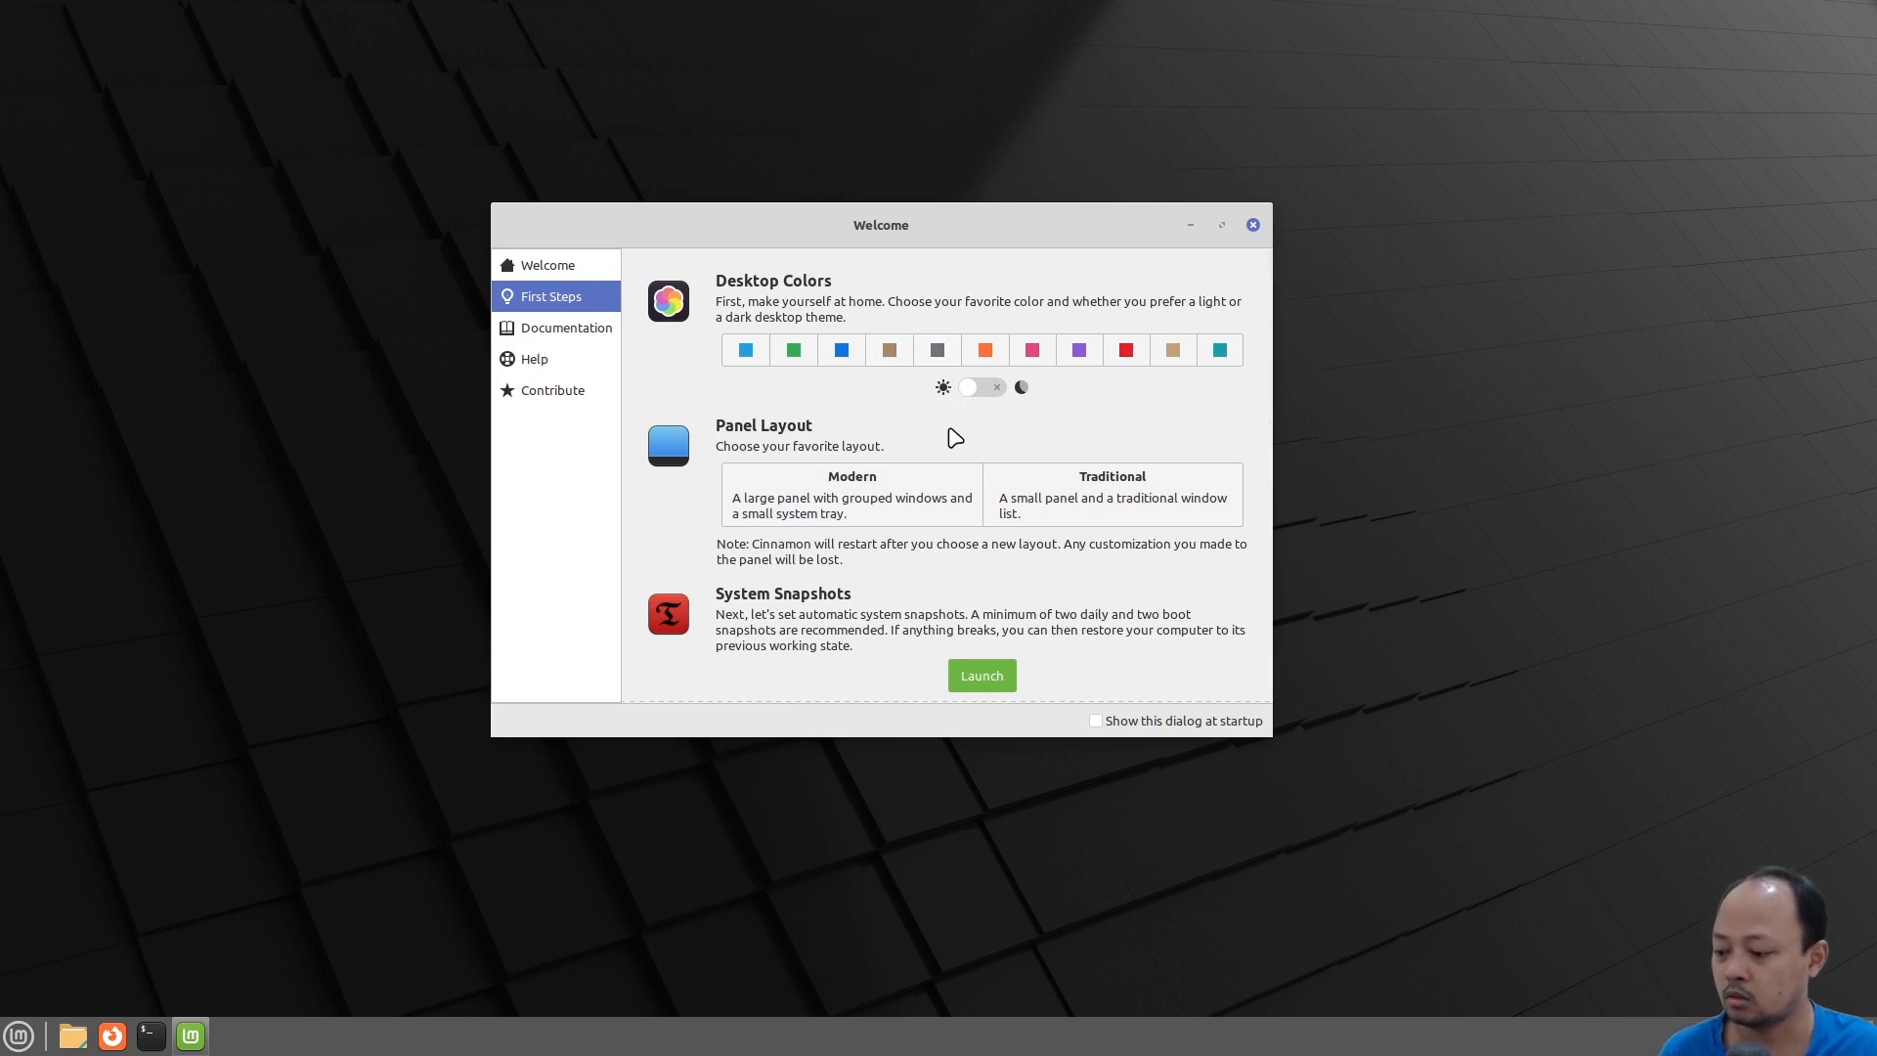
Set the desktop colour to green, try the dark desktop theme, and switch back to the light theme
click(794, 350)
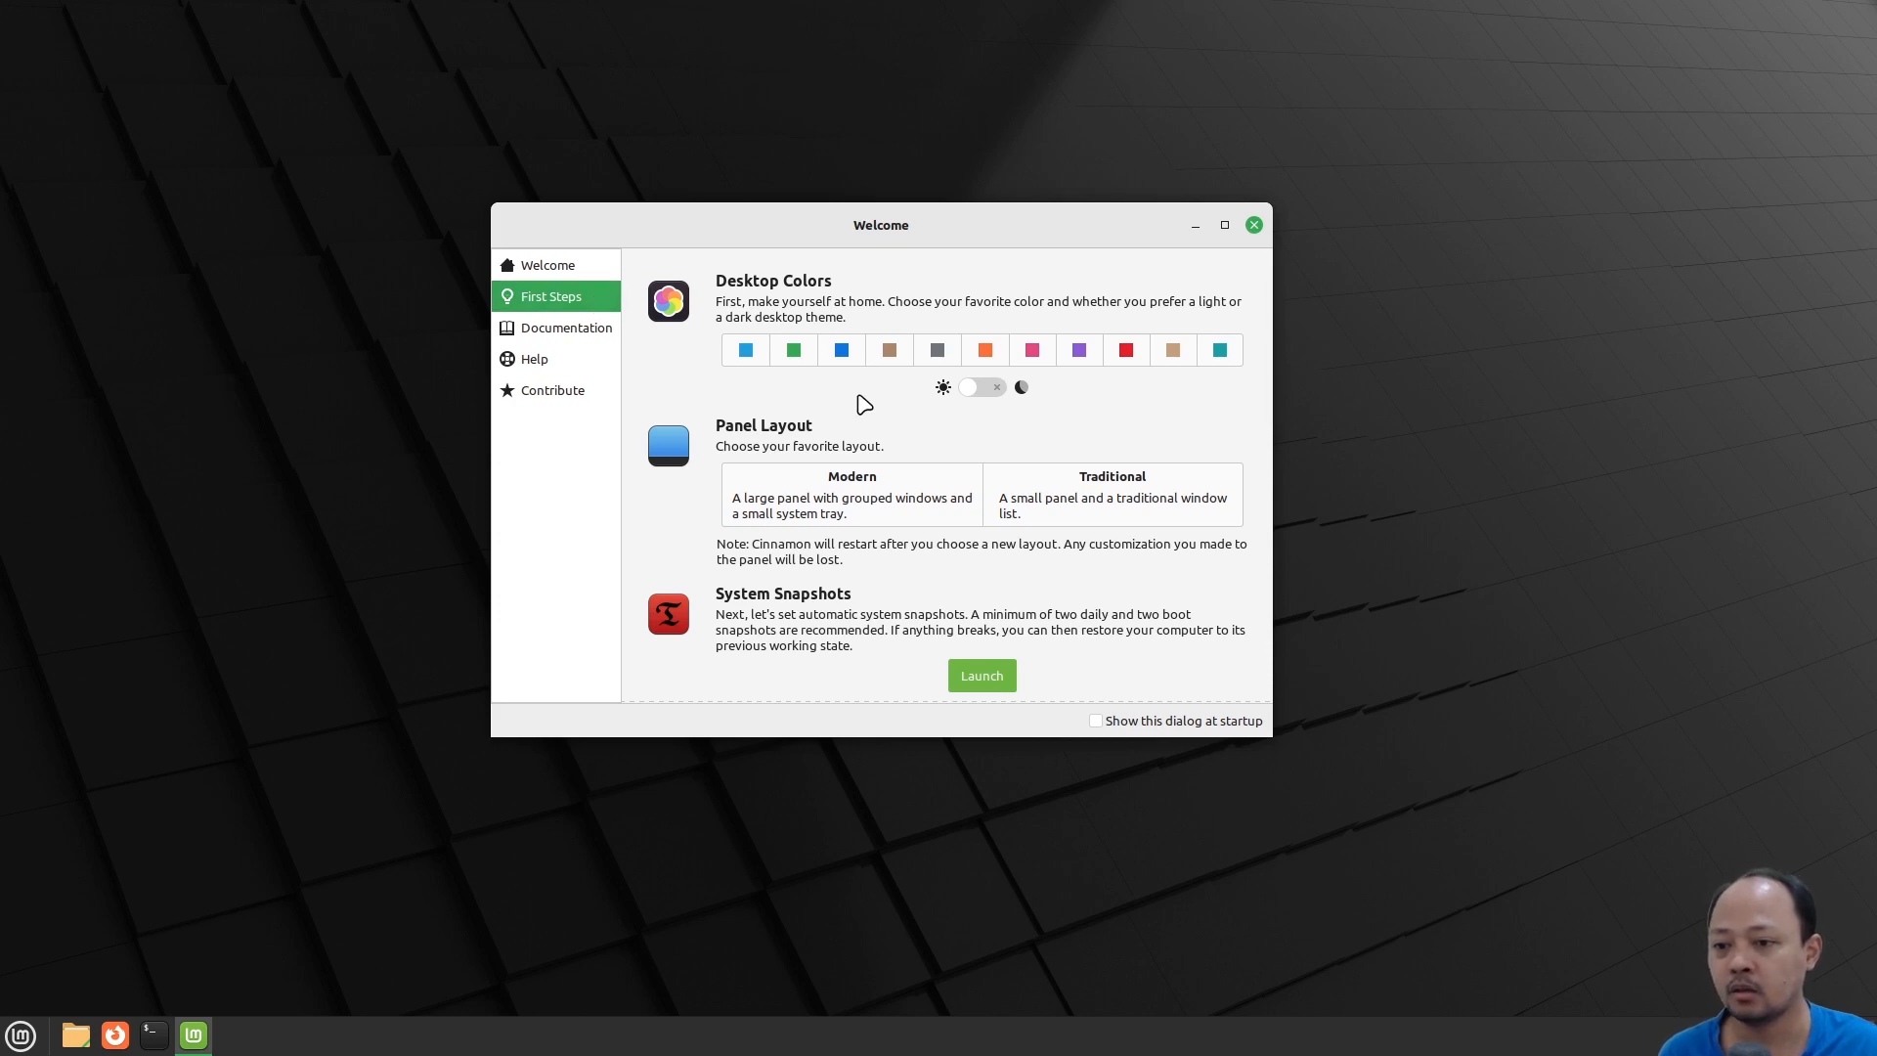
click(993, 386)
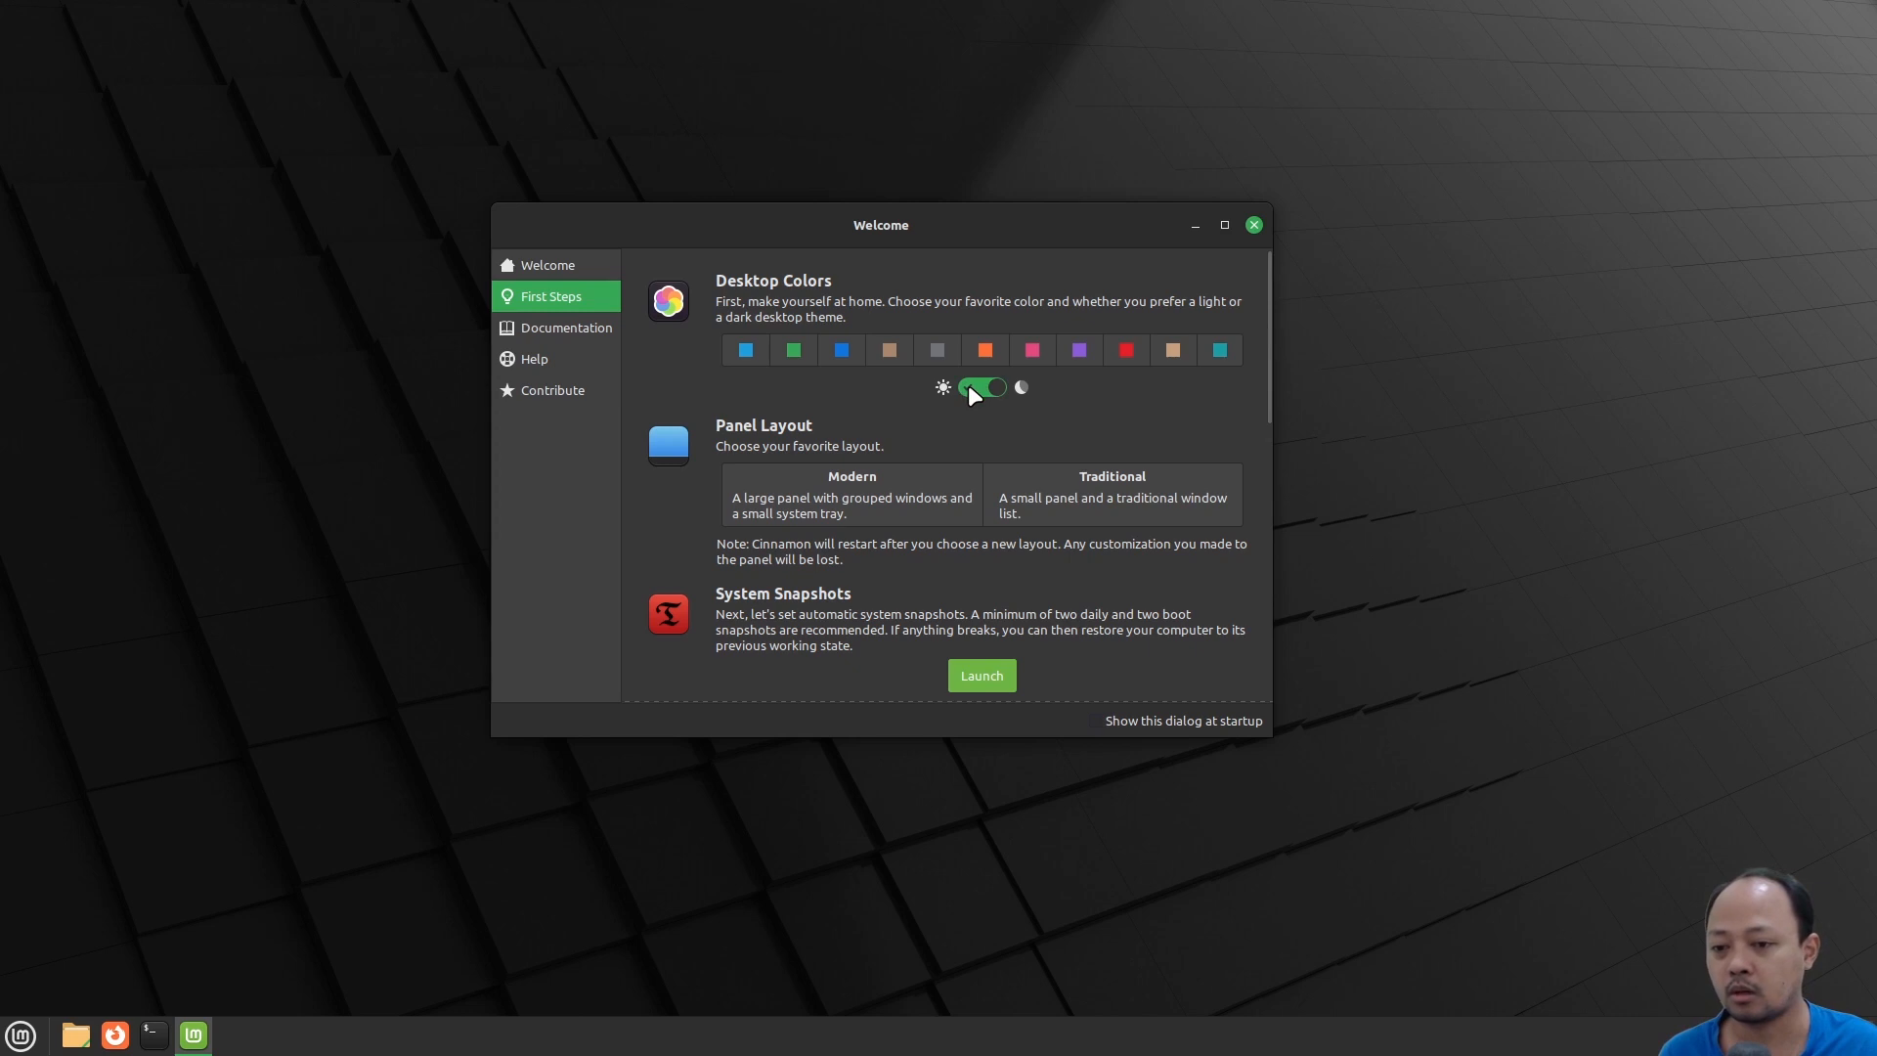
click(972, 388)
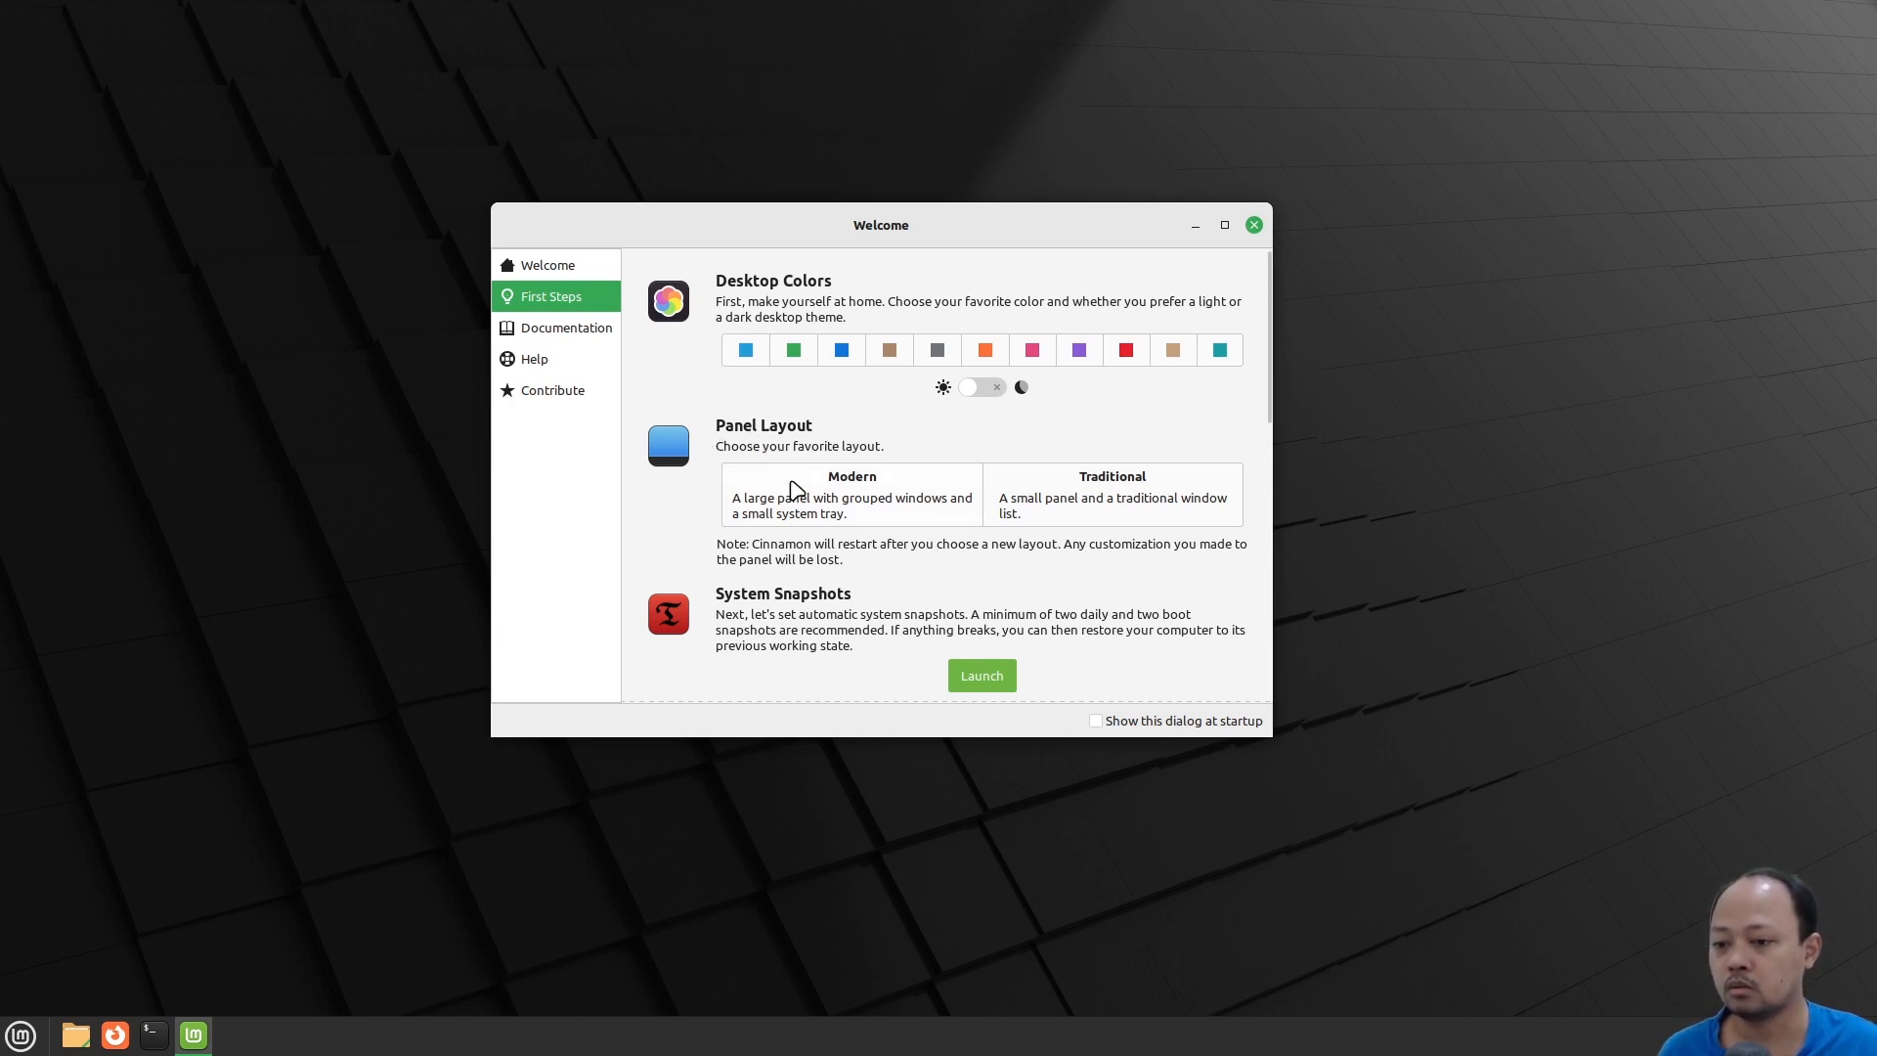
Search the applications for "time", launch Timeshift, and dismiss its authentication dialog without entering a password
scroll(797, 491, down, 3)
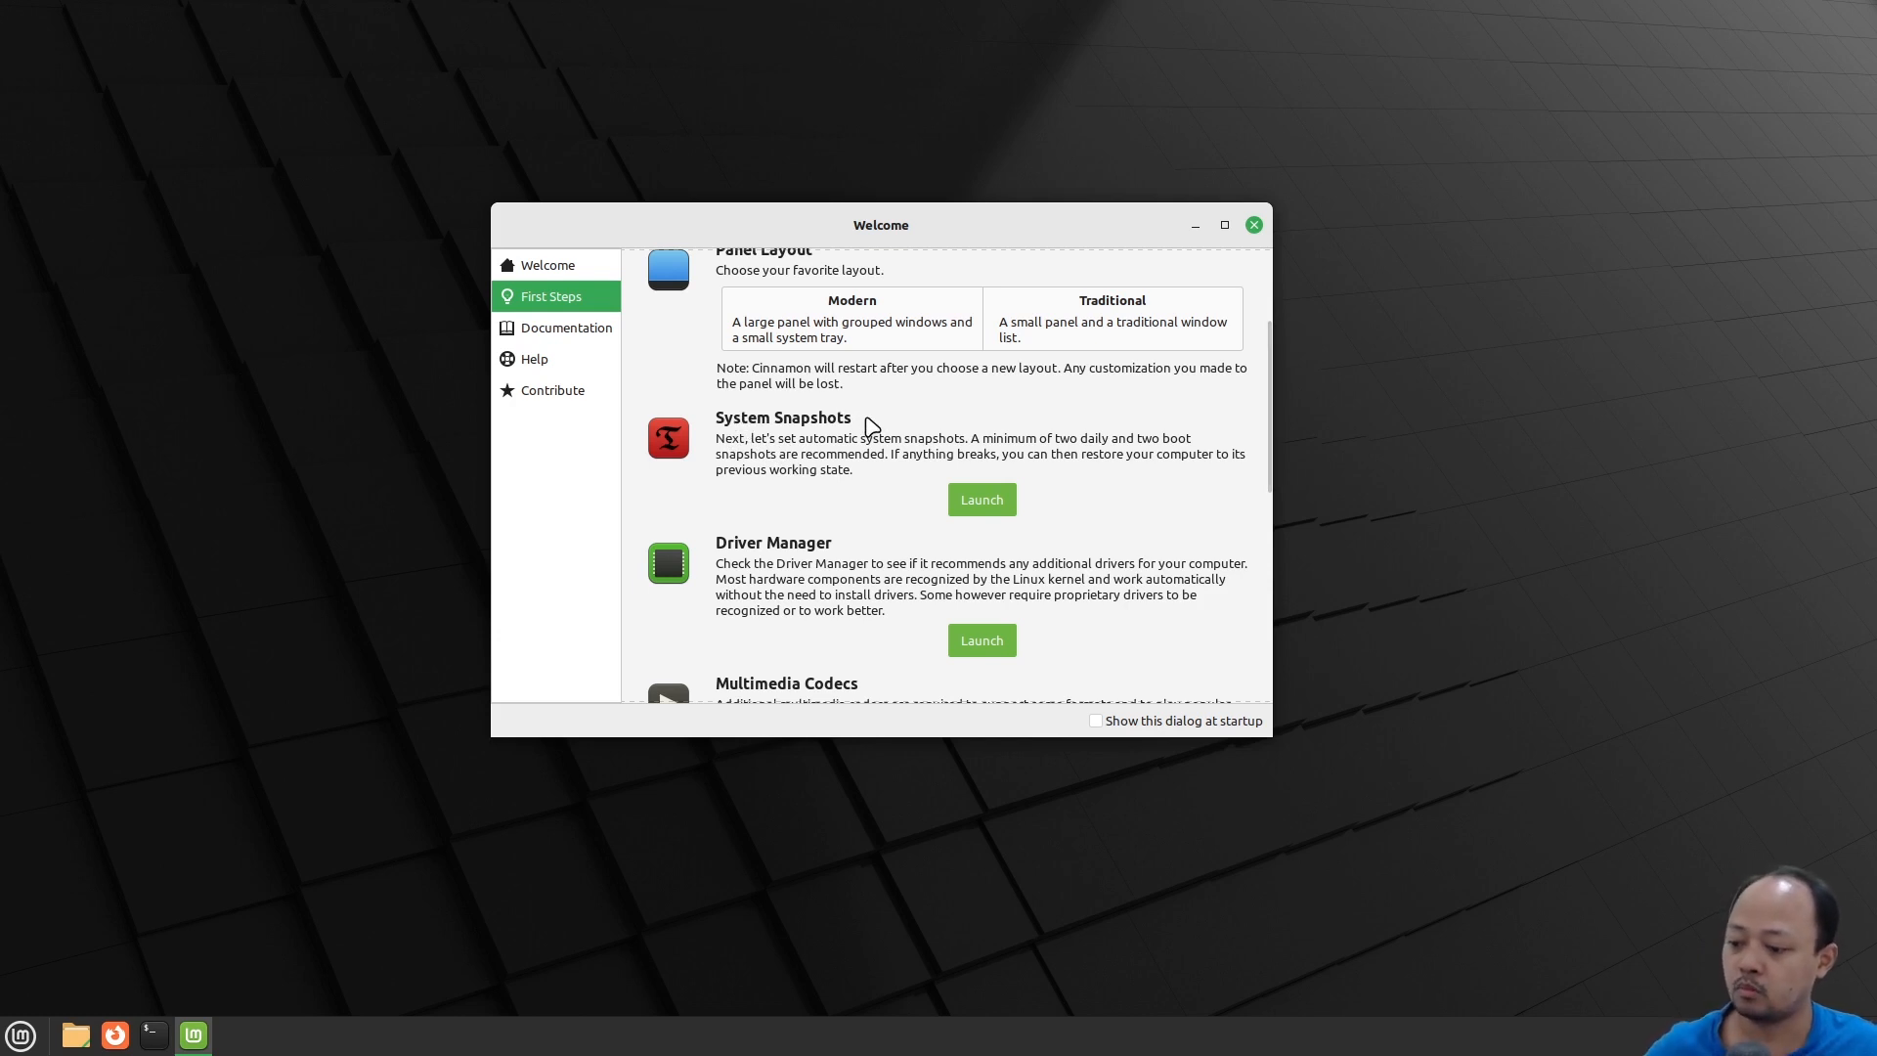
click(20, 1038)
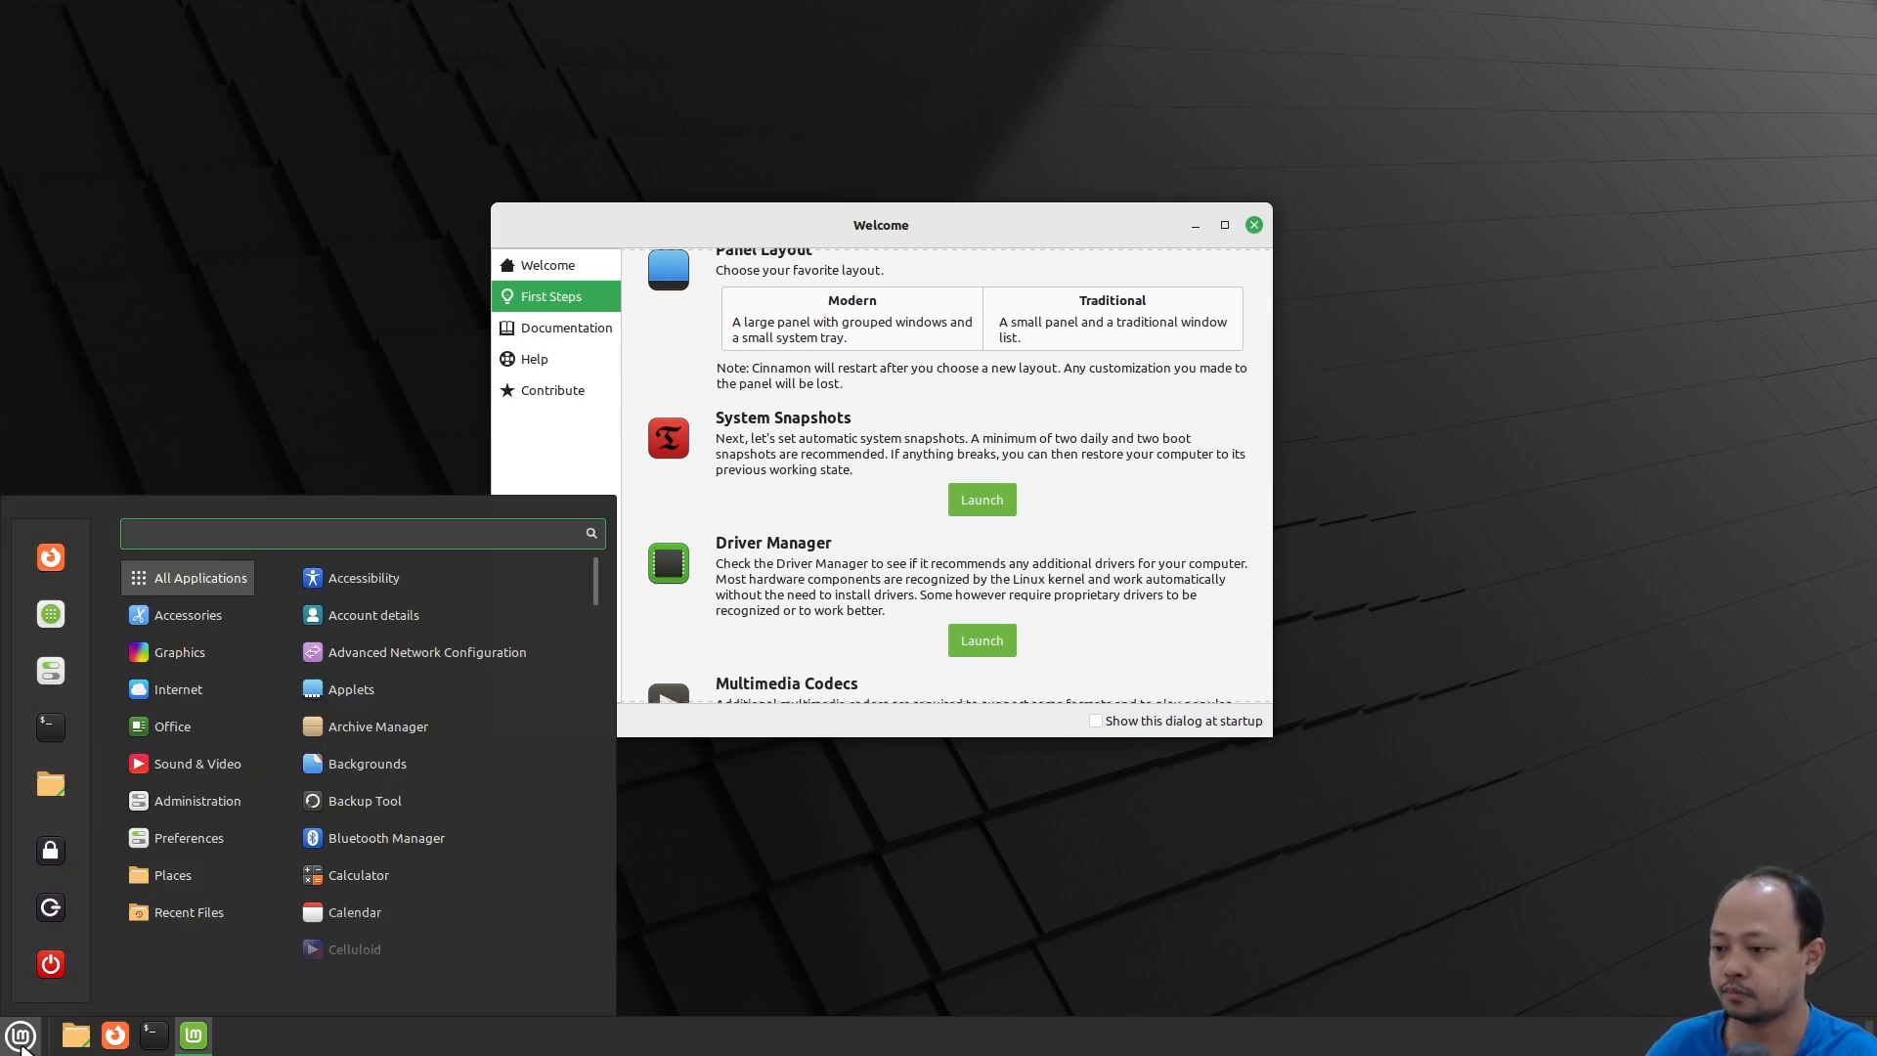
text(time)
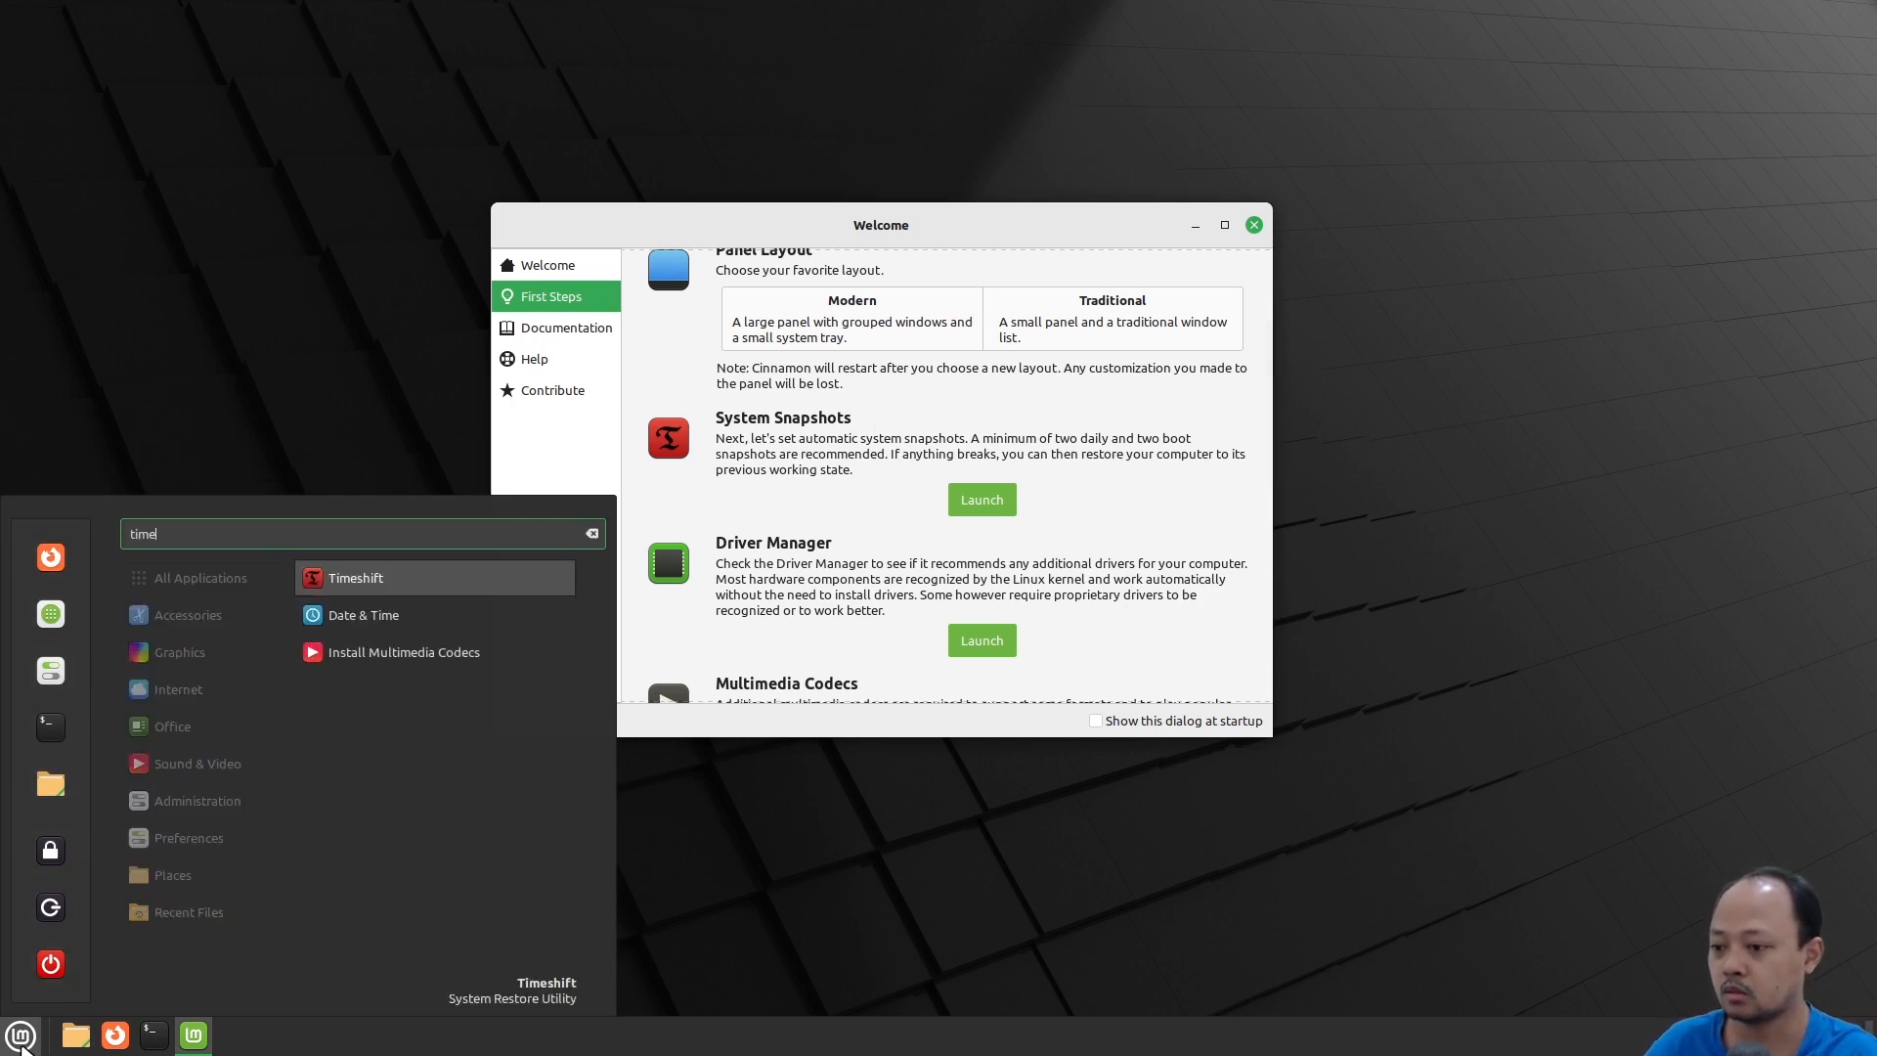
key(Return)
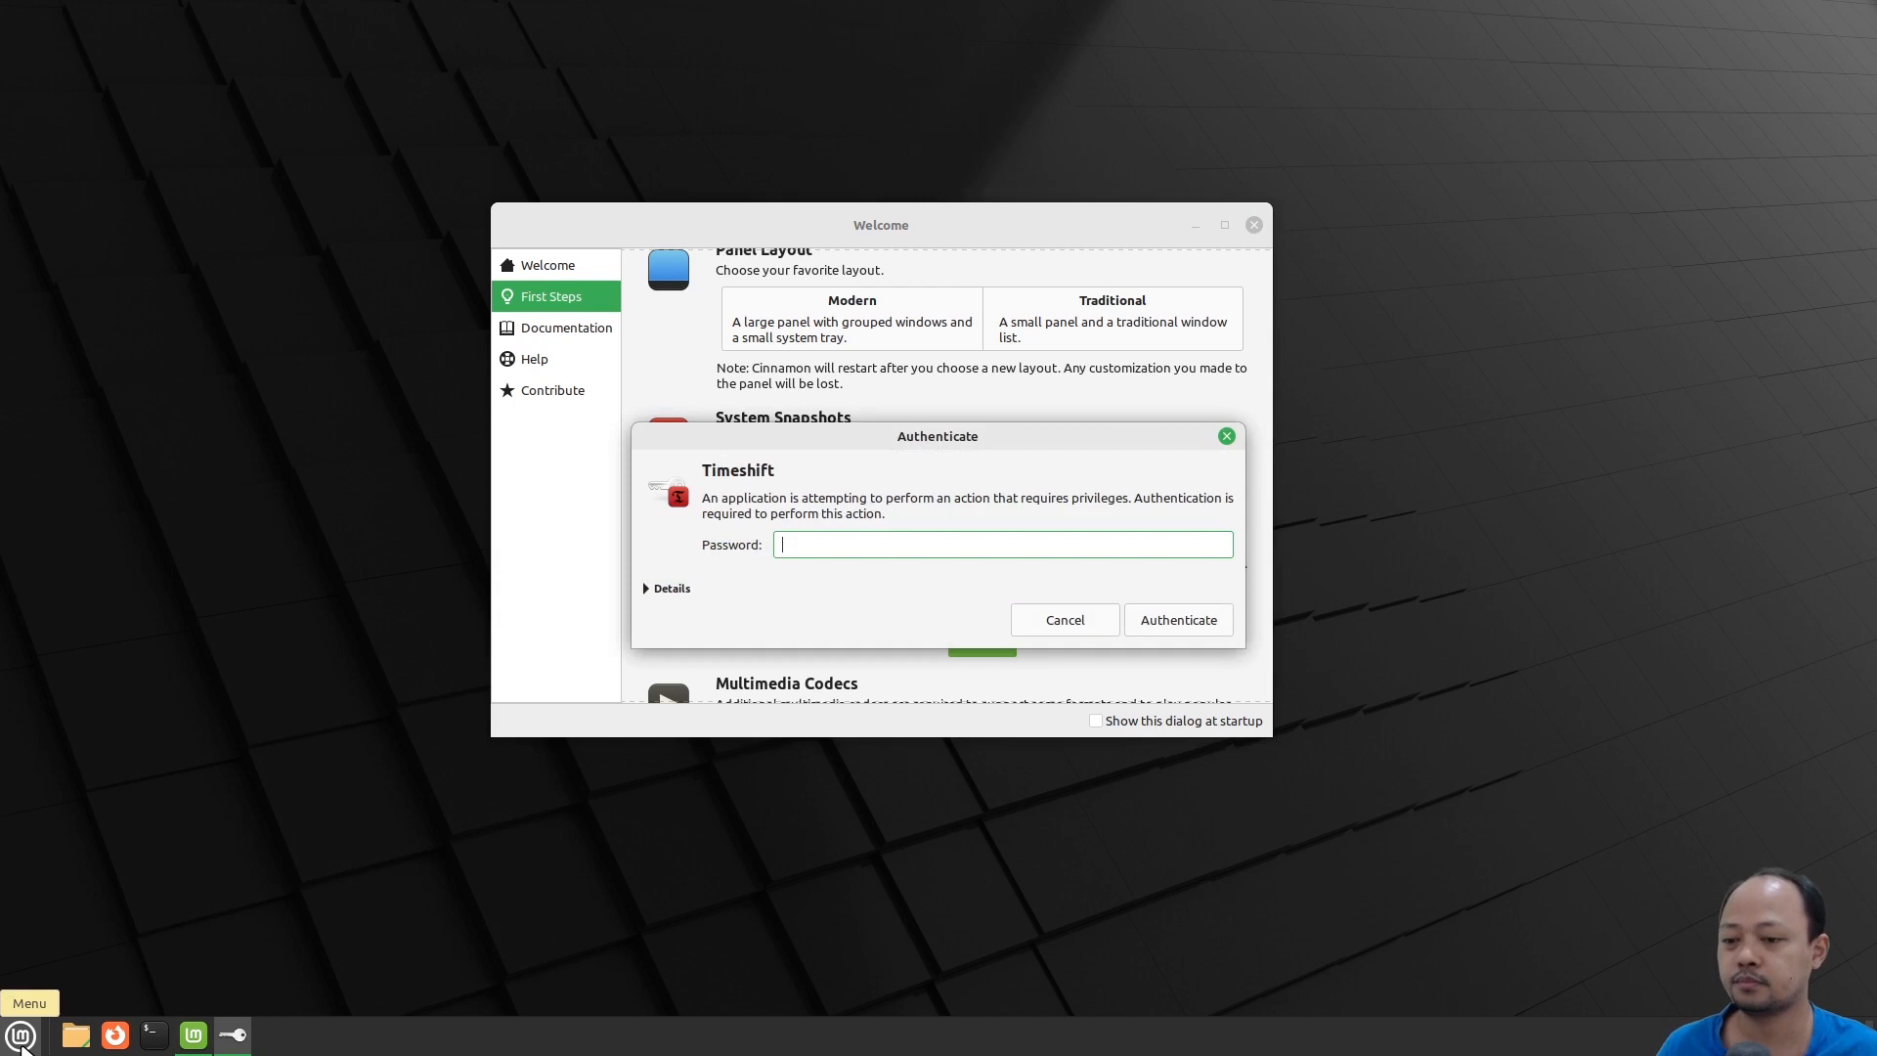
drag(861, 439, 1393, 375)
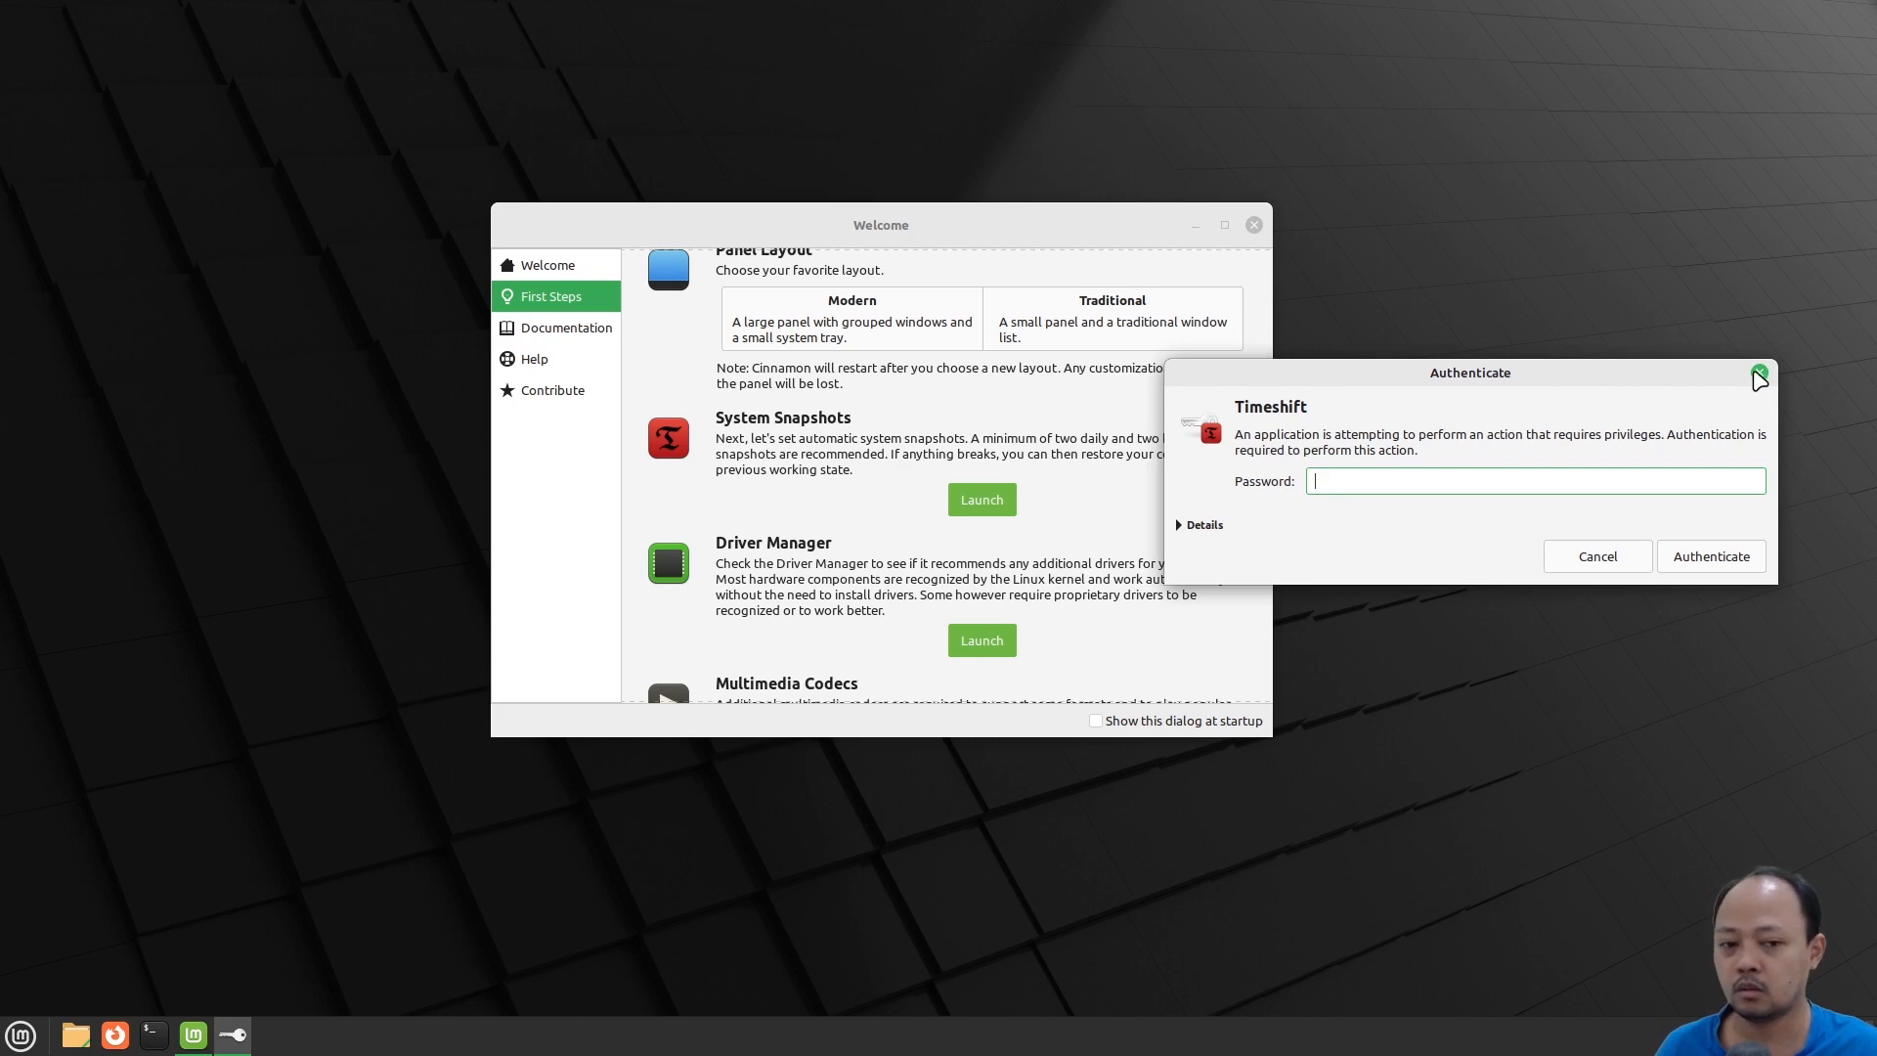
click(1758, 373)
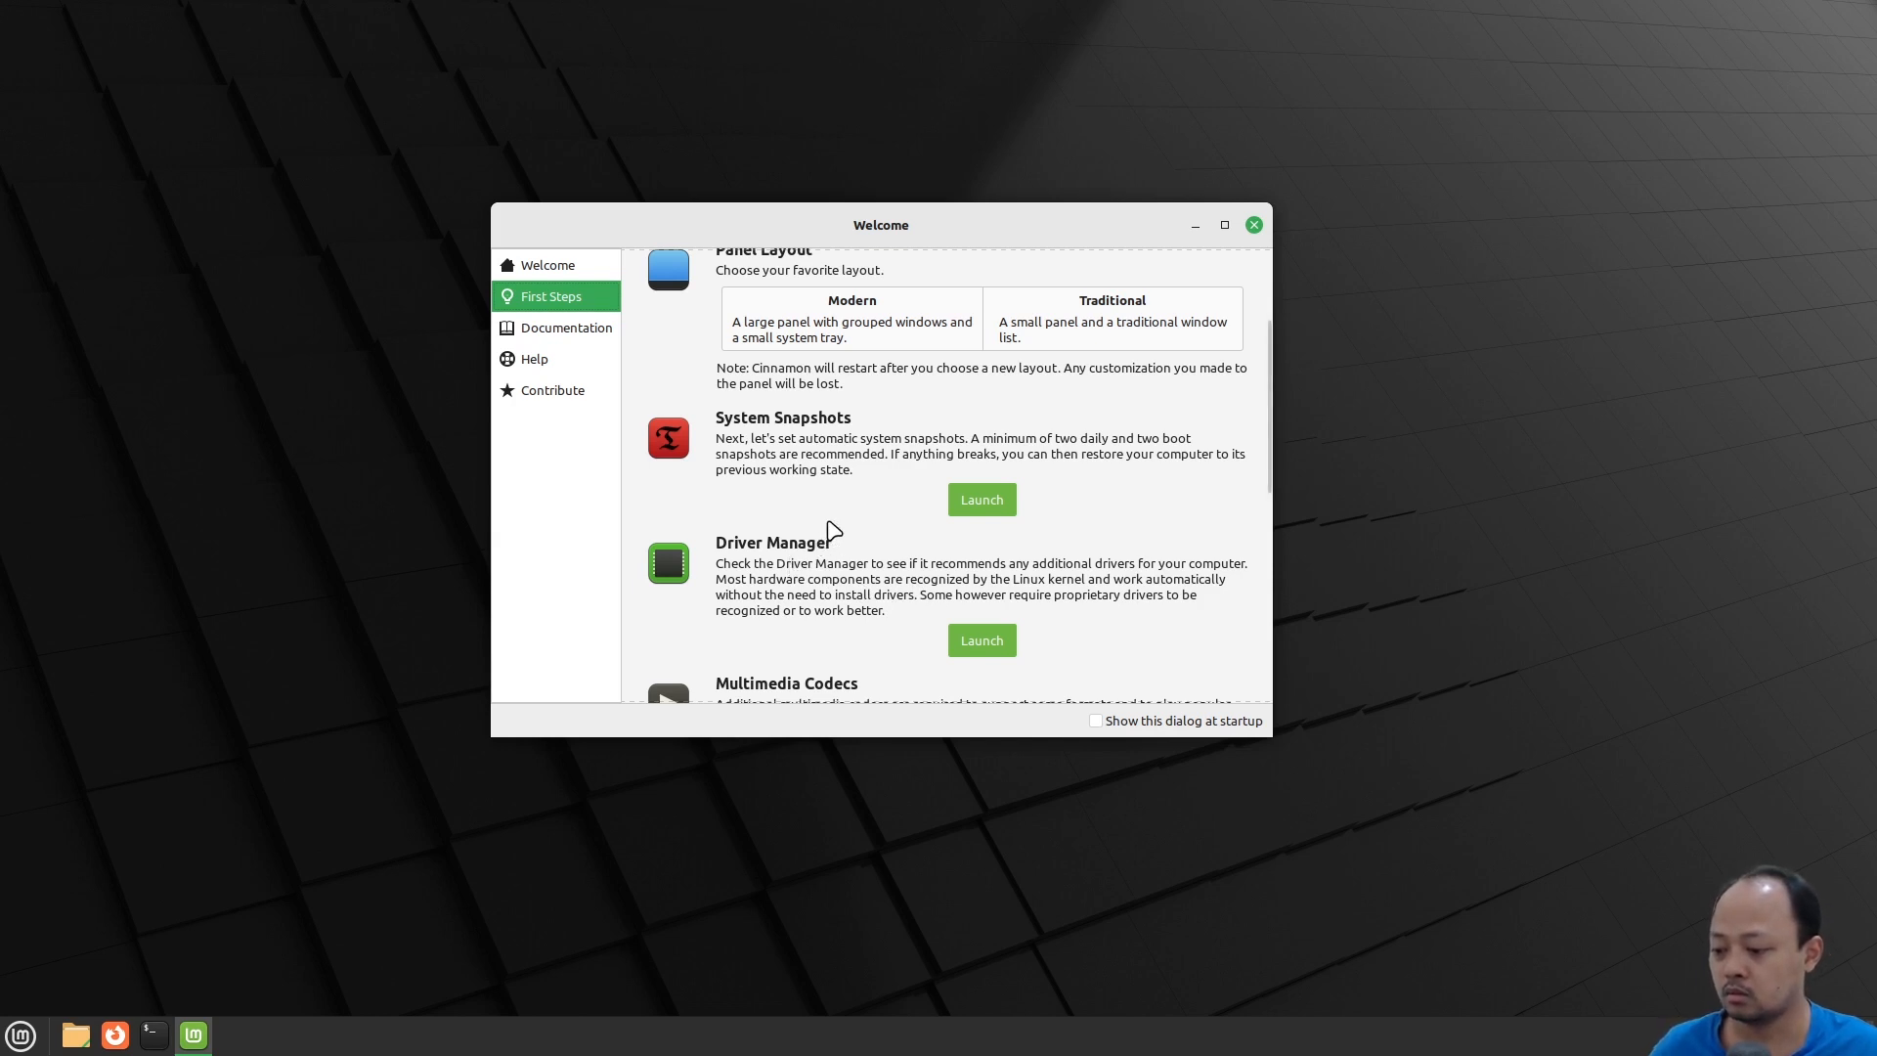
Look up Driver Manager by searching the applications for "driver", and return to the Welcome window without launching it
scroll(832, 531, down, 1)
scroll(831, 530, down, 1)
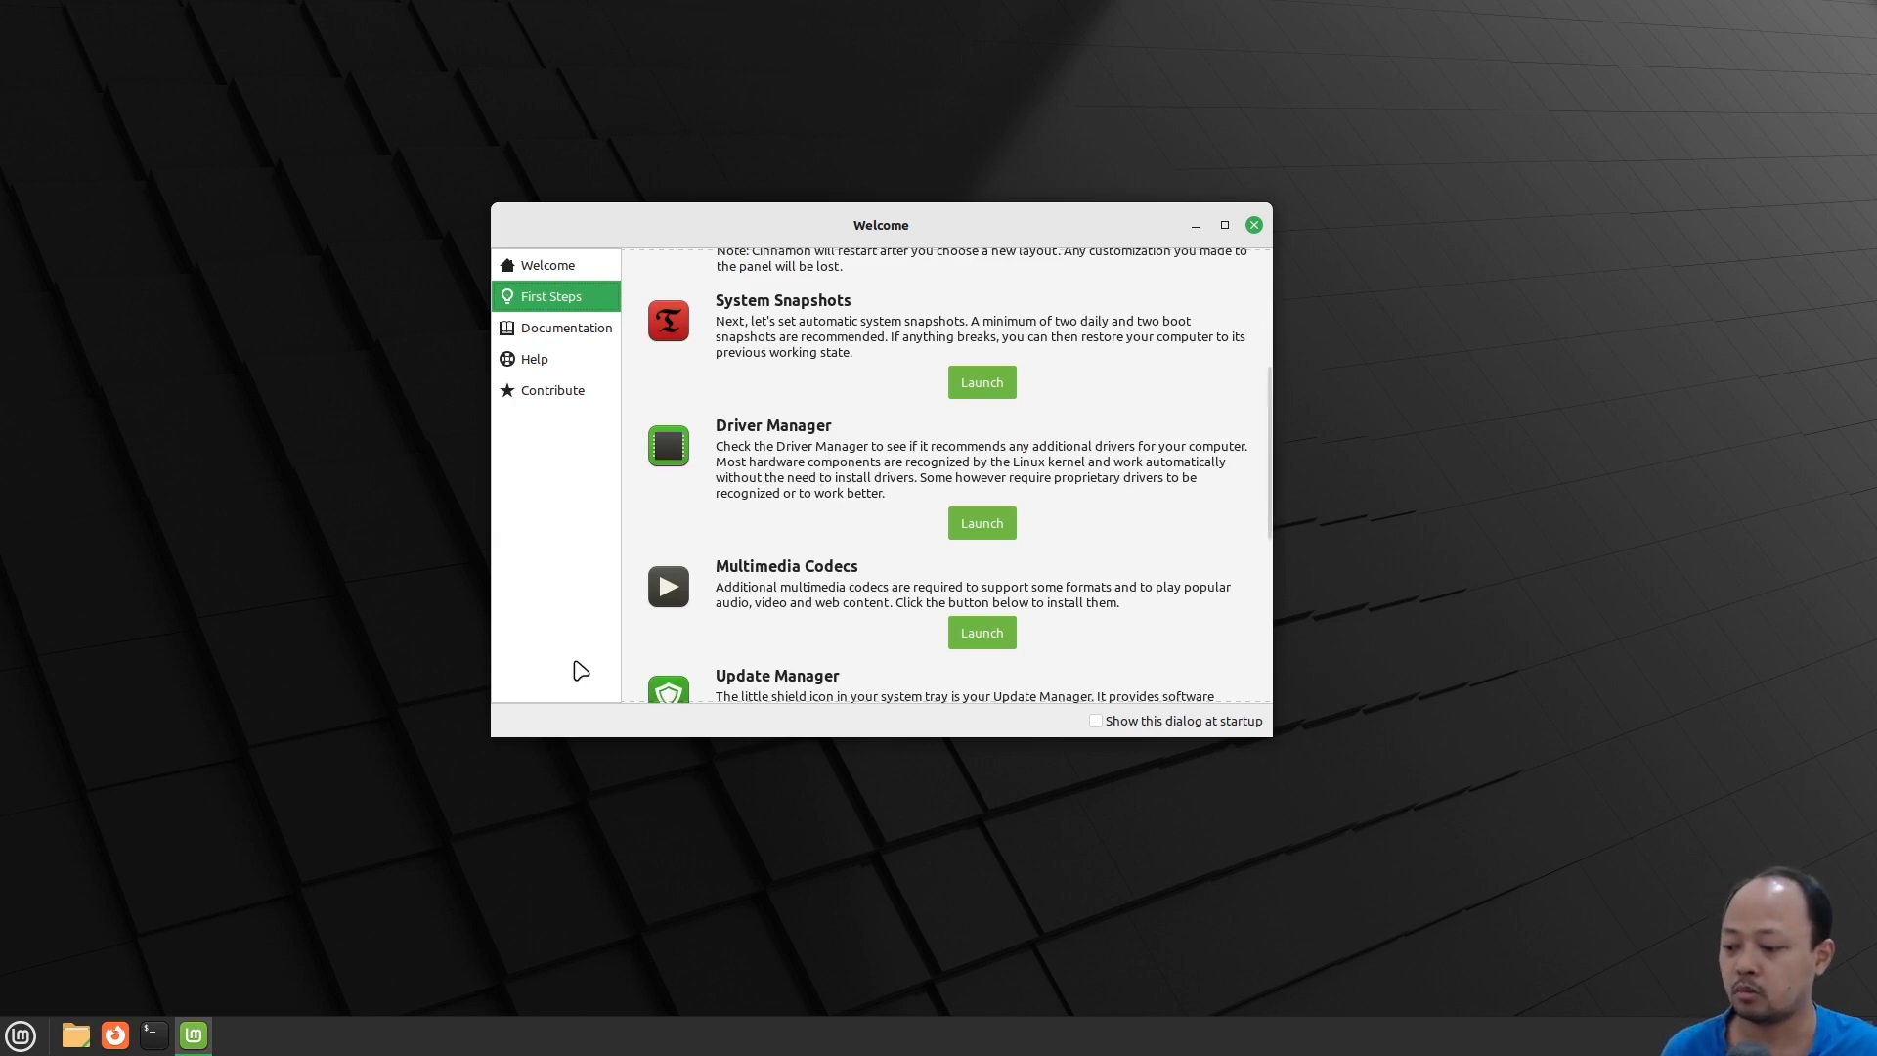
click(20, 1036)
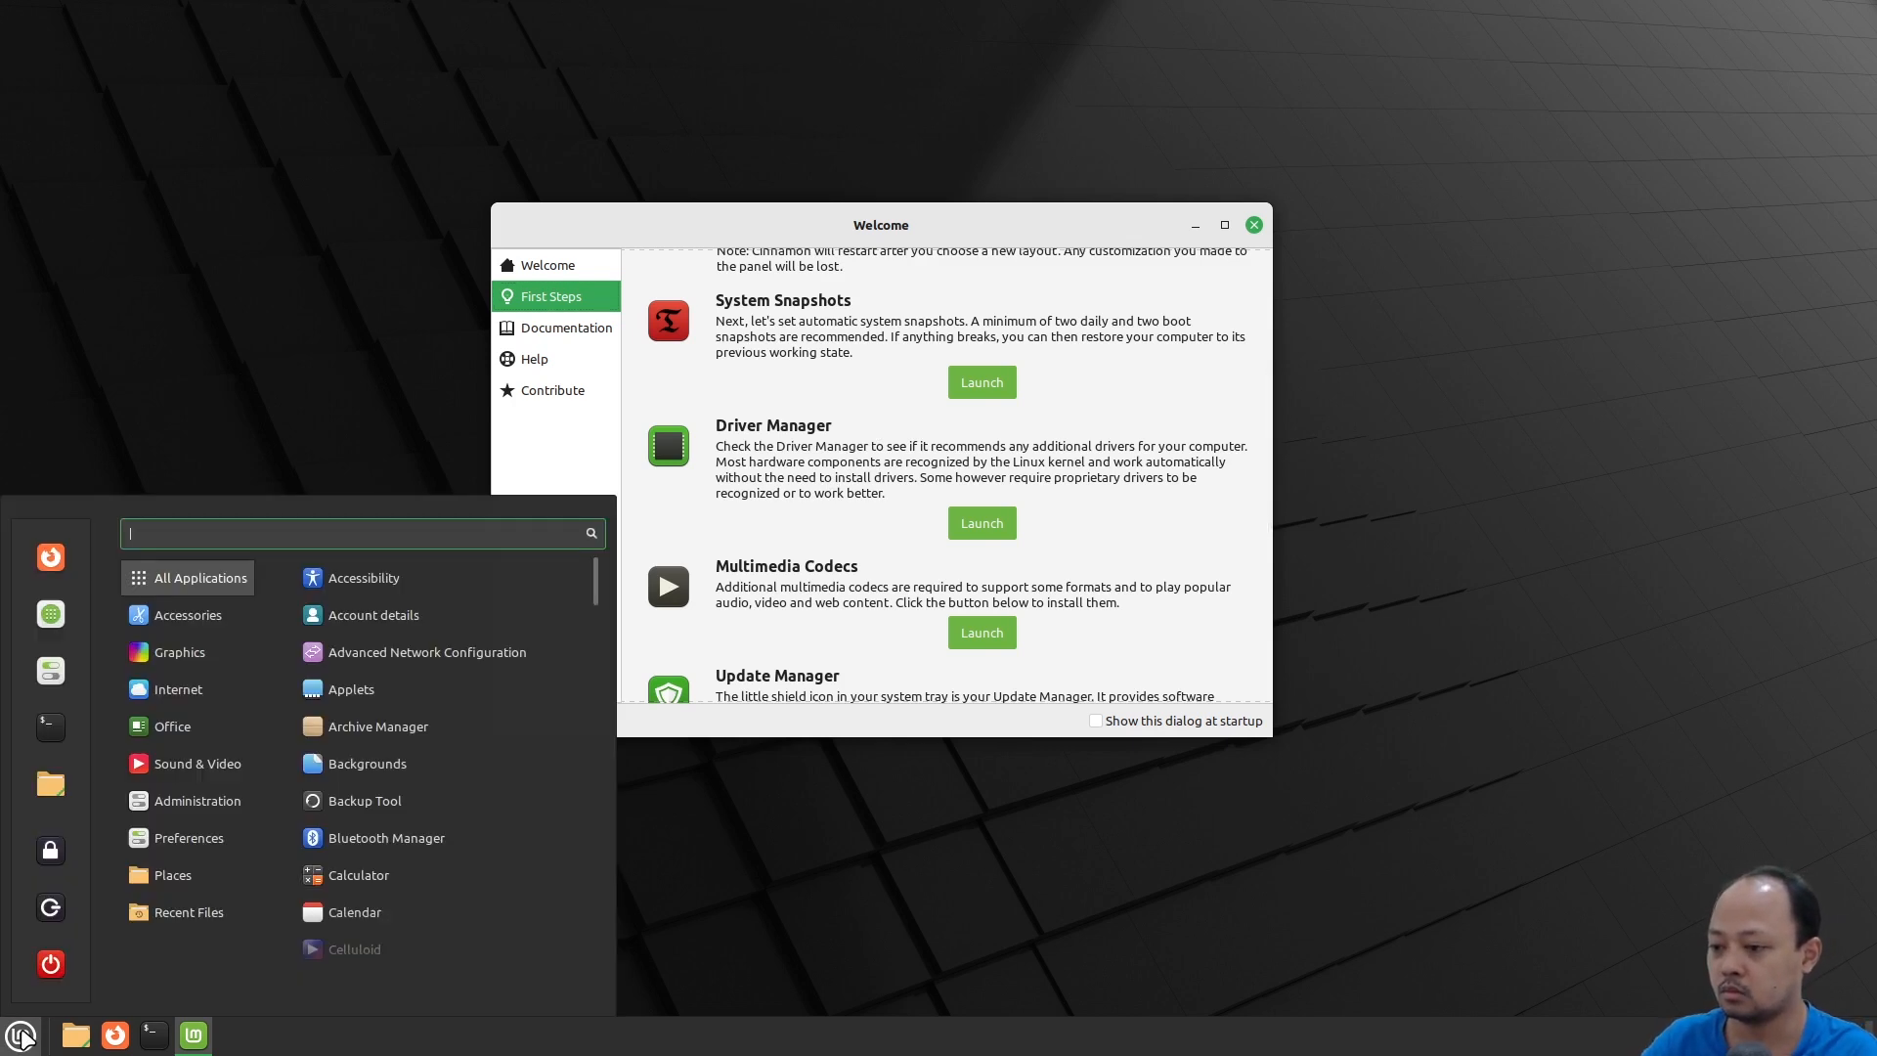
text(driver)
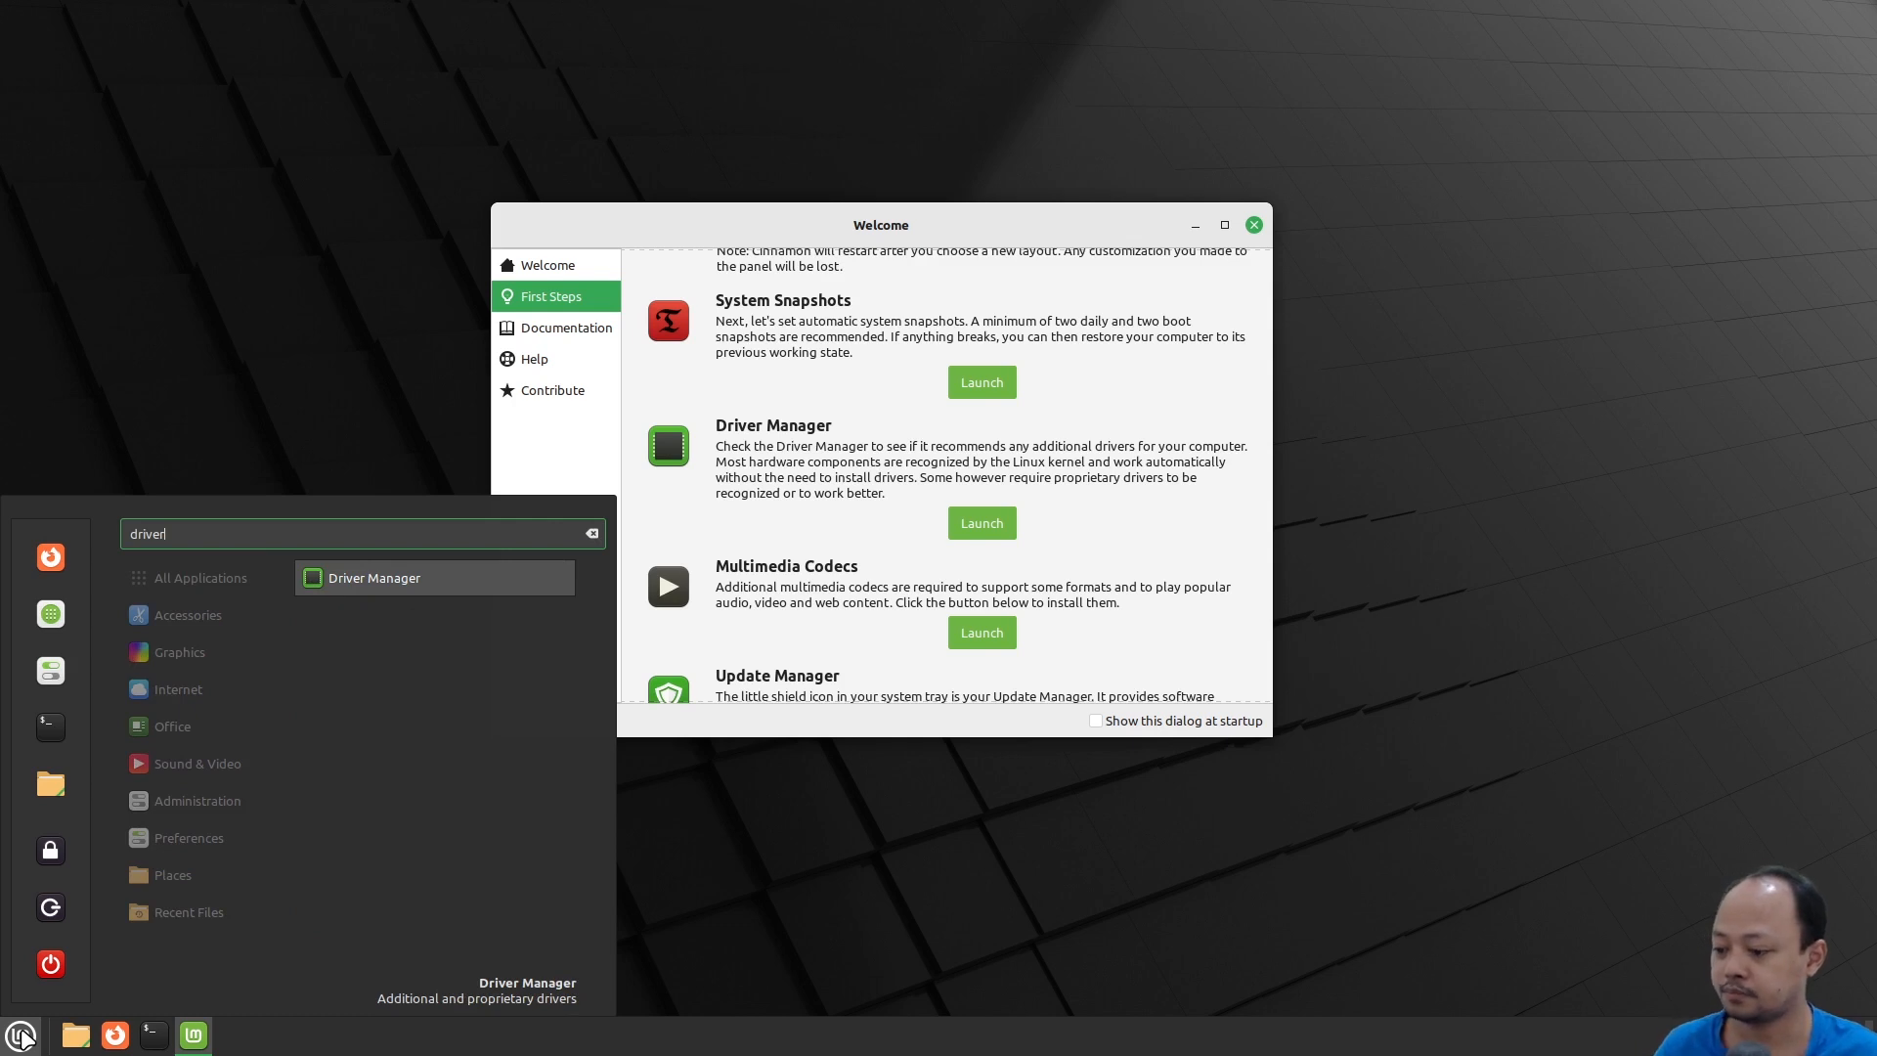
click(1060, 218)
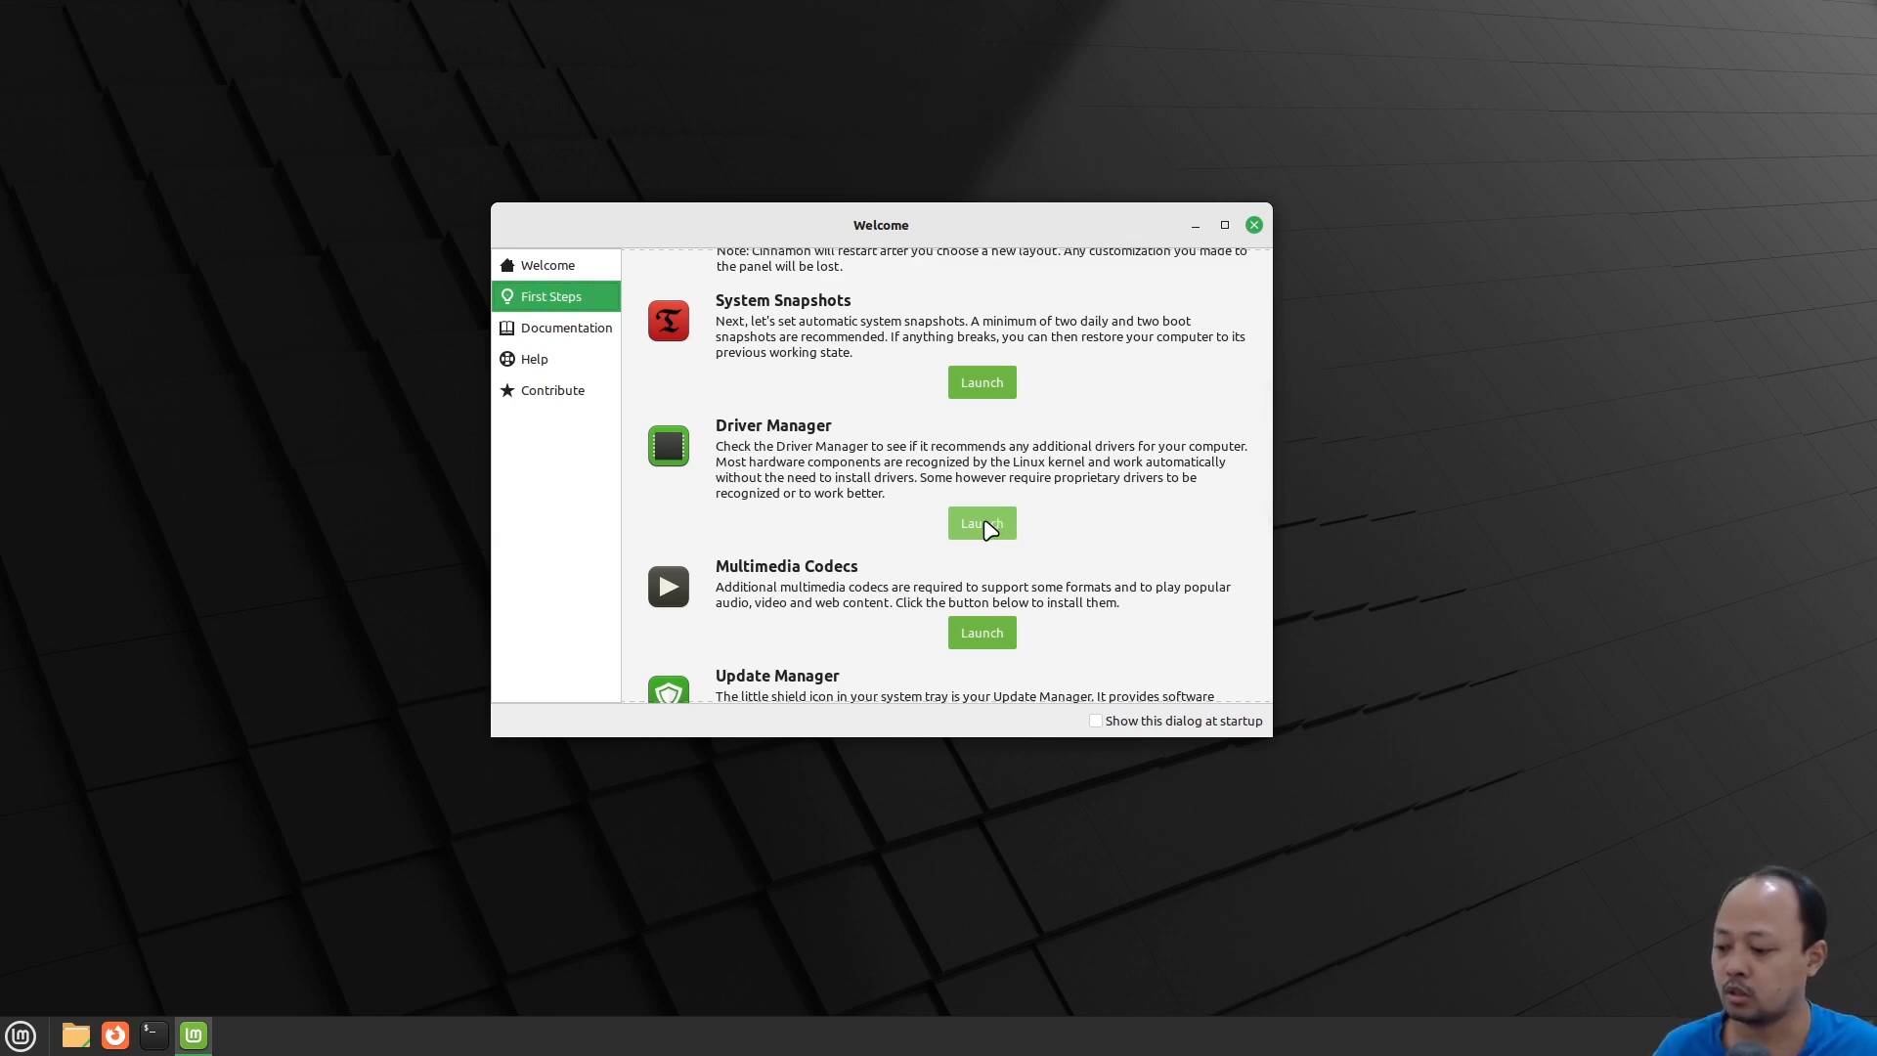
Launch Driver Manager from the First Steps page, and arrange its window and the Welcome window side by side
click(982, 524)
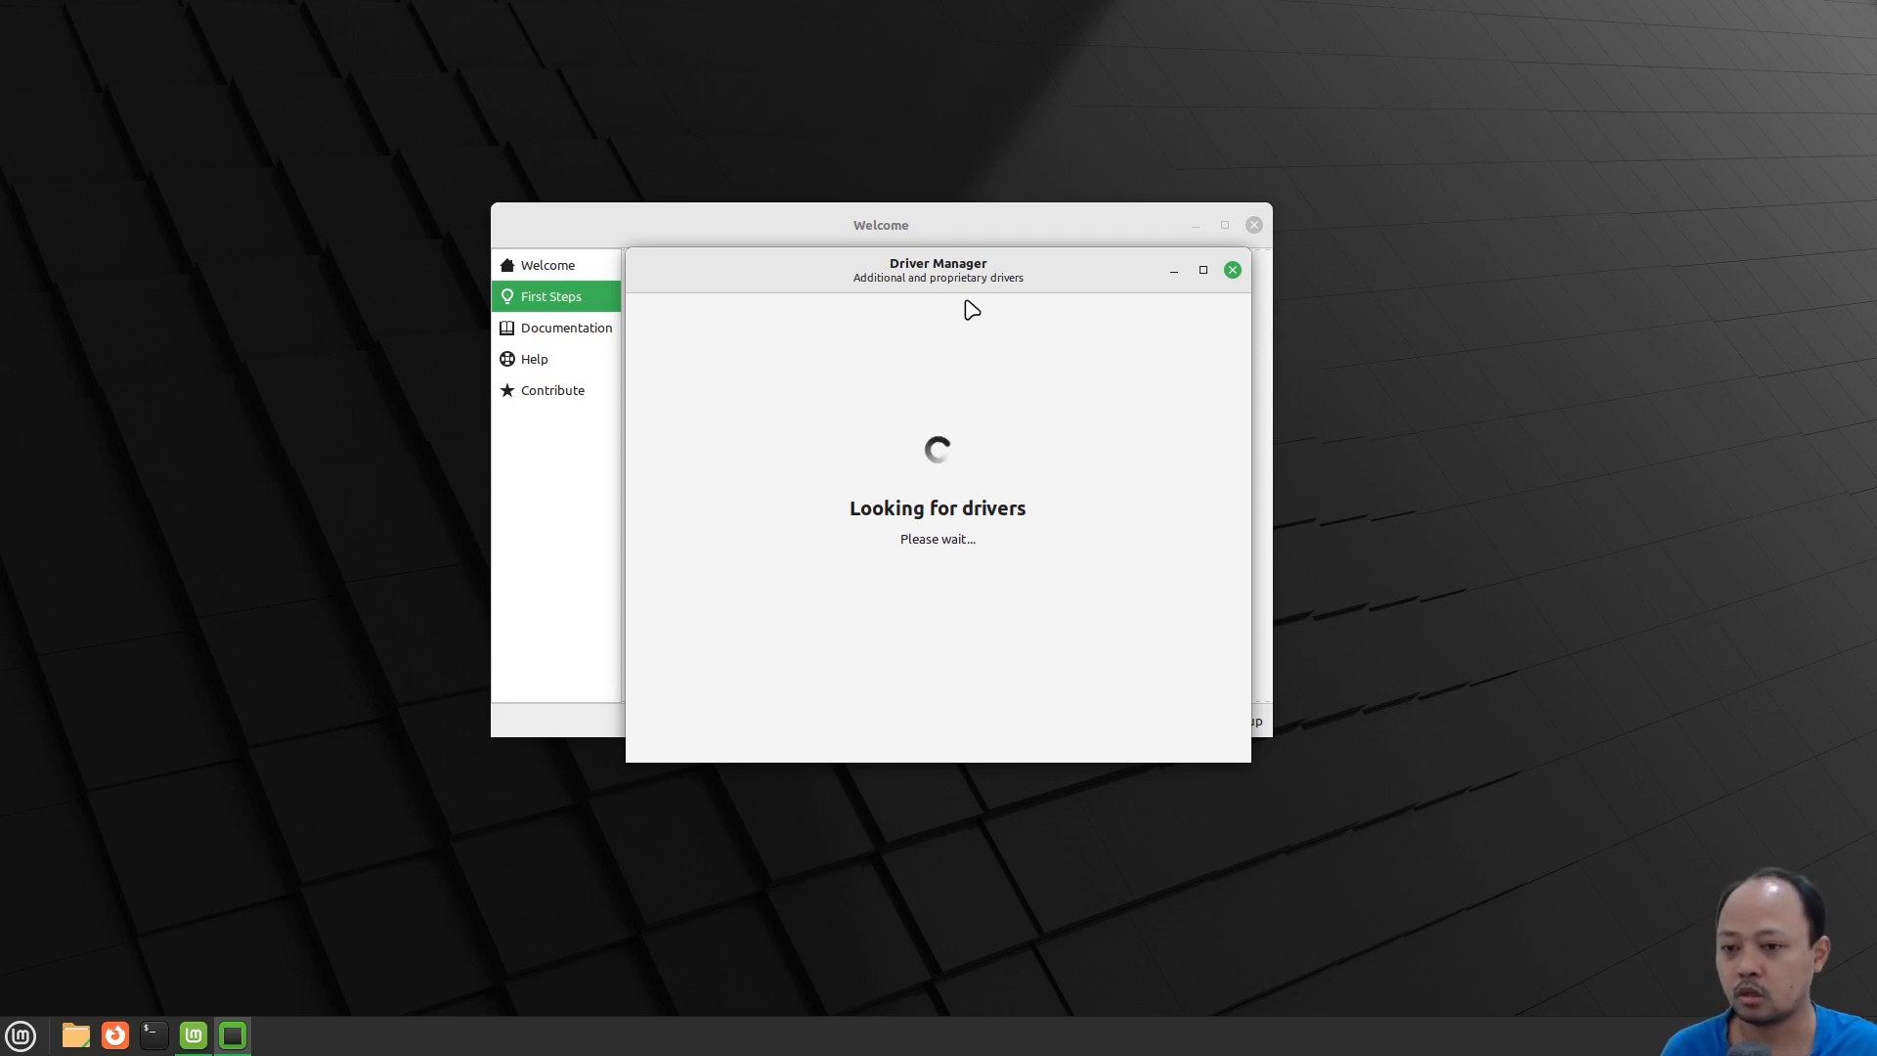
drag(1055, 271, 1607, 181)
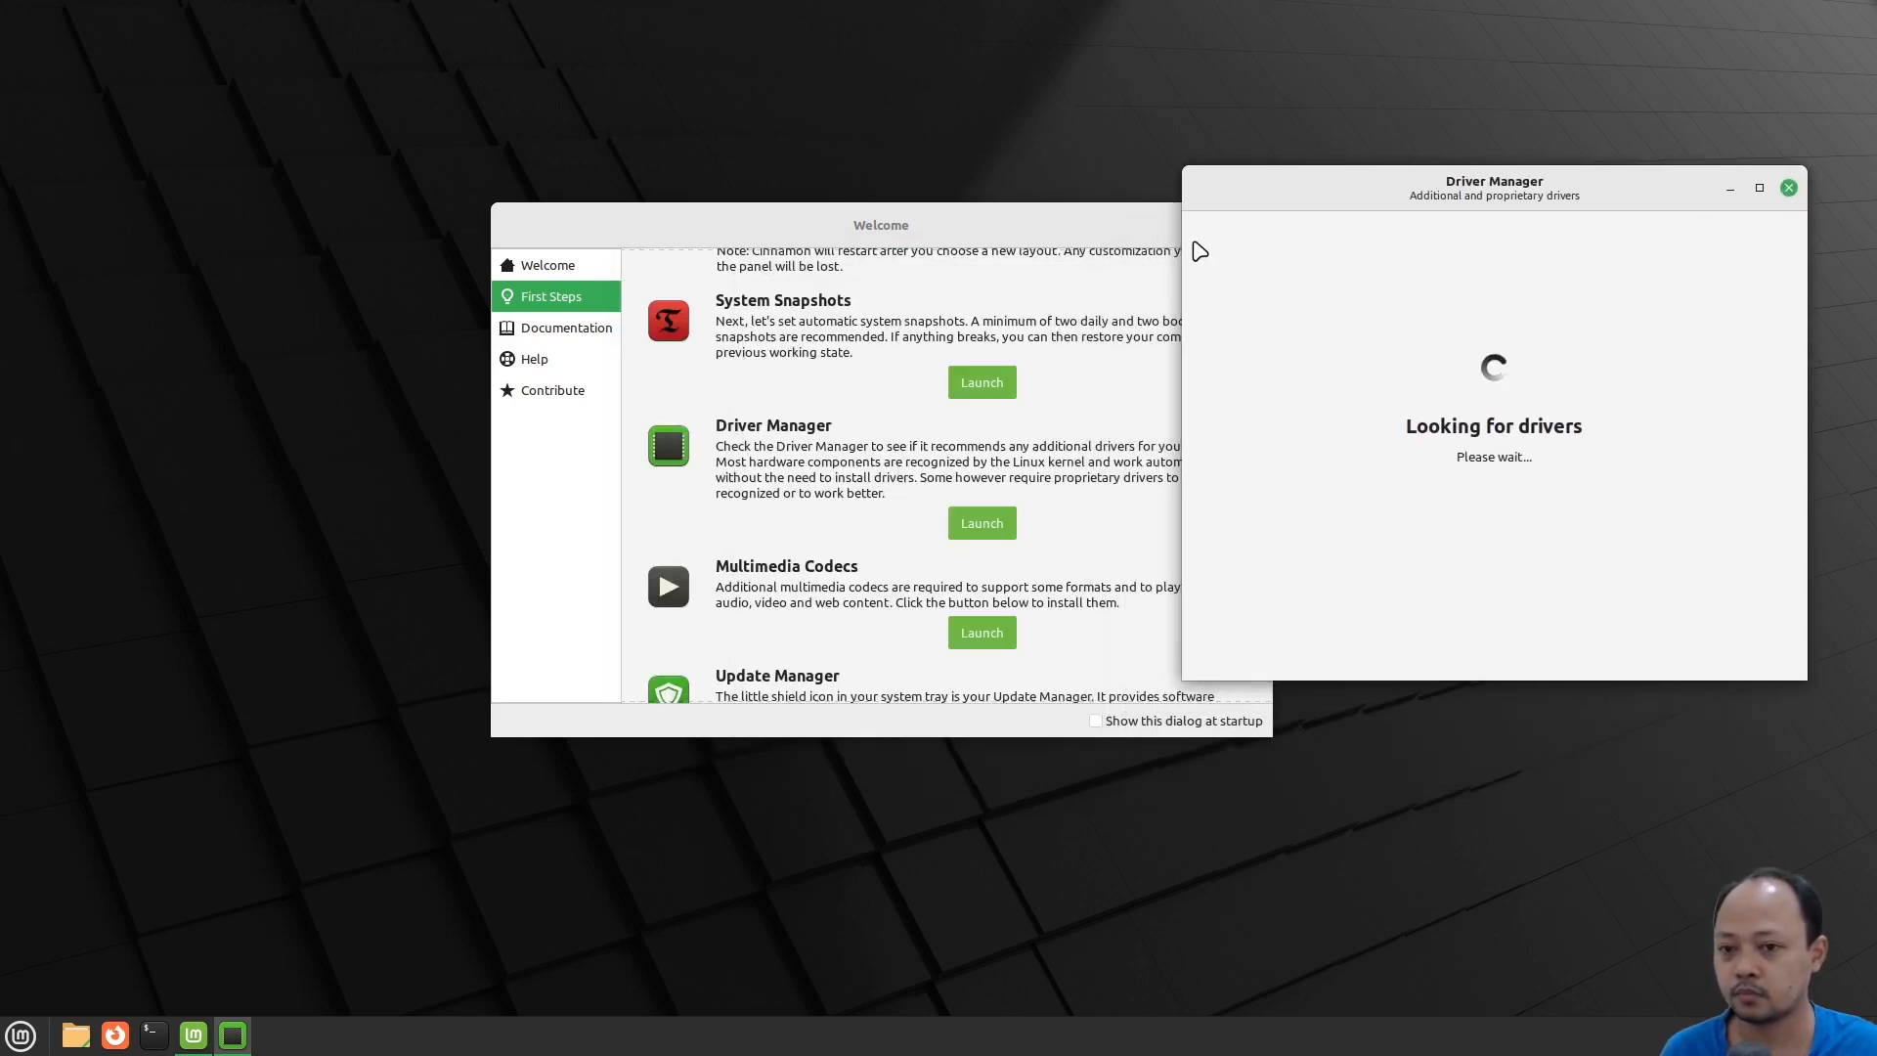
drag(1110, 231, 1003, 246)
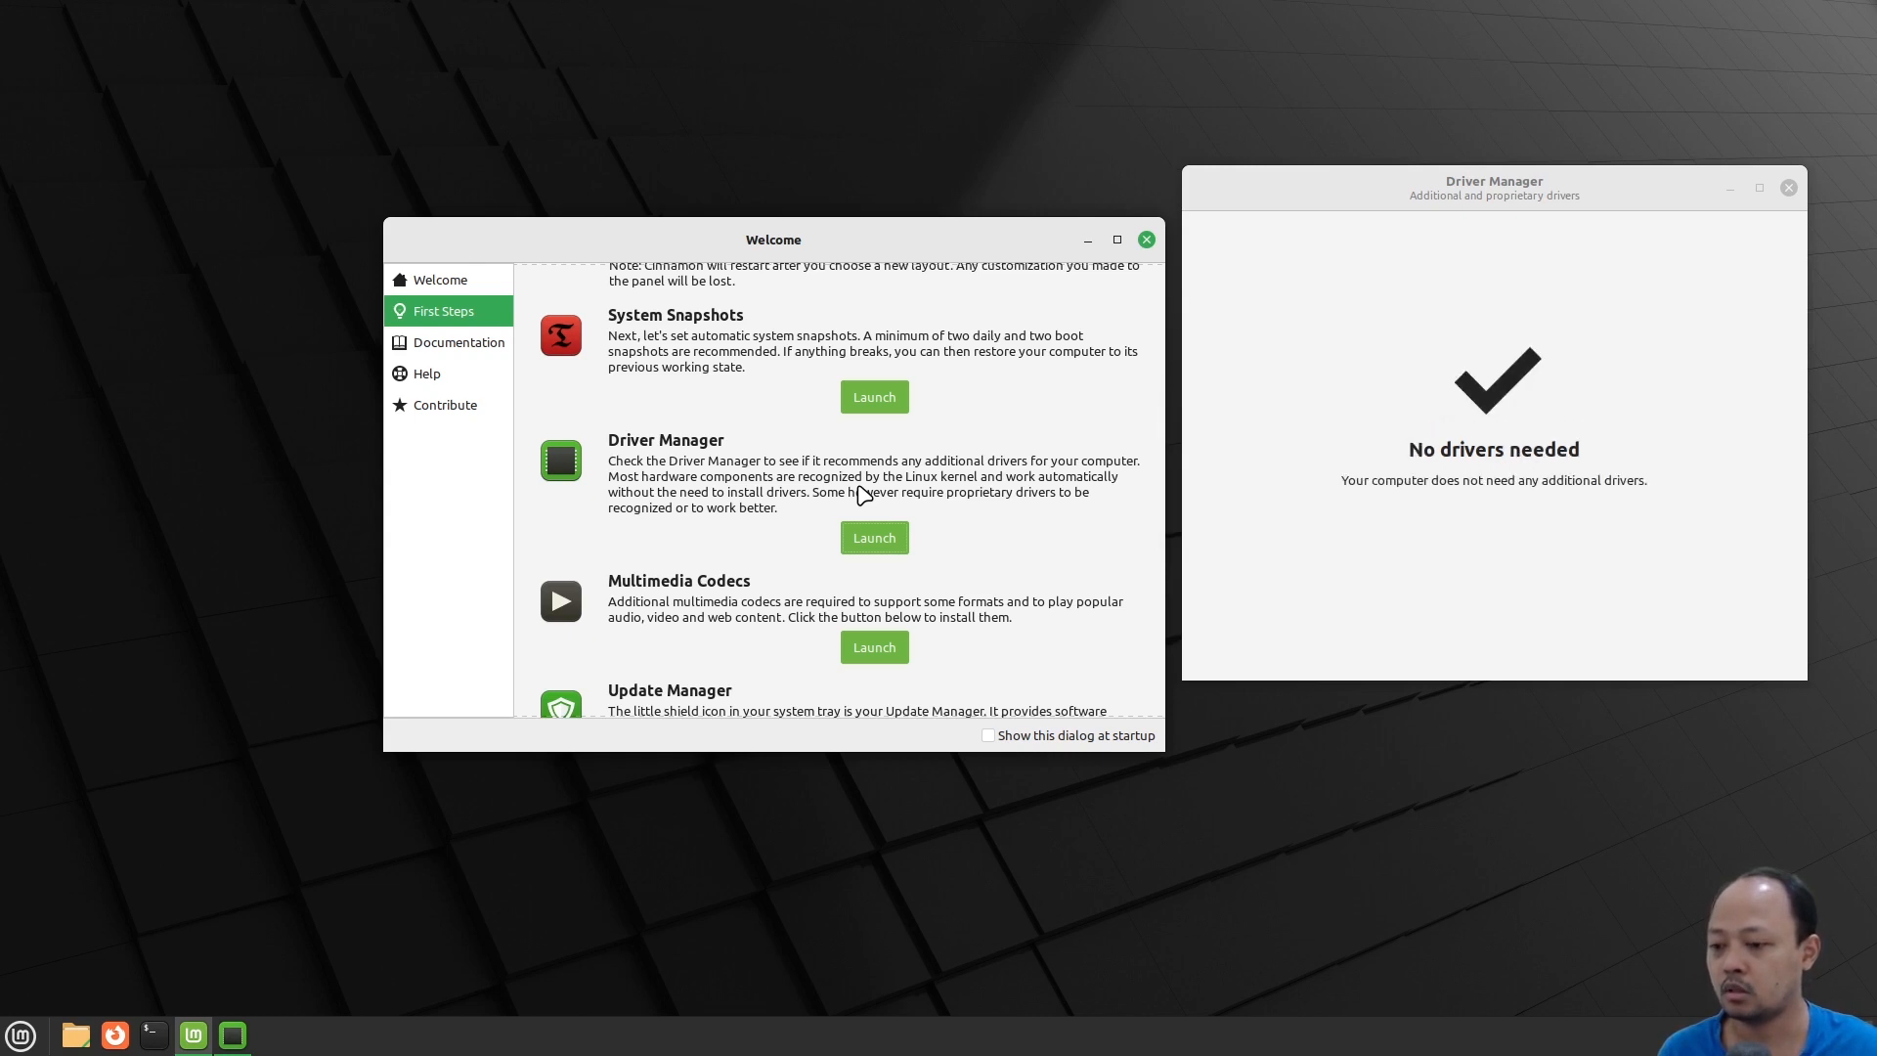
Launch Update Manager from the First Steps page and accept its introduction page
scroll(913, 518, down, 5)
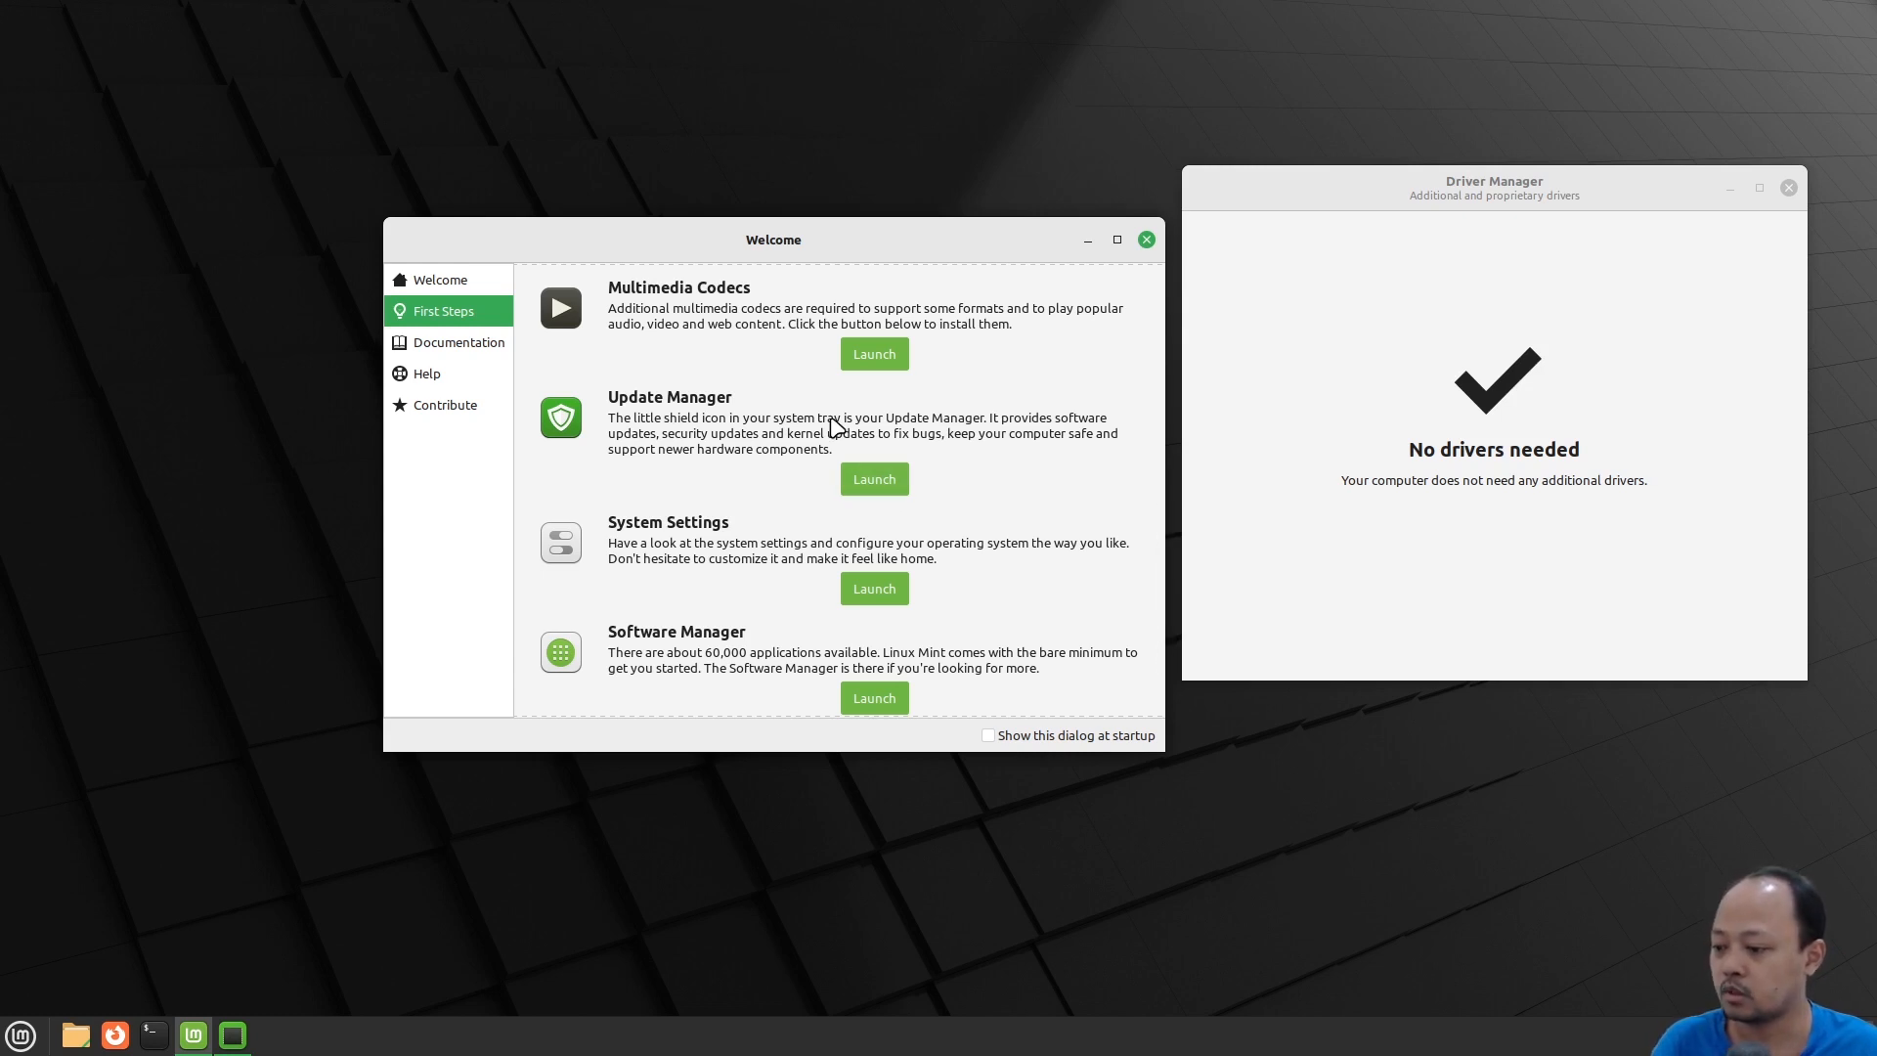
click(876, 481)
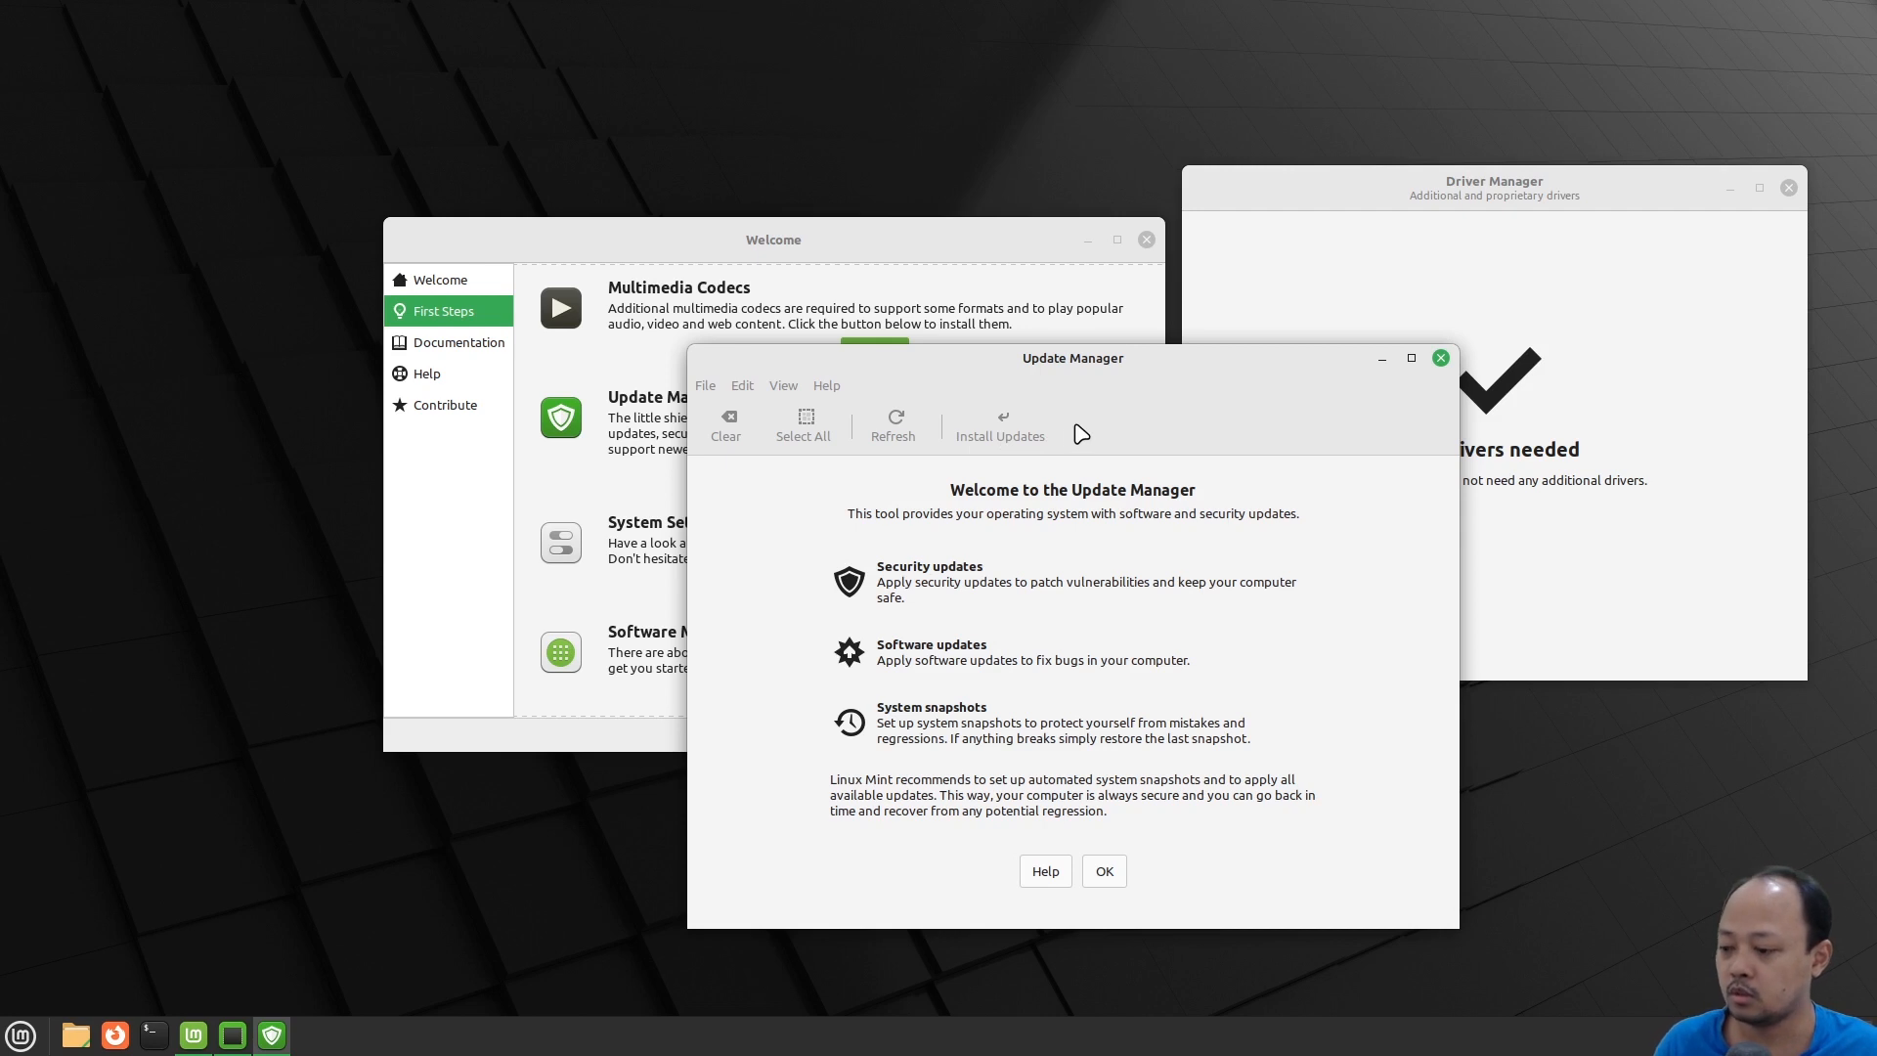
click(1109, 872)
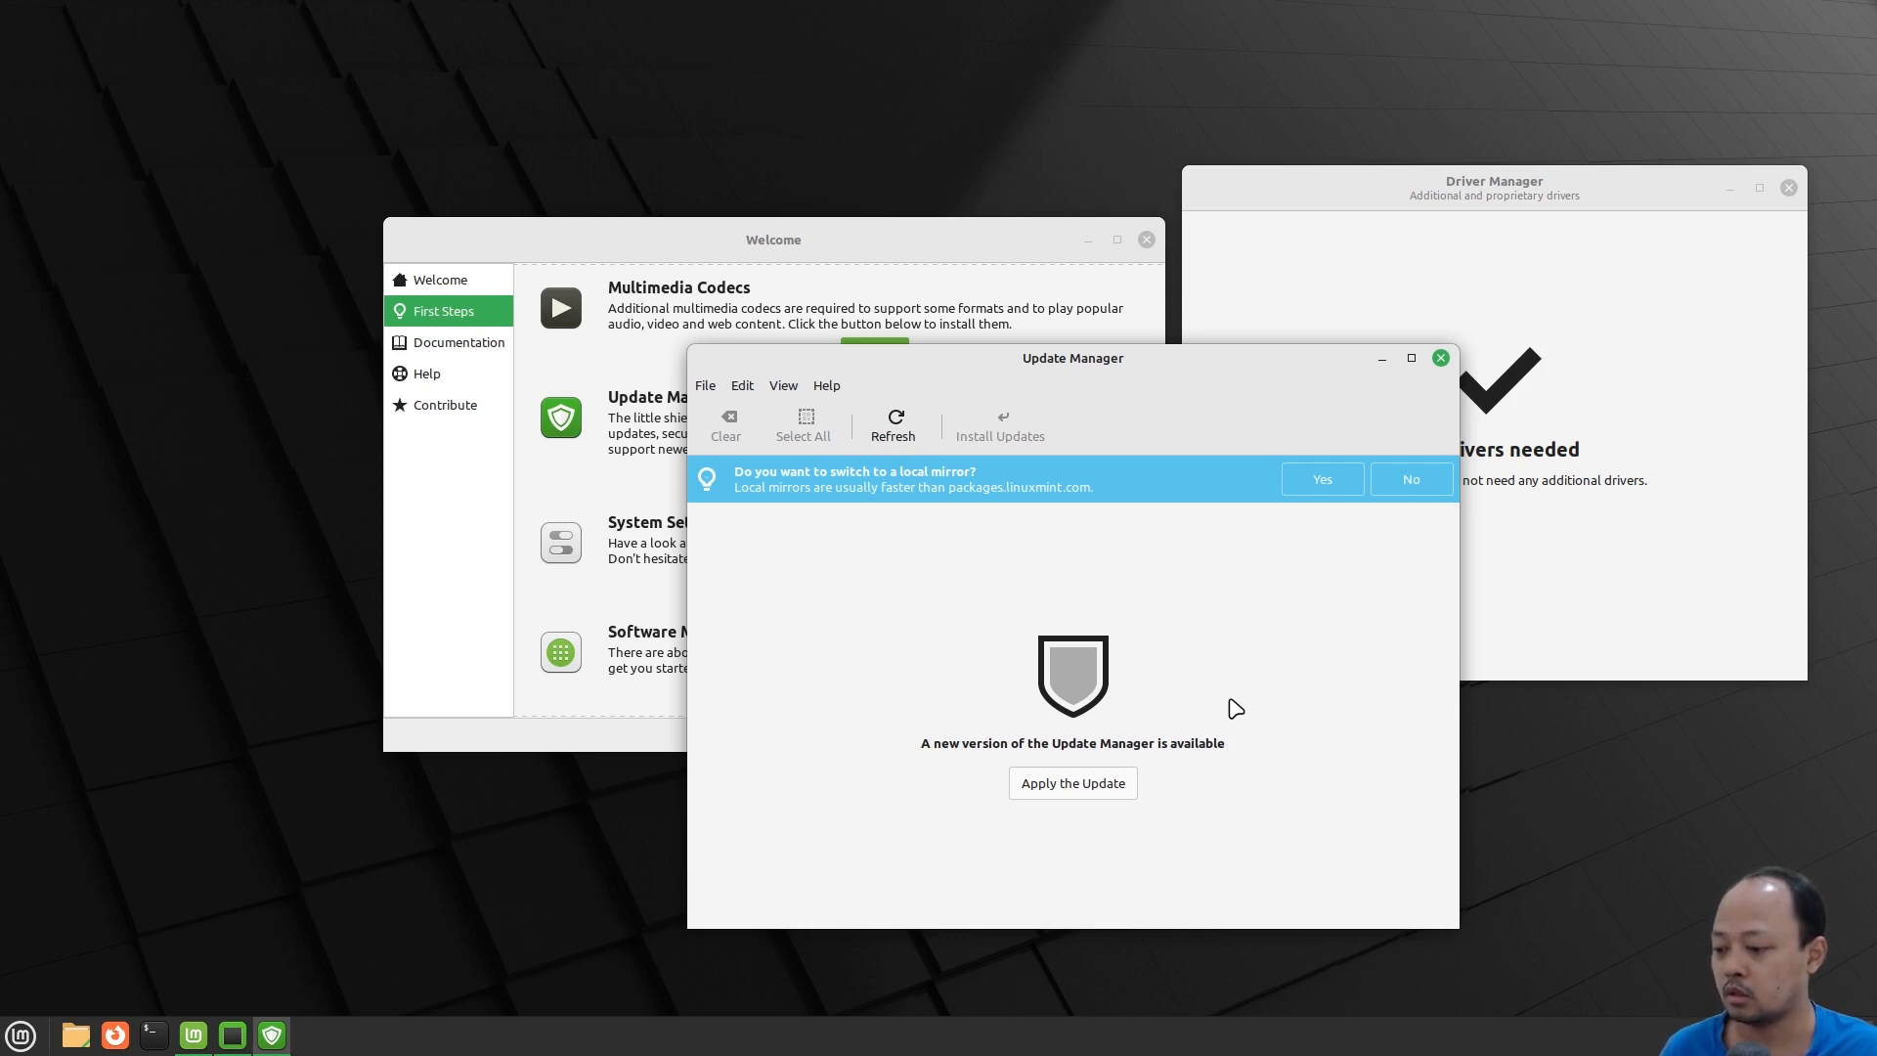
Look up Update Manager by searching the applications for "update", and close the open Update Manager and Driver Manager windows
click(11, 1040)
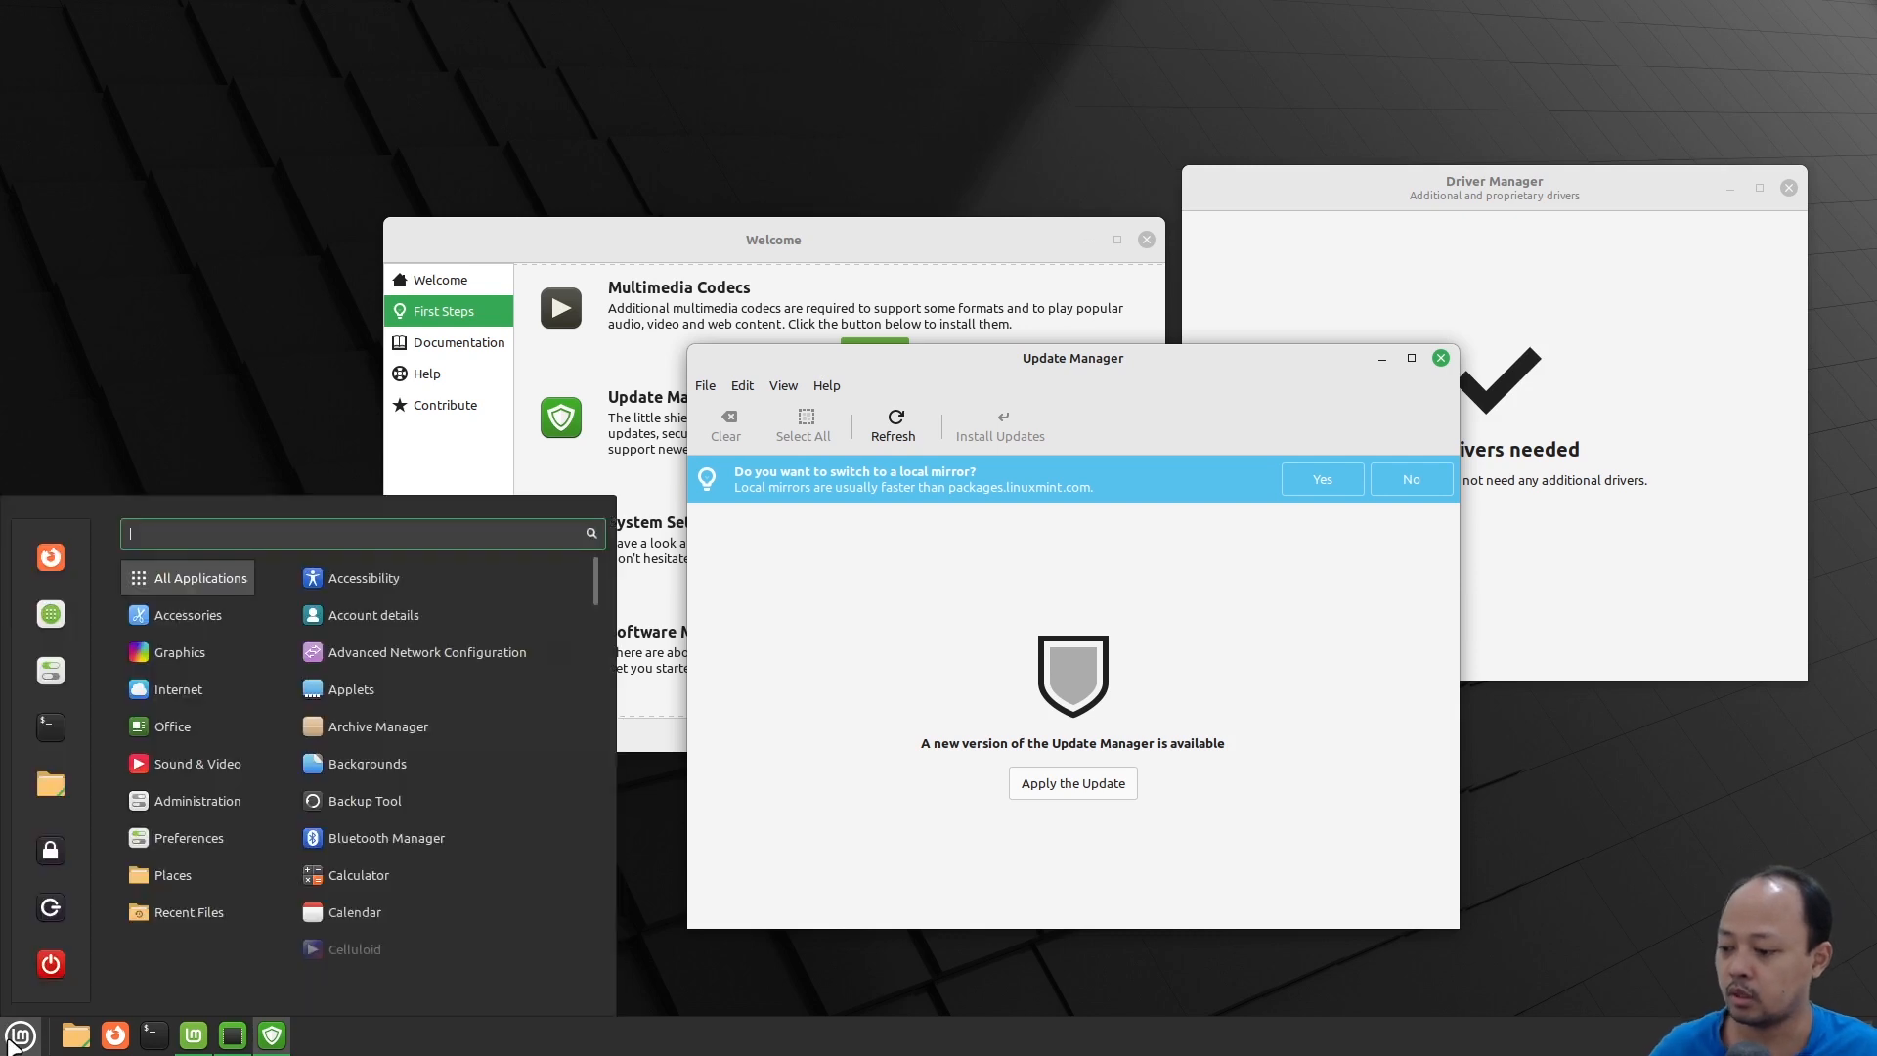
text(j)
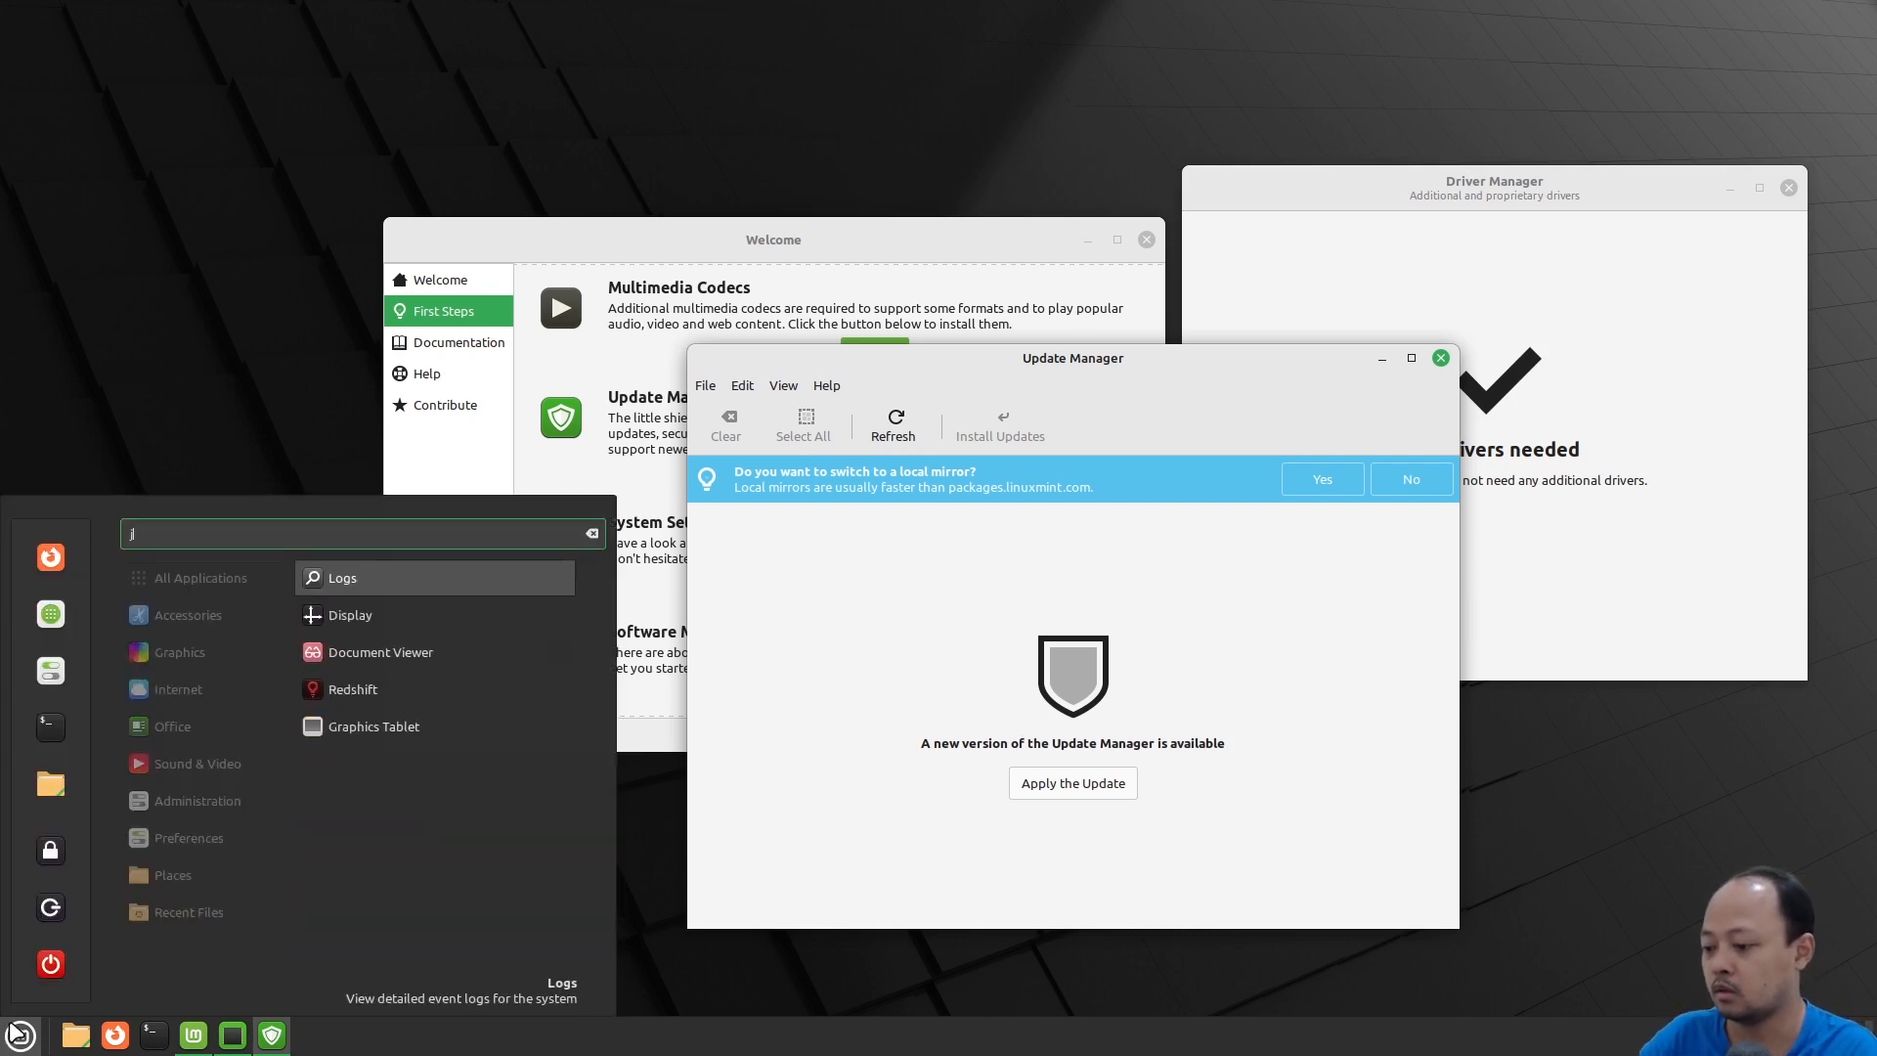
key(BackSpace)
text(update)
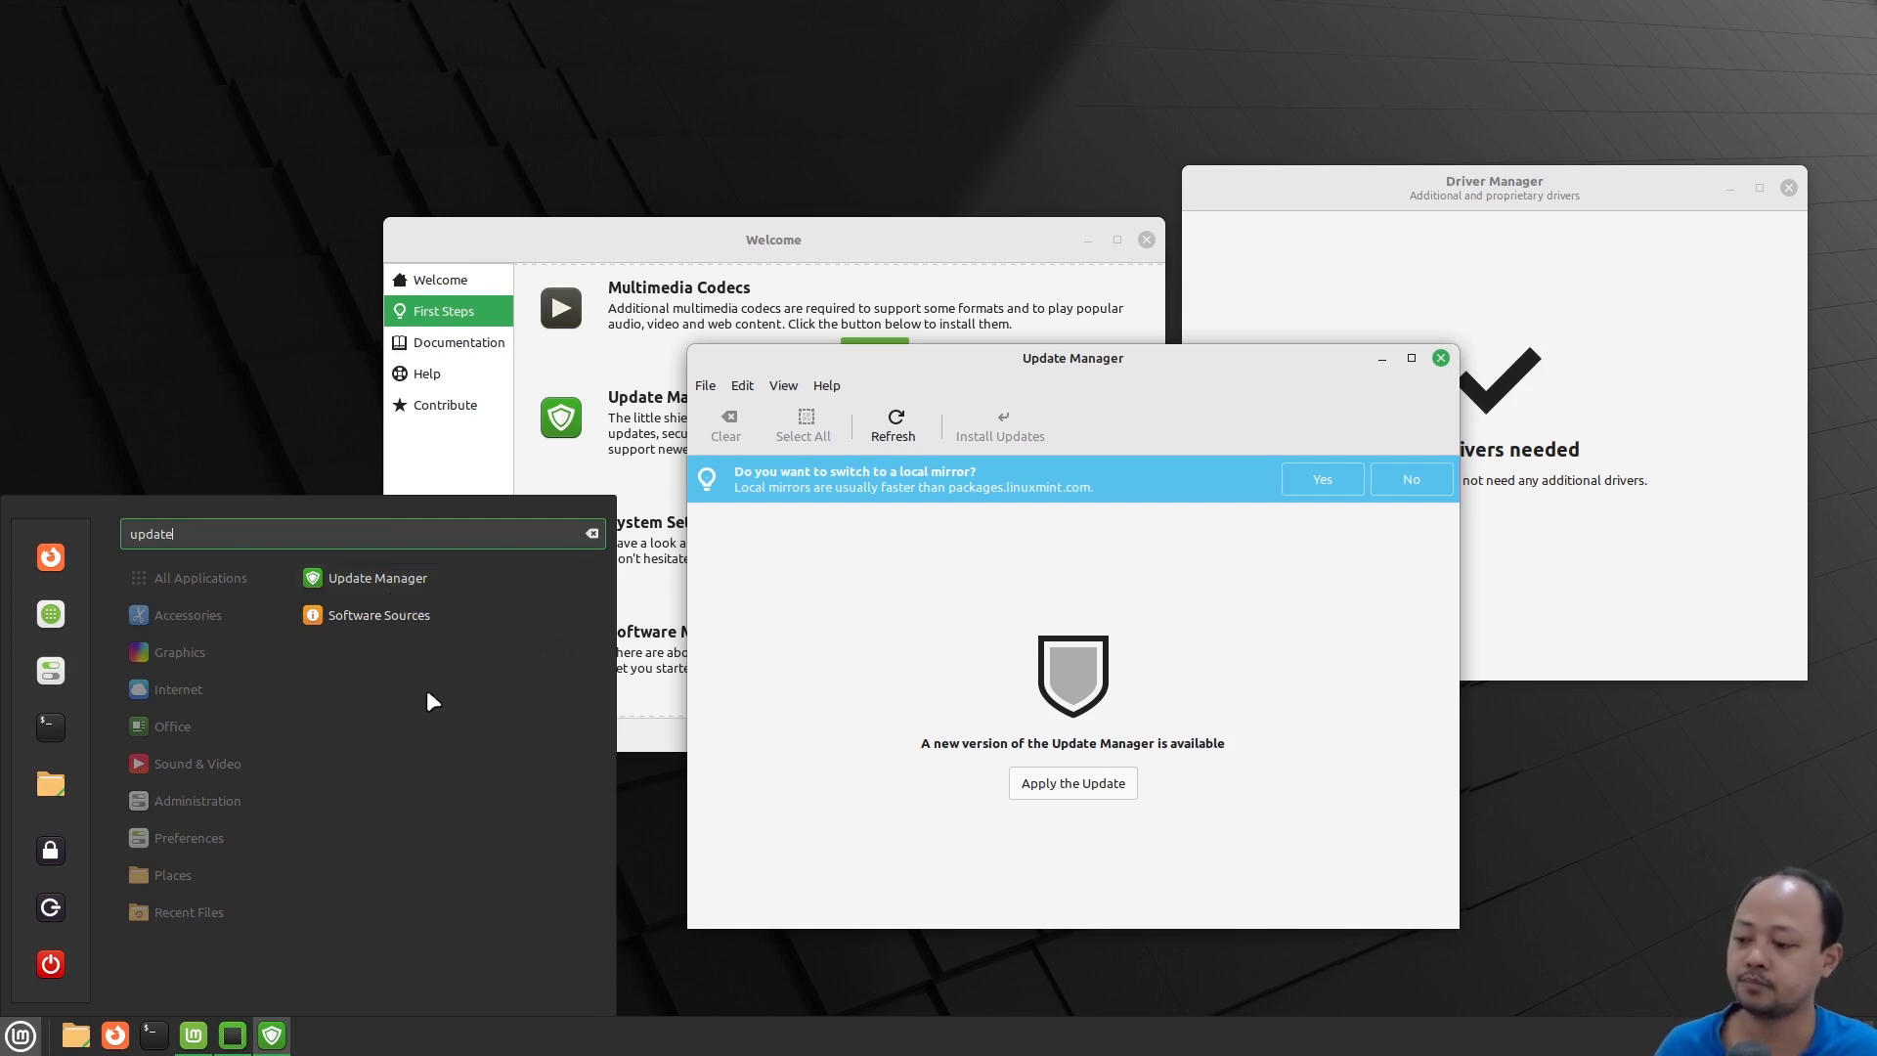
click(1180, 375)
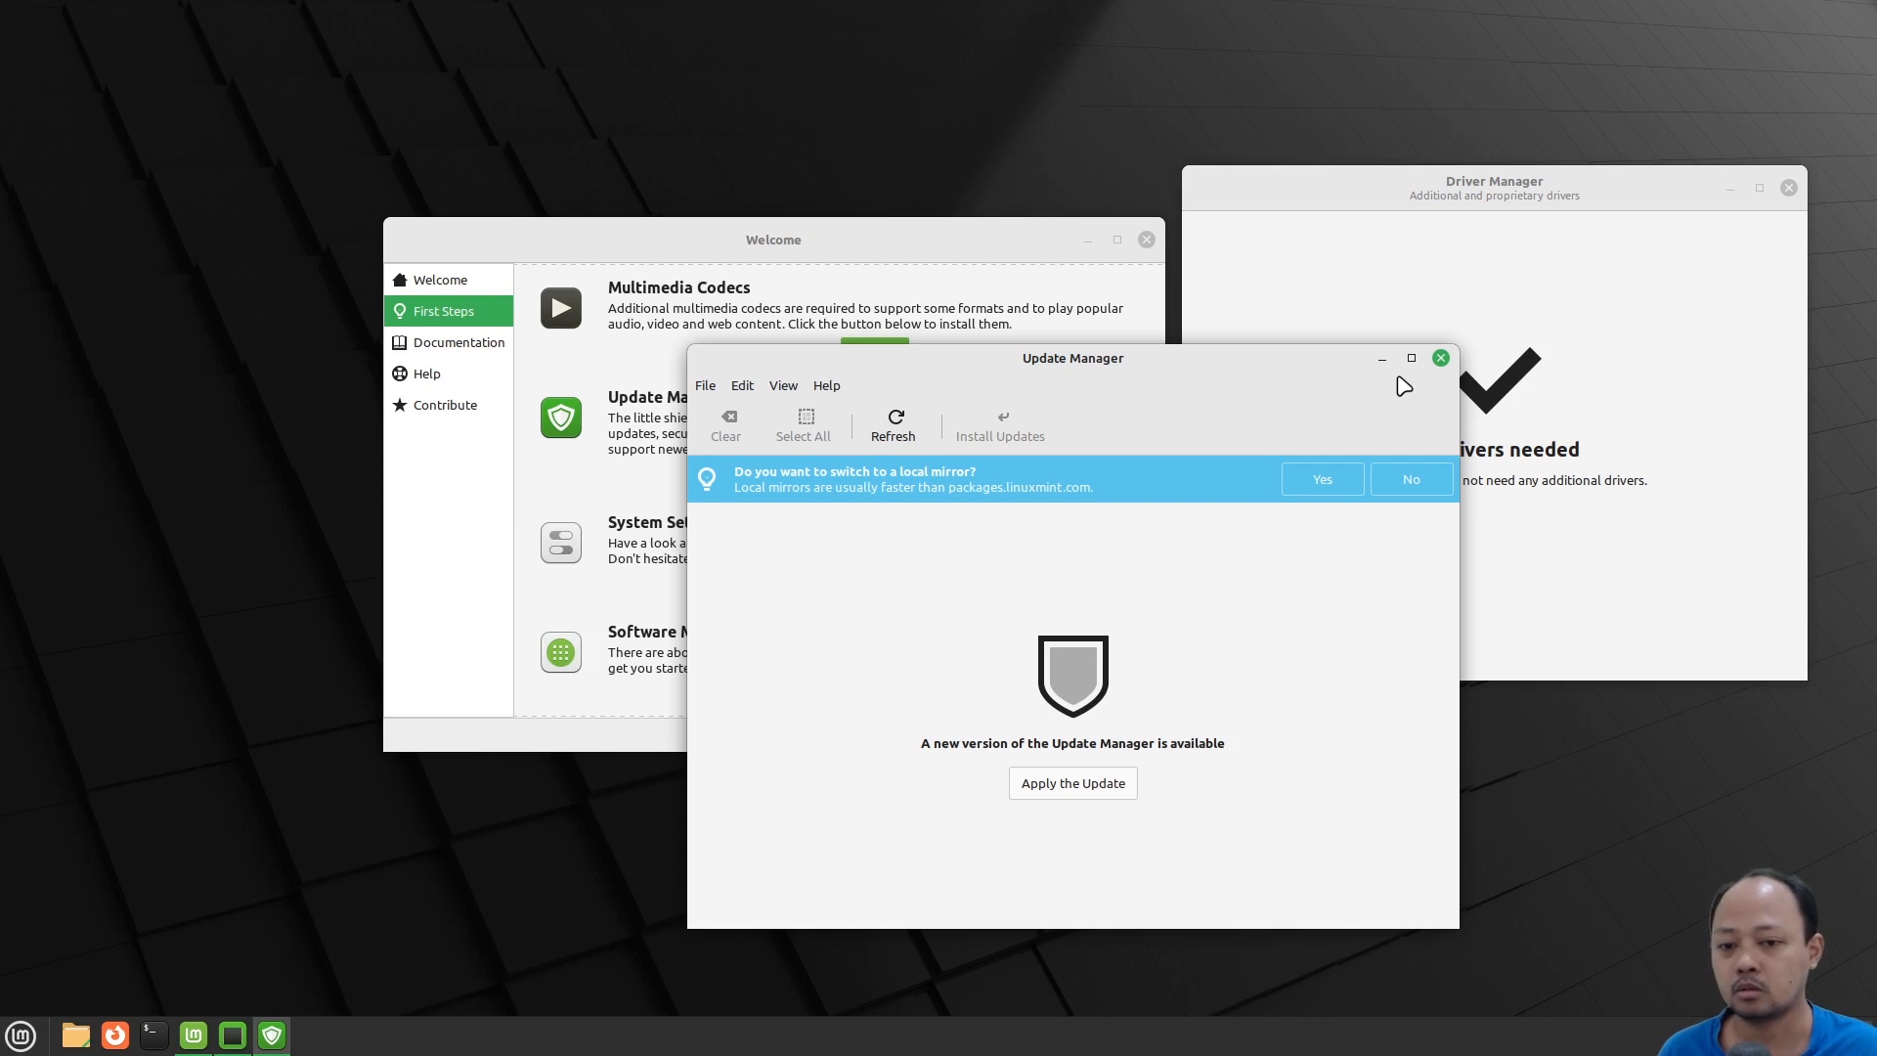
click(1441, 359)
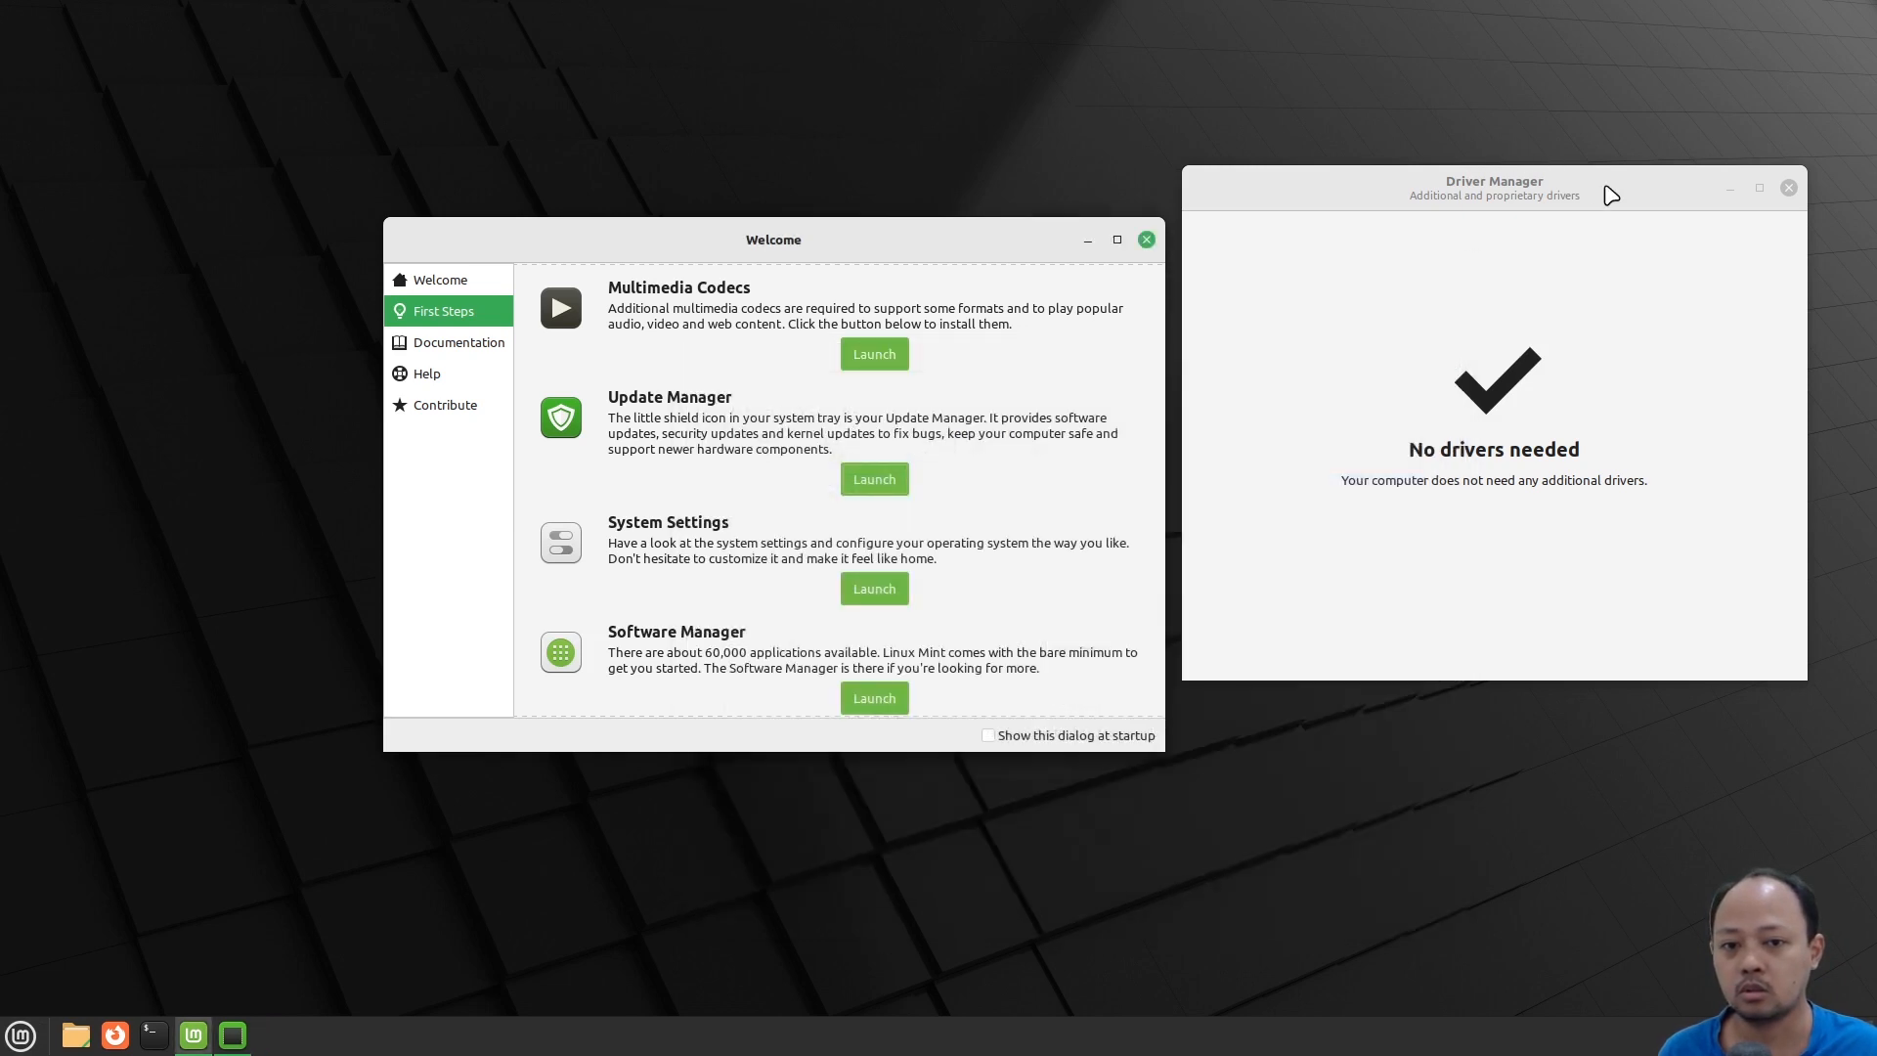
click(1789, 188)
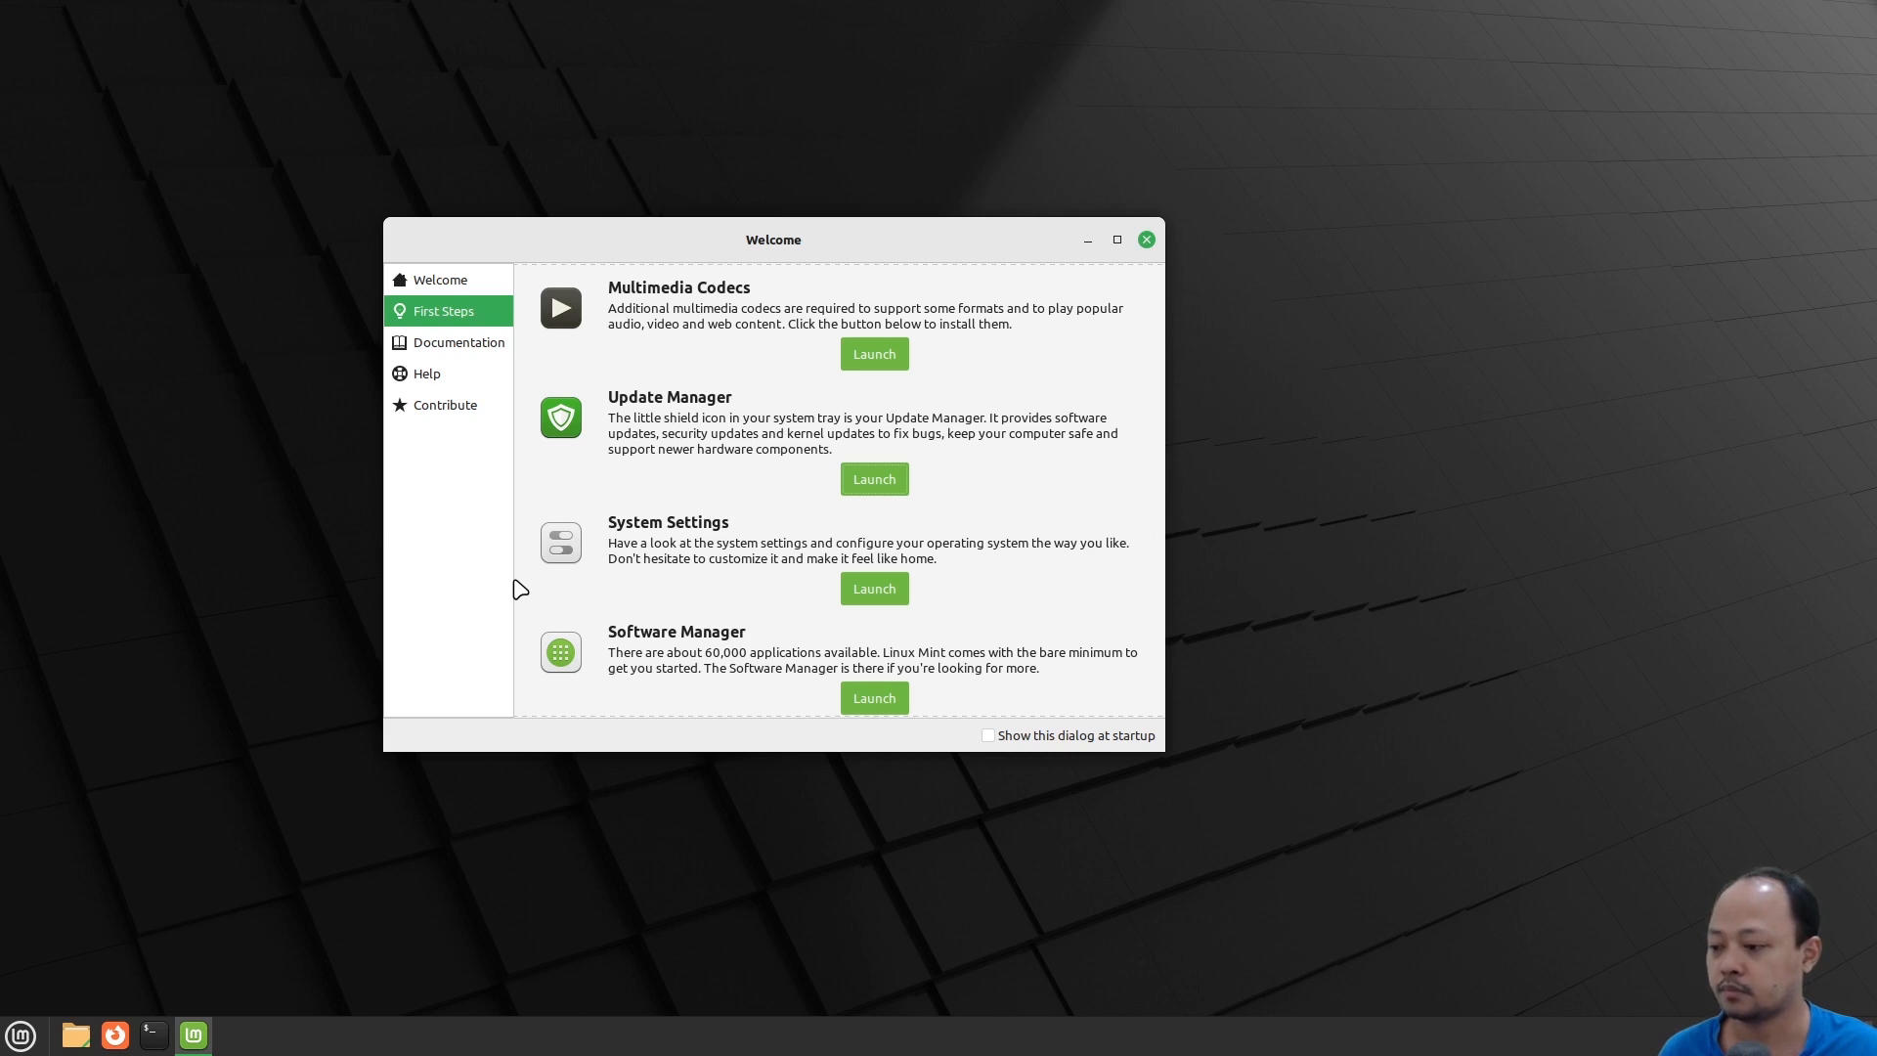
Search the applications for "soft", dismiss the results, and launch Software Manager from the First Steps page
scroll(630, 530, down, 2)
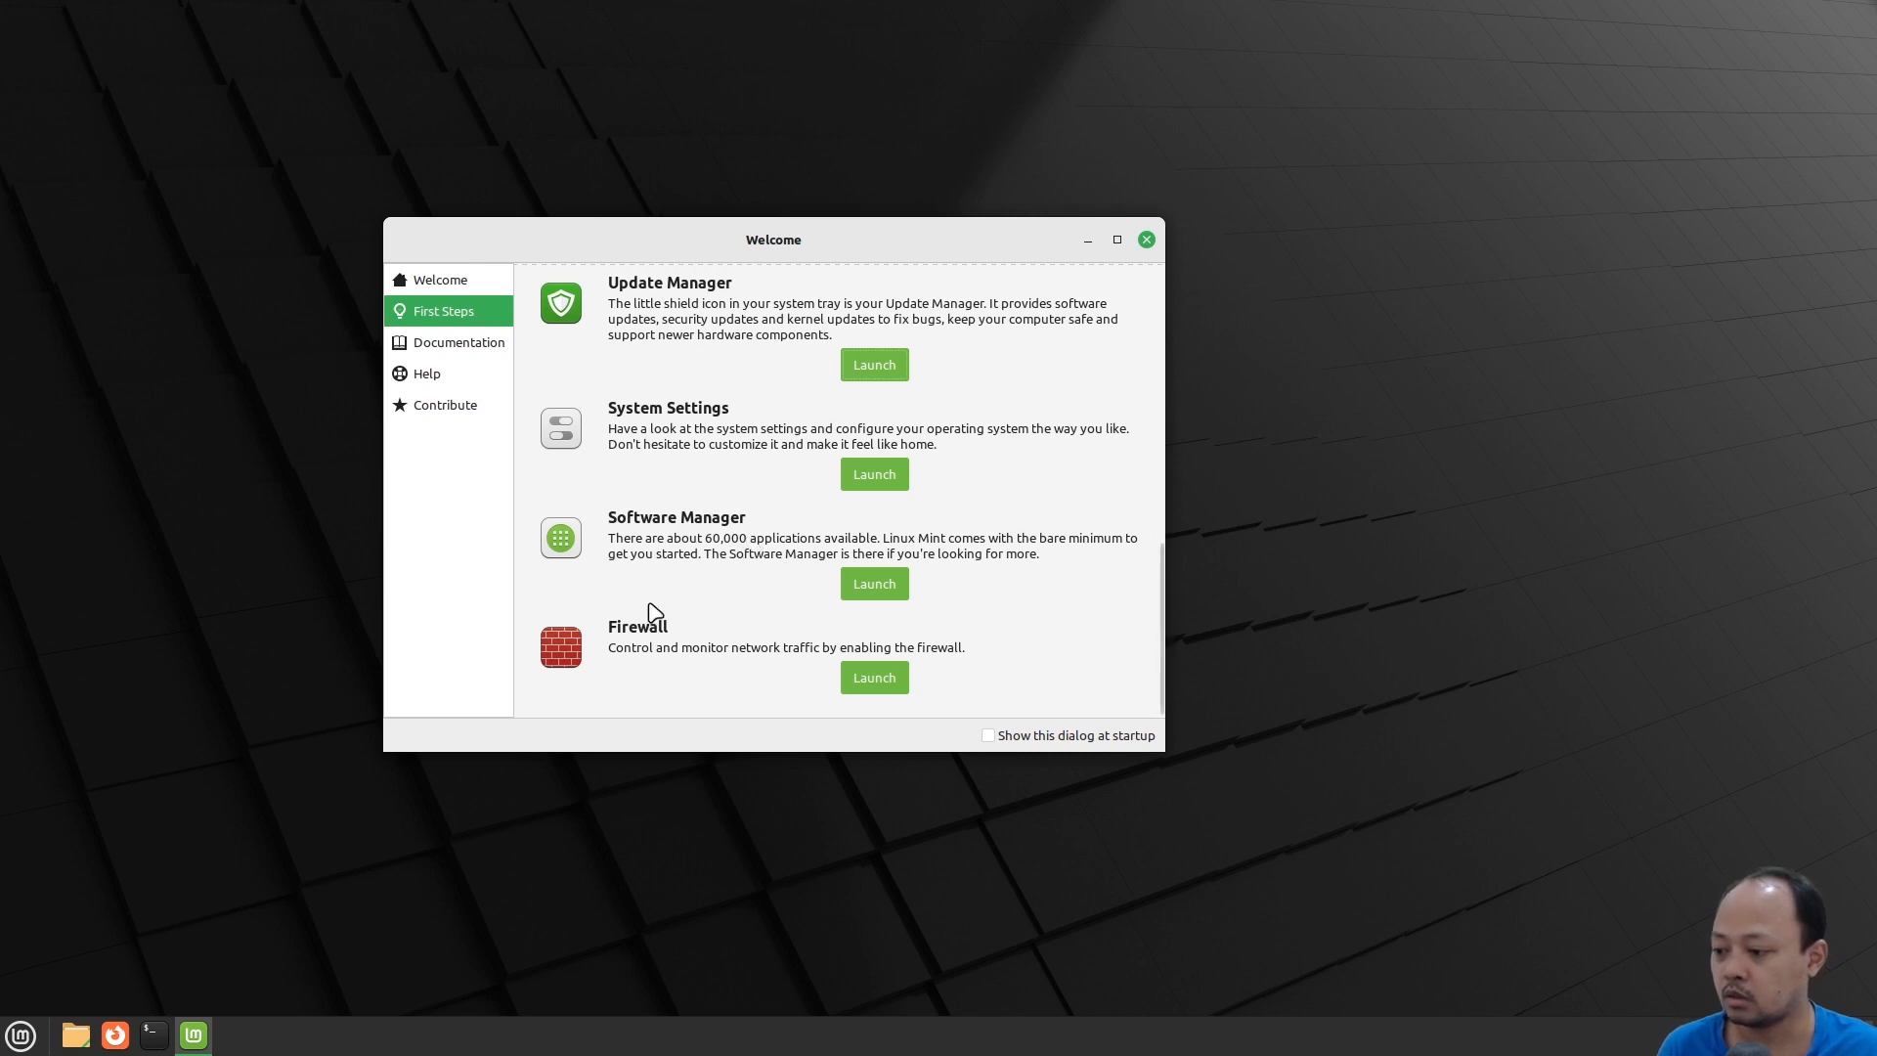
click(19, 1035)
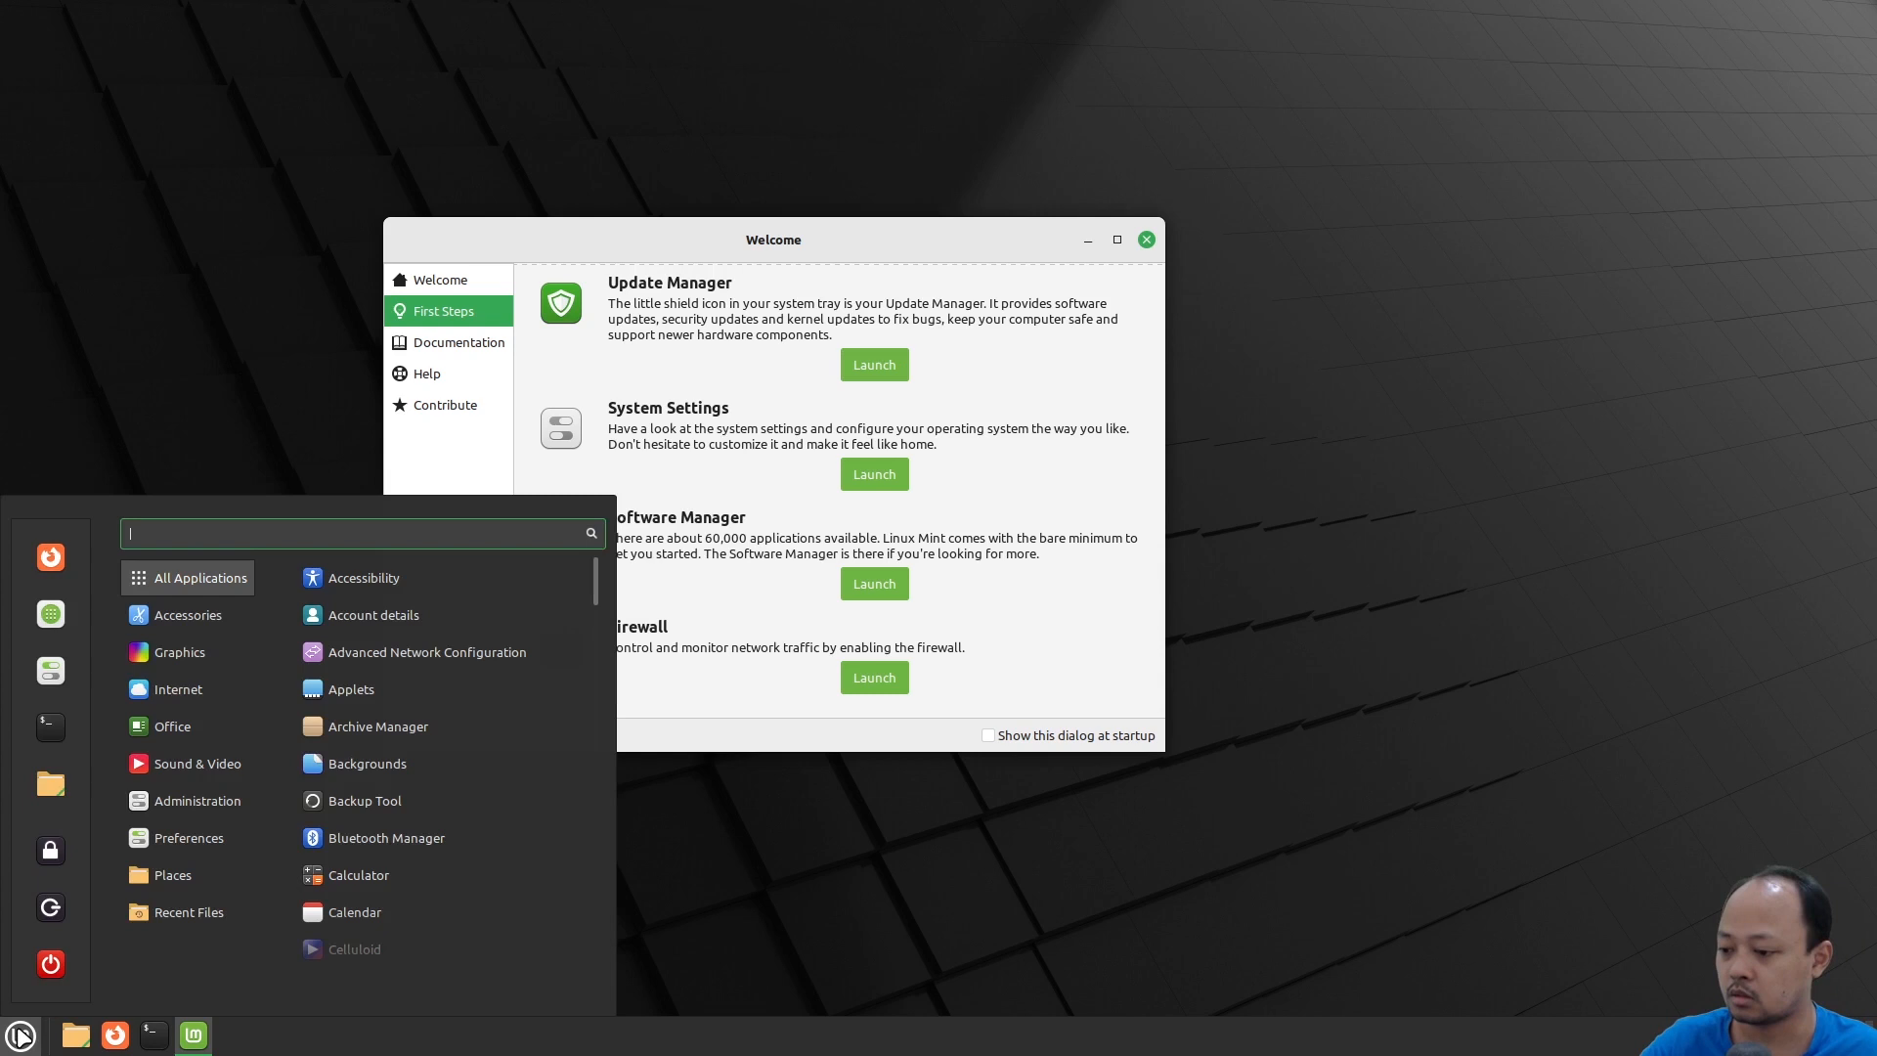
text(soft)
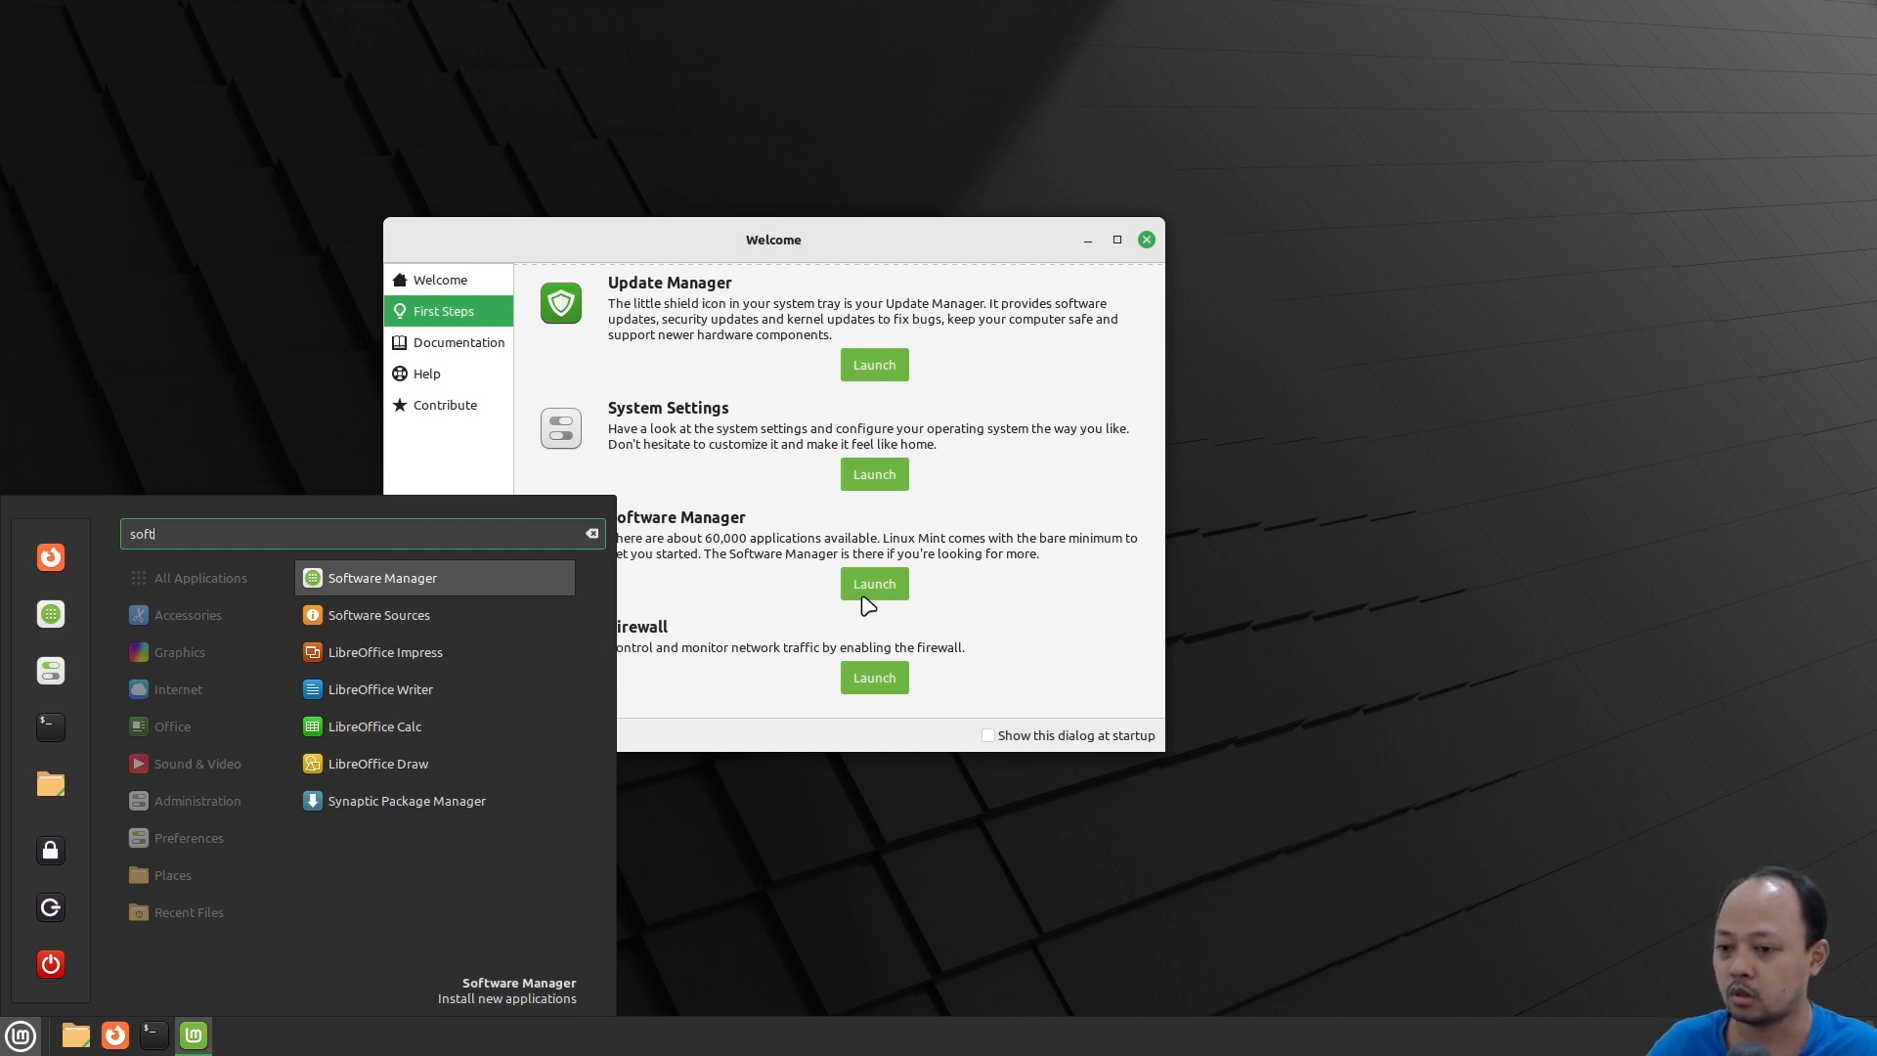
click(1074, 670)
click(874, 583)
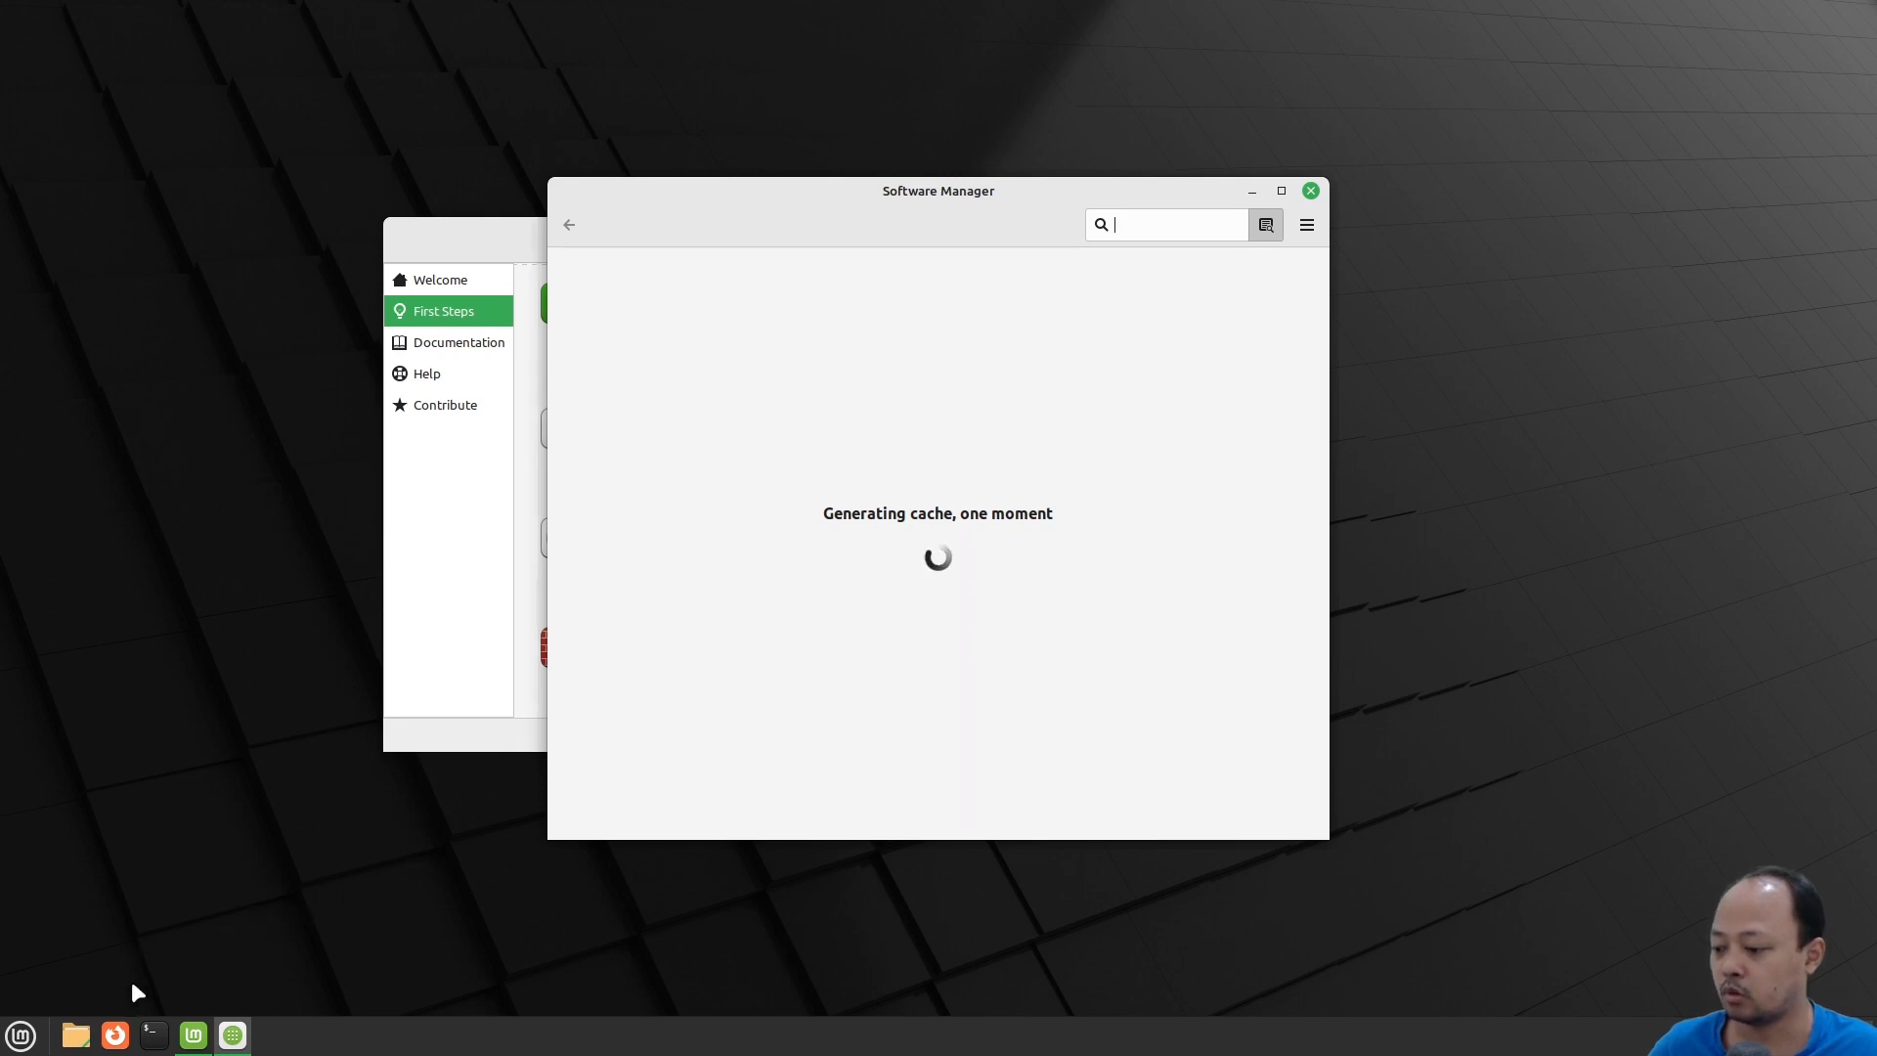
Open a terminal and enlarge its text for readability
click(155, 1035)
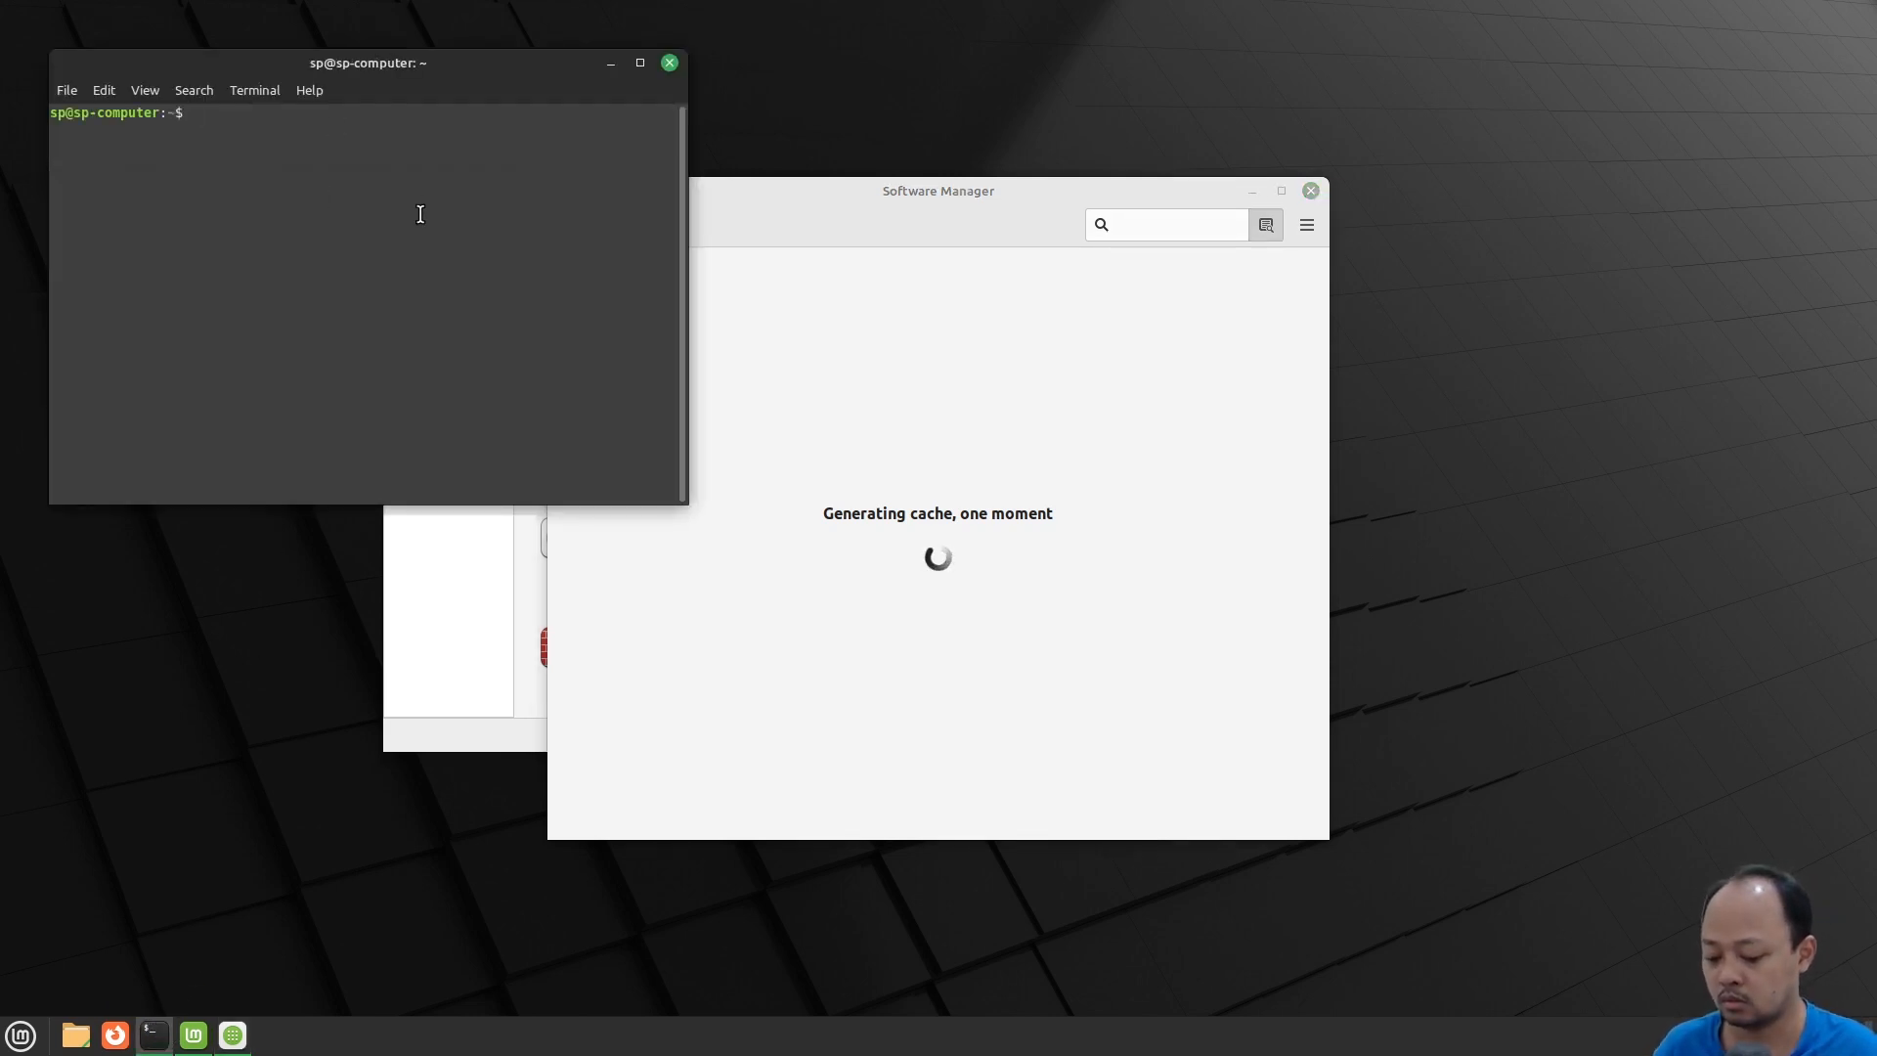
text(=)
key(BackSpace)
key(ctrl+plus)
key(ctrl+plus)
key(ctrl+plus)
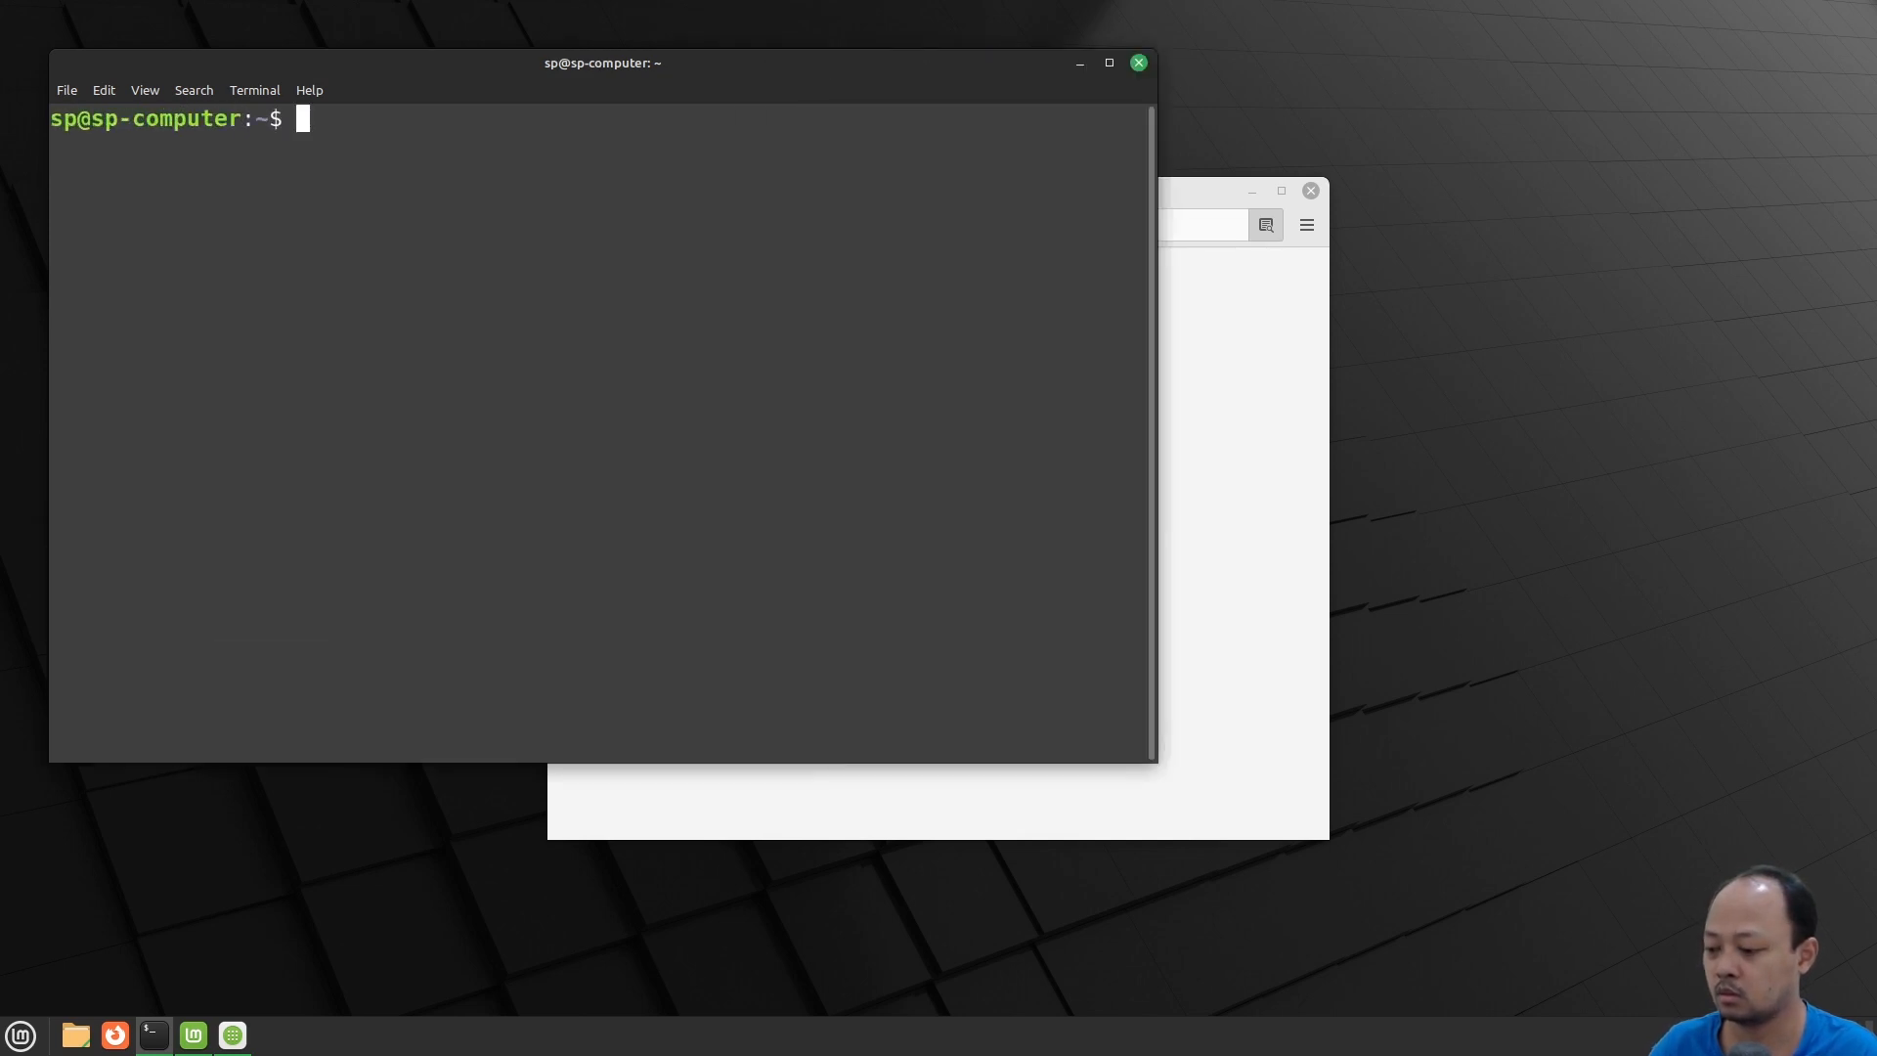
List the configured Flatpak remotes with "flatpak remotes", and bring the Software Manager window forward, shifted away from the terminal
text(flatpak r)
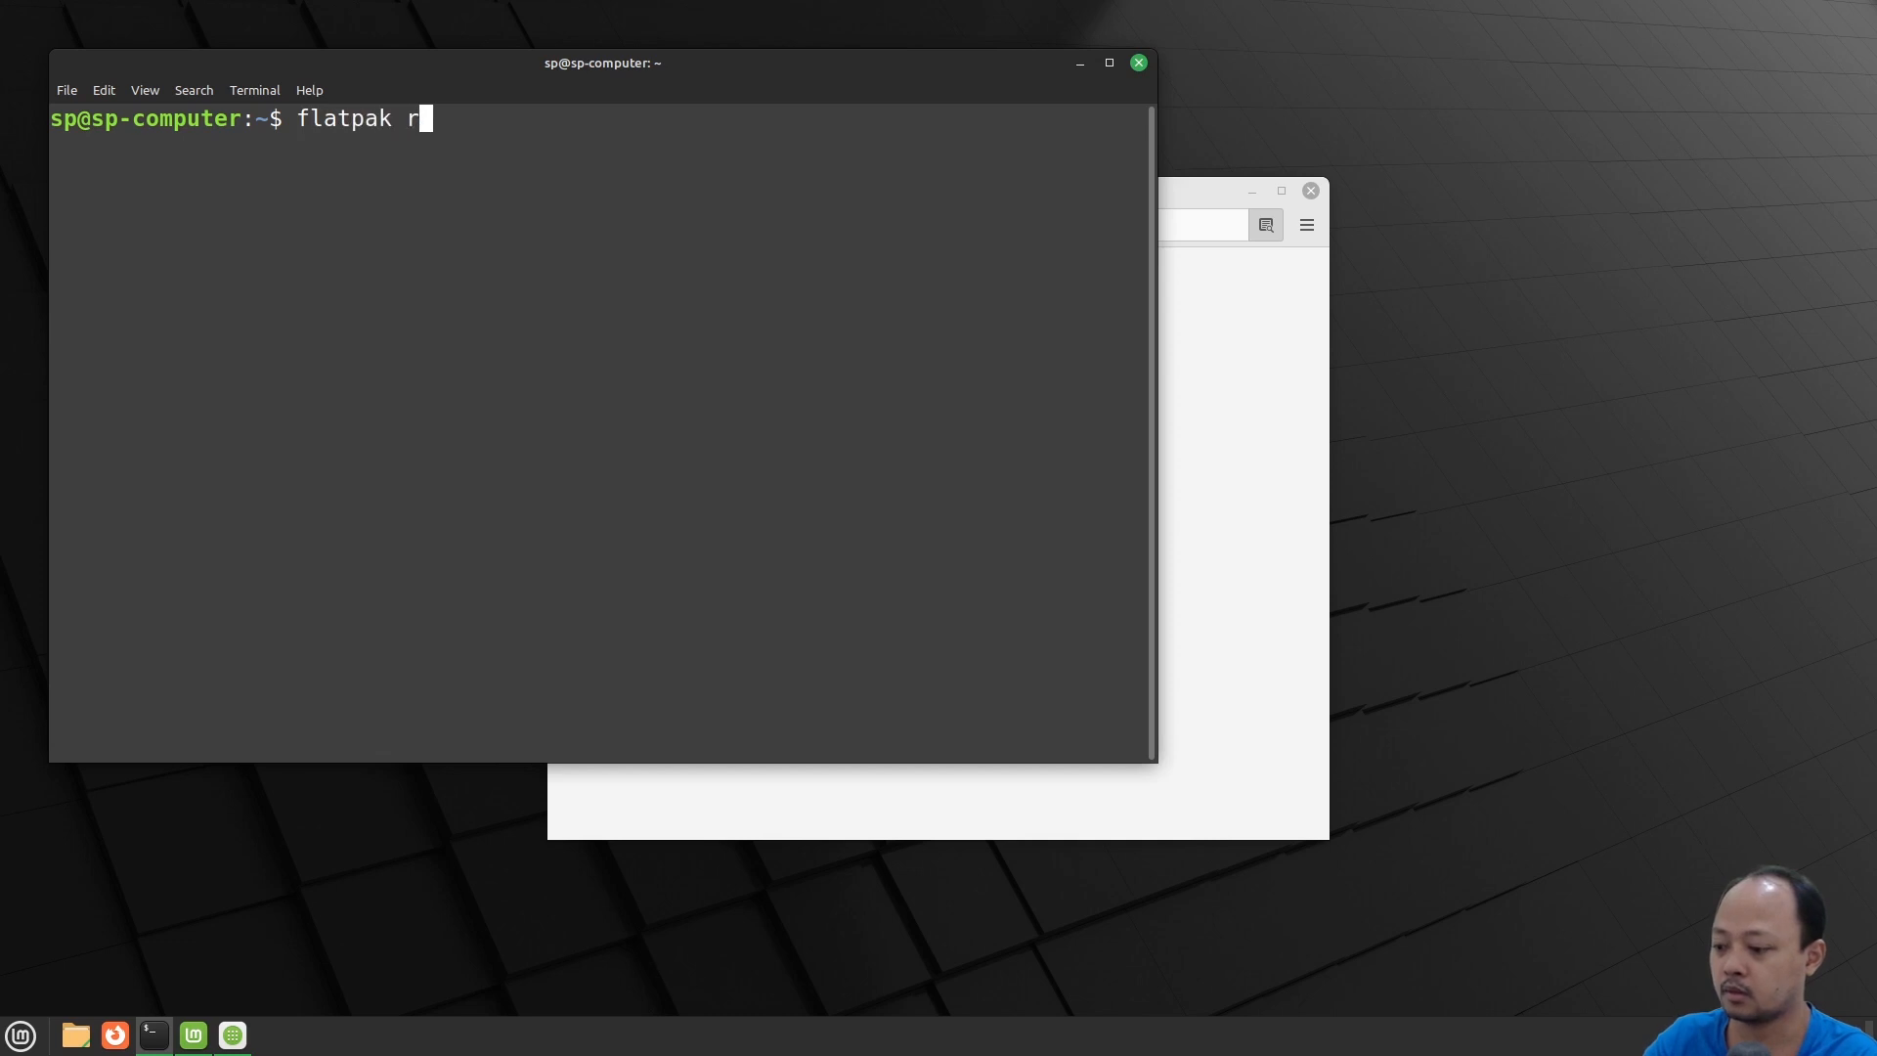
text(emotes)
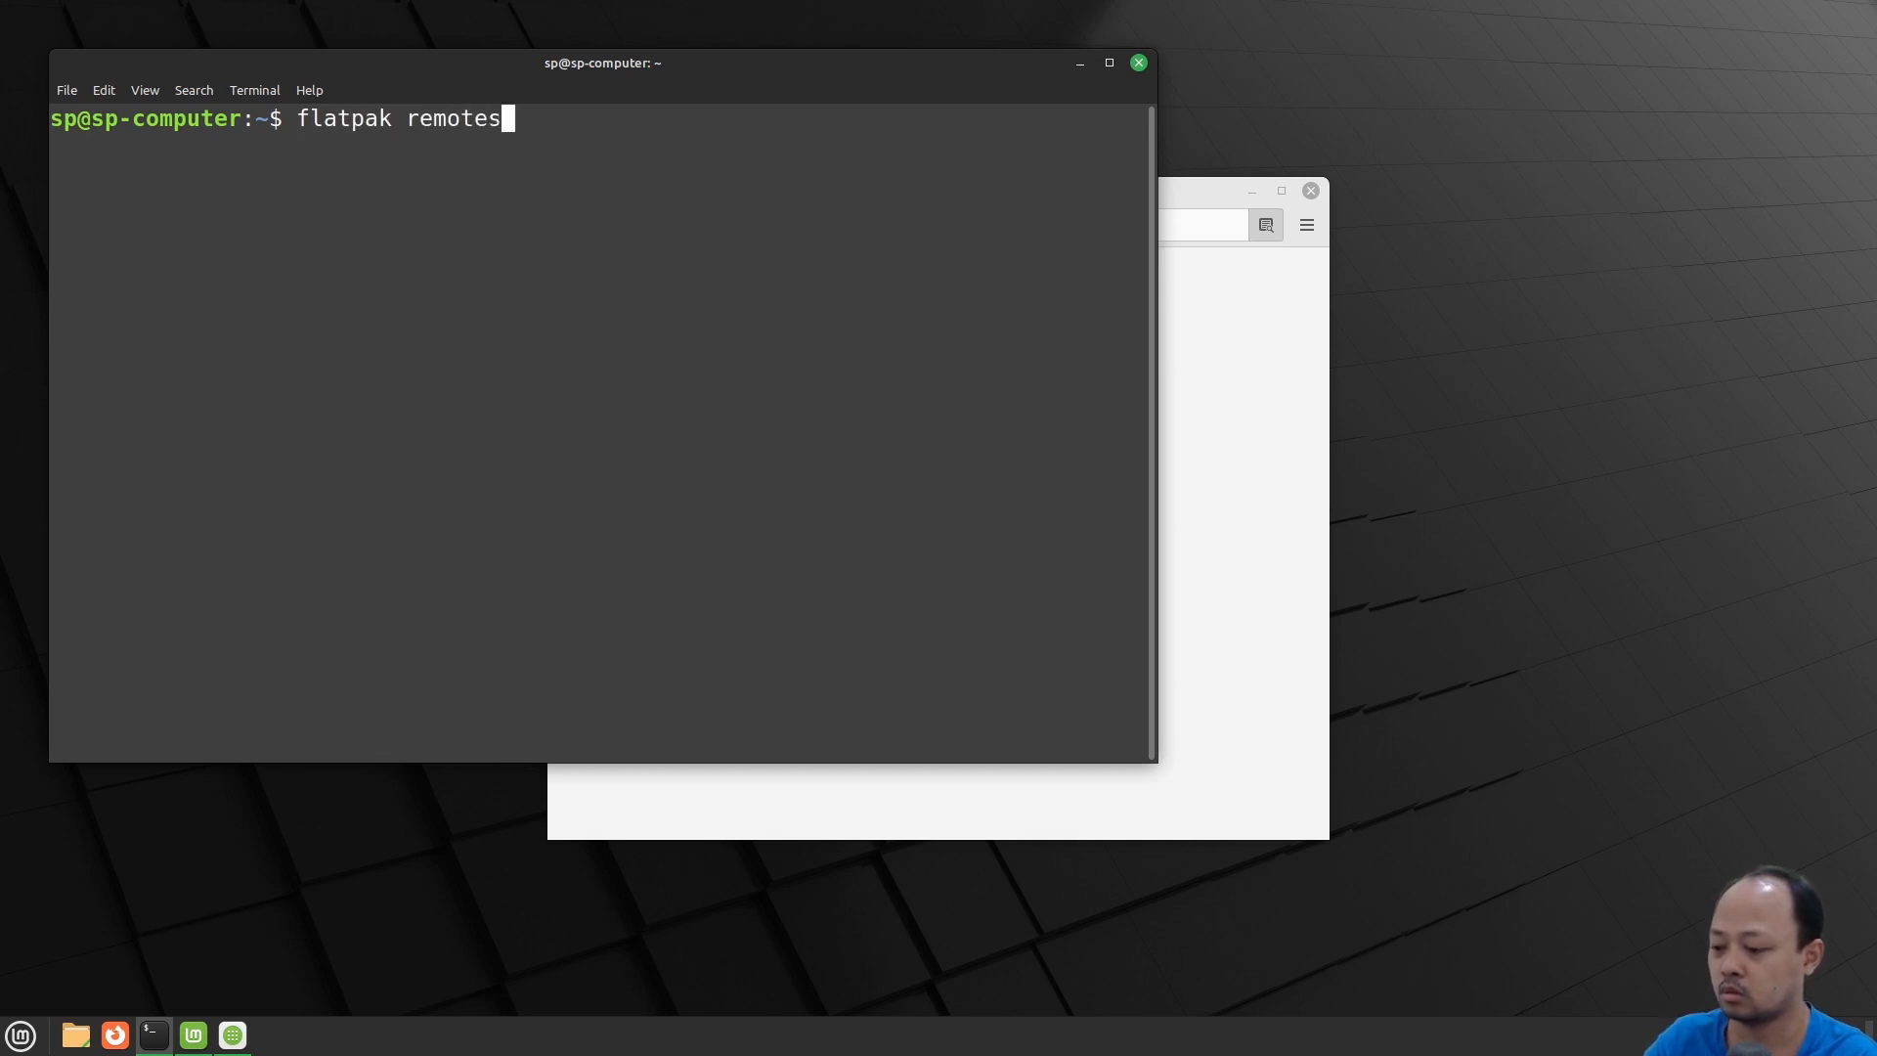
key(Return)
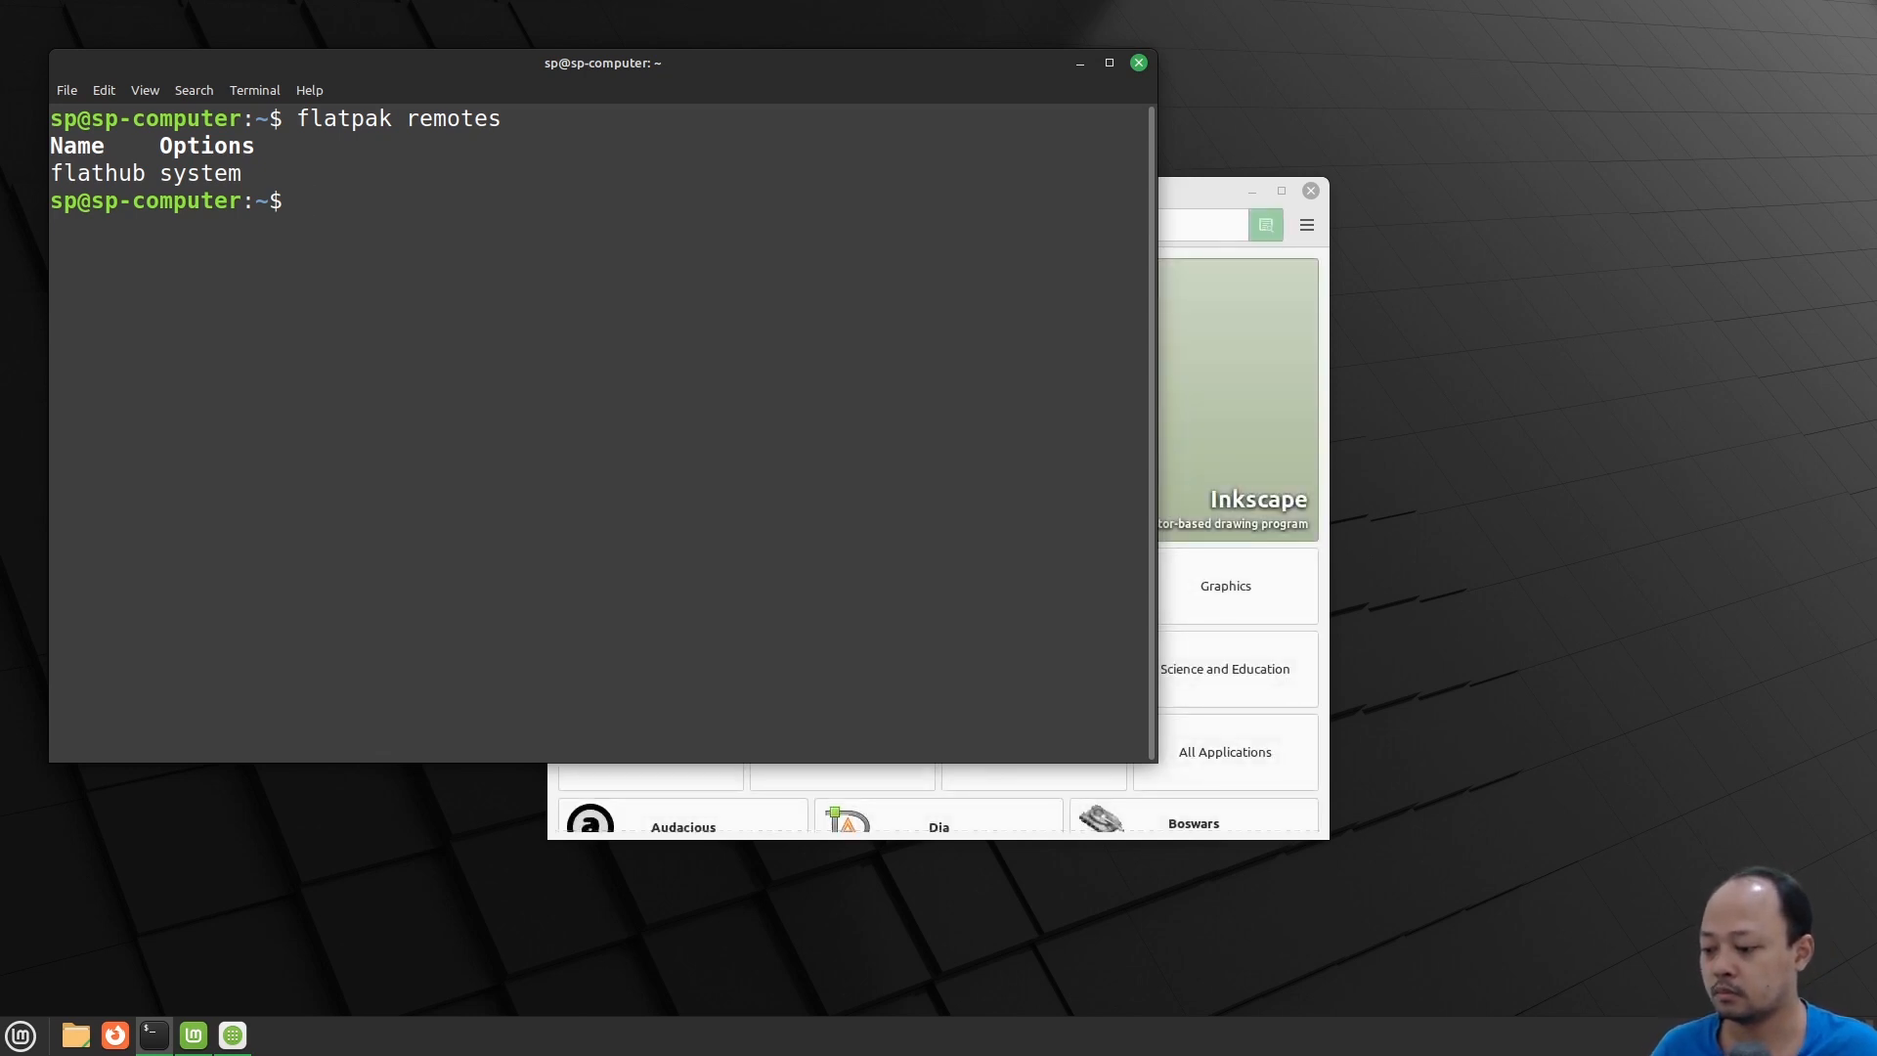
drag(1202, 205, 1379, 207)
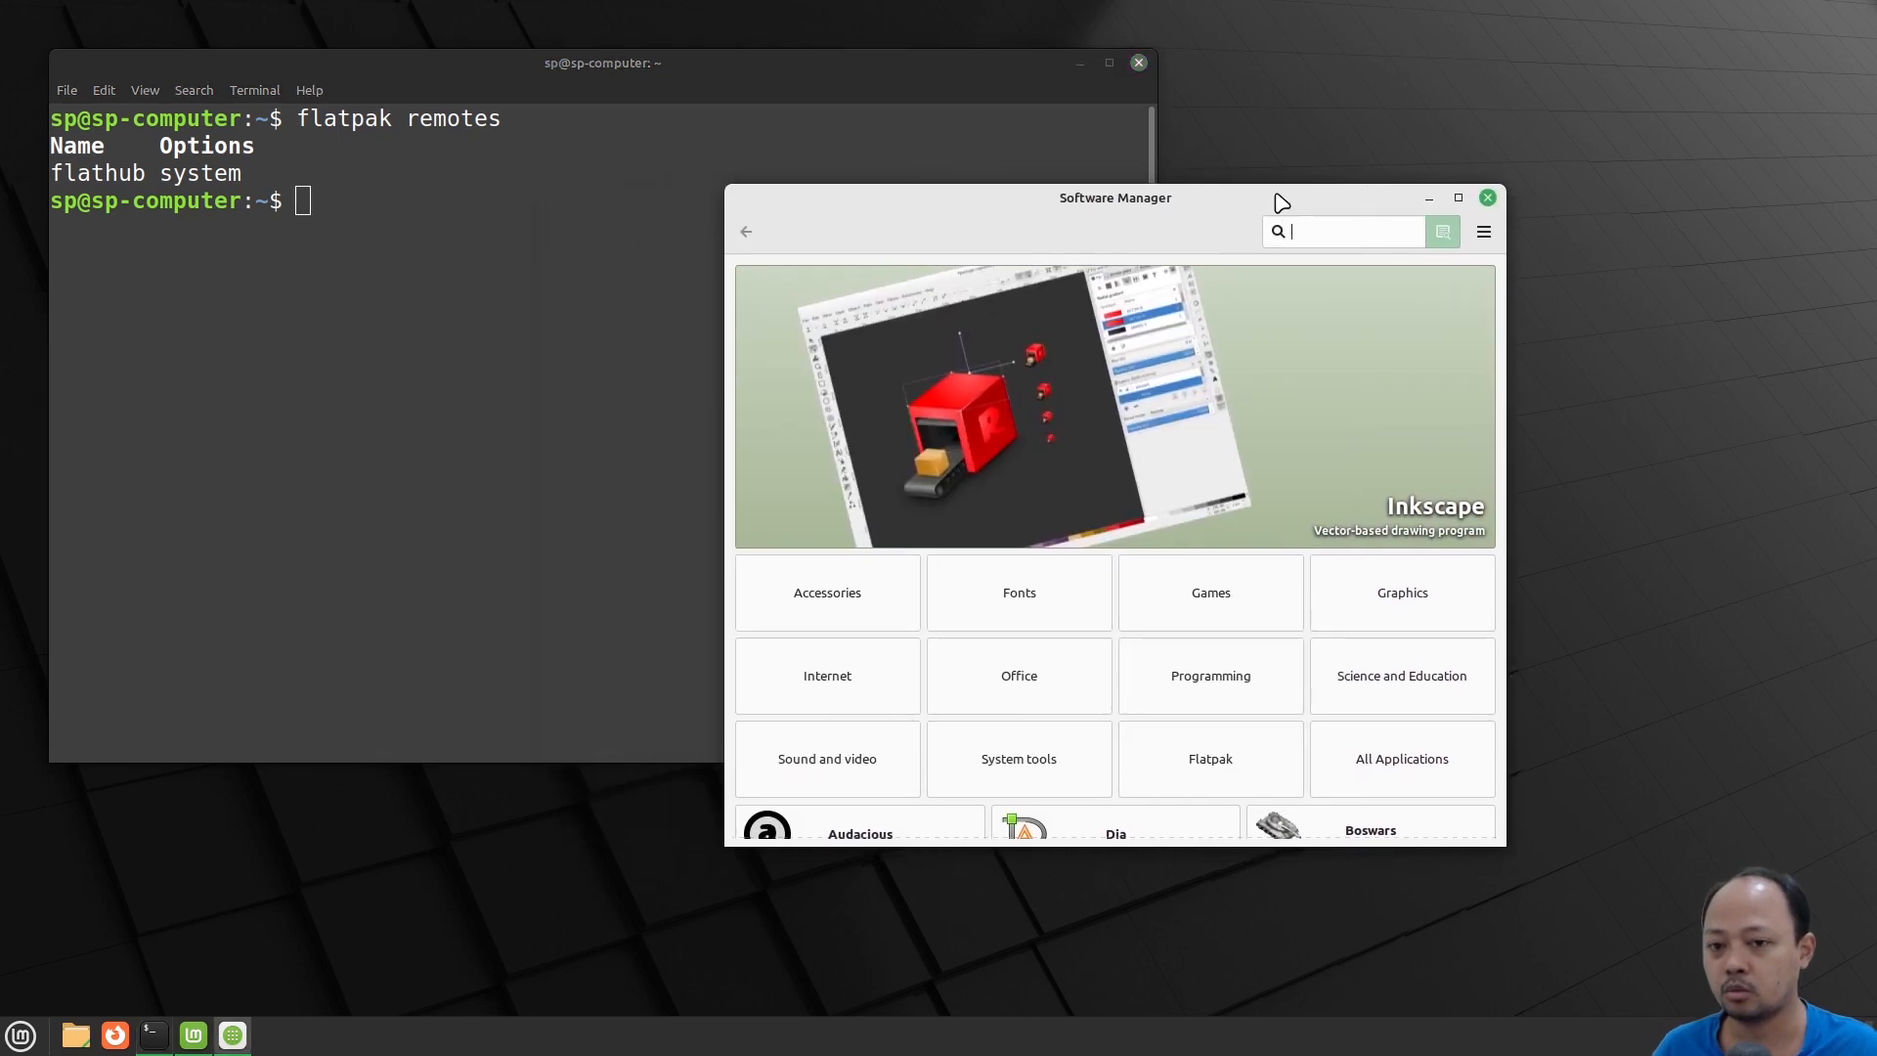
Widen the Software Manager window and search its catalogue for "openboard"
click(929, 83)
click(1210, 230)
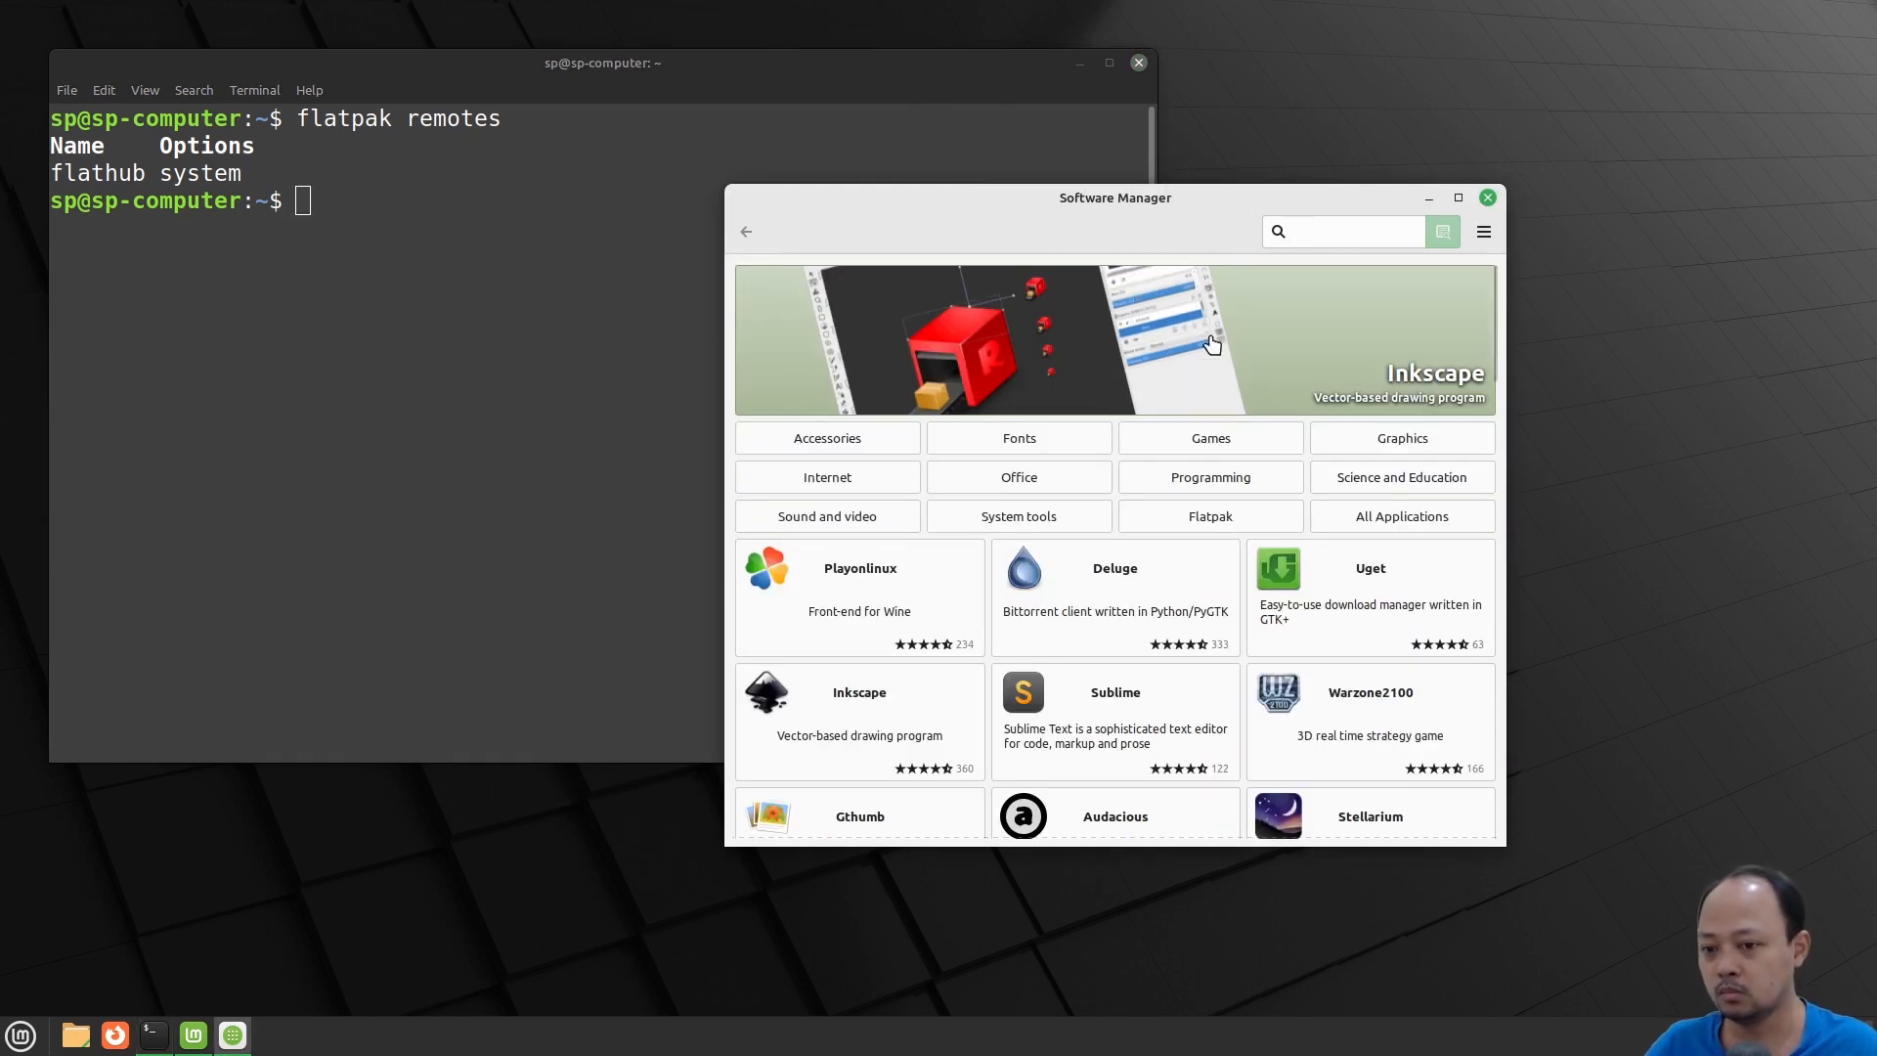
drag(723, 217, 440, 223)
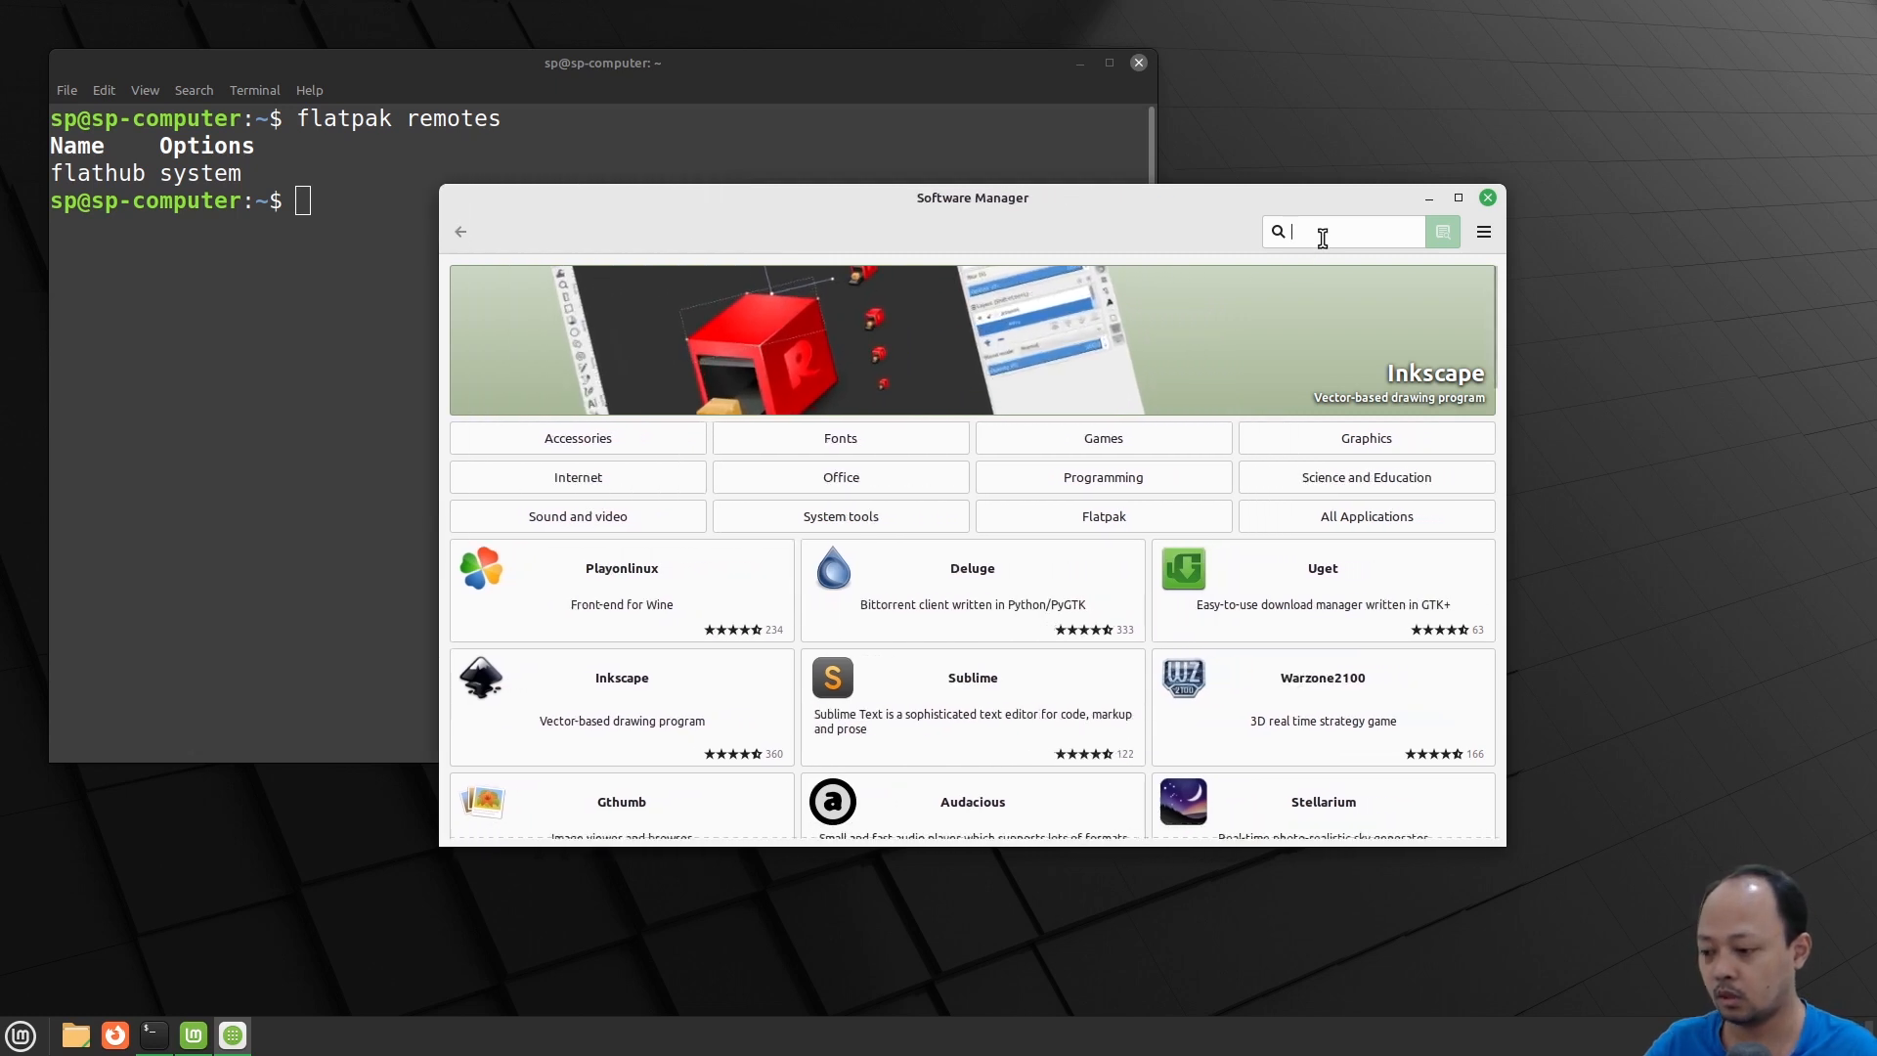
text(openboard)
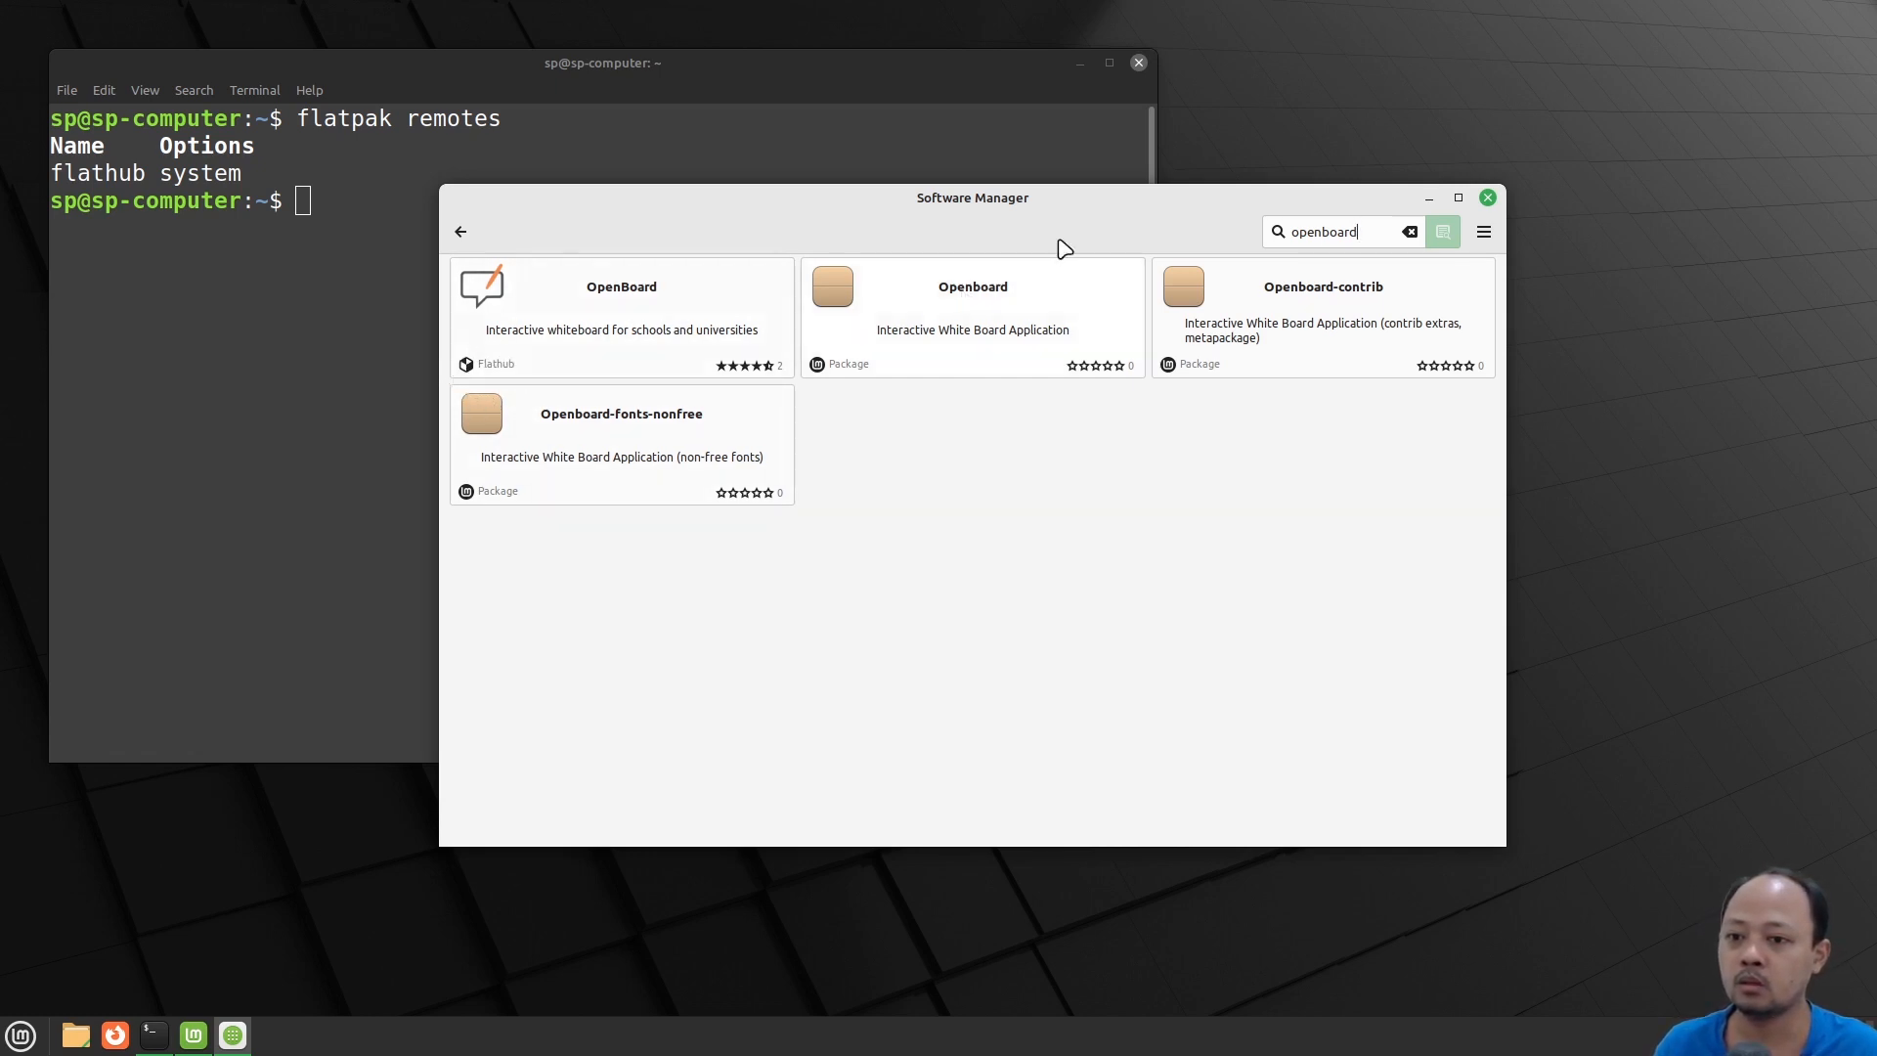
Move the Software Manager window clear of the terminal, and close both windows
drag(1168, 218, 1416, 324)
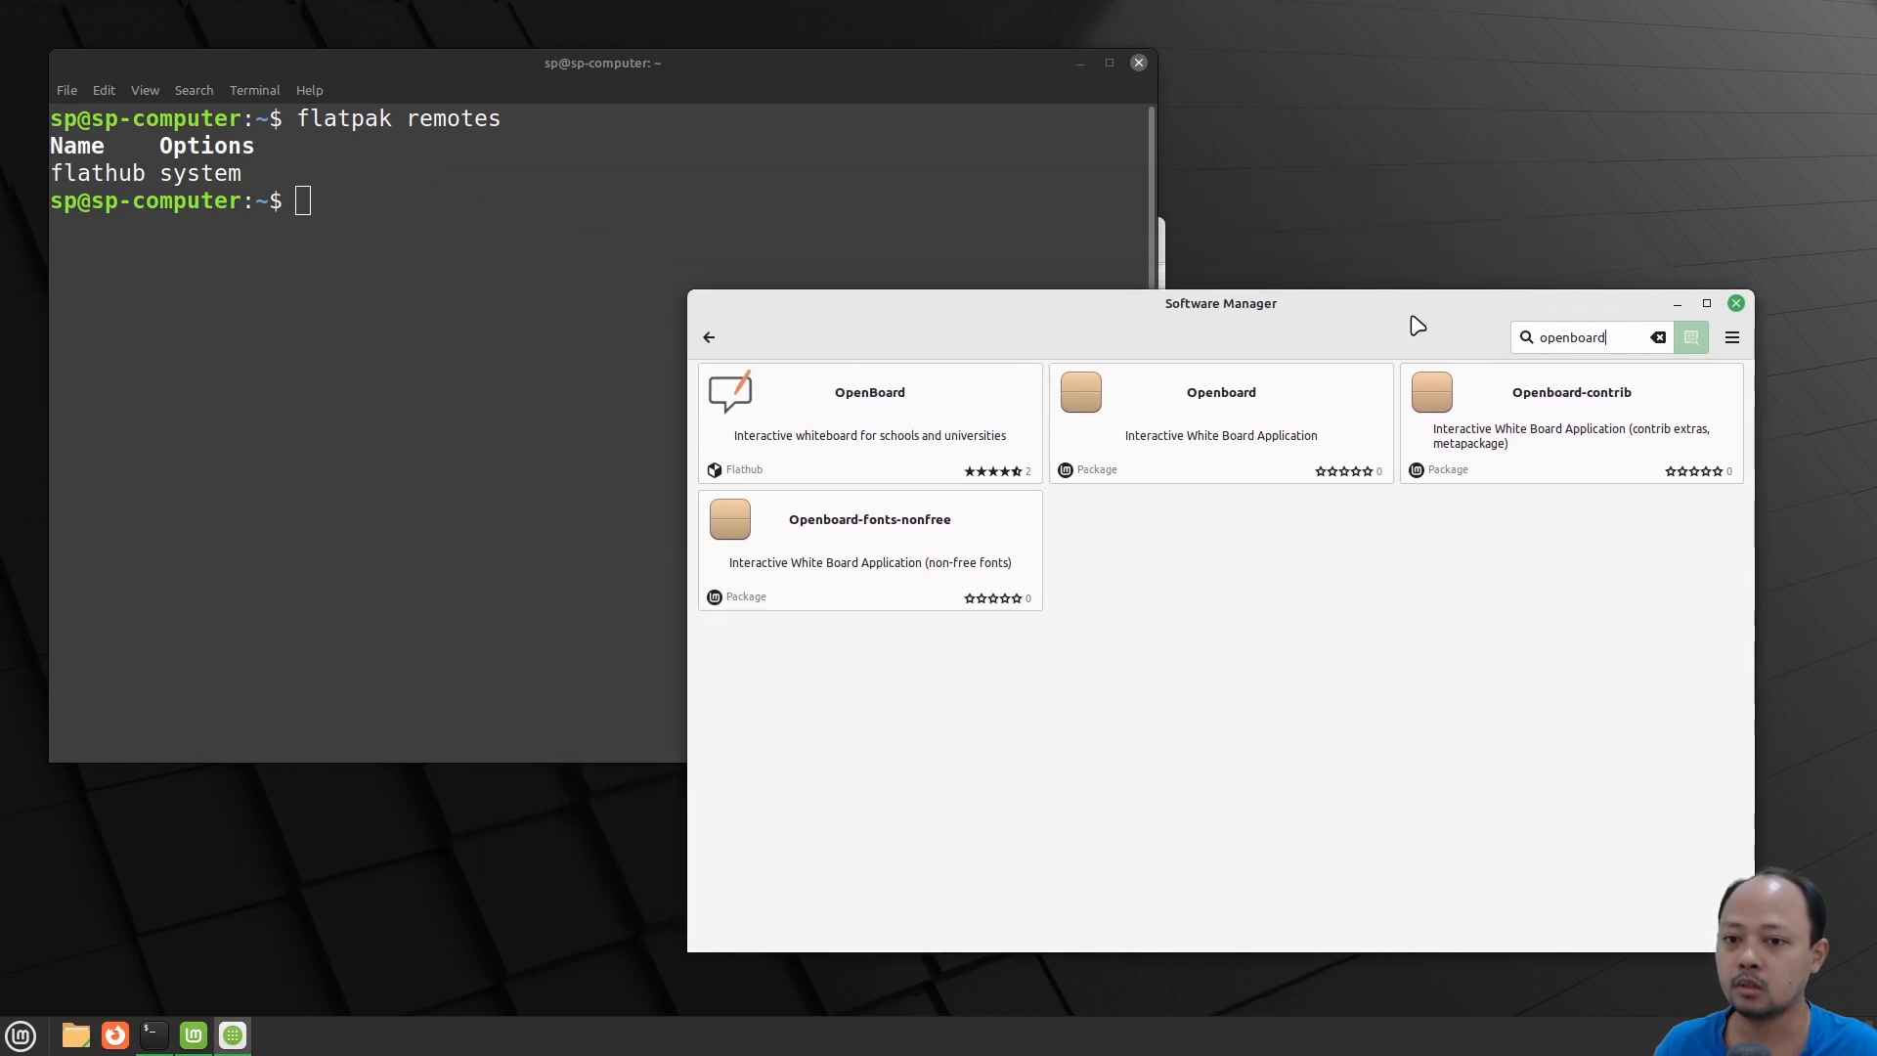
click(1734, 304)
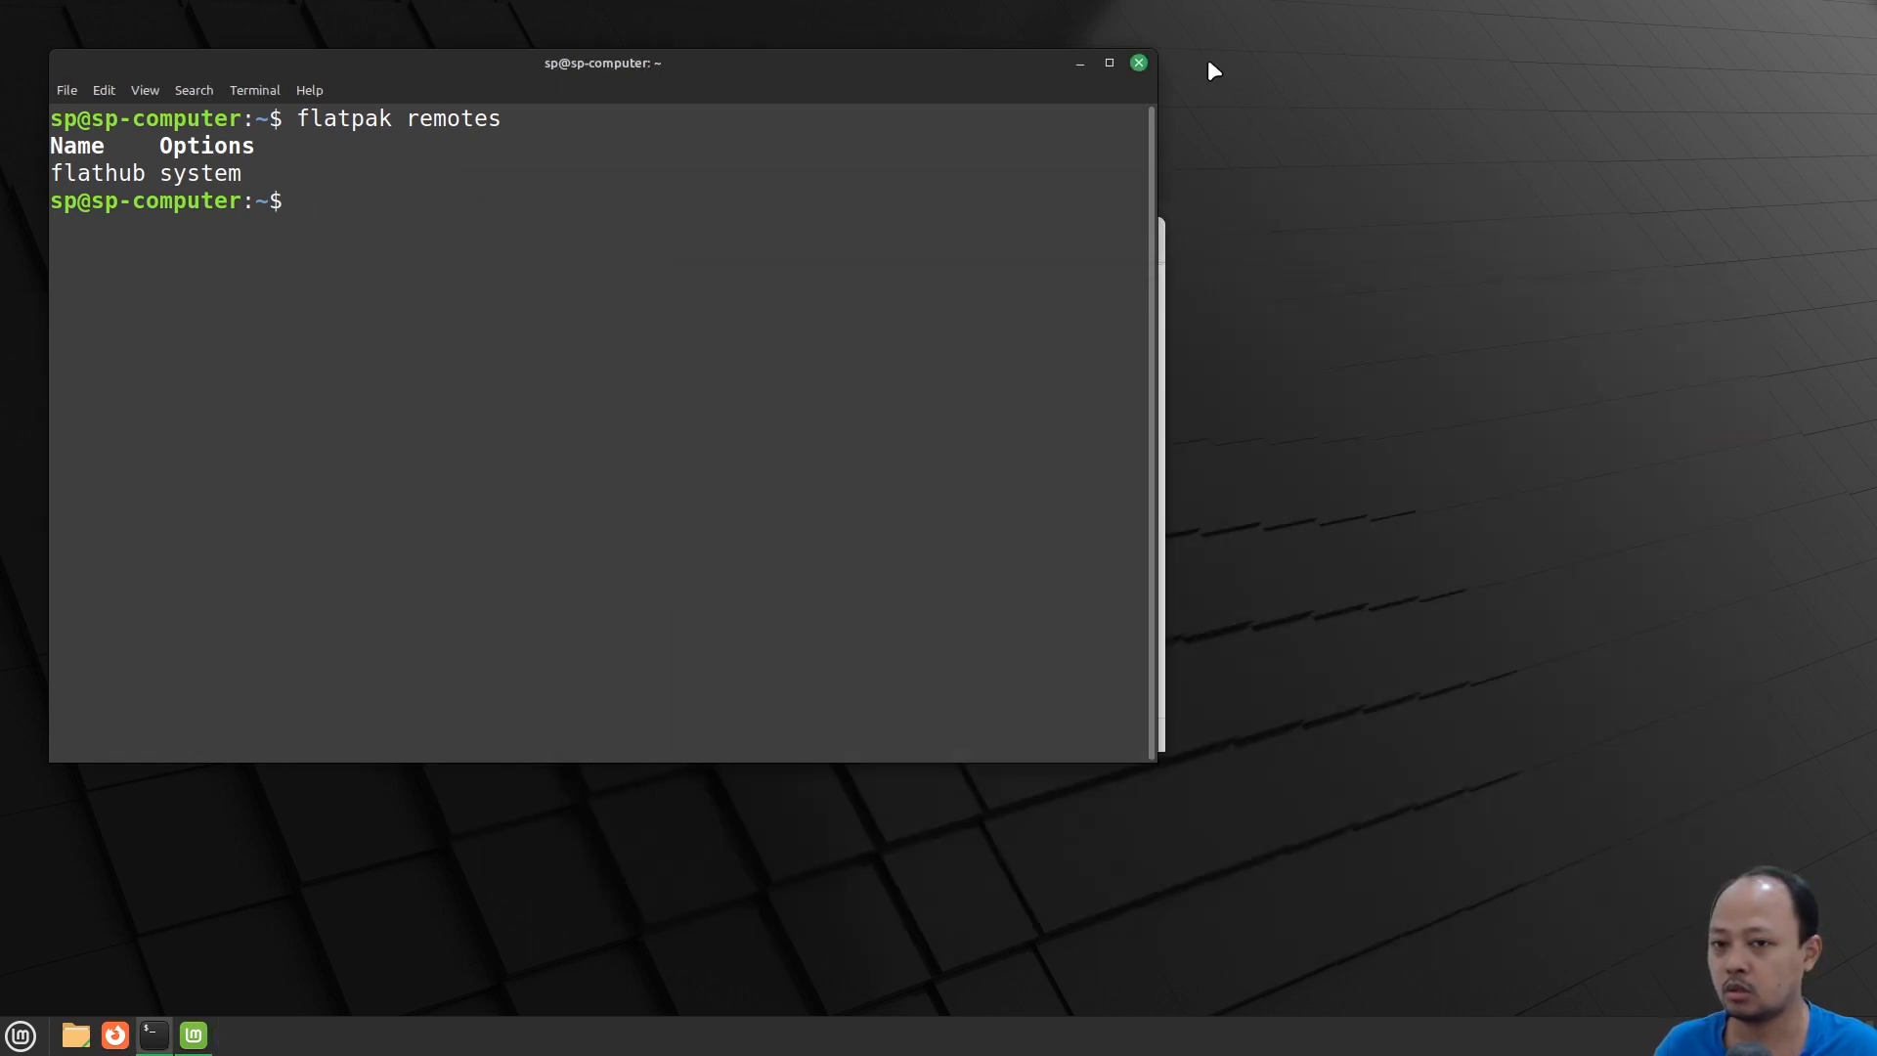
click(1137, 63)
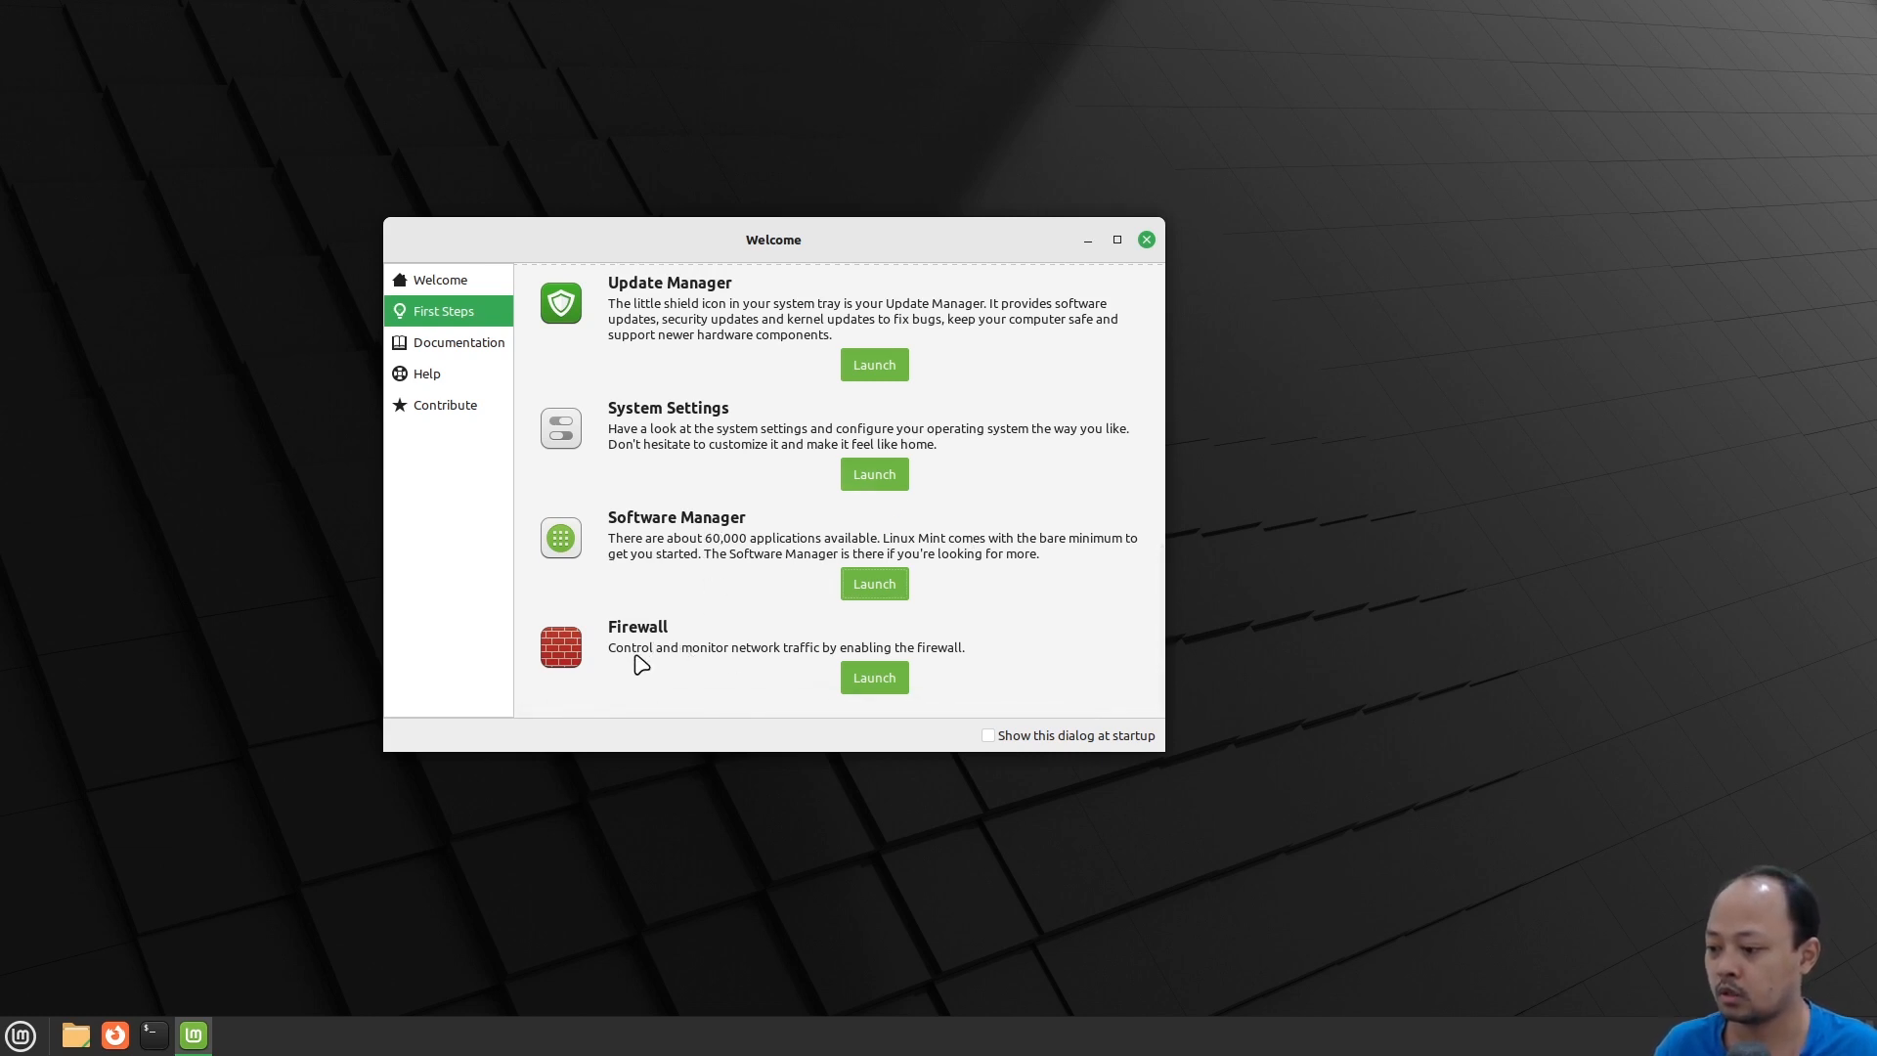
Launch Firewall from the First Steps page and authenticate with the account password
click(885, 678)
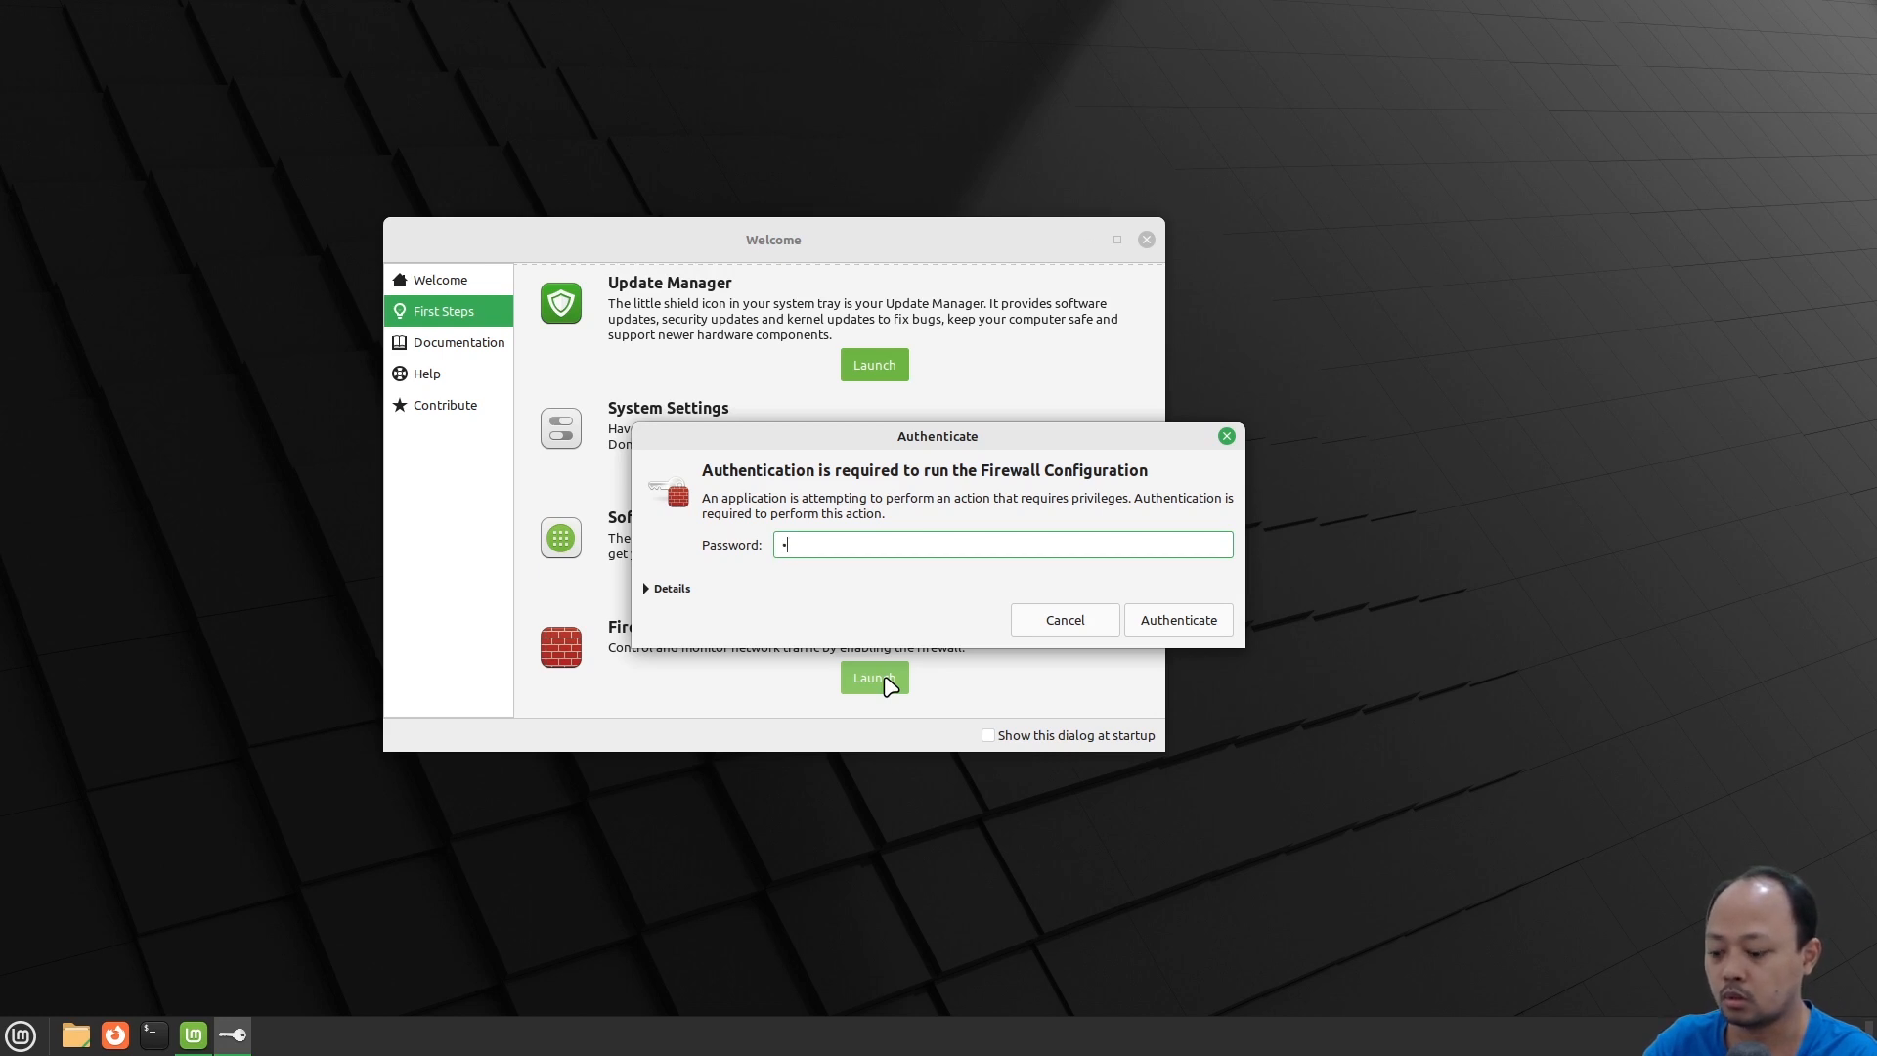
text(*****)
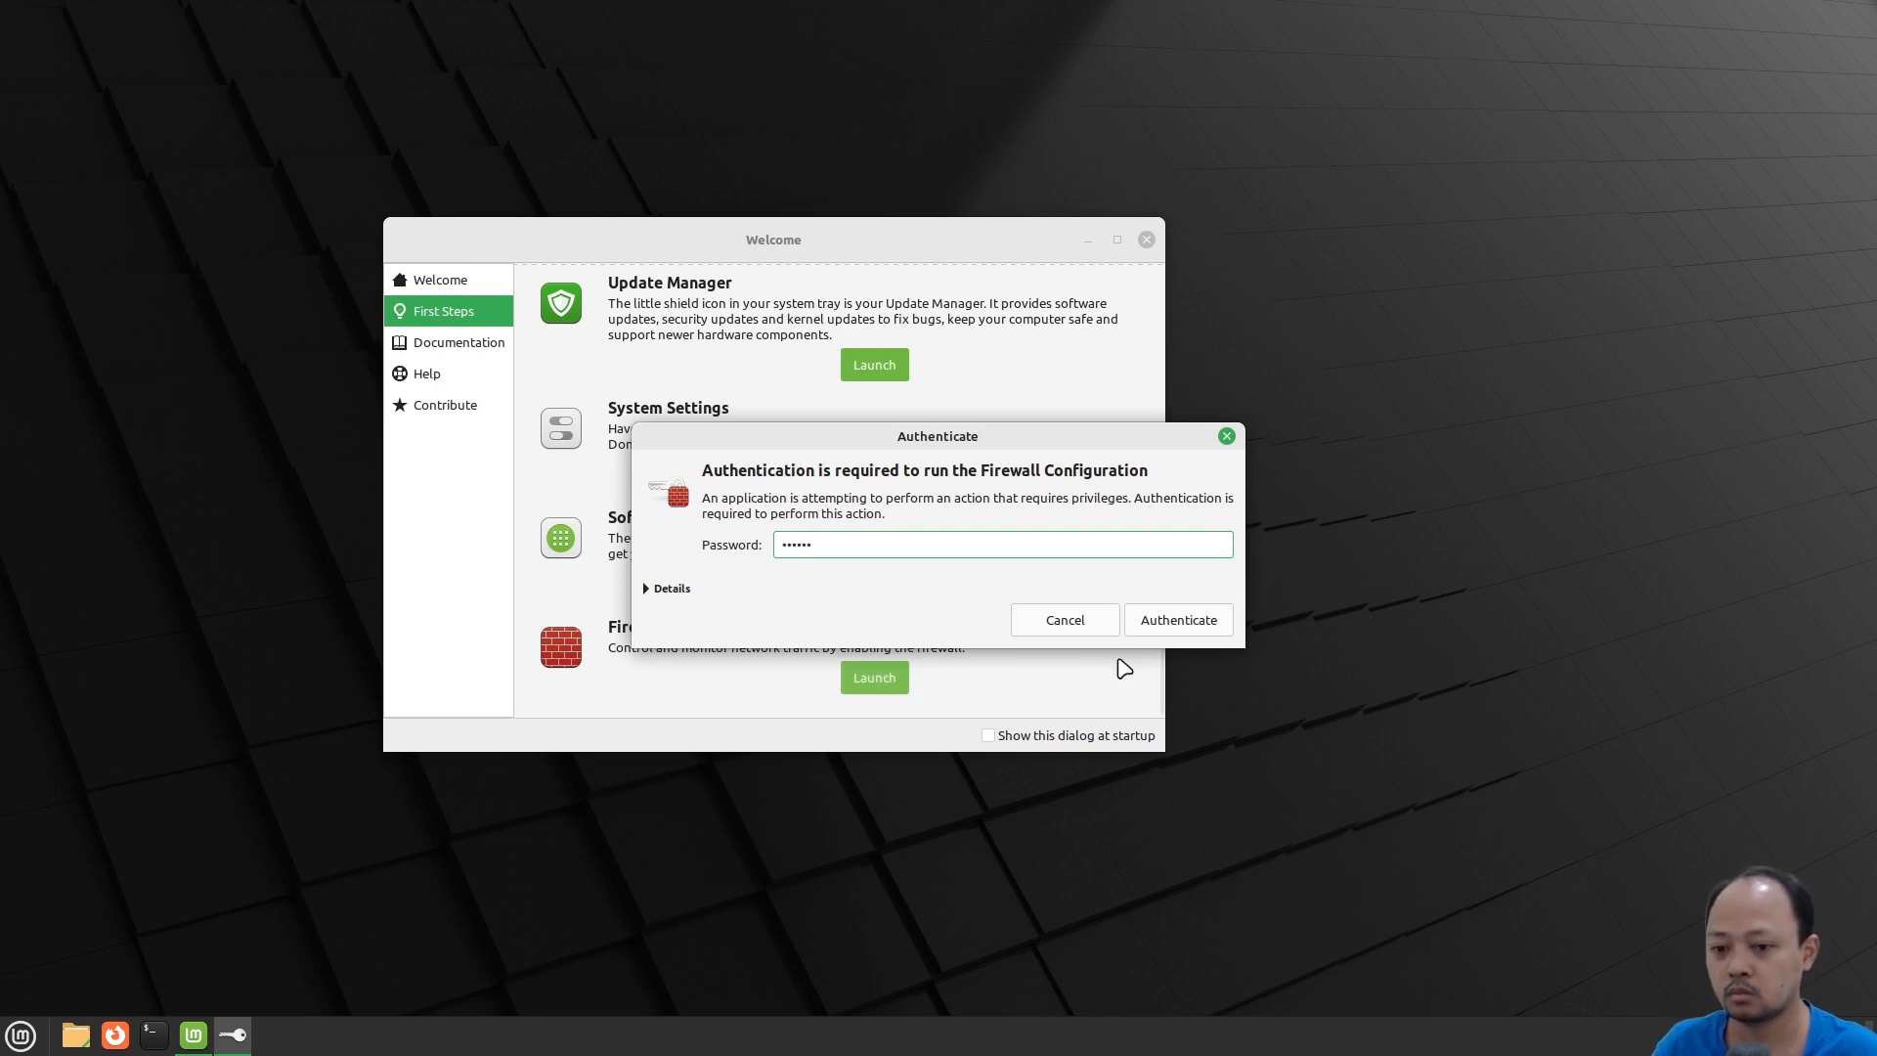
click(1167, 626)
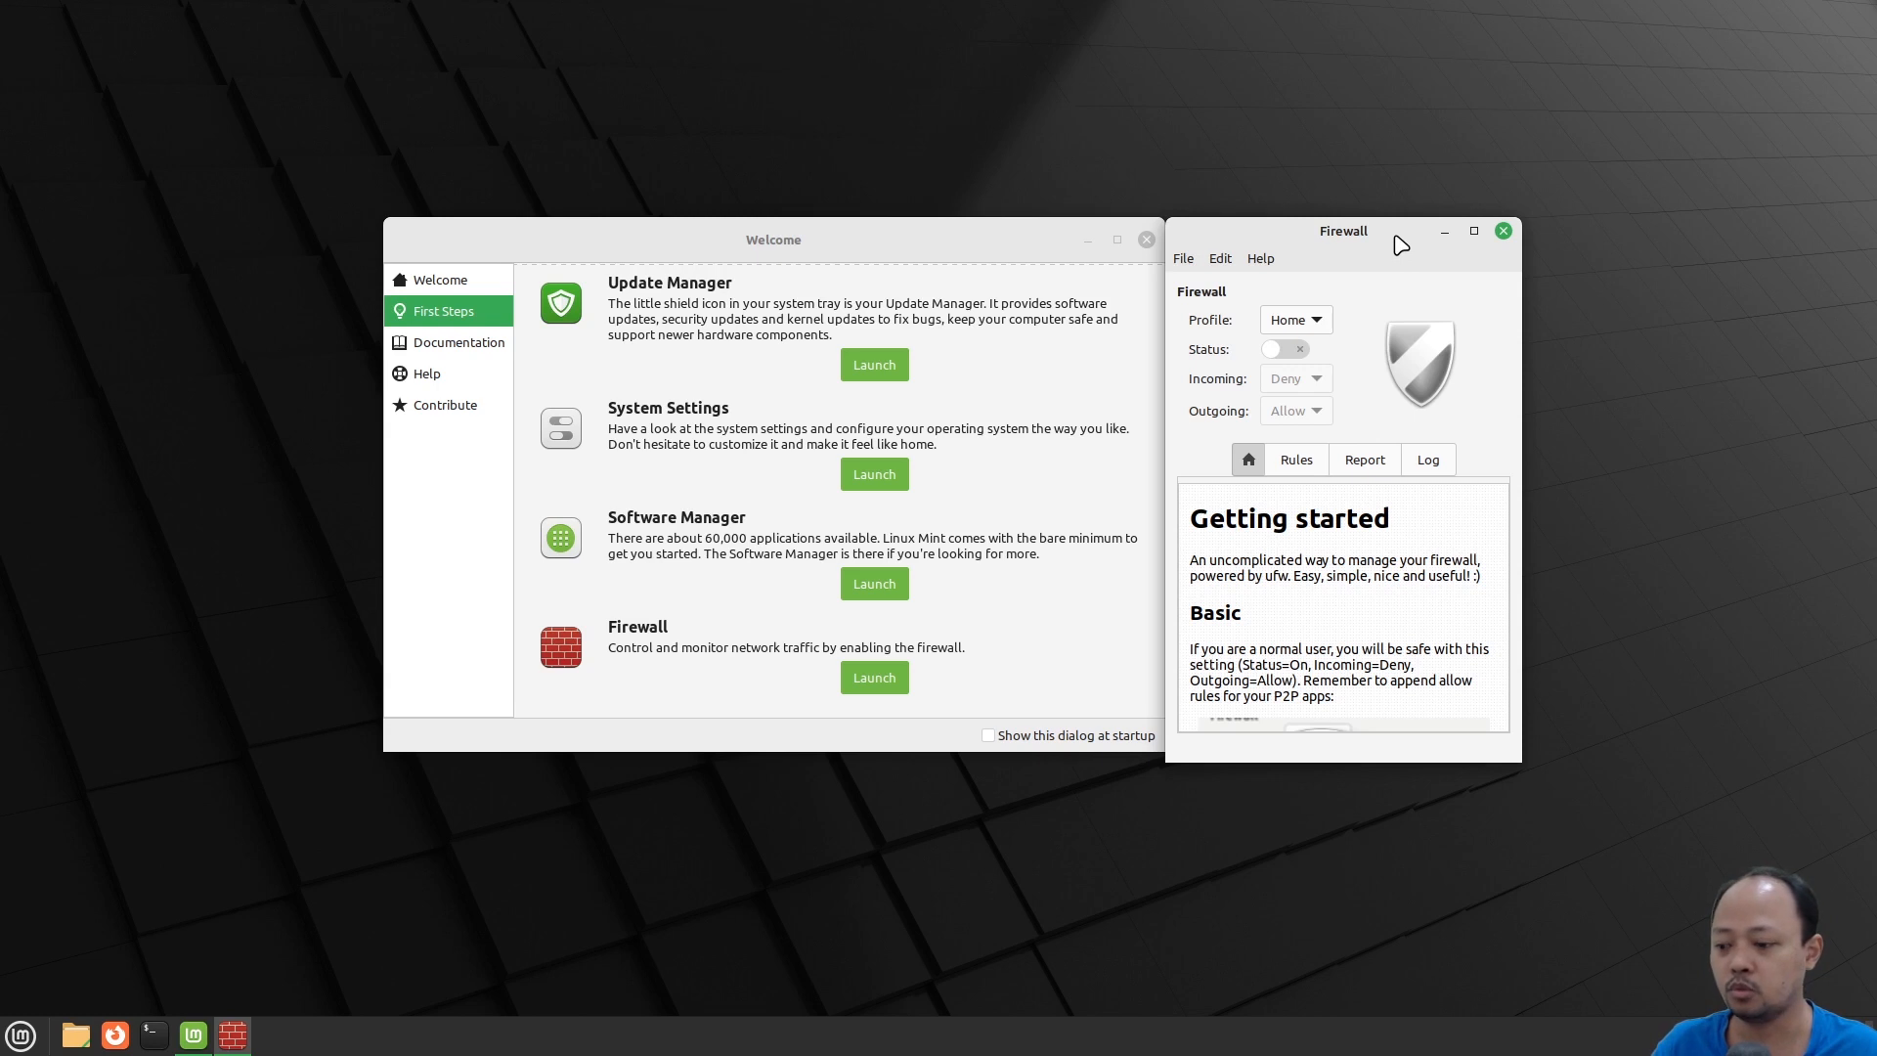
Shift the Firewall window slightly, and close both it and the Welcome screen
drag(1380, 235, 1412, 246)
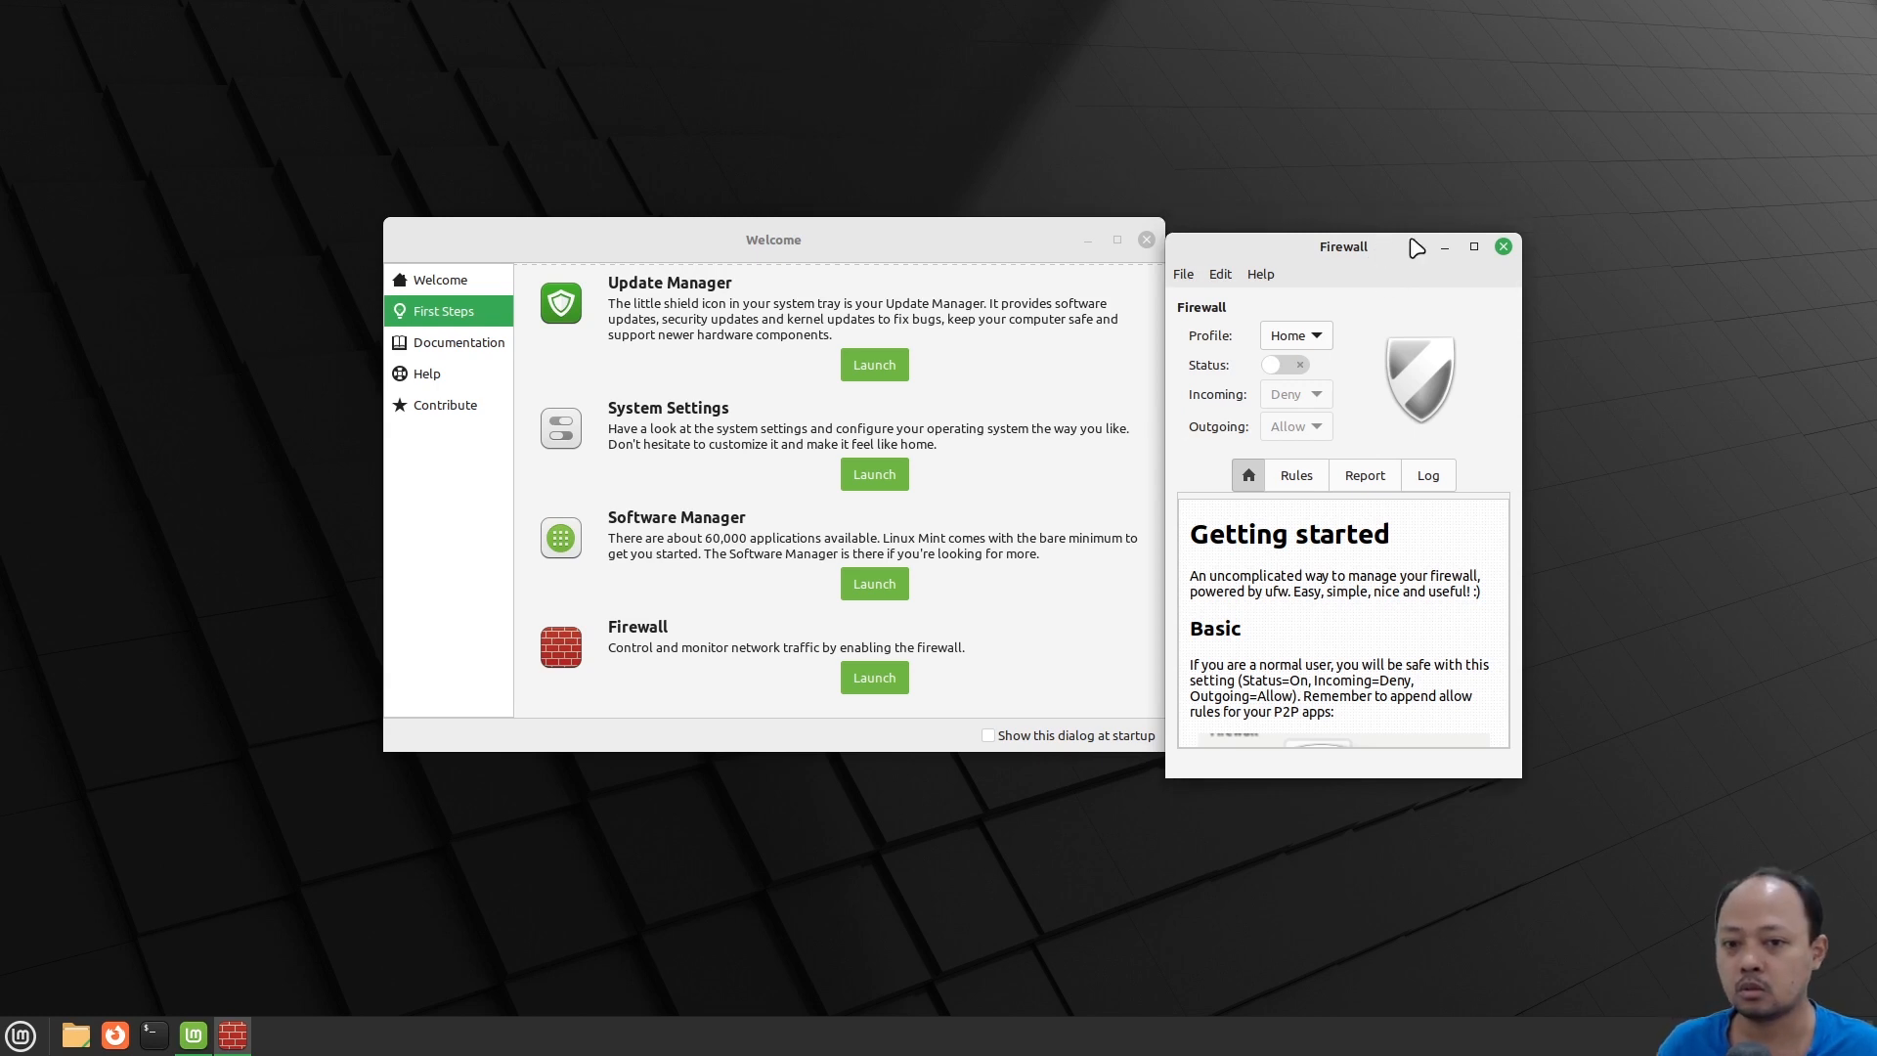
click(1503, 246)
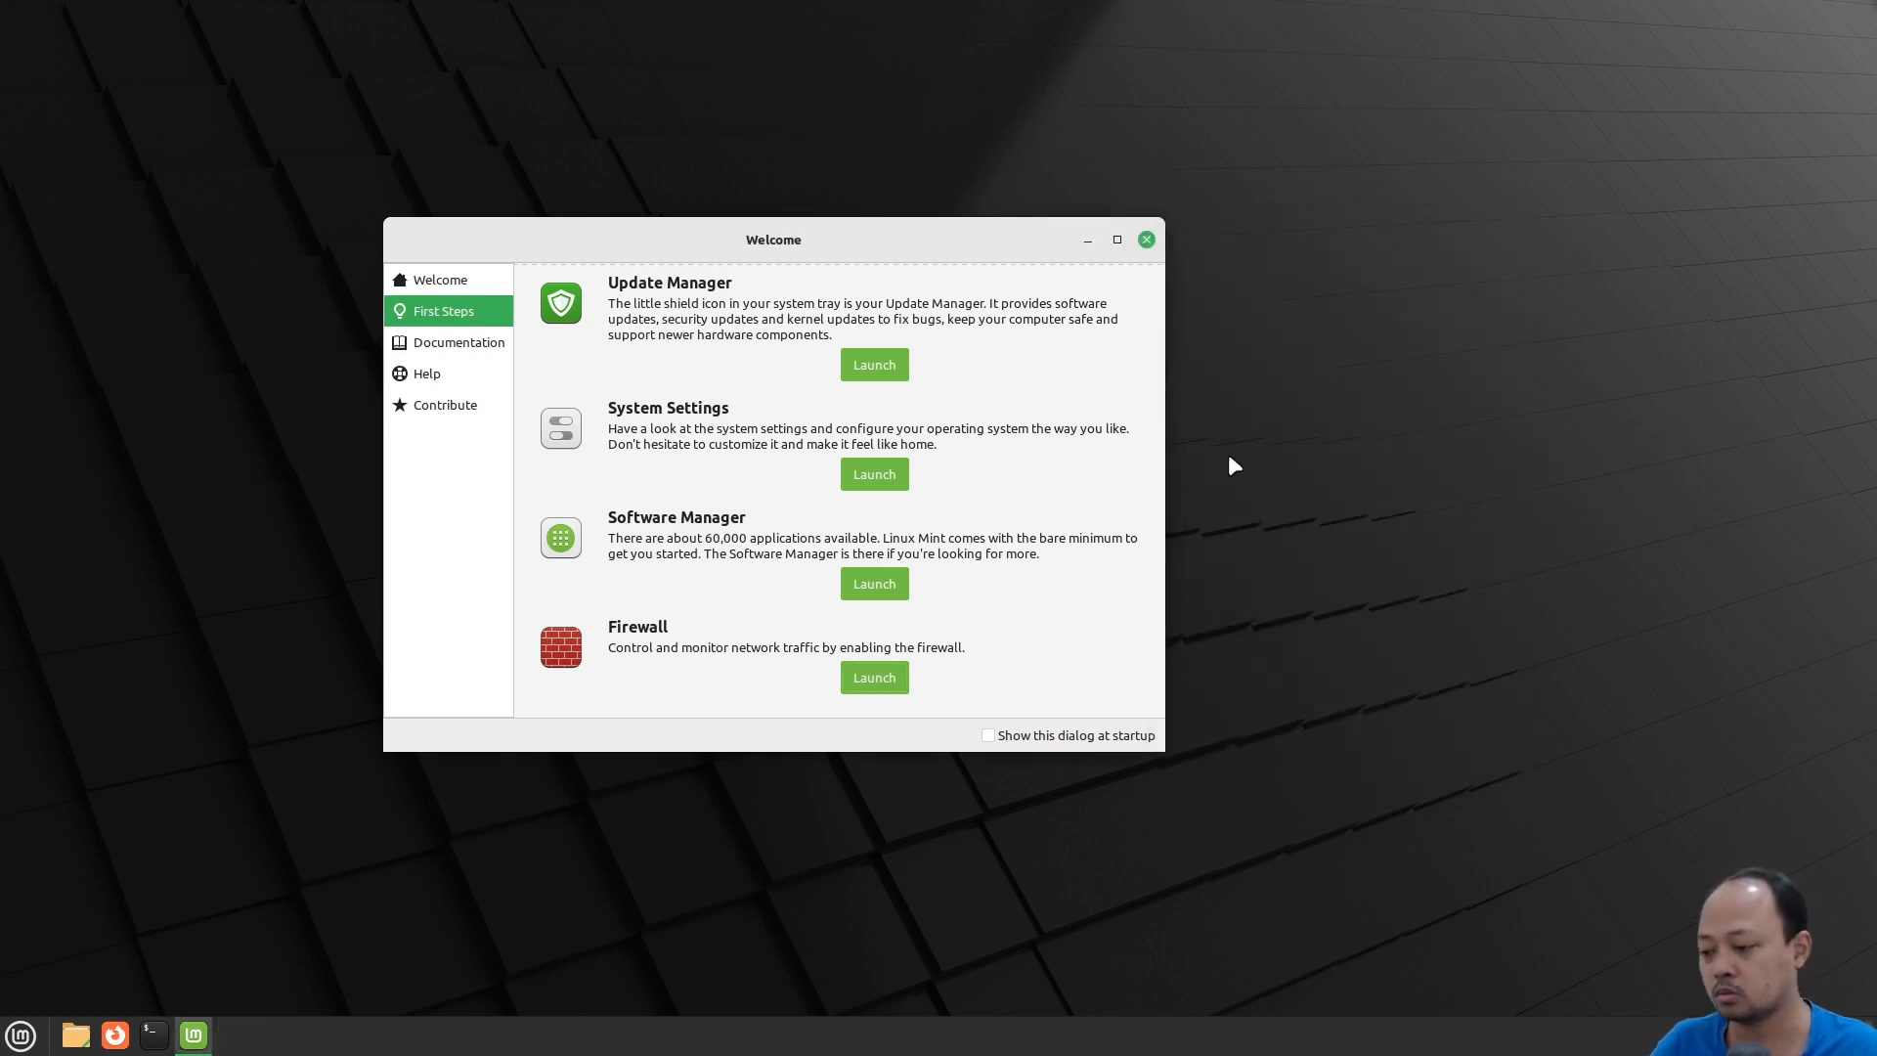
click(1147, 239)
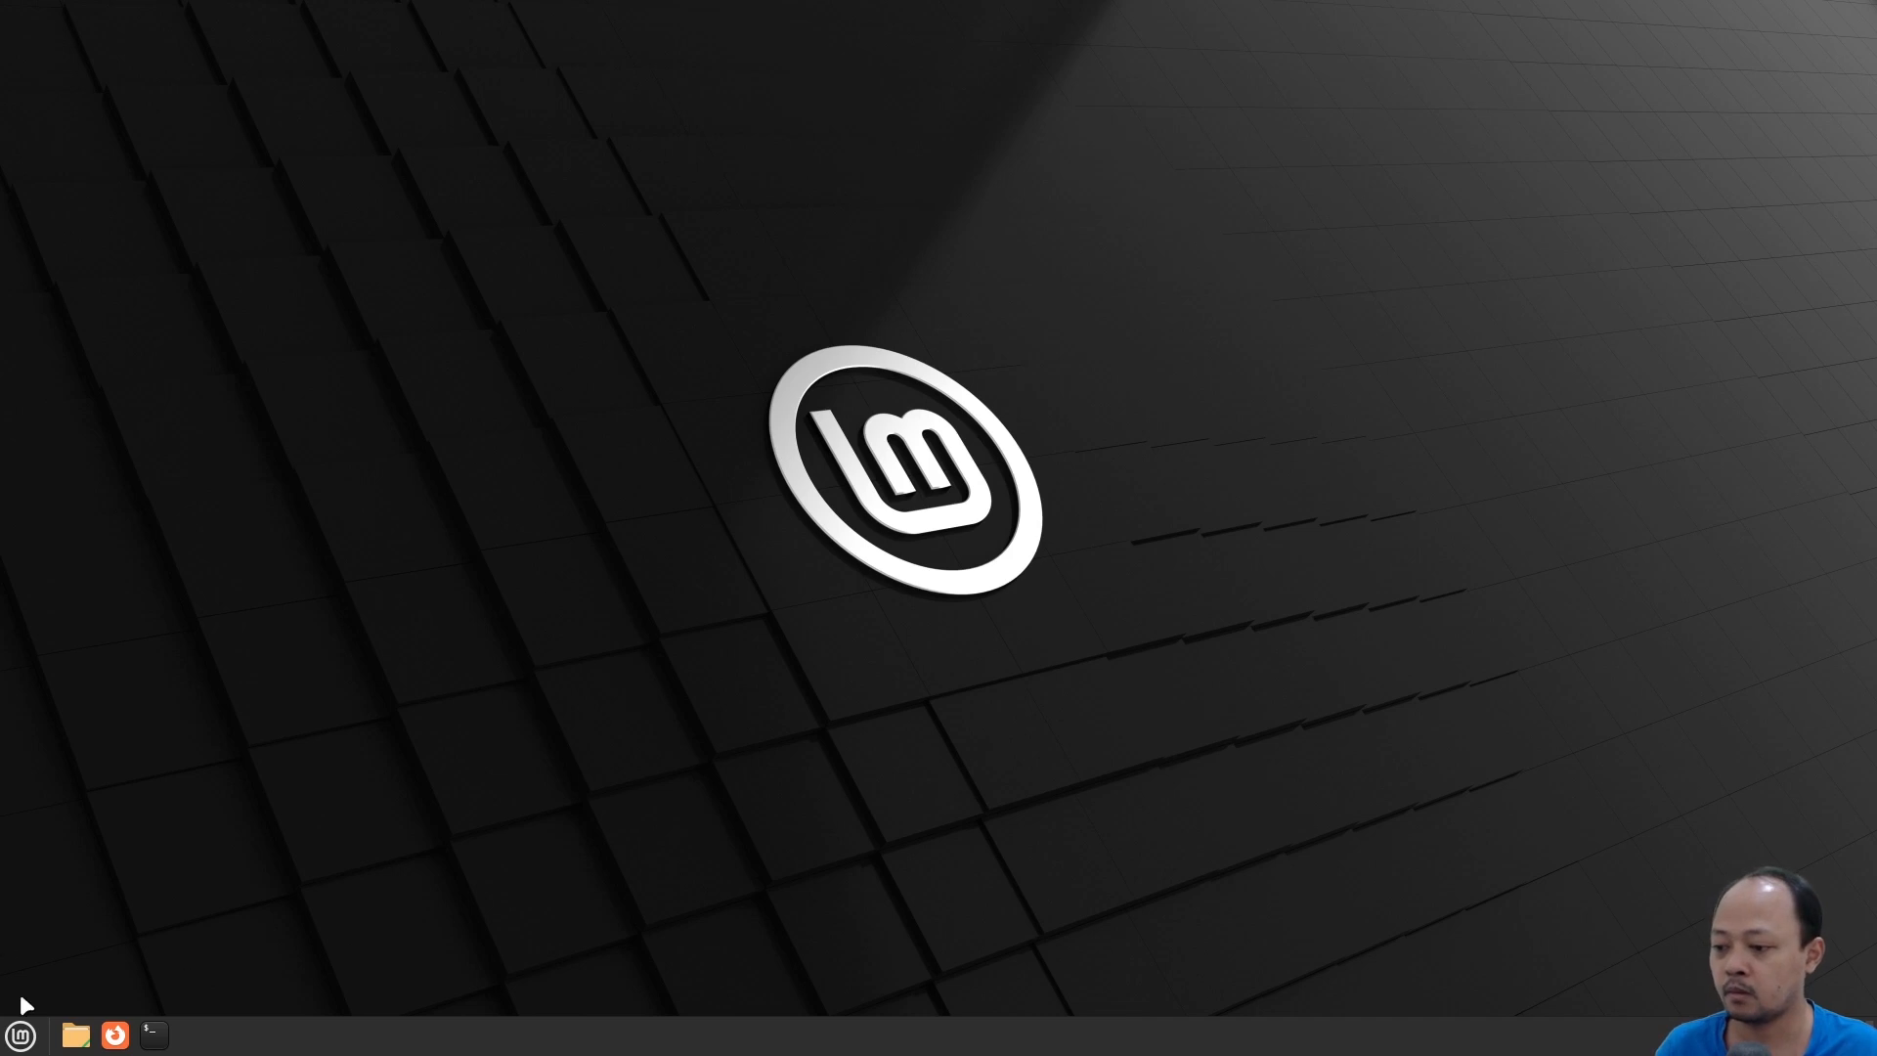
click(20, 1034)
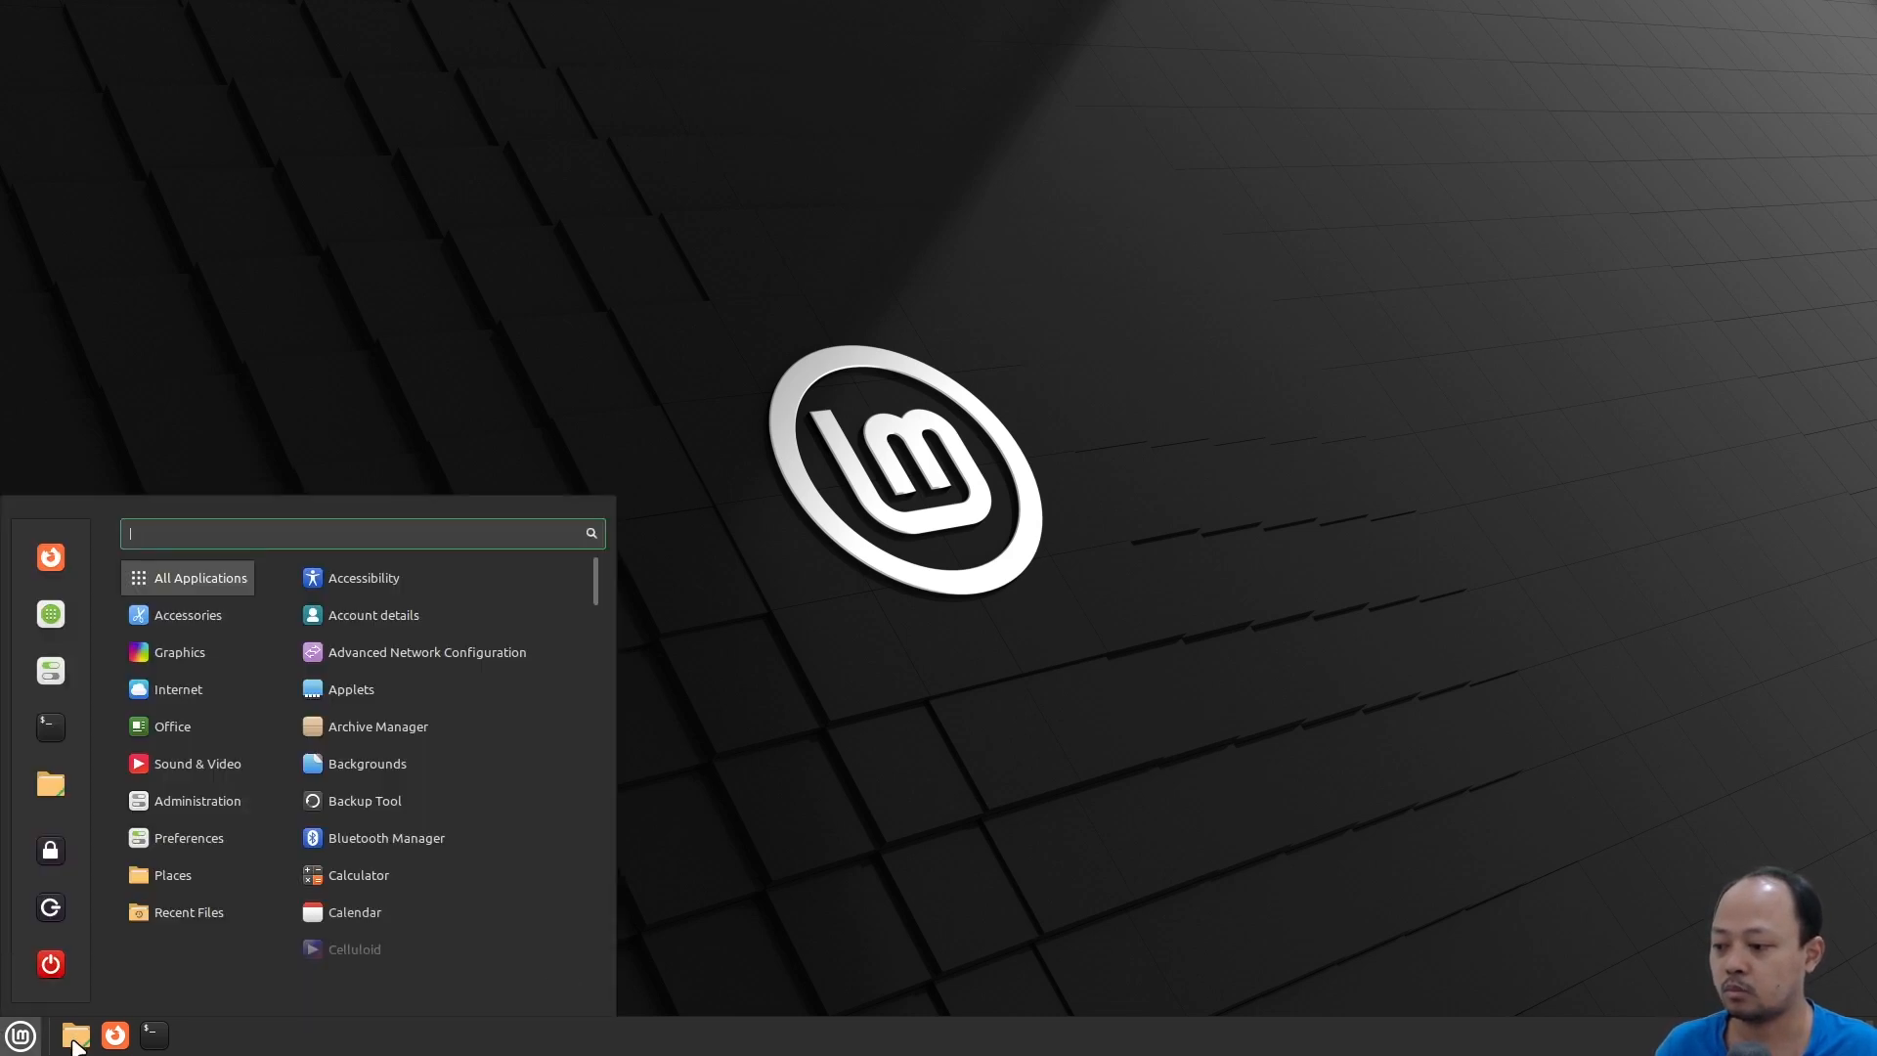
scroll(73, 1043, down, 3)
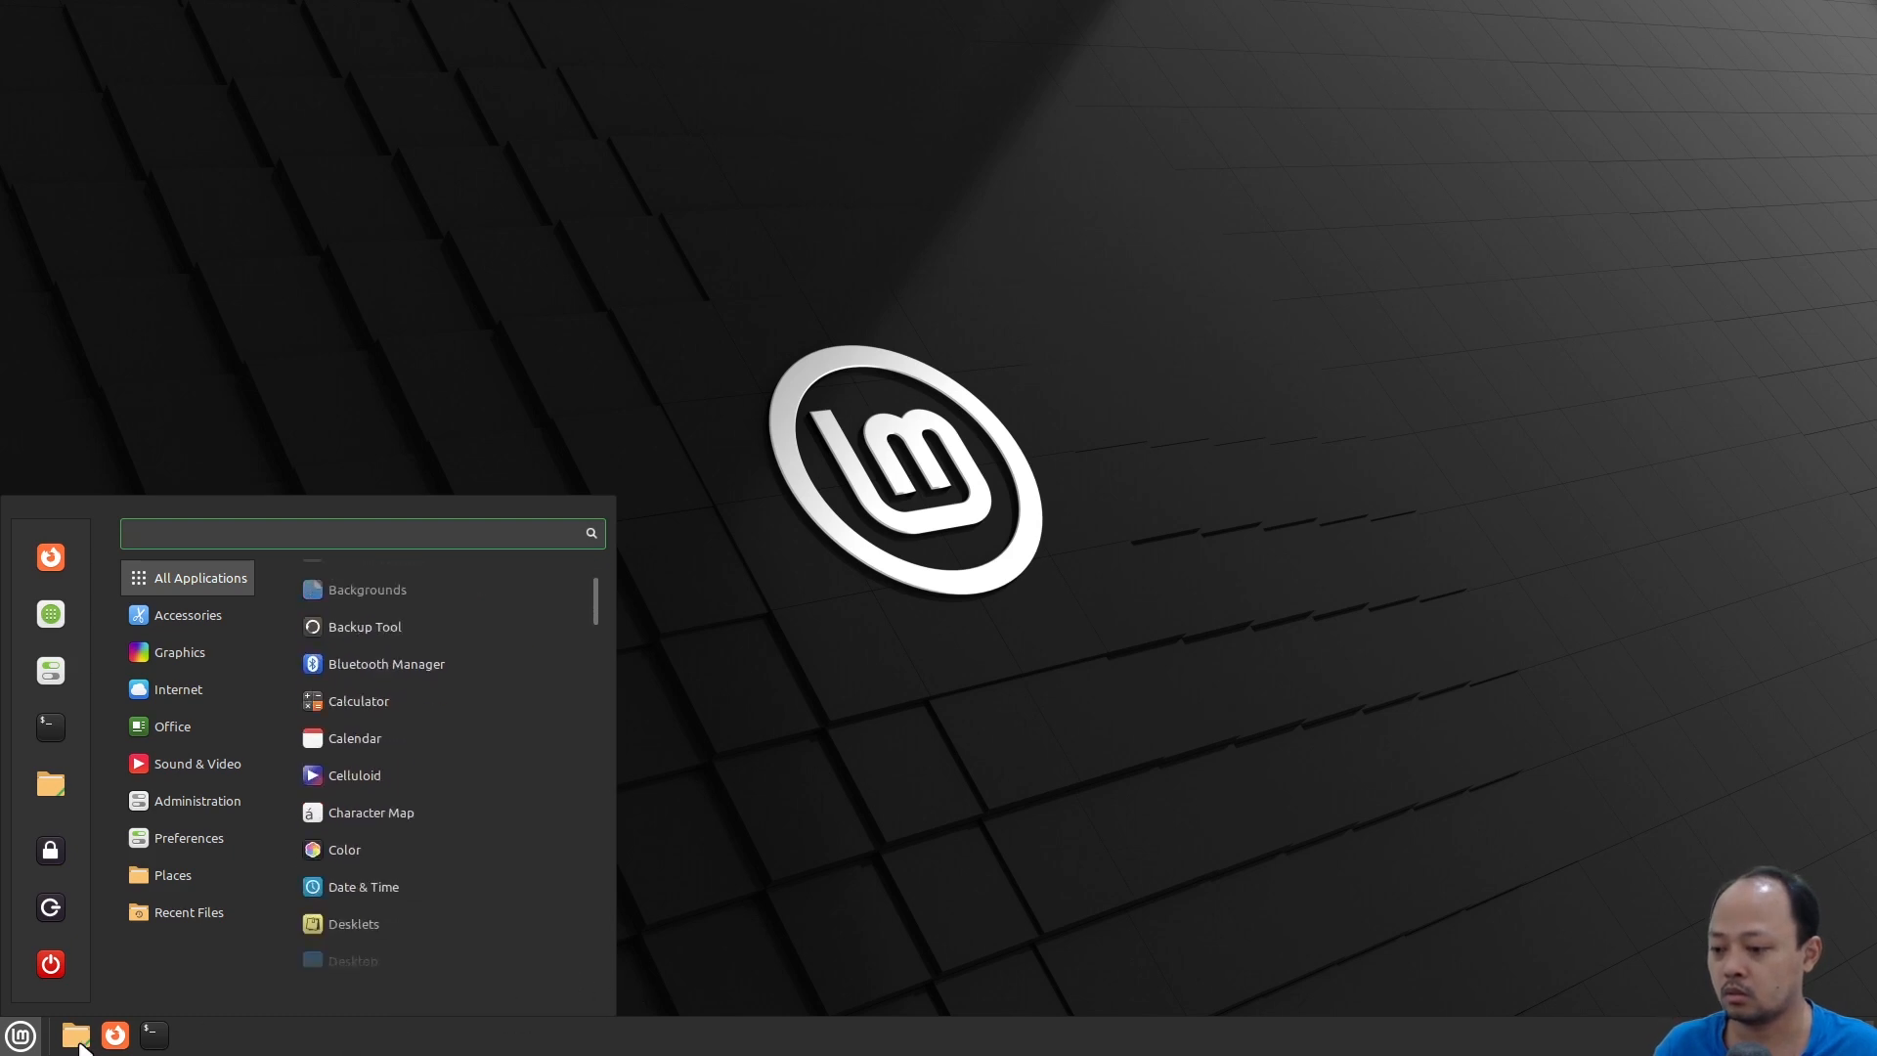
click(78, 1044)
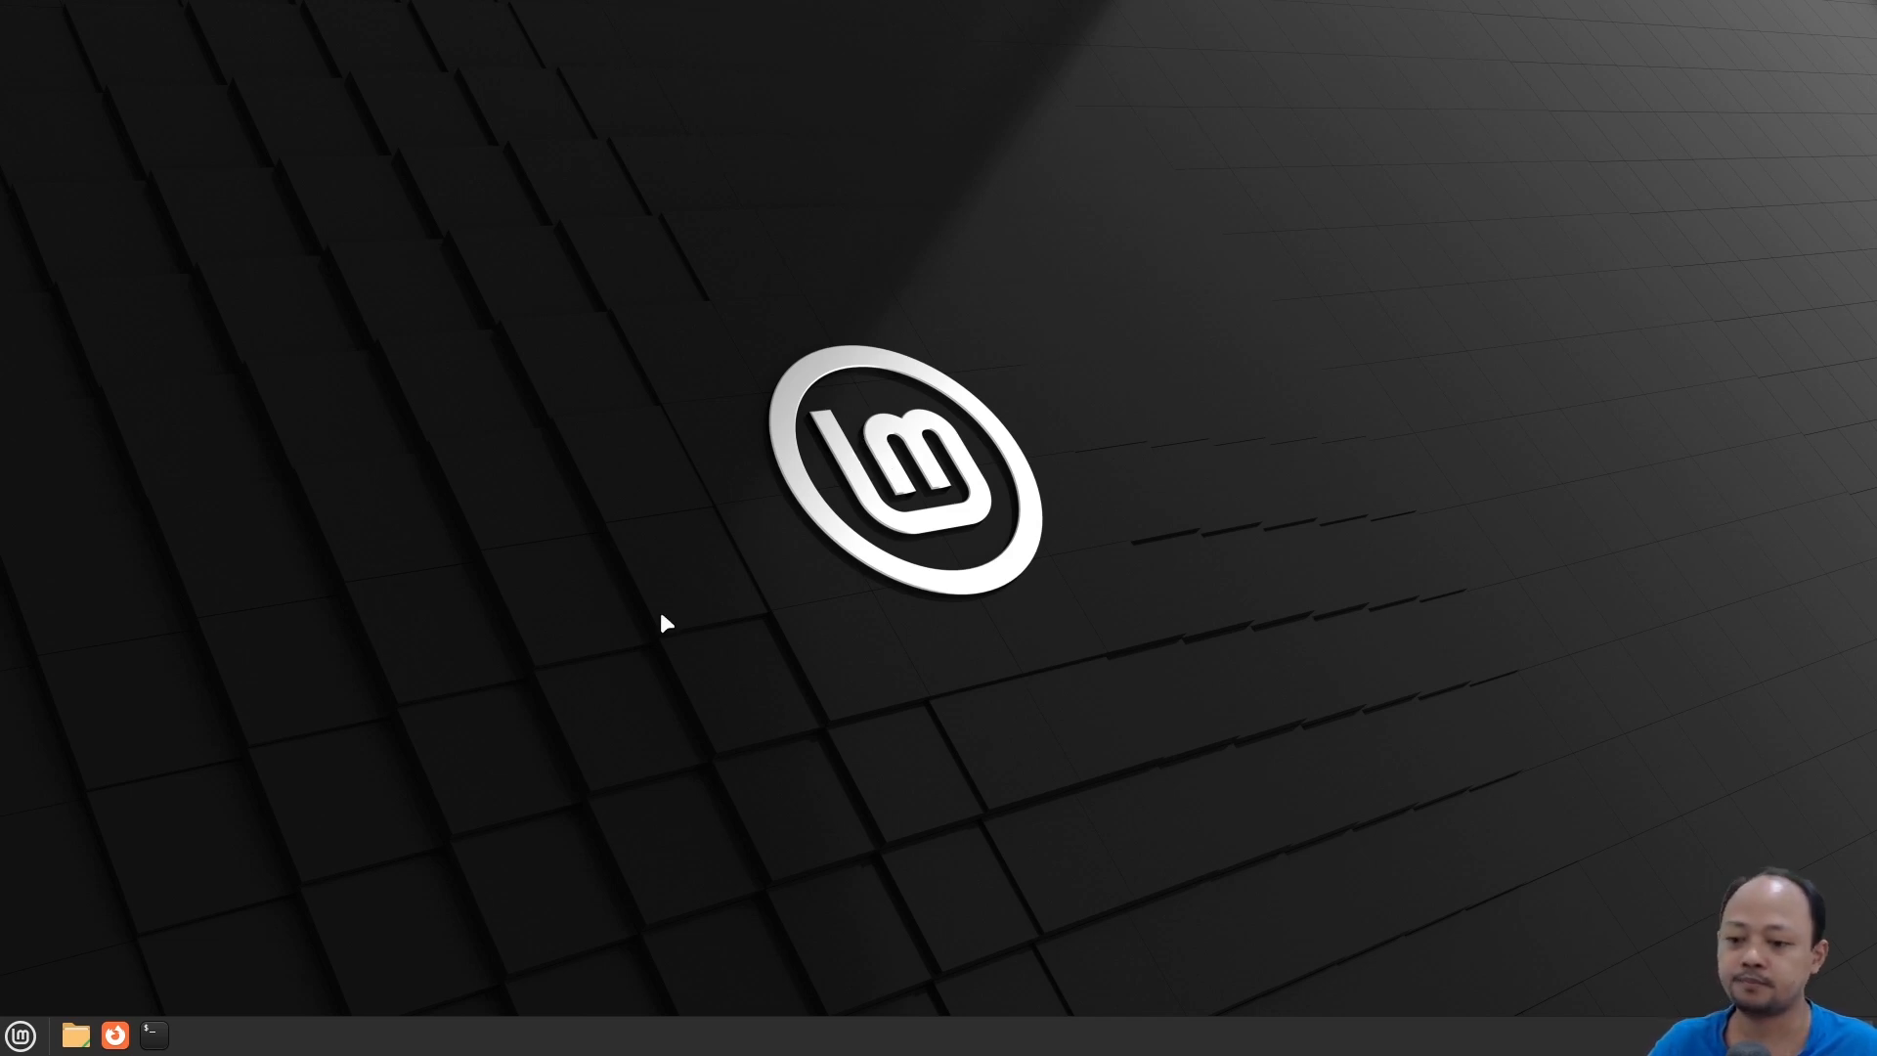
Open the home folder in list view and go to the Downloads folder
key(super+e)
key(ctrl+2)
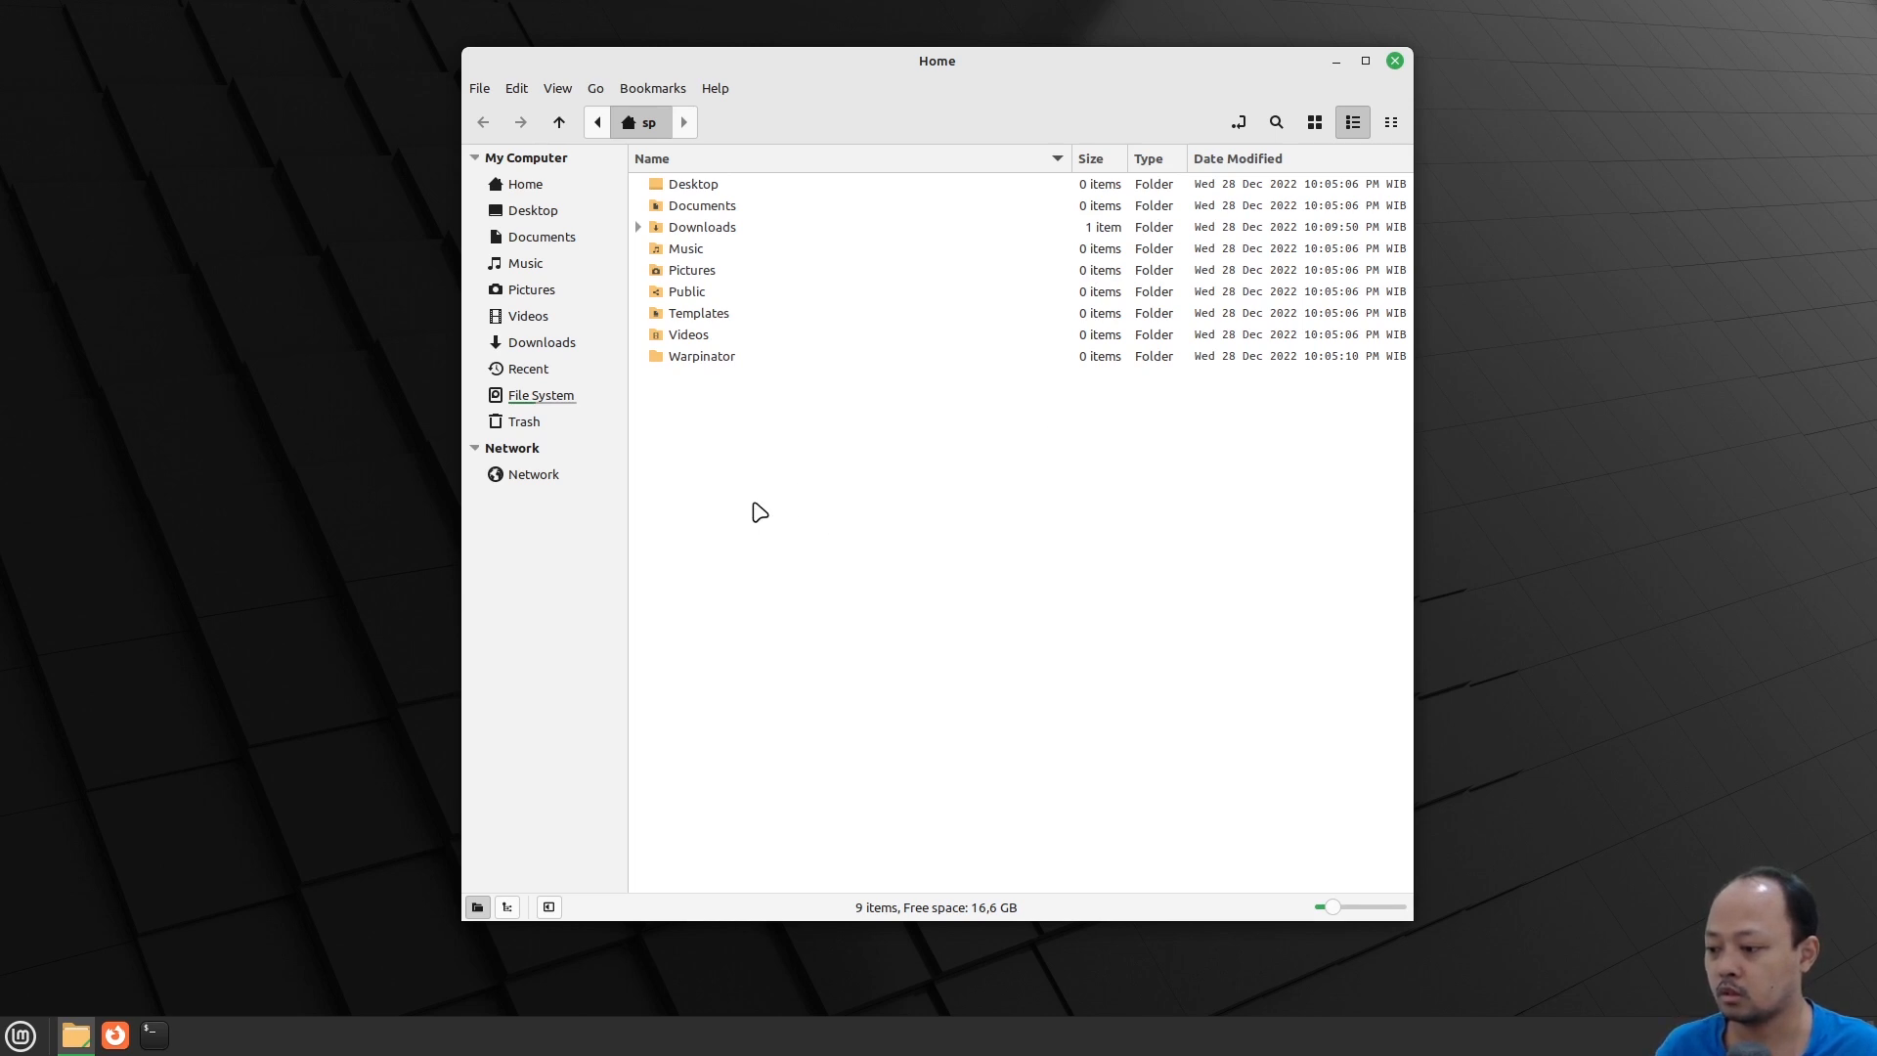
click(563, 348)
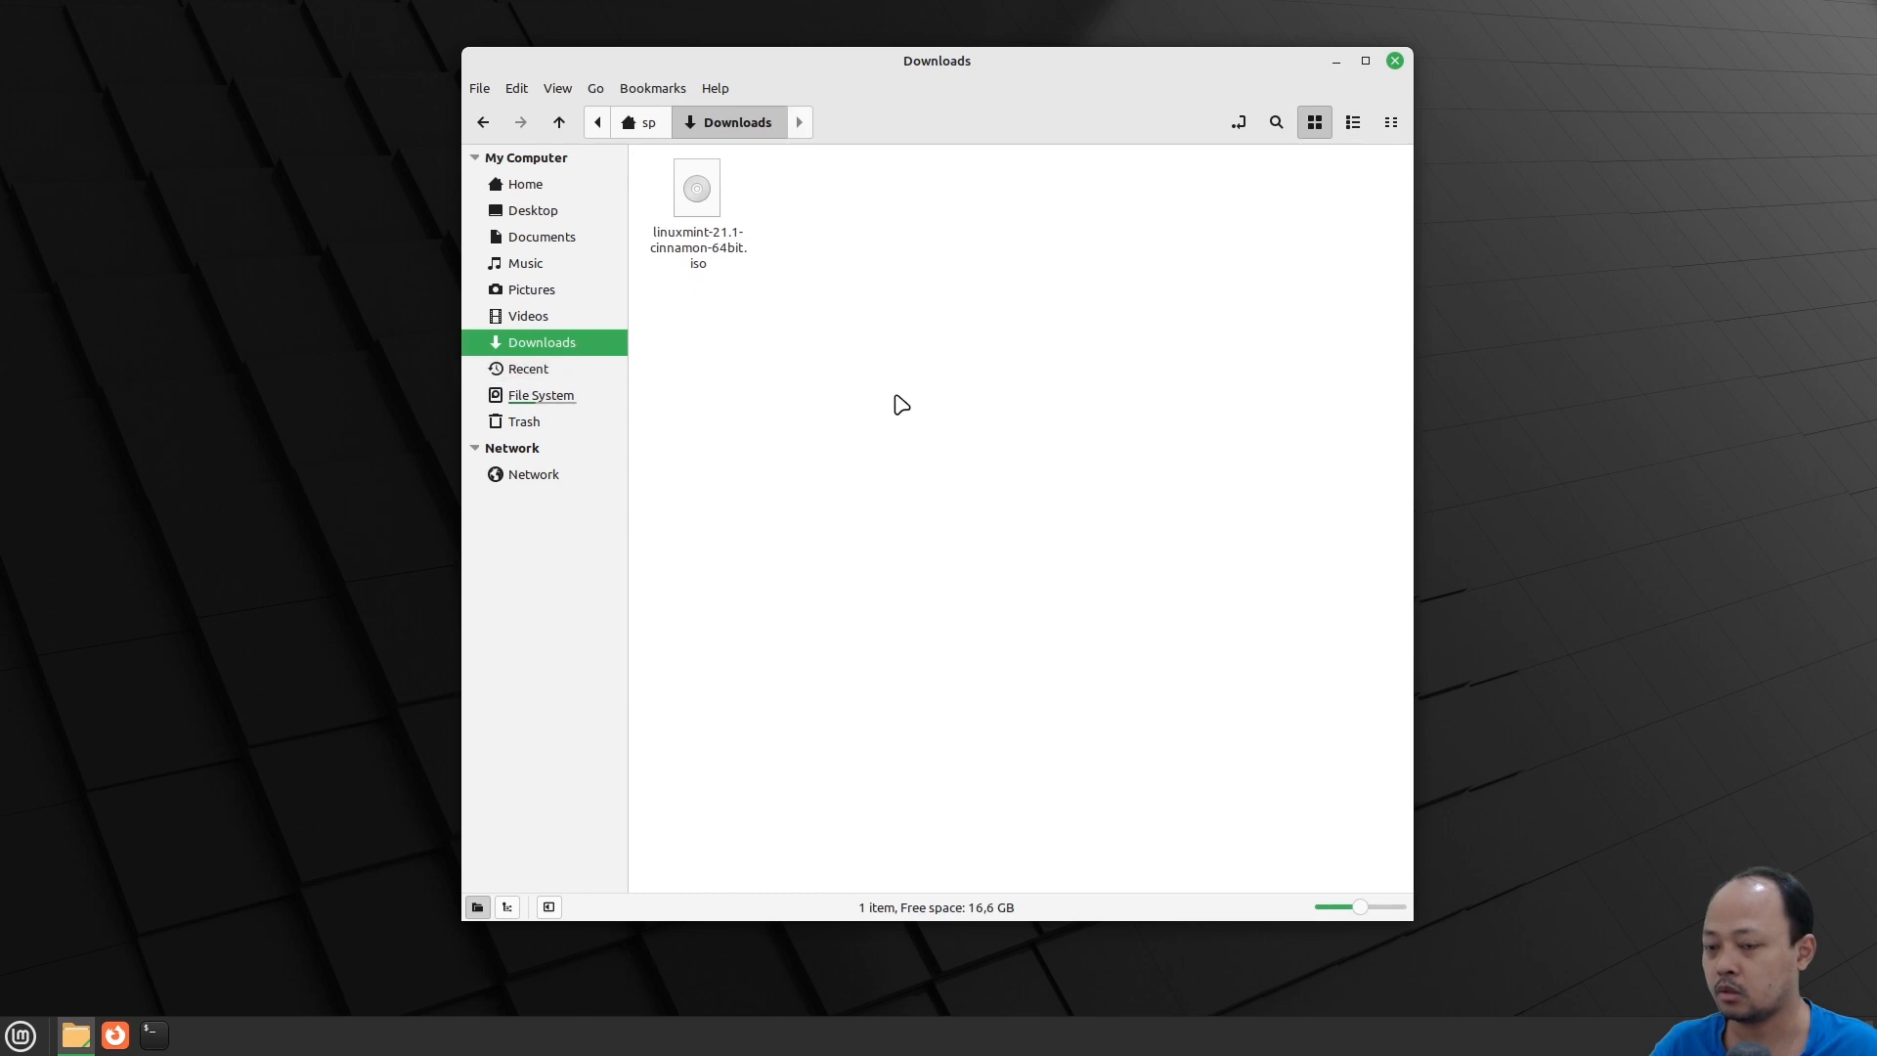
Review the context actions for linuxmint-21.1-cinnamon-64bit.iso and open its ISO verification
right_click(703, 203)
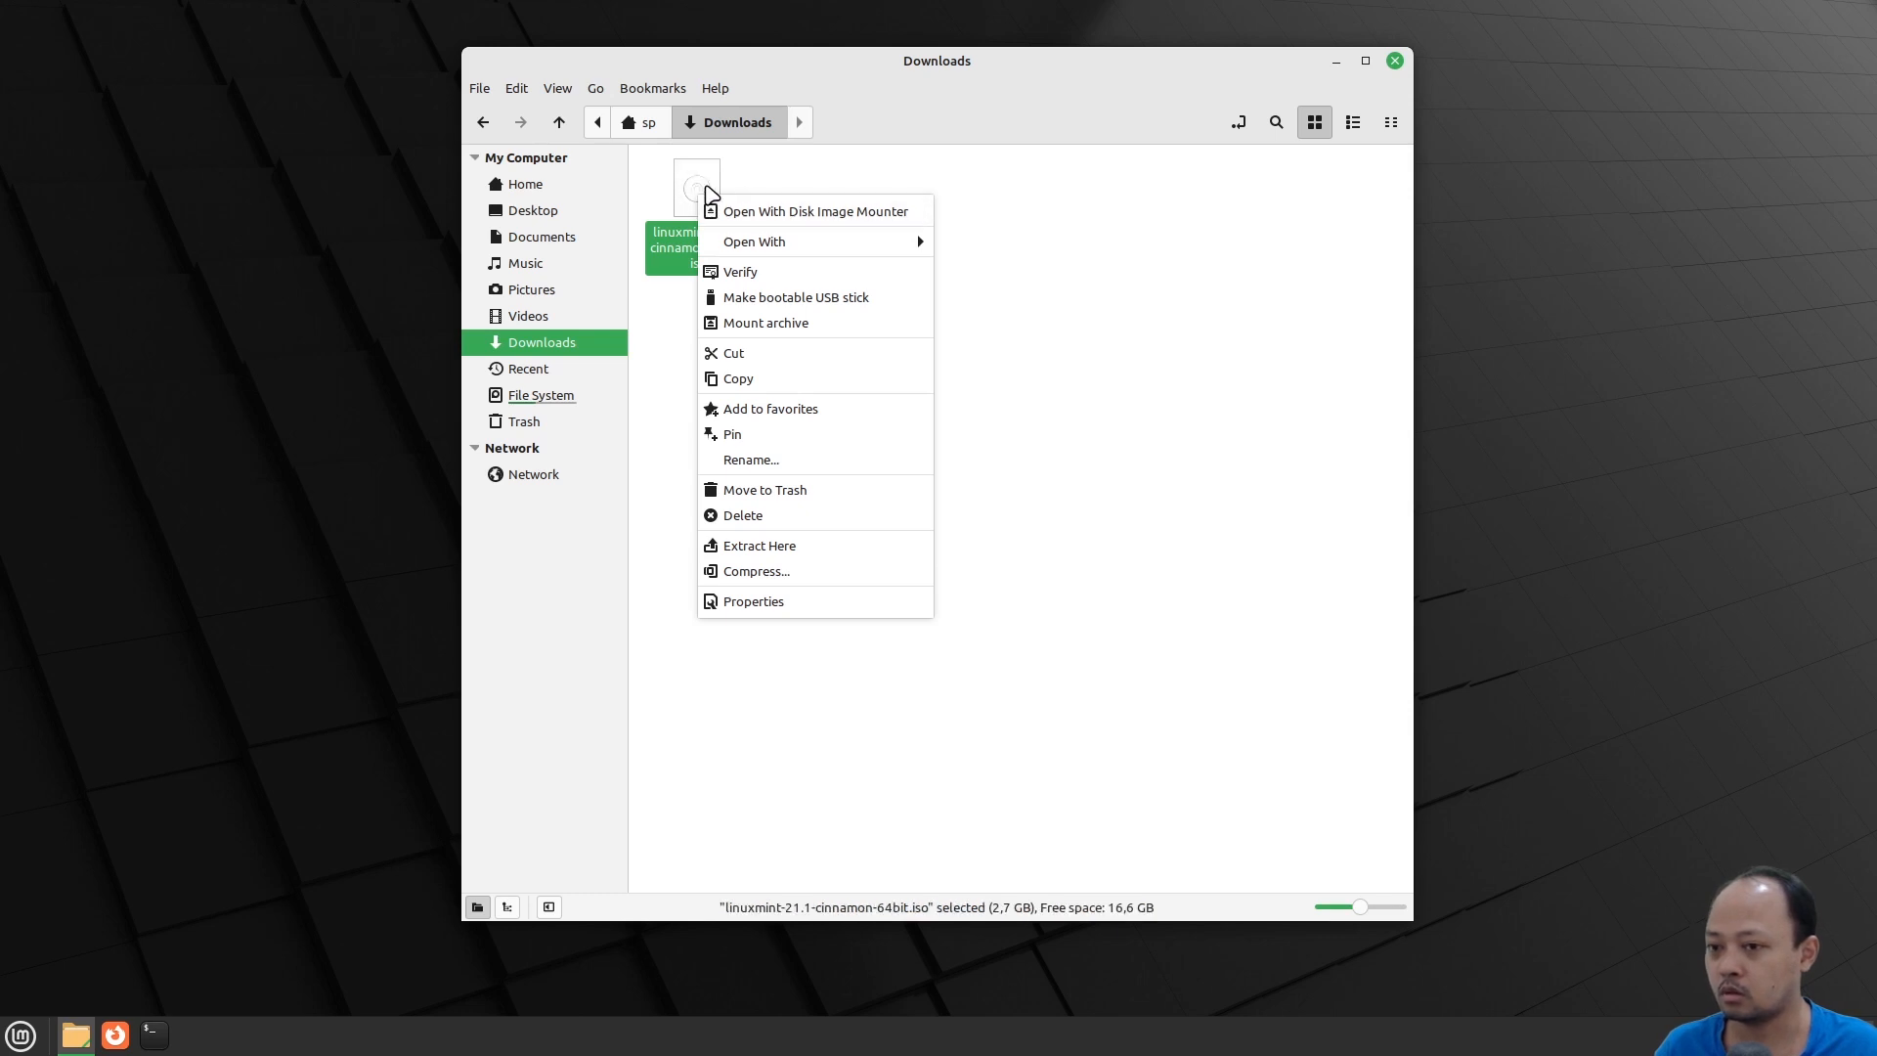
click(1147, 243)
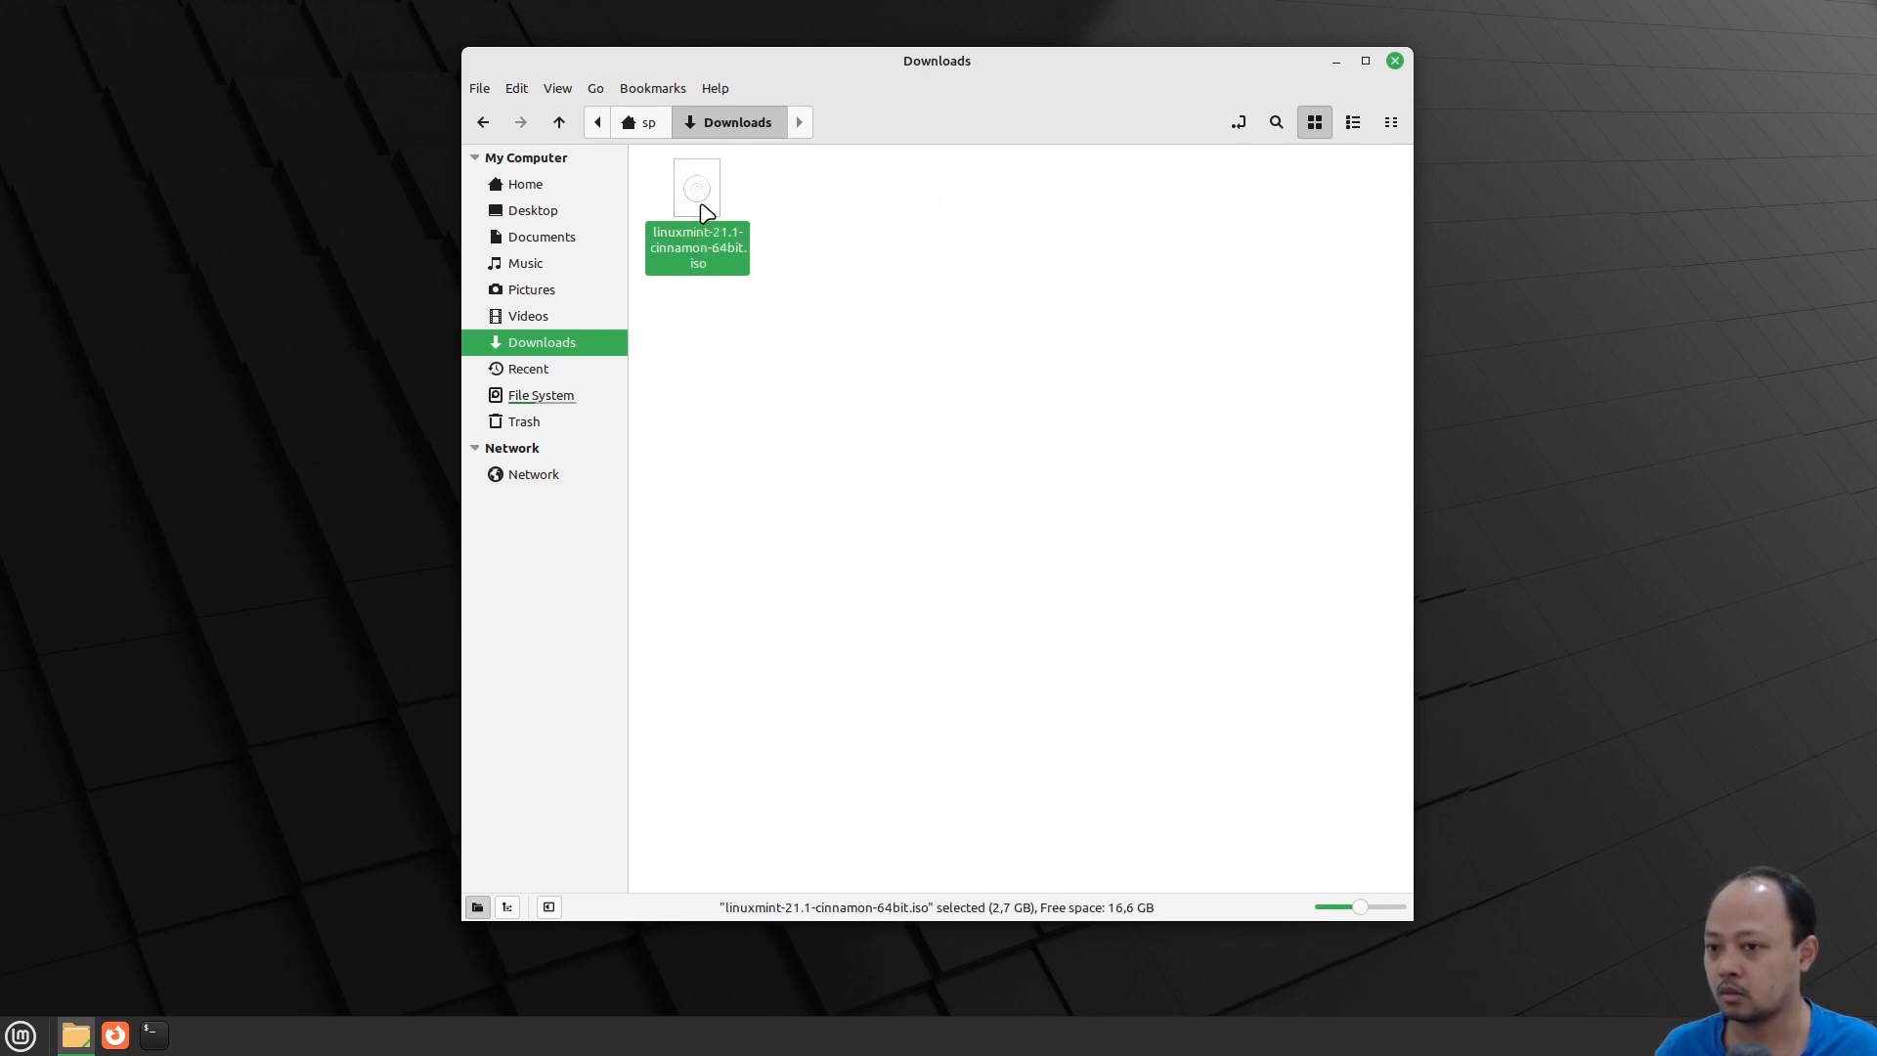
right_click(688, 195)
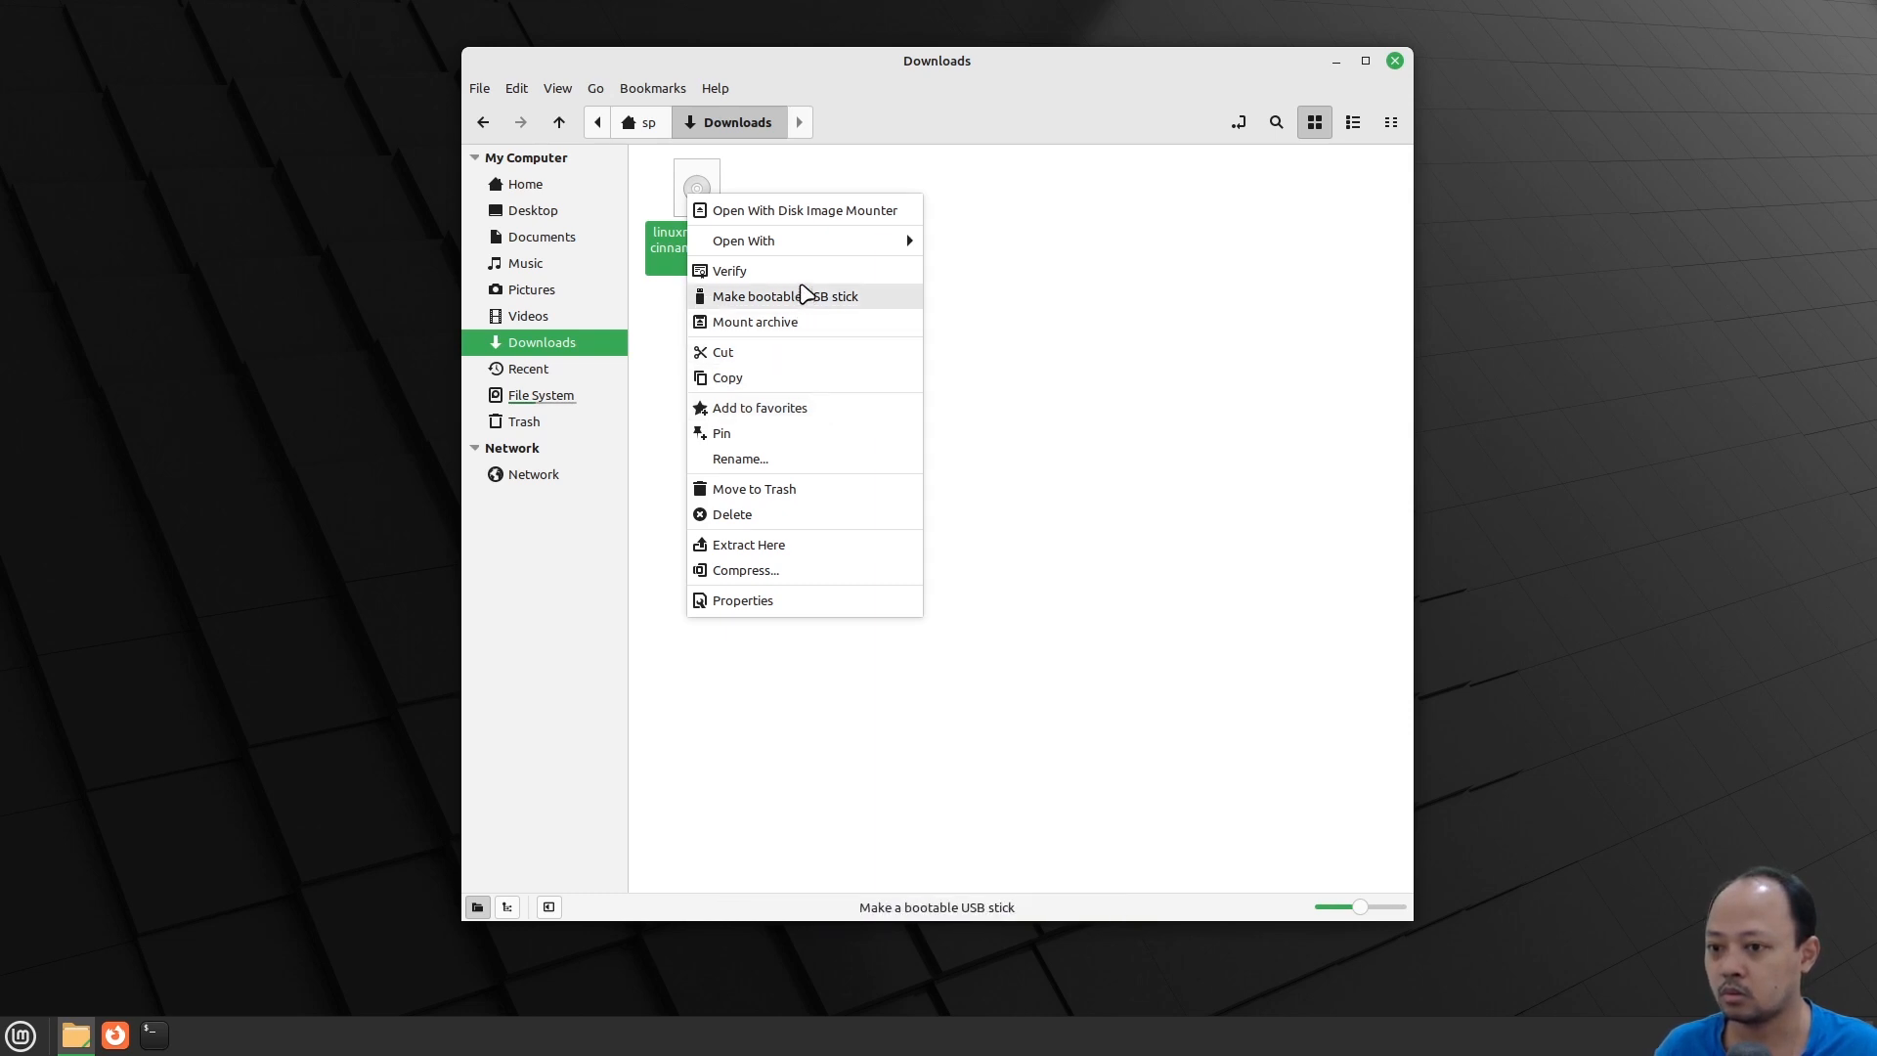
key(Escape)
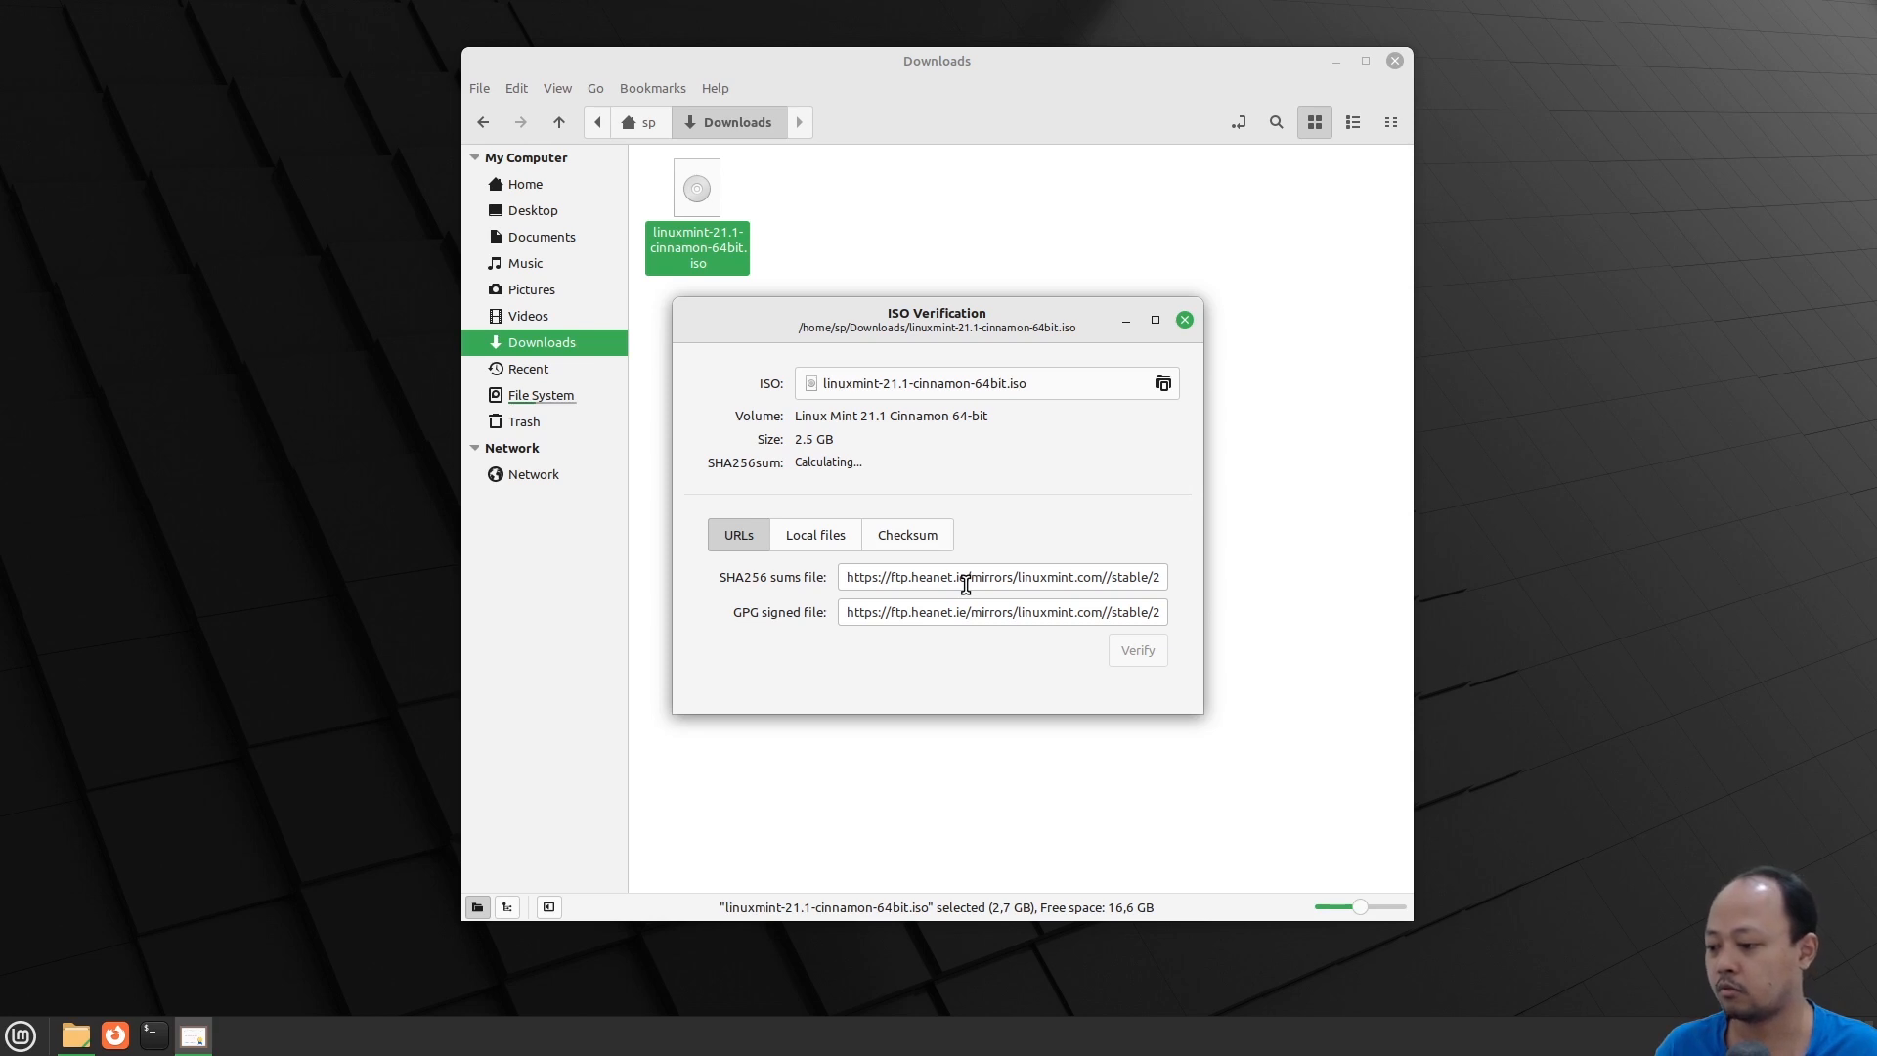
Look through the Local files and Checksum options, verify the ISO using the URLs, and close the verification window
click(826, 538)
click(926, 544)
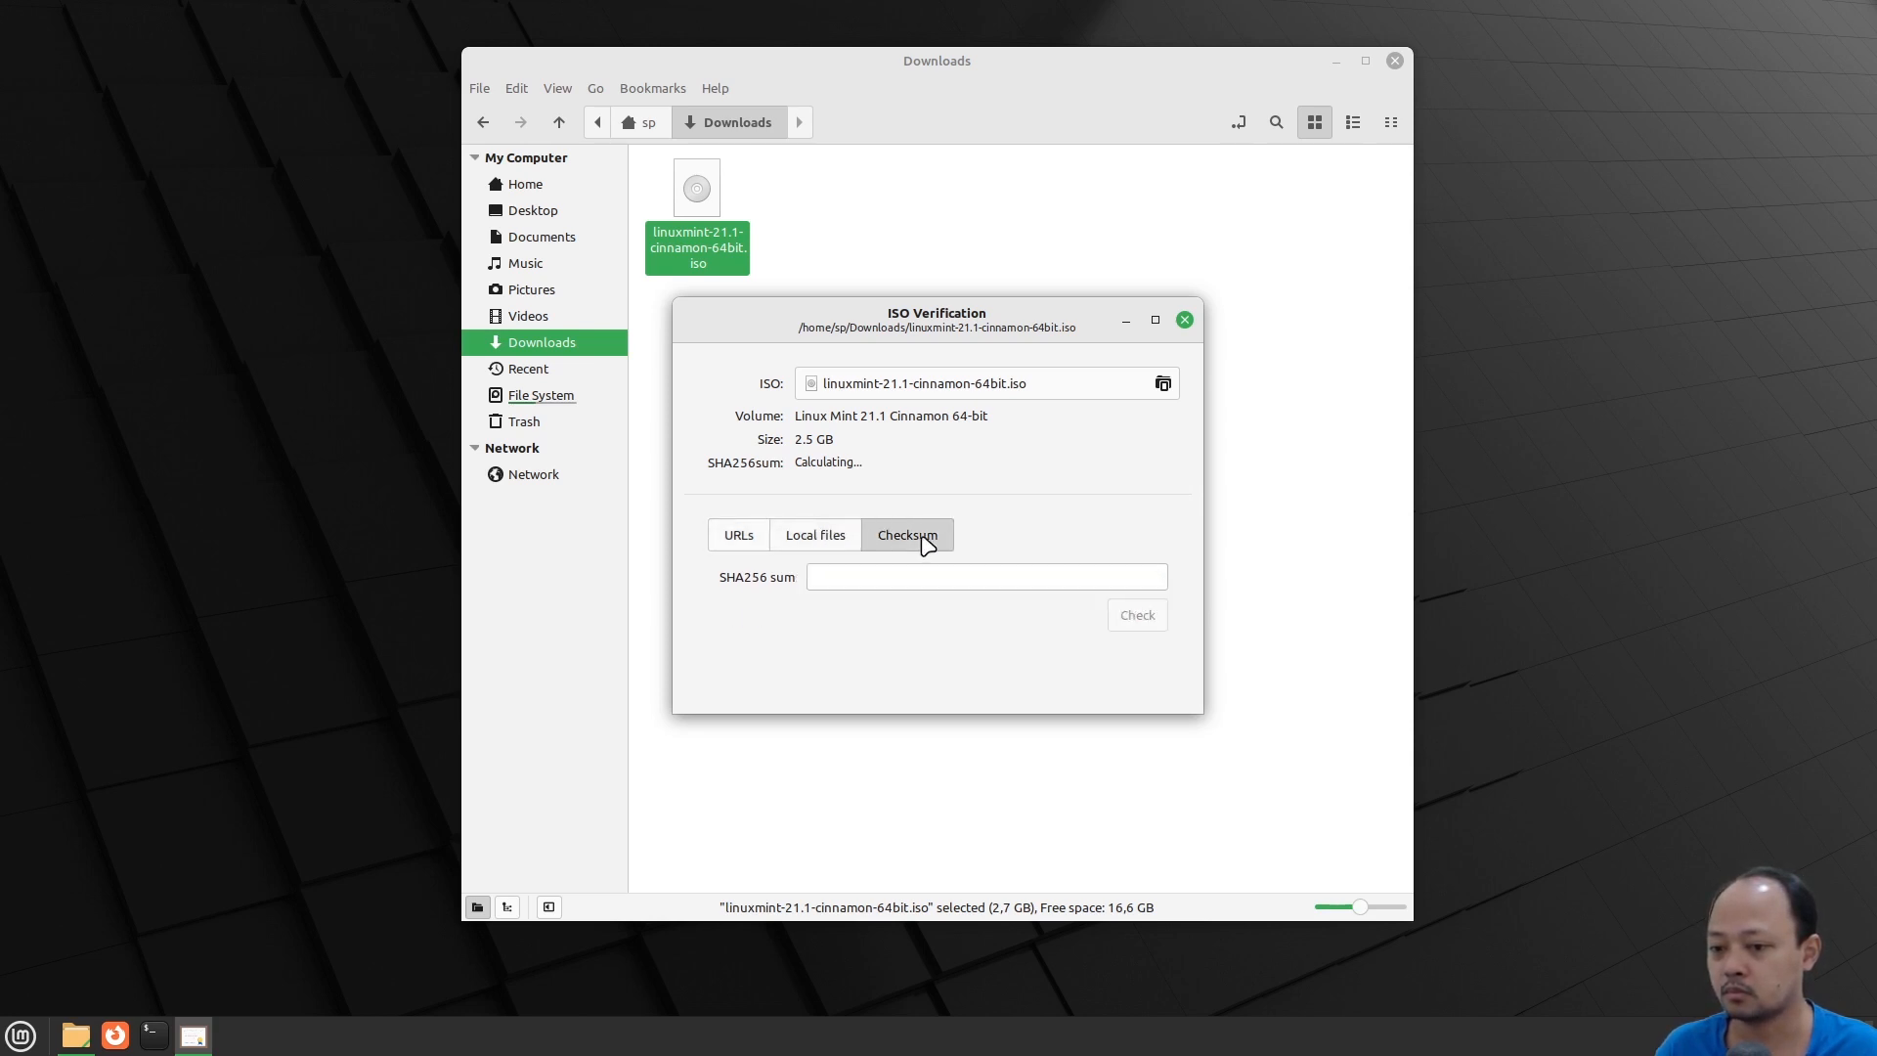
click(793, 540)
click(731, 534)
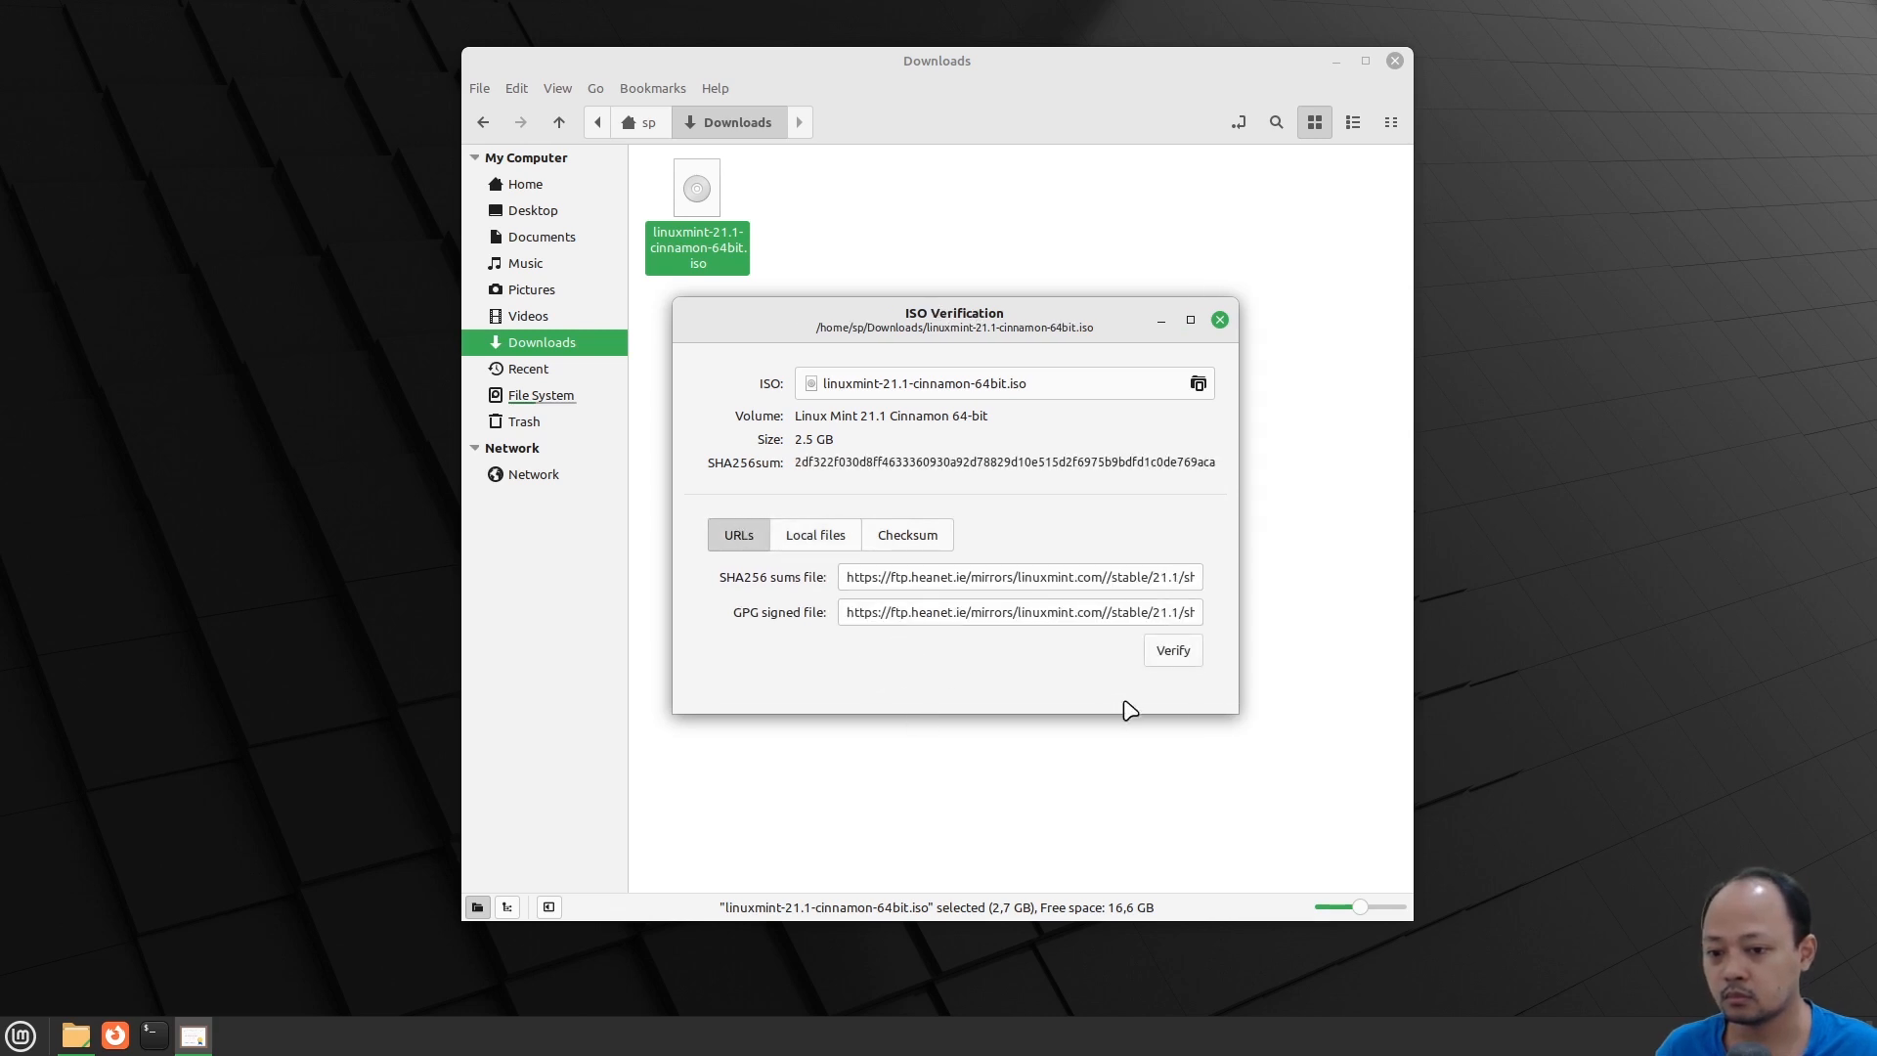
click(1176, 657)
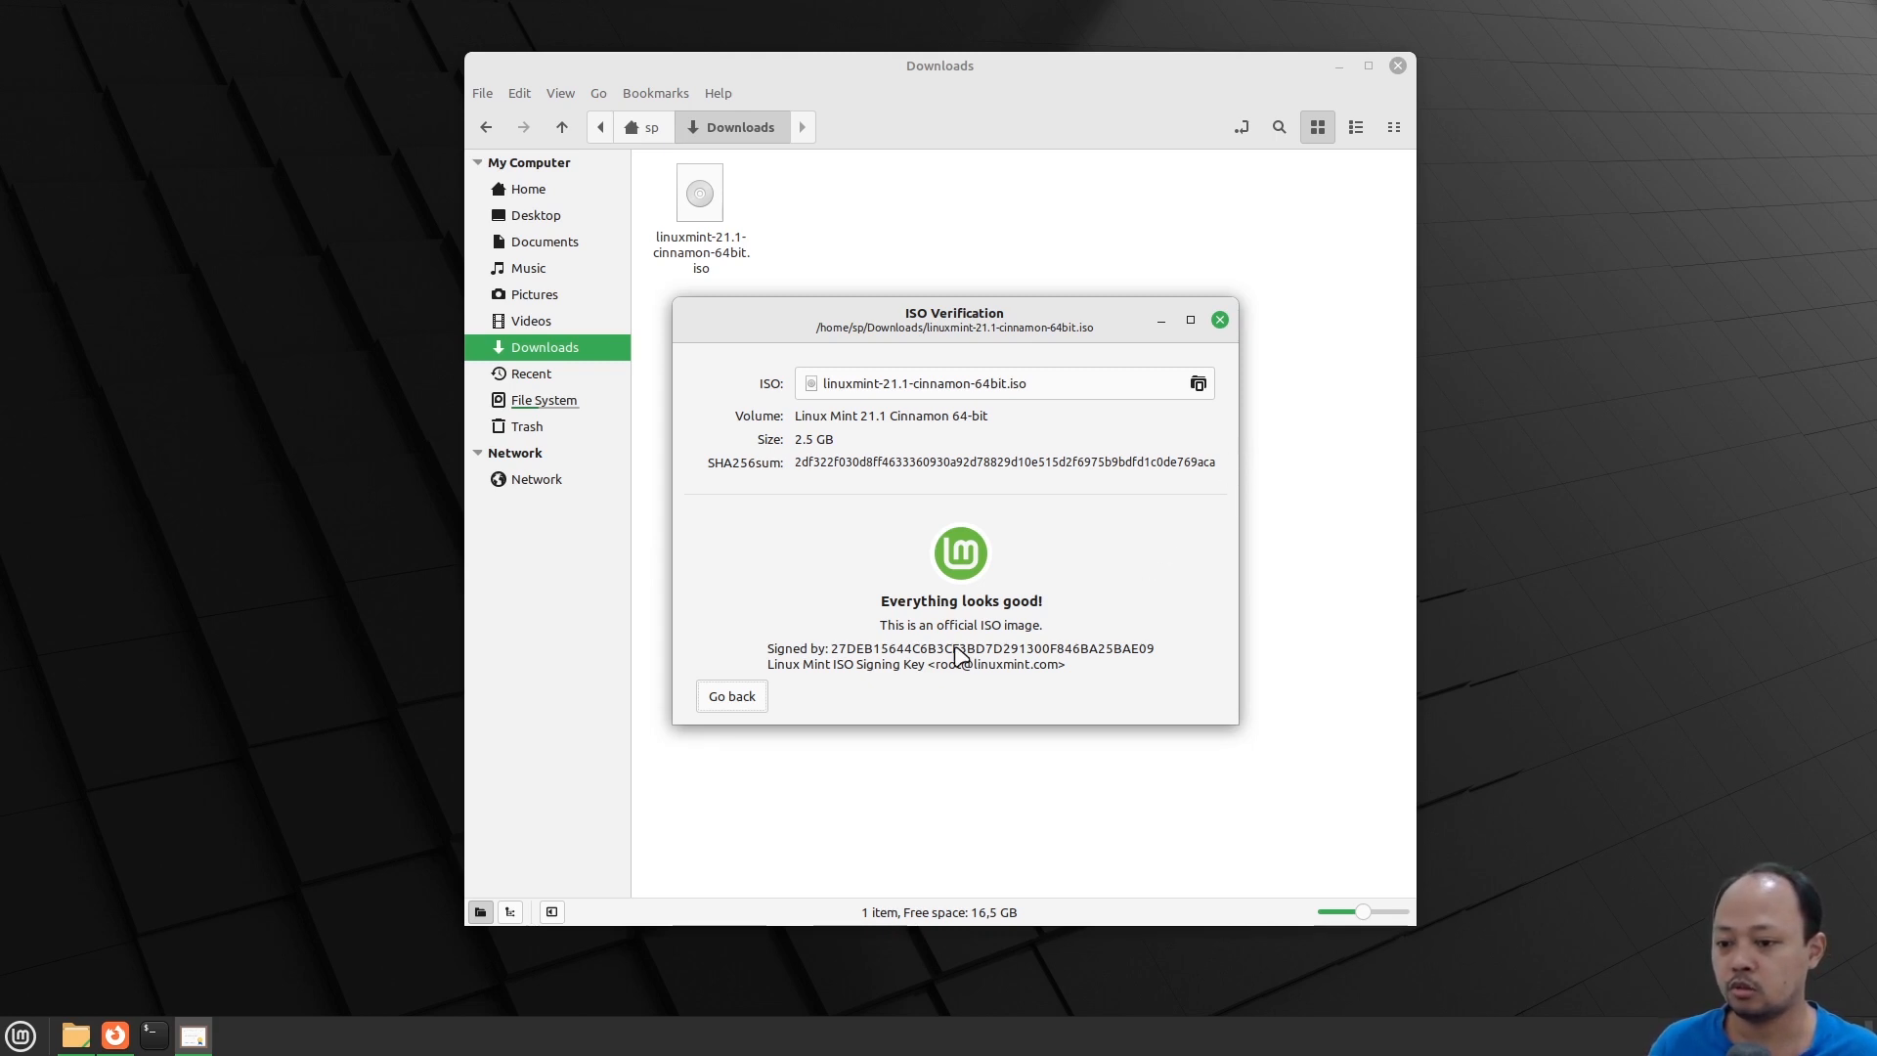
click(1221, 321)
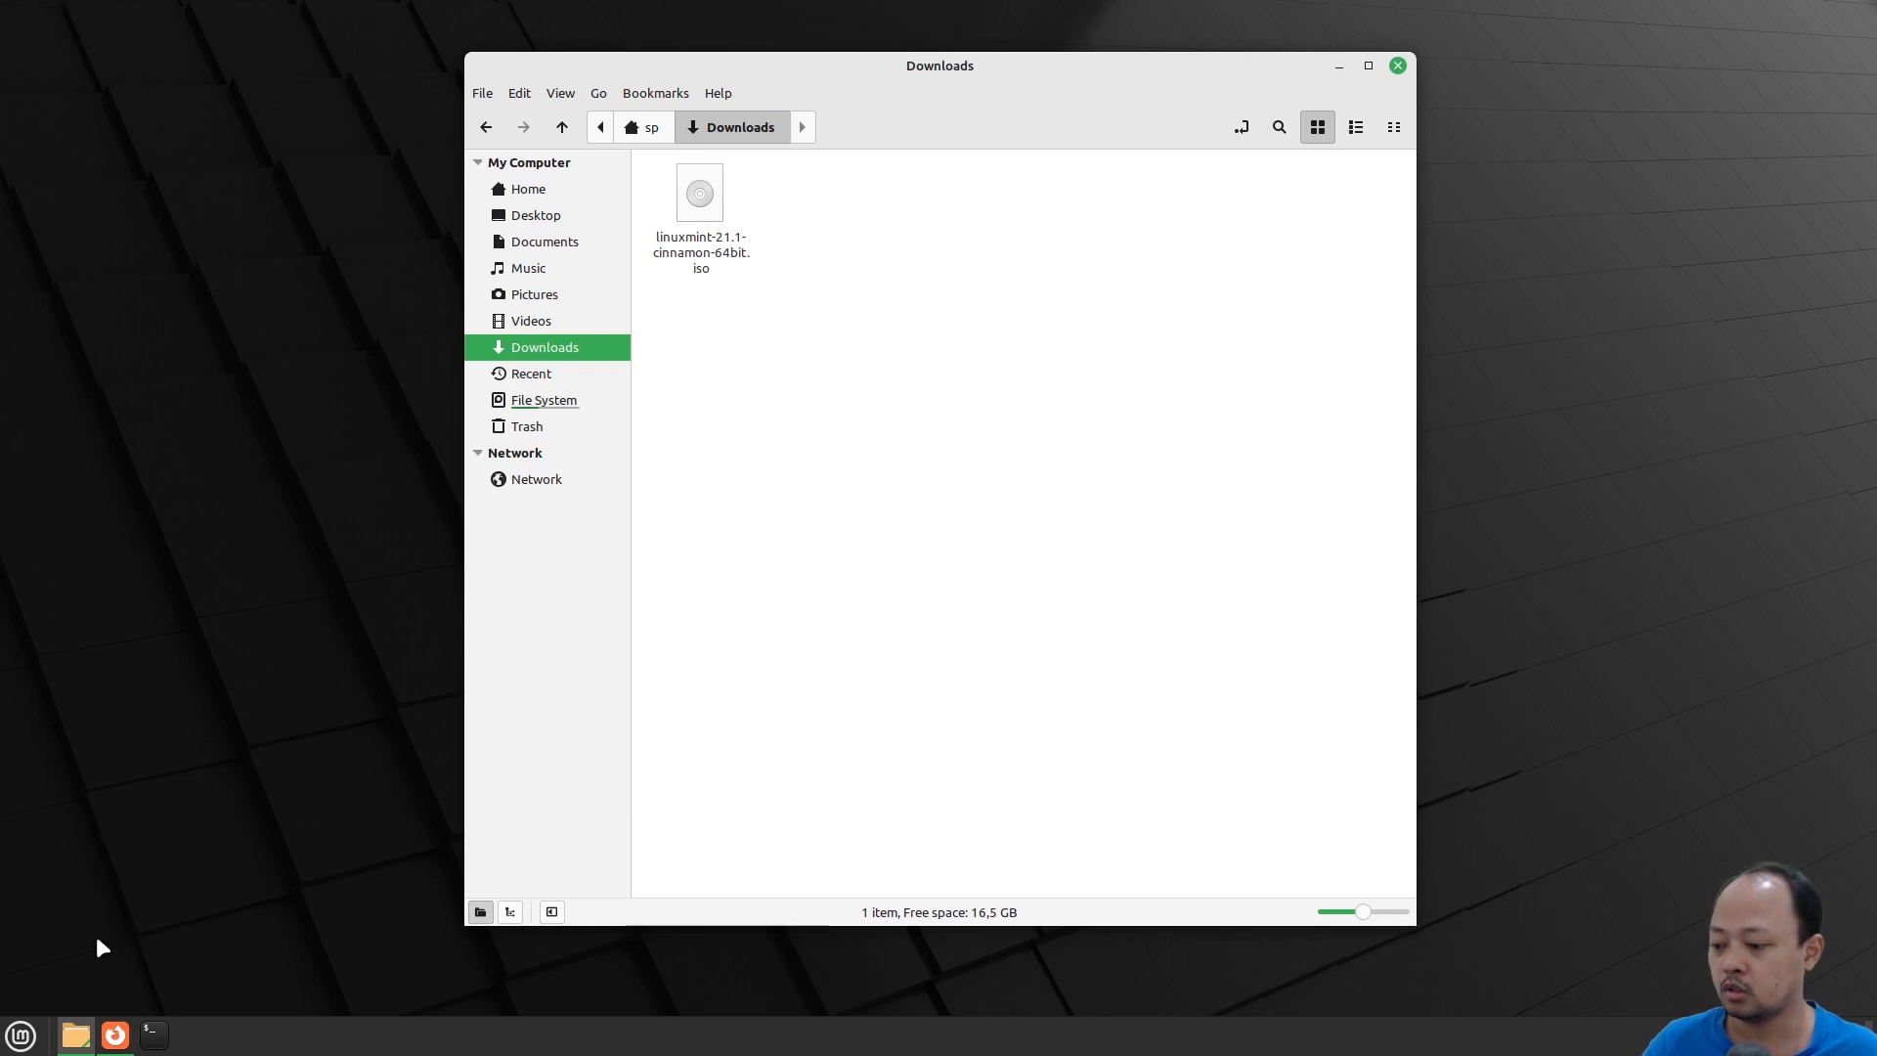
Launch USB Image Writer from the applications and select linuxmint-21.1-cinnamon-64bit.iso from Downloads as the ISO image
click(22, 1036)
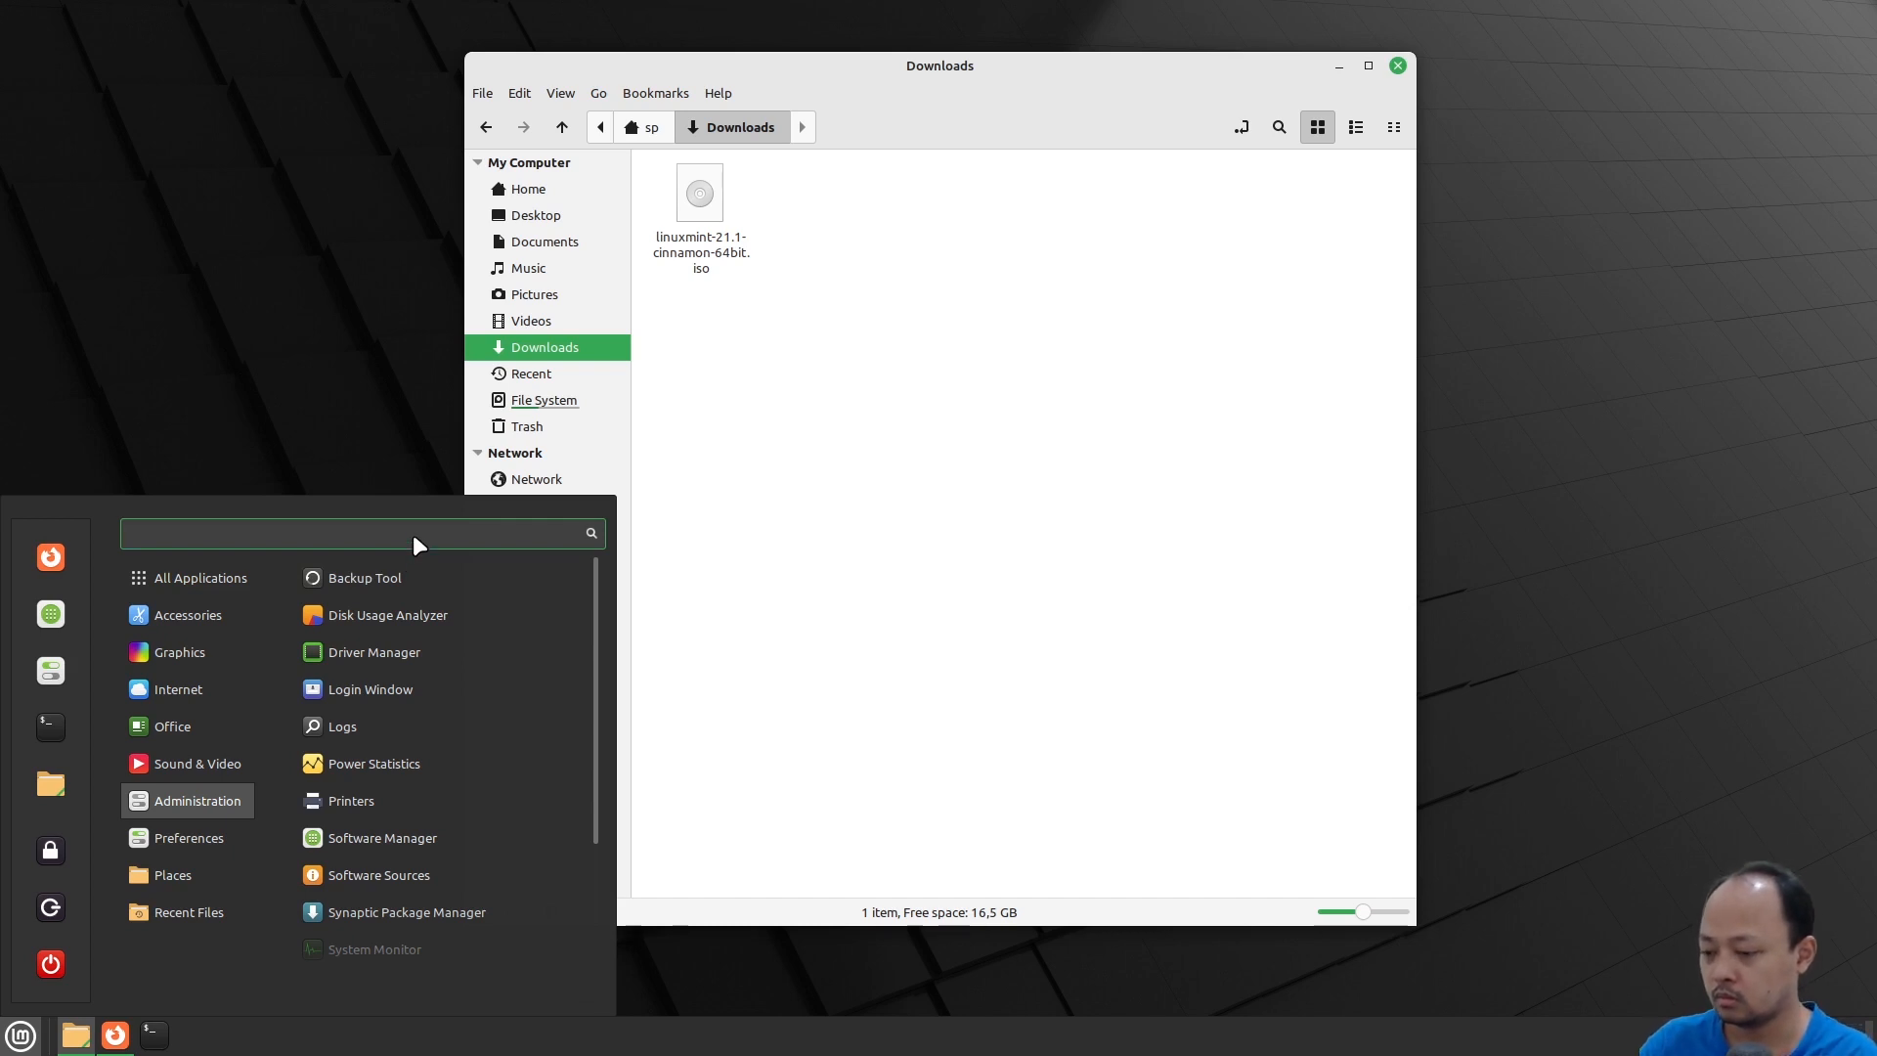
text(usbl)
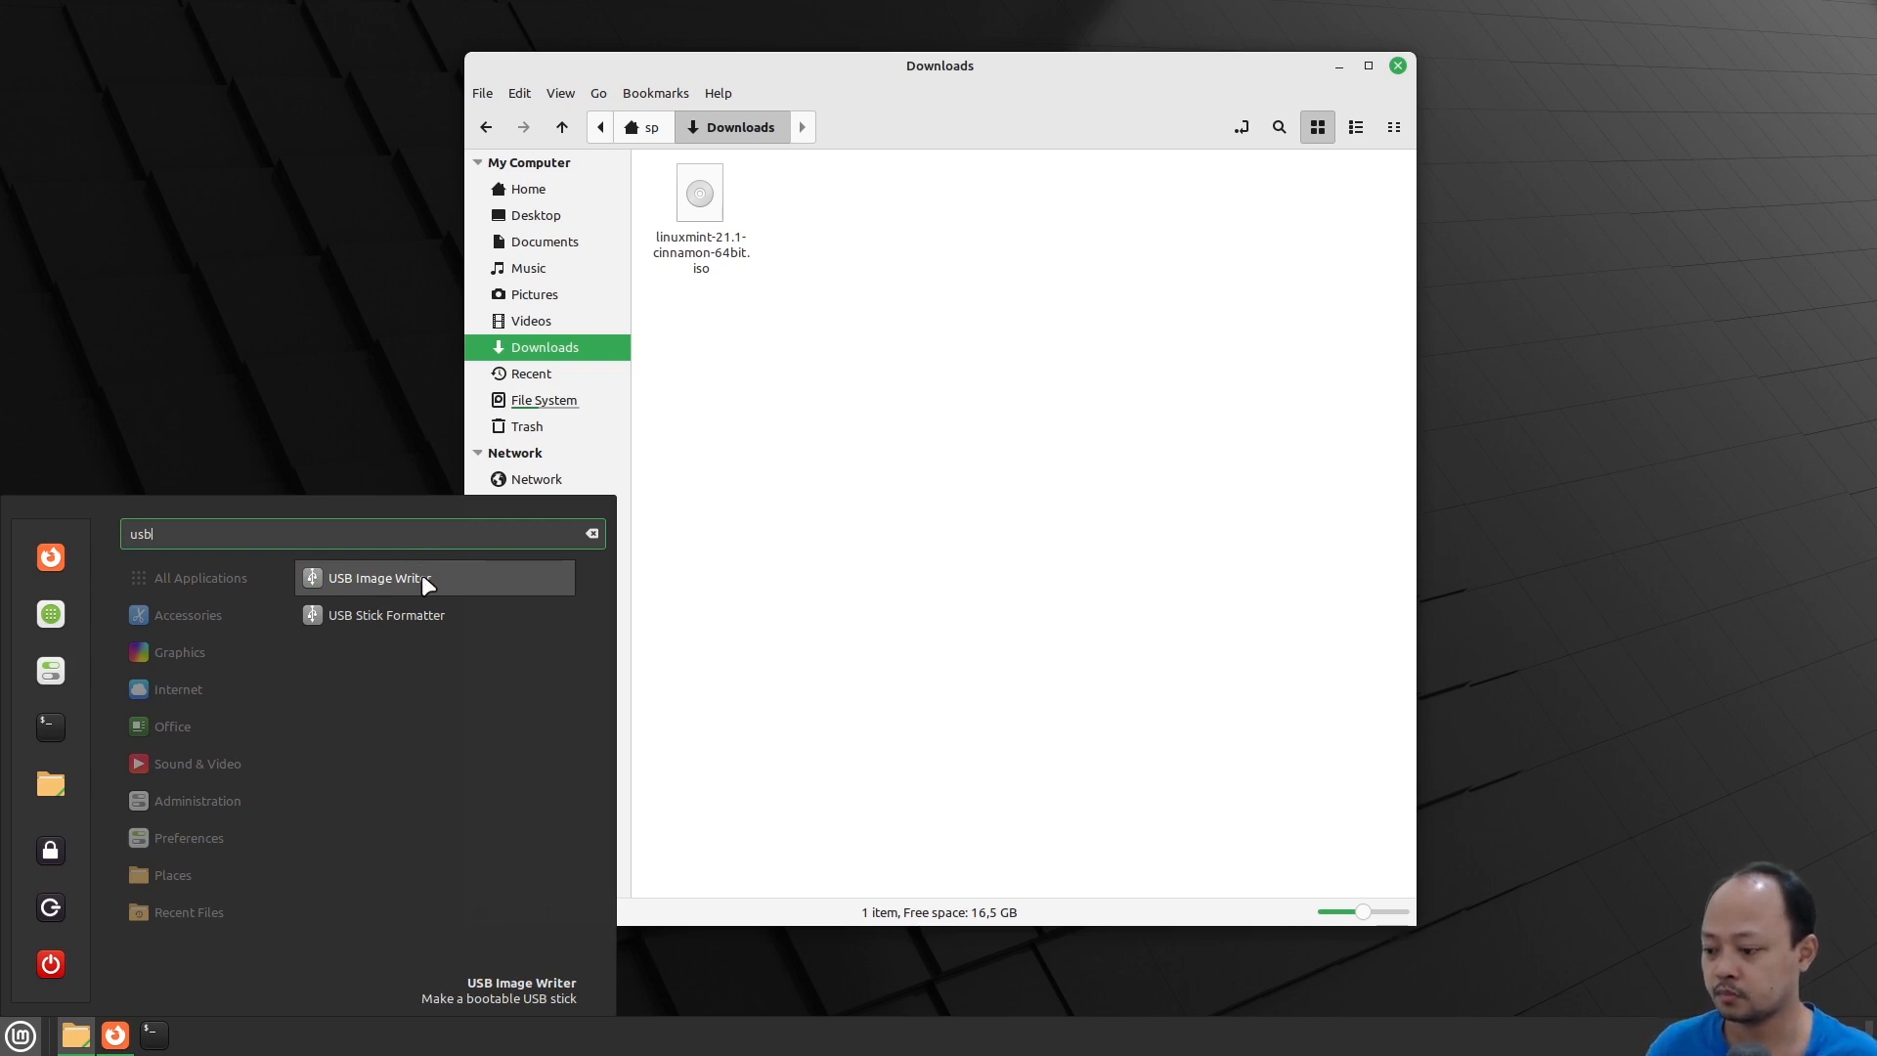
click(424, 579)
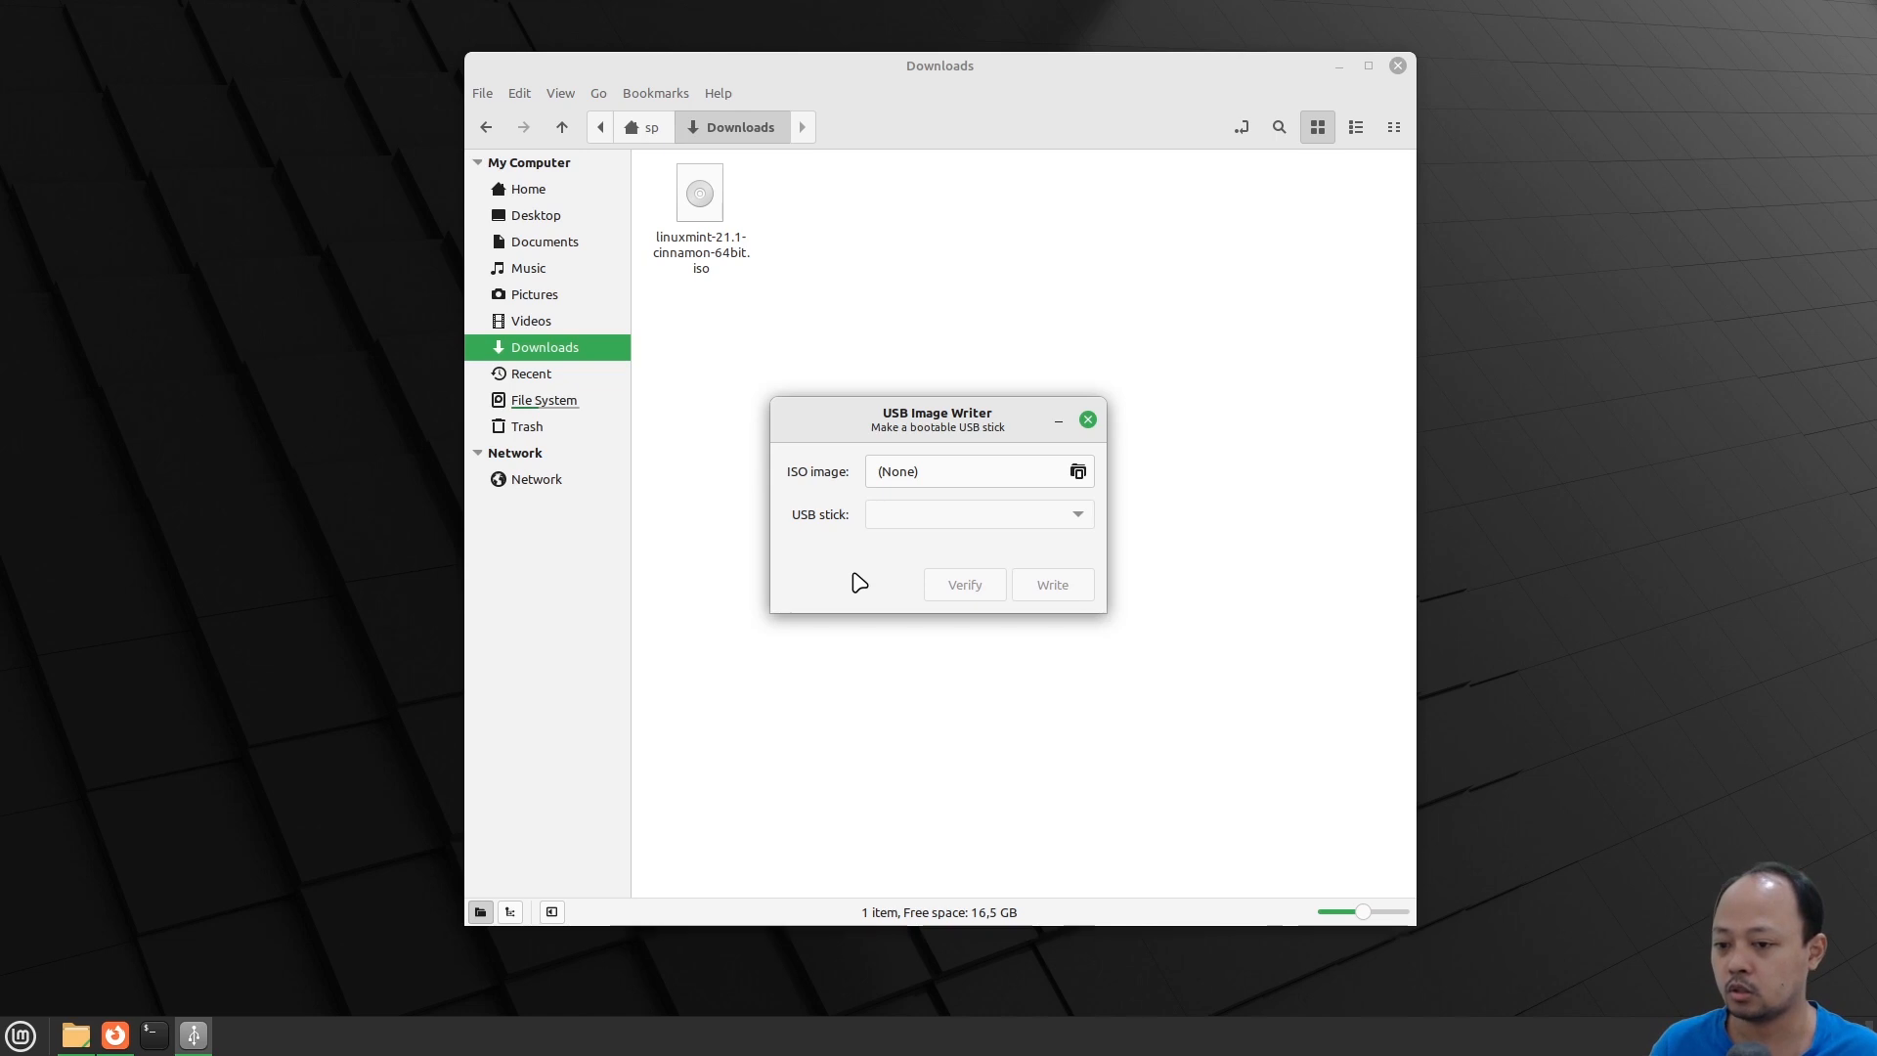
click(1075, 473)
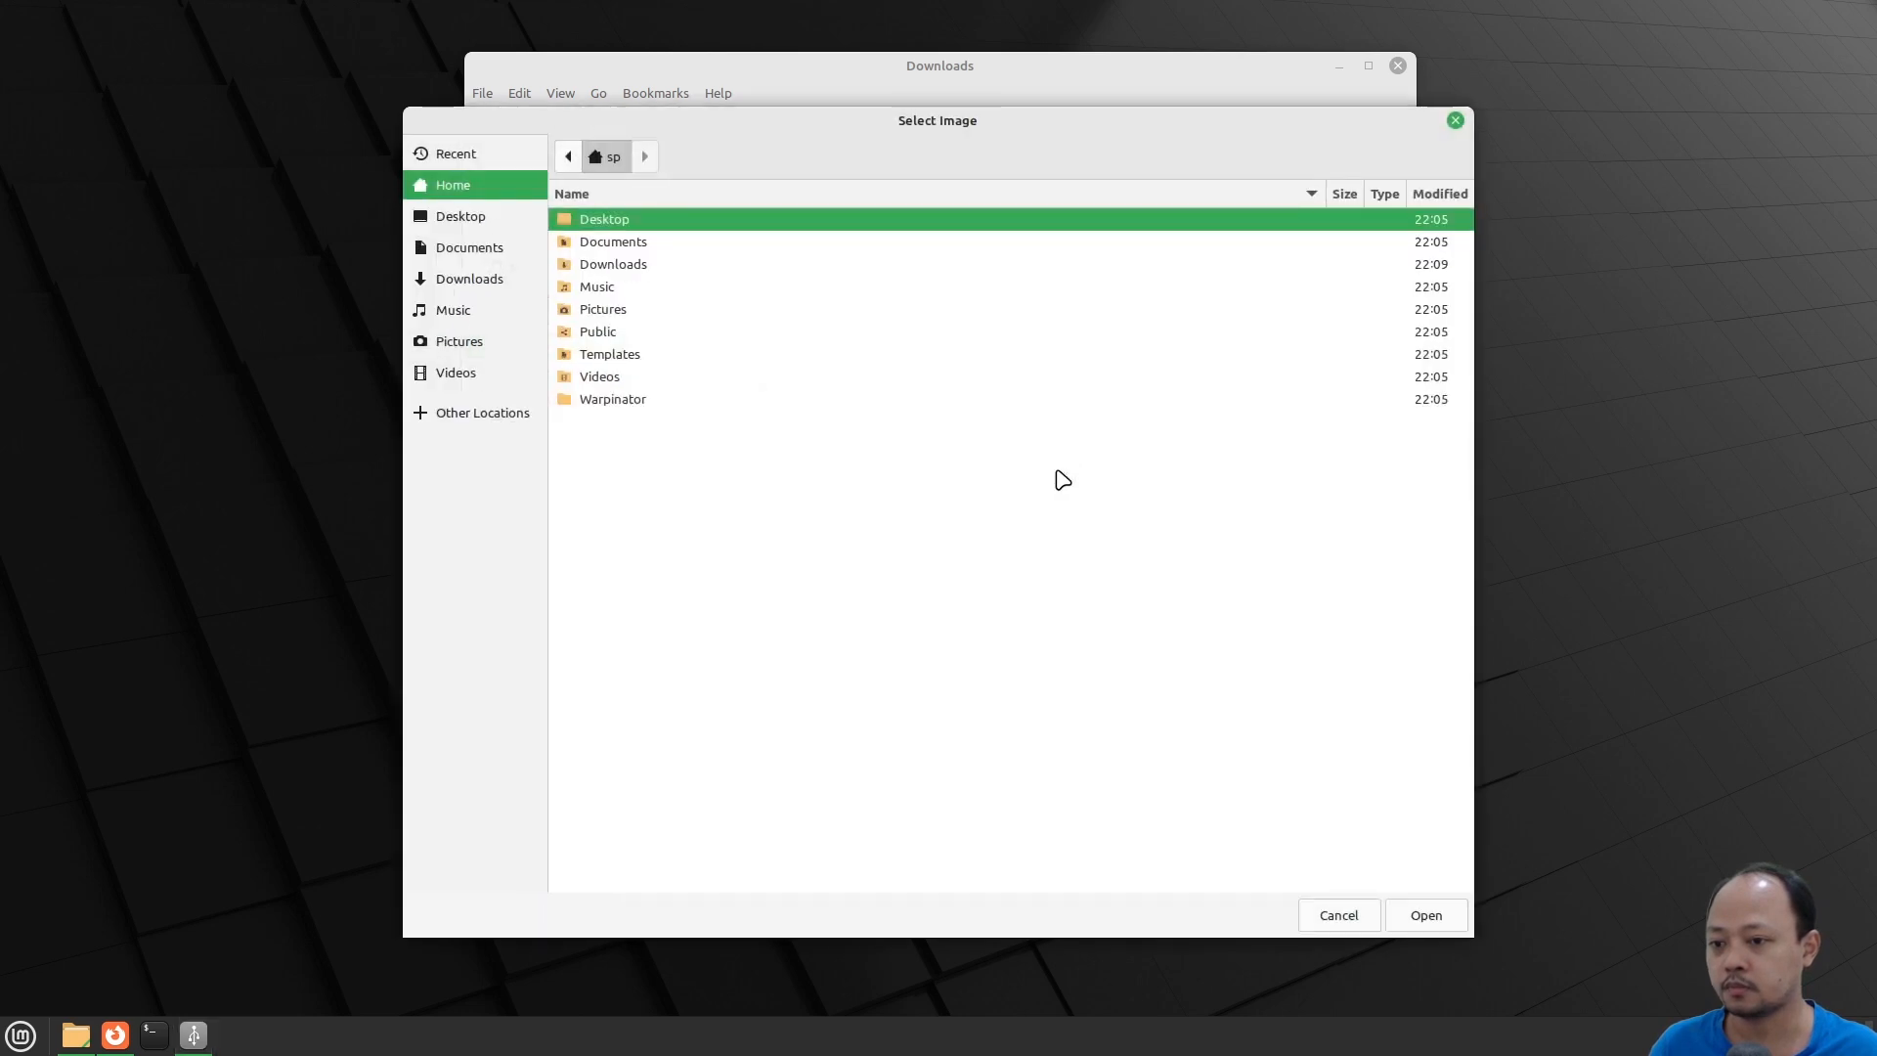
click(473, 286)
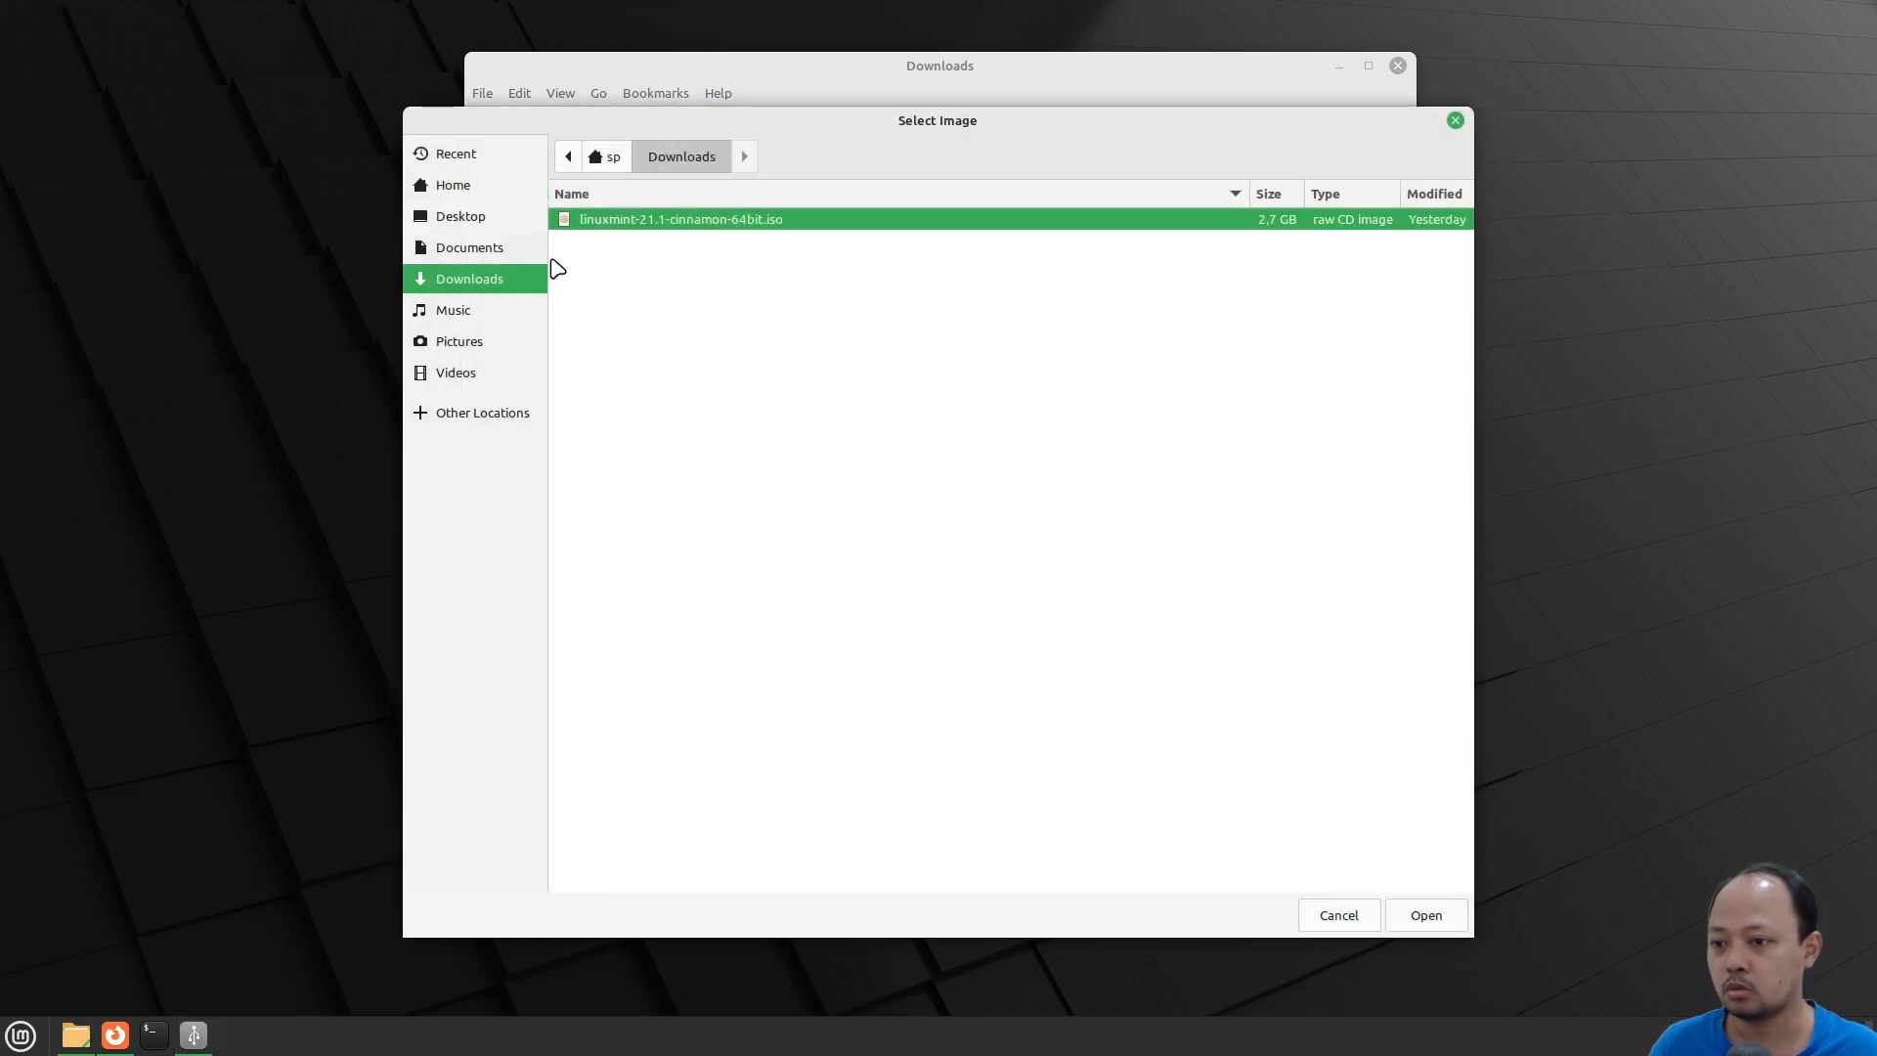
double_click(629, 221)
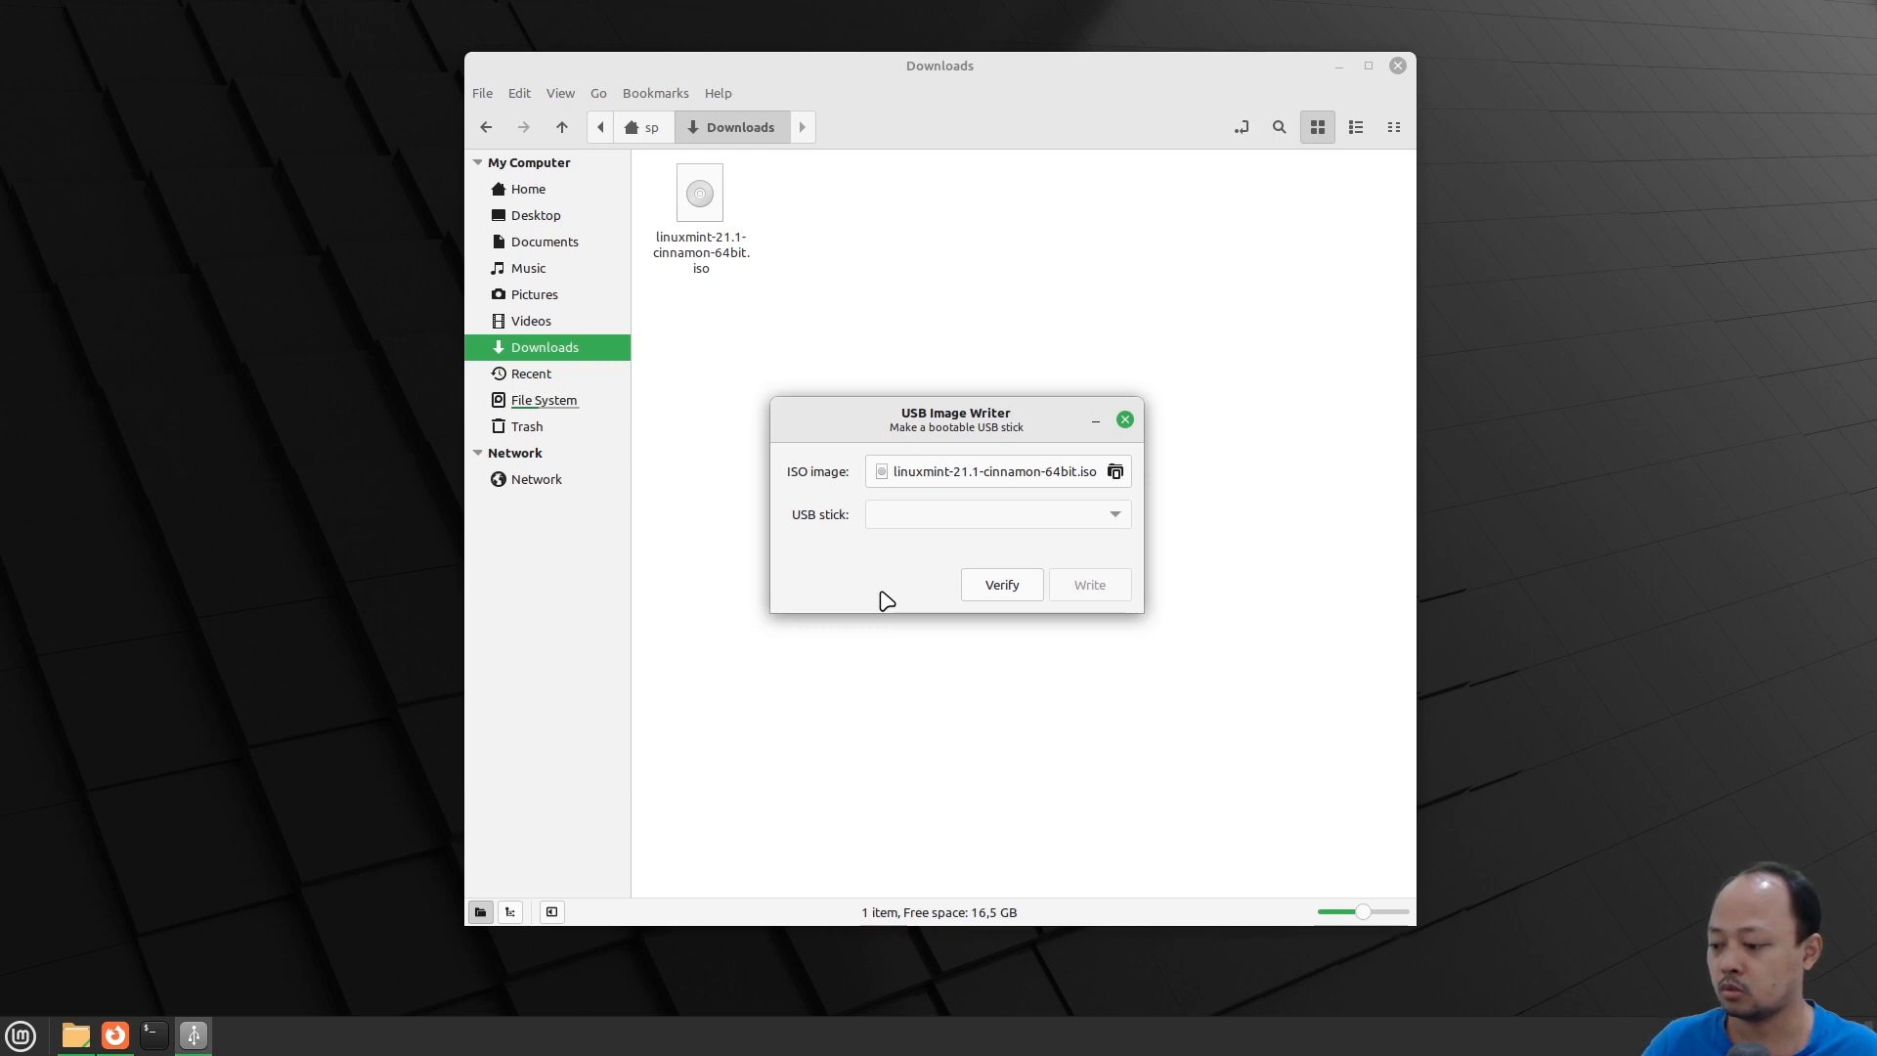
Open ISO verification from USB Image Writer, and close both the verification and writer windows
click(1000, 598)
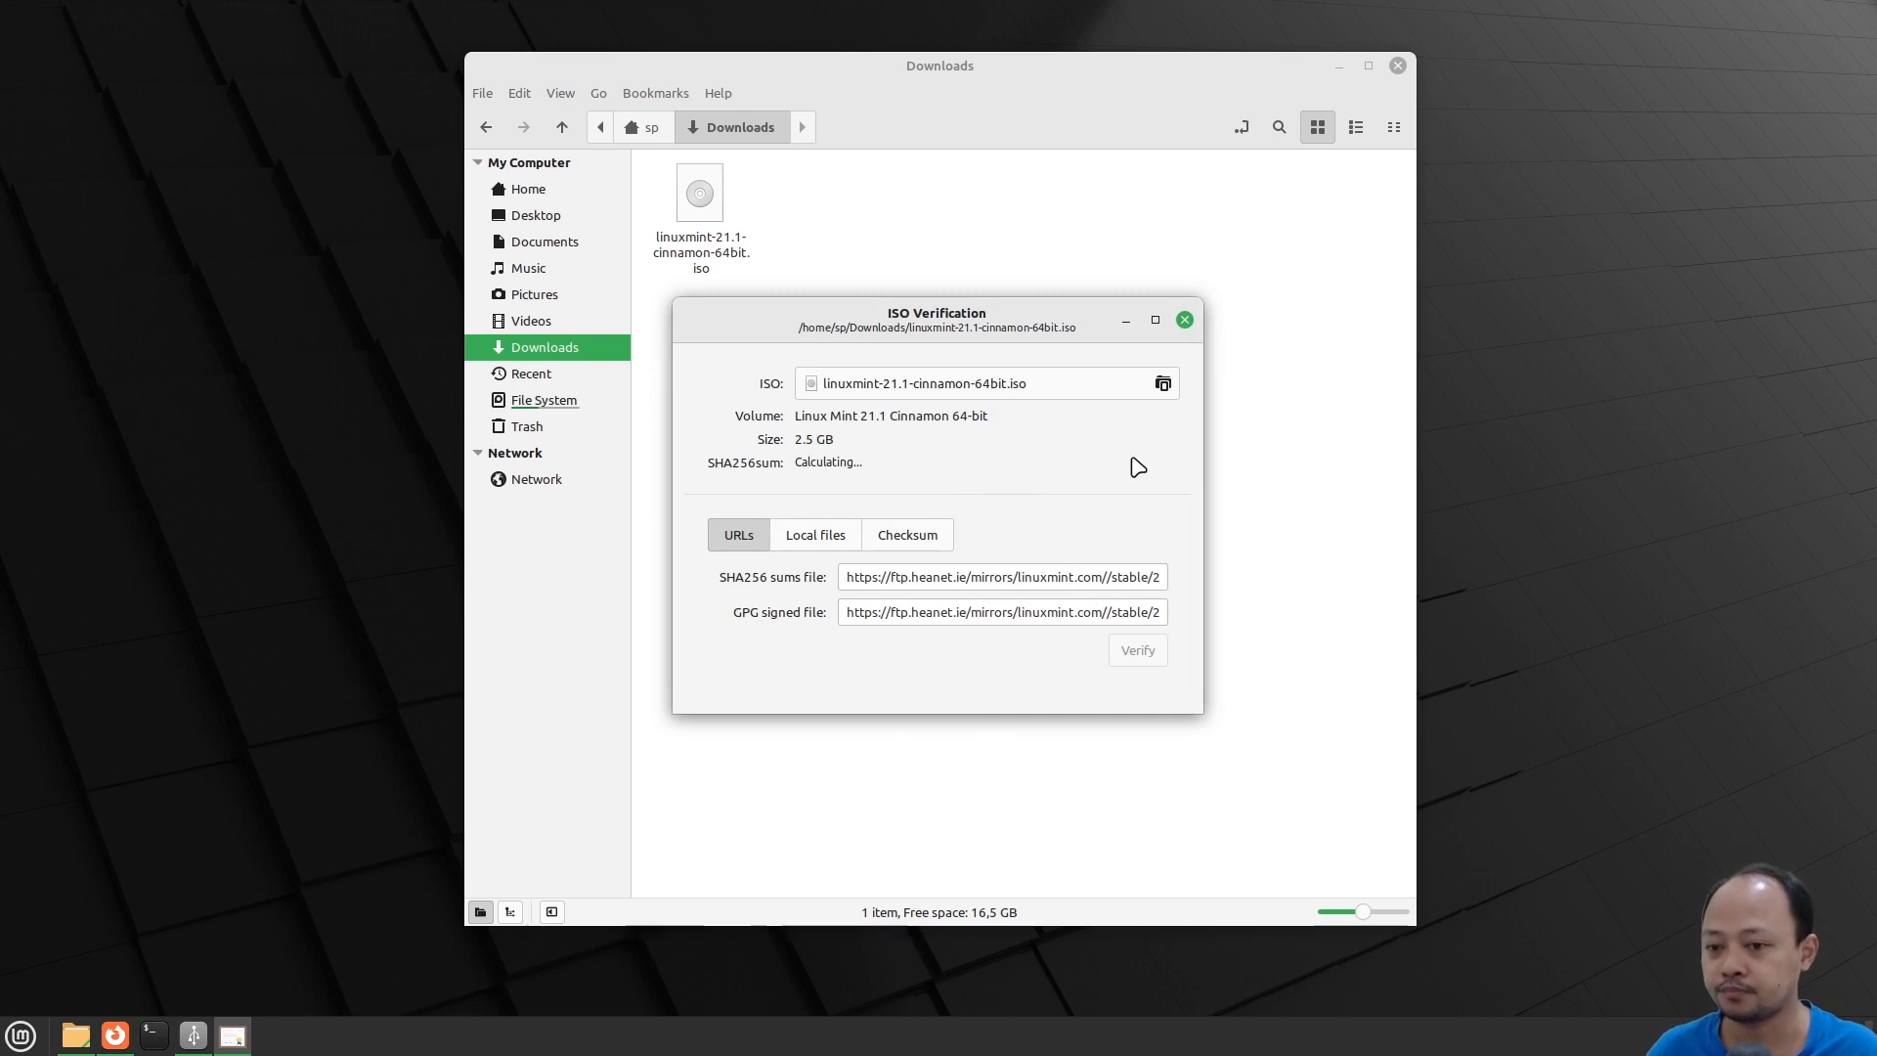
click(1185, 321)
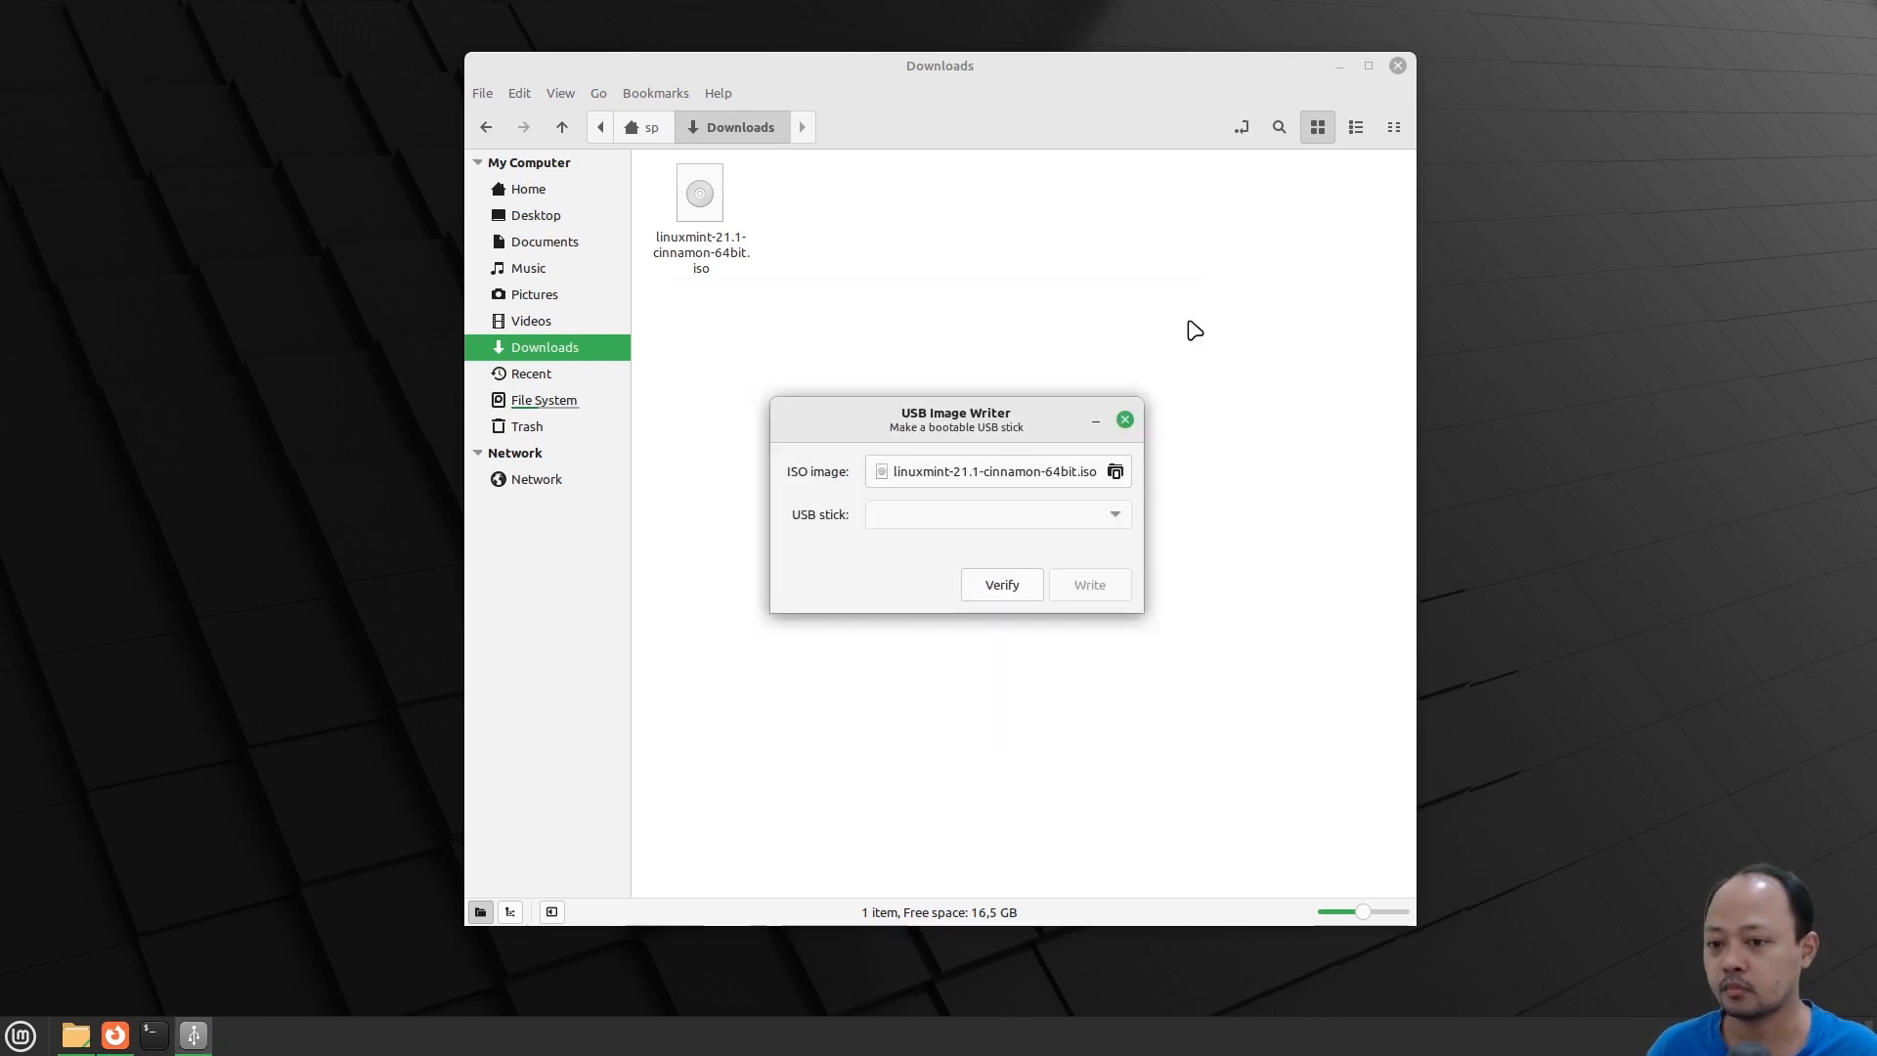
click(1126, 422)
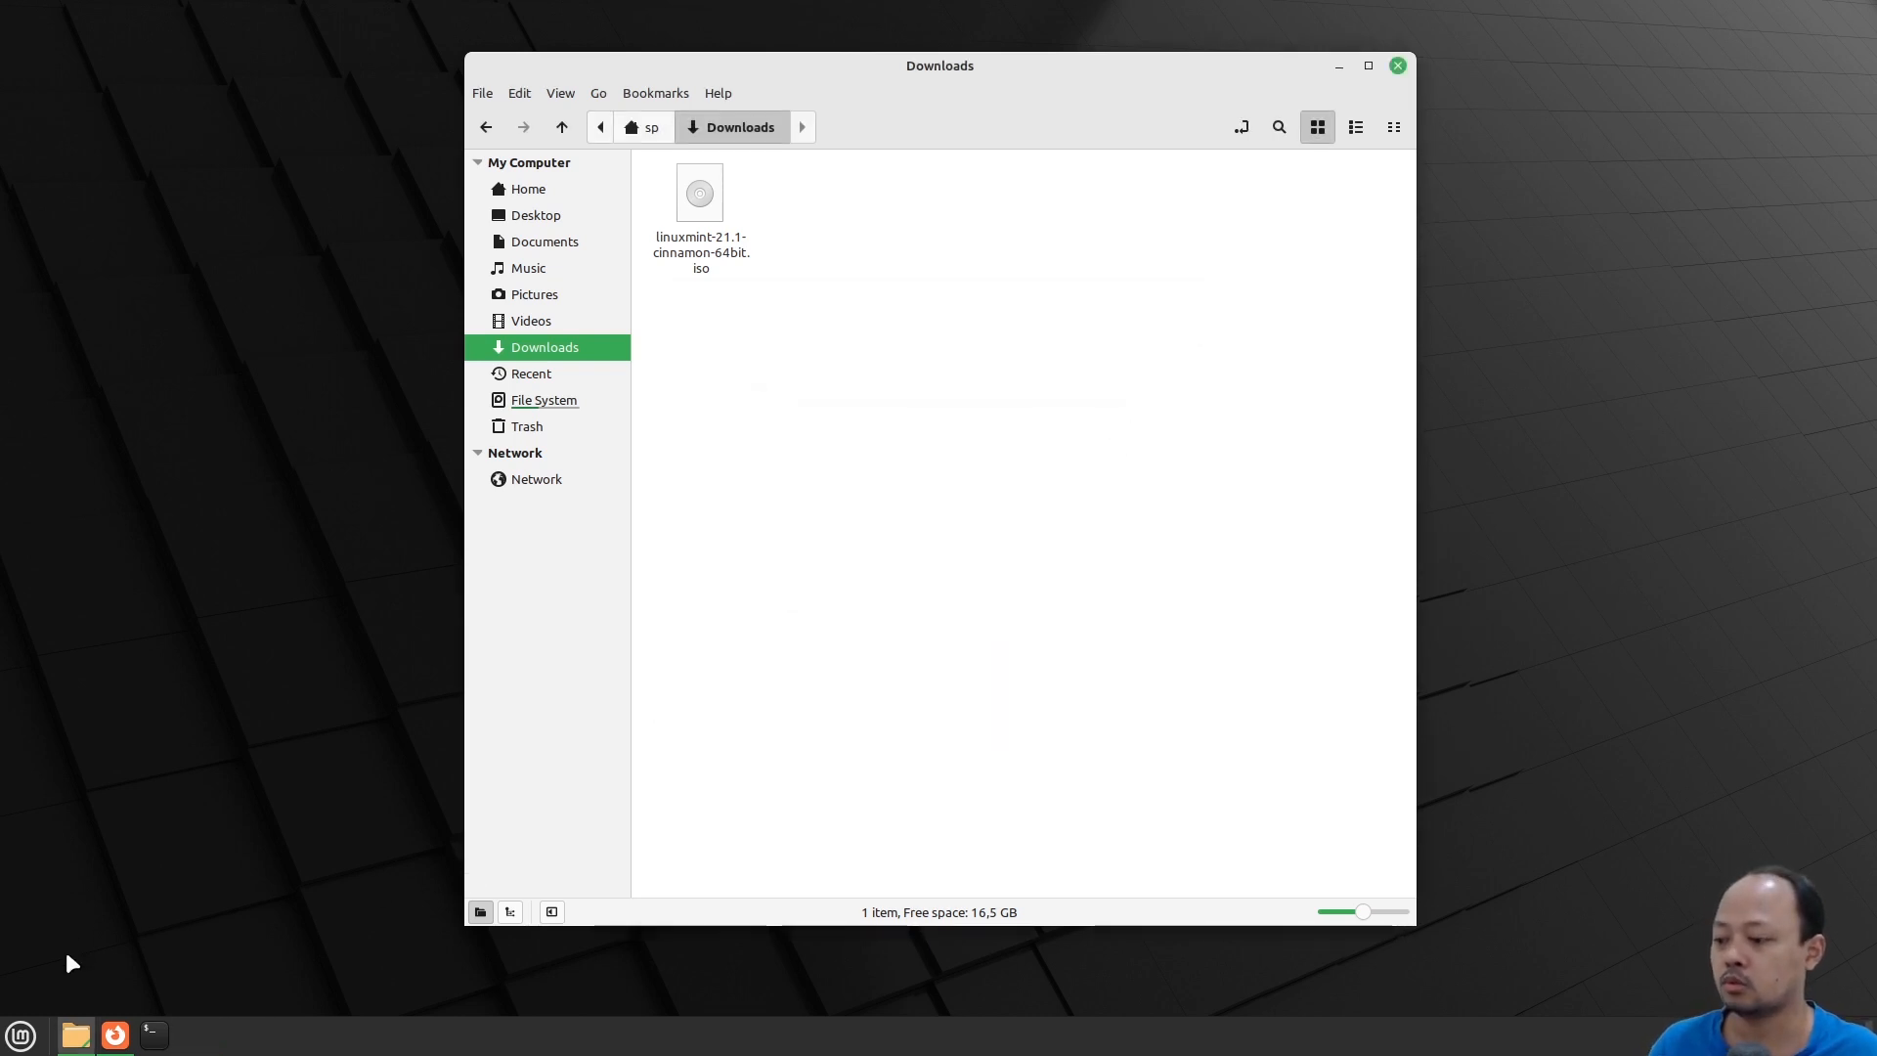
Find USB Stick Formatter among the applications by searching for usb, launch it and shift its window slightly
click(19, 1036)
mouse_move(189, 912)
text(usb)
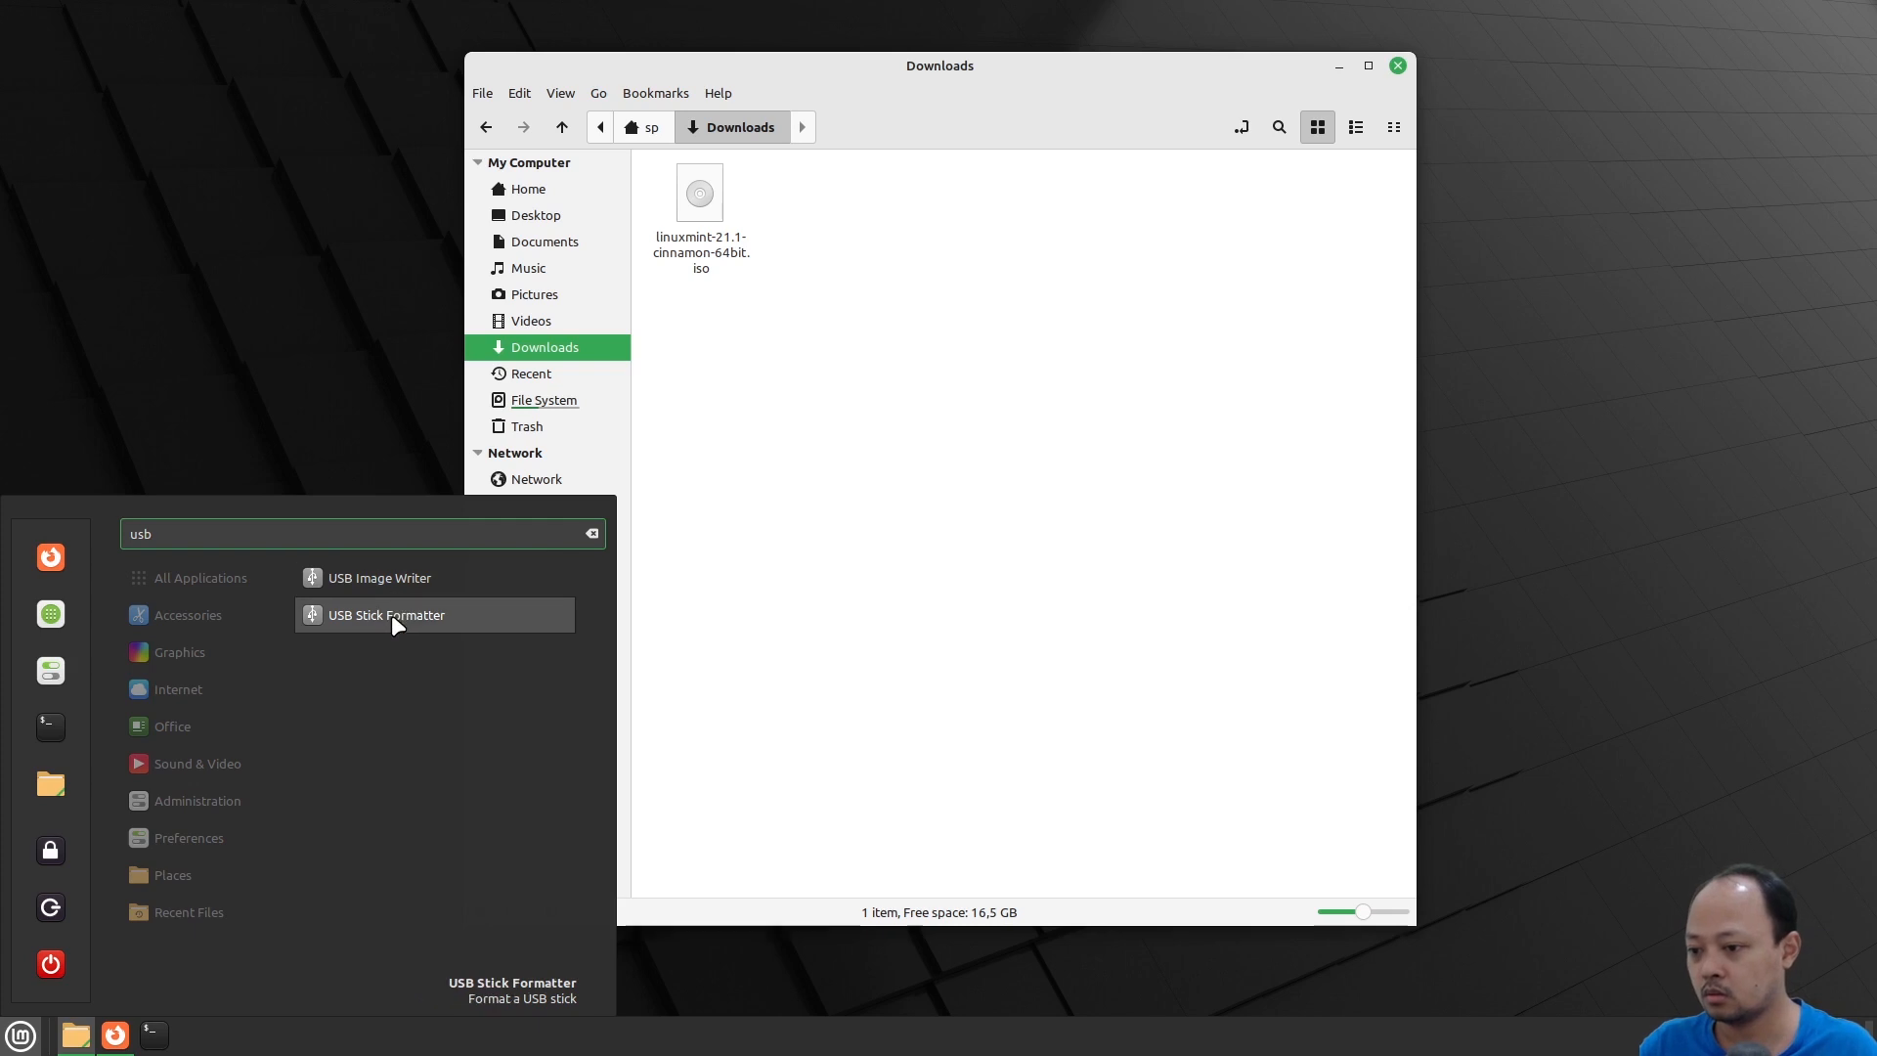
click(395, 616)
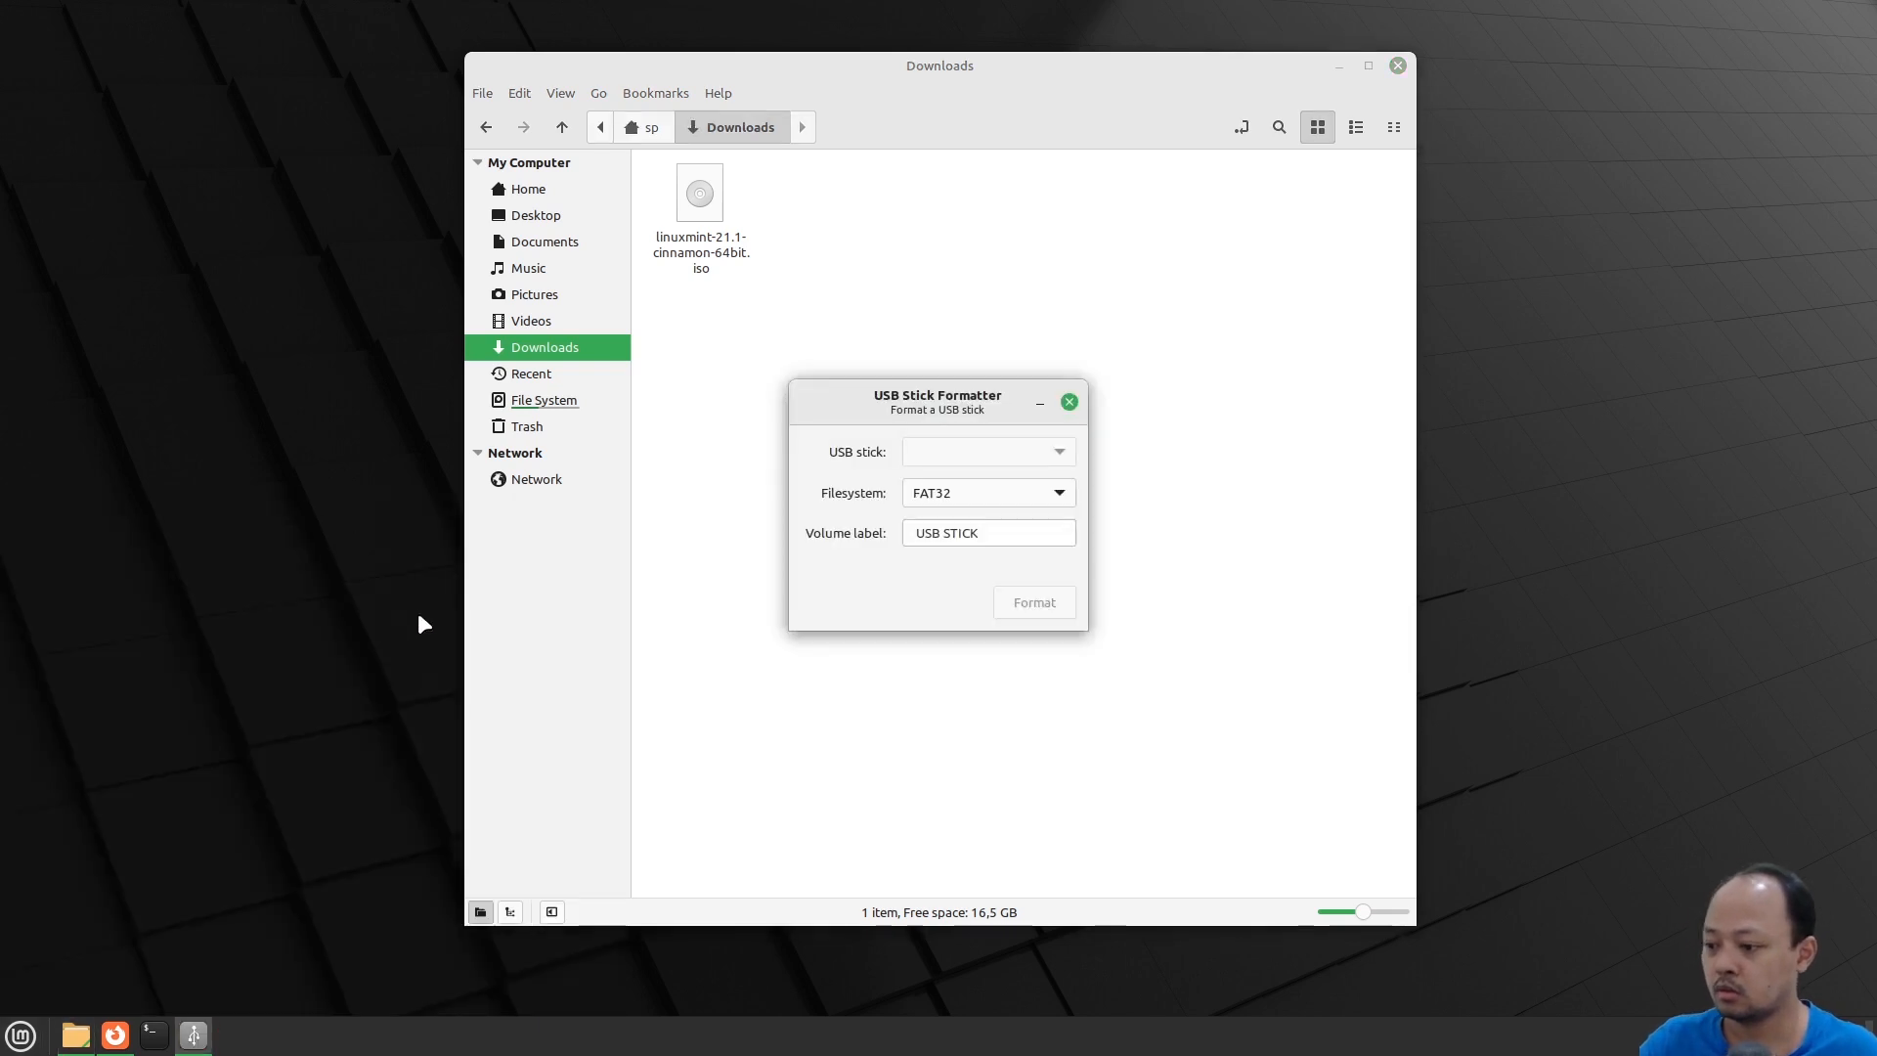
drag(847, 419, 797, 414)
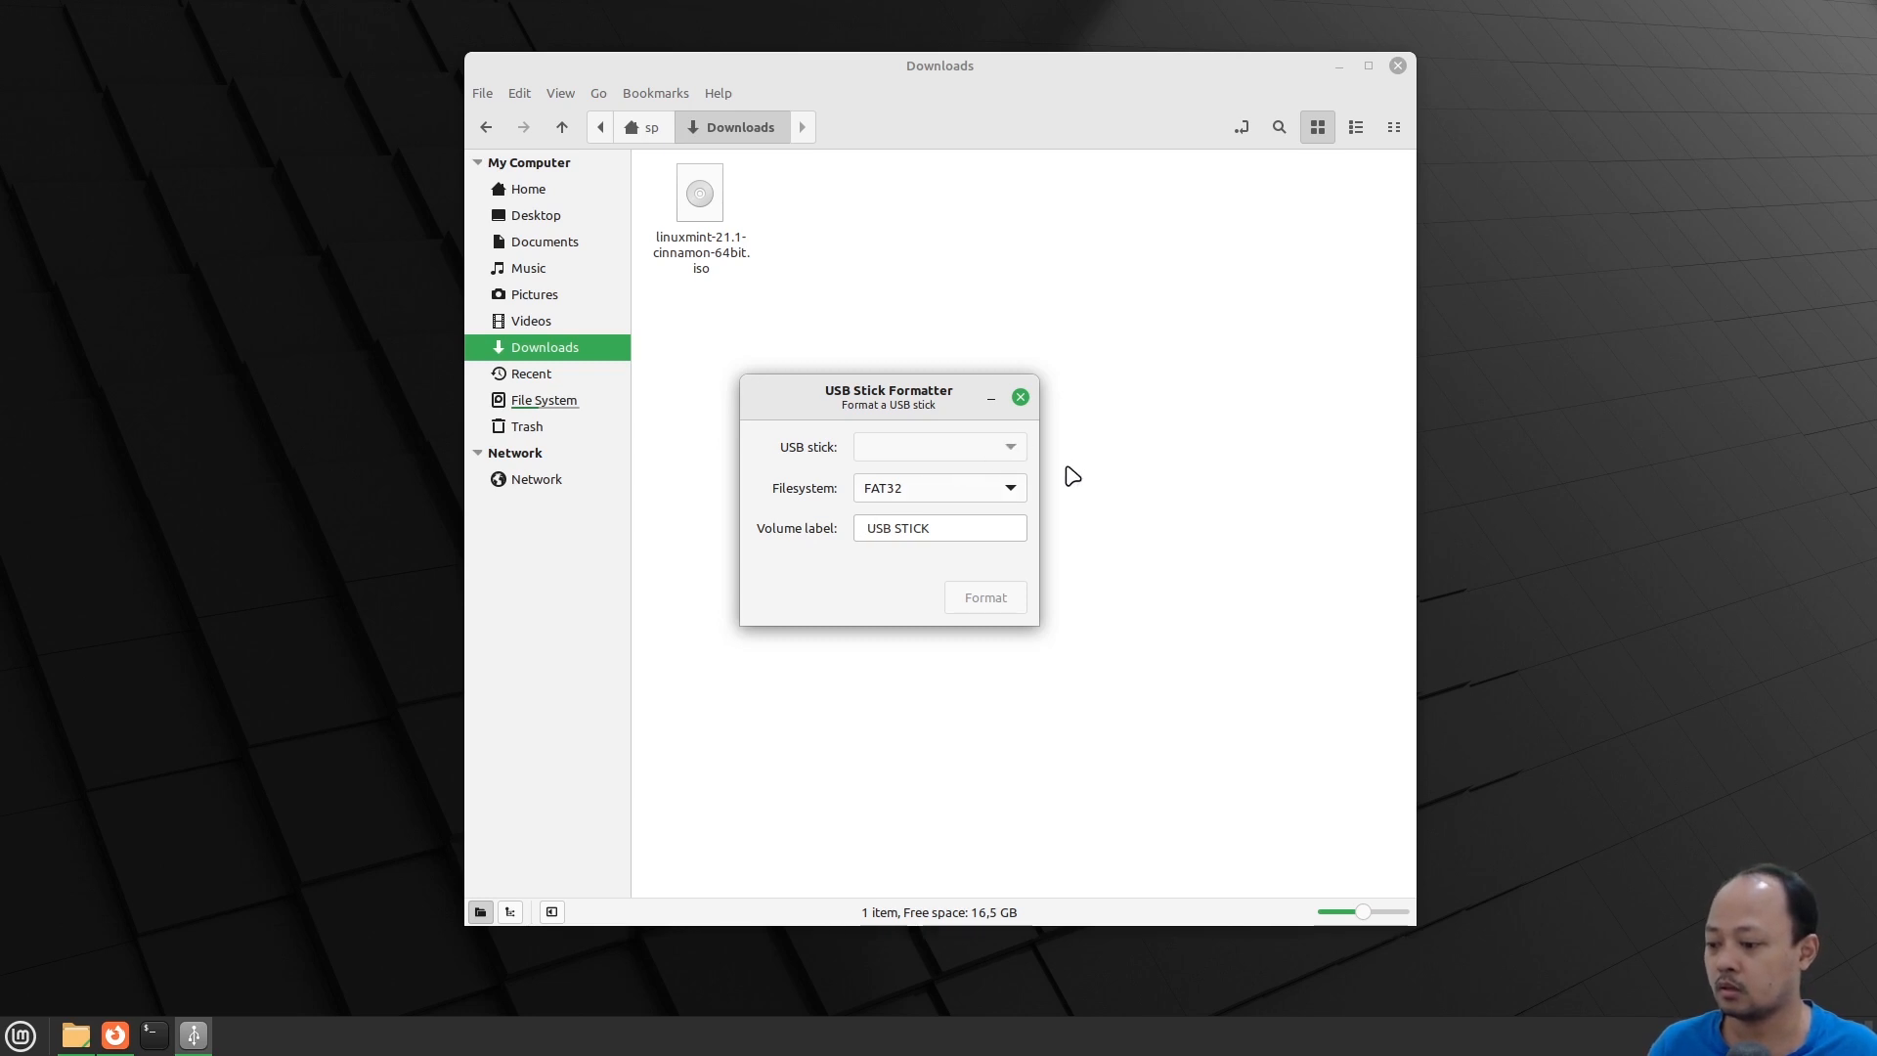
Look through the filesystem choices and the volume label in the USB Stick Formatter without changing them
click(1006, 493)
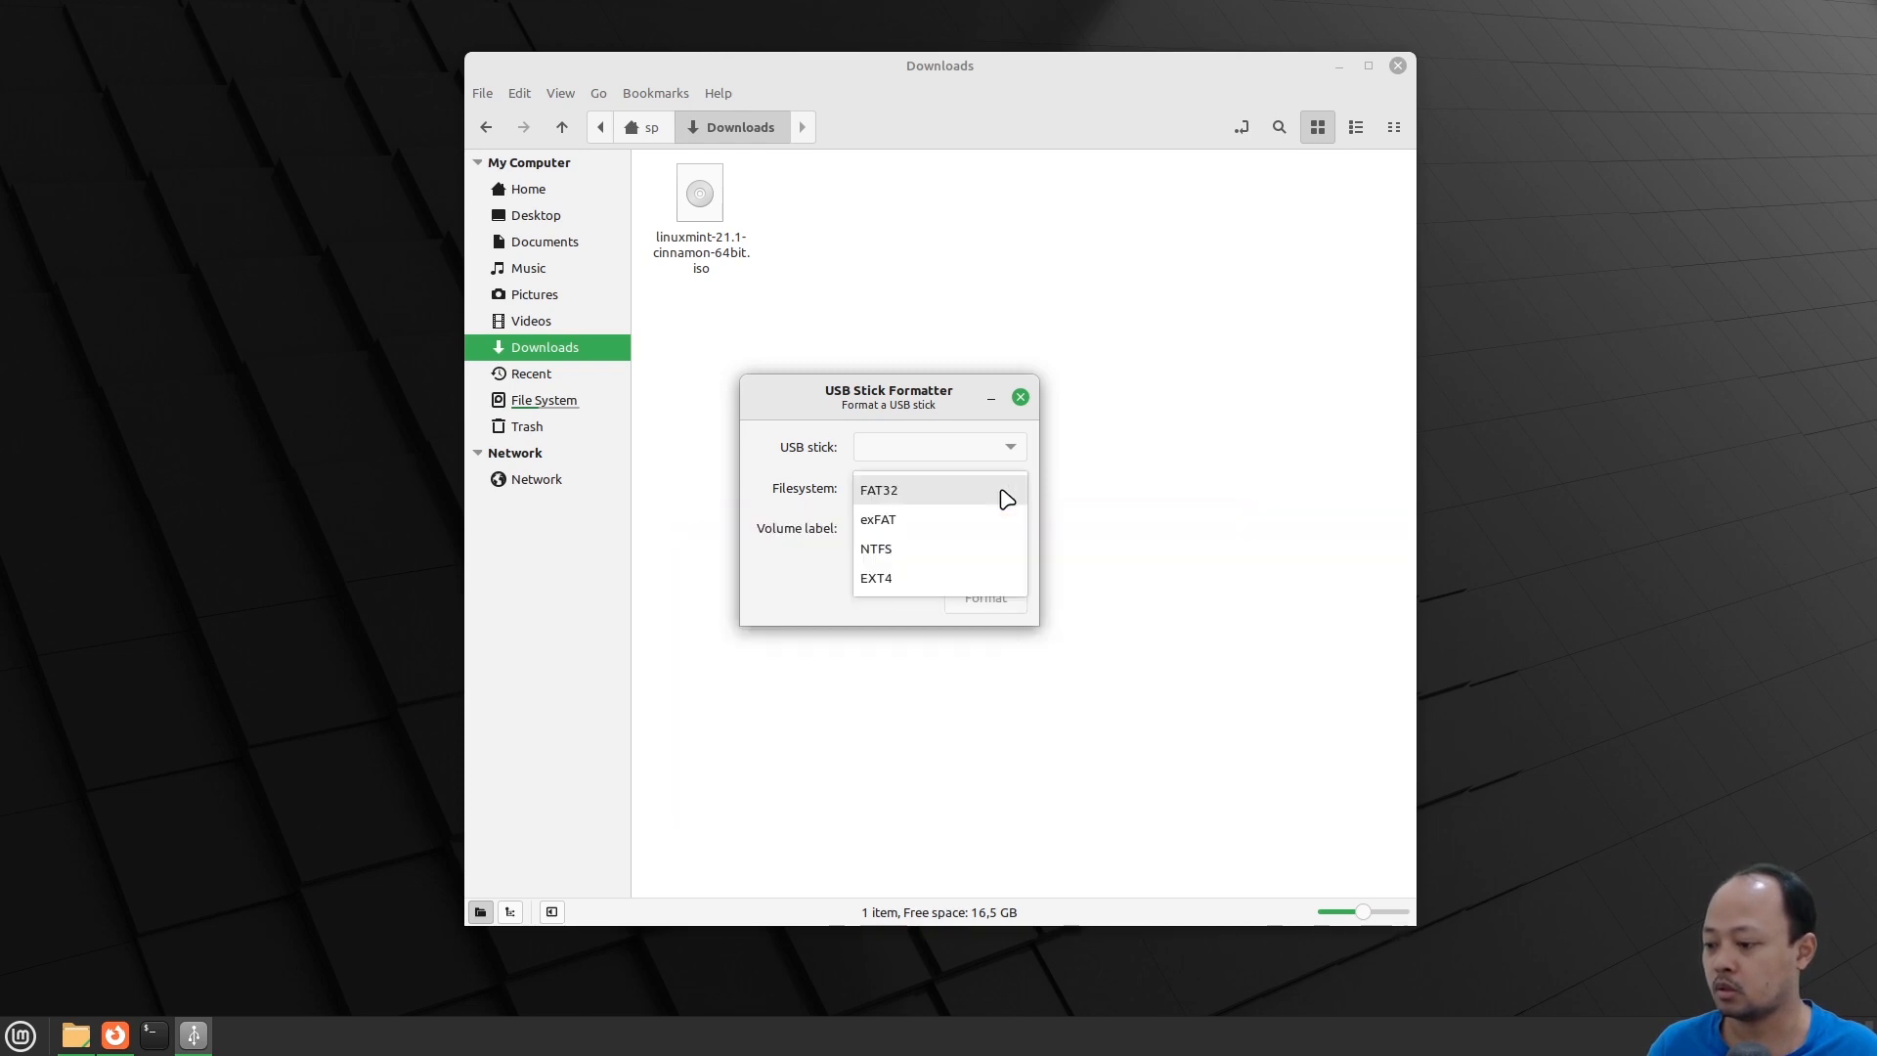
click(1007, 496)
click(1006, 496)
click(1007, 496)
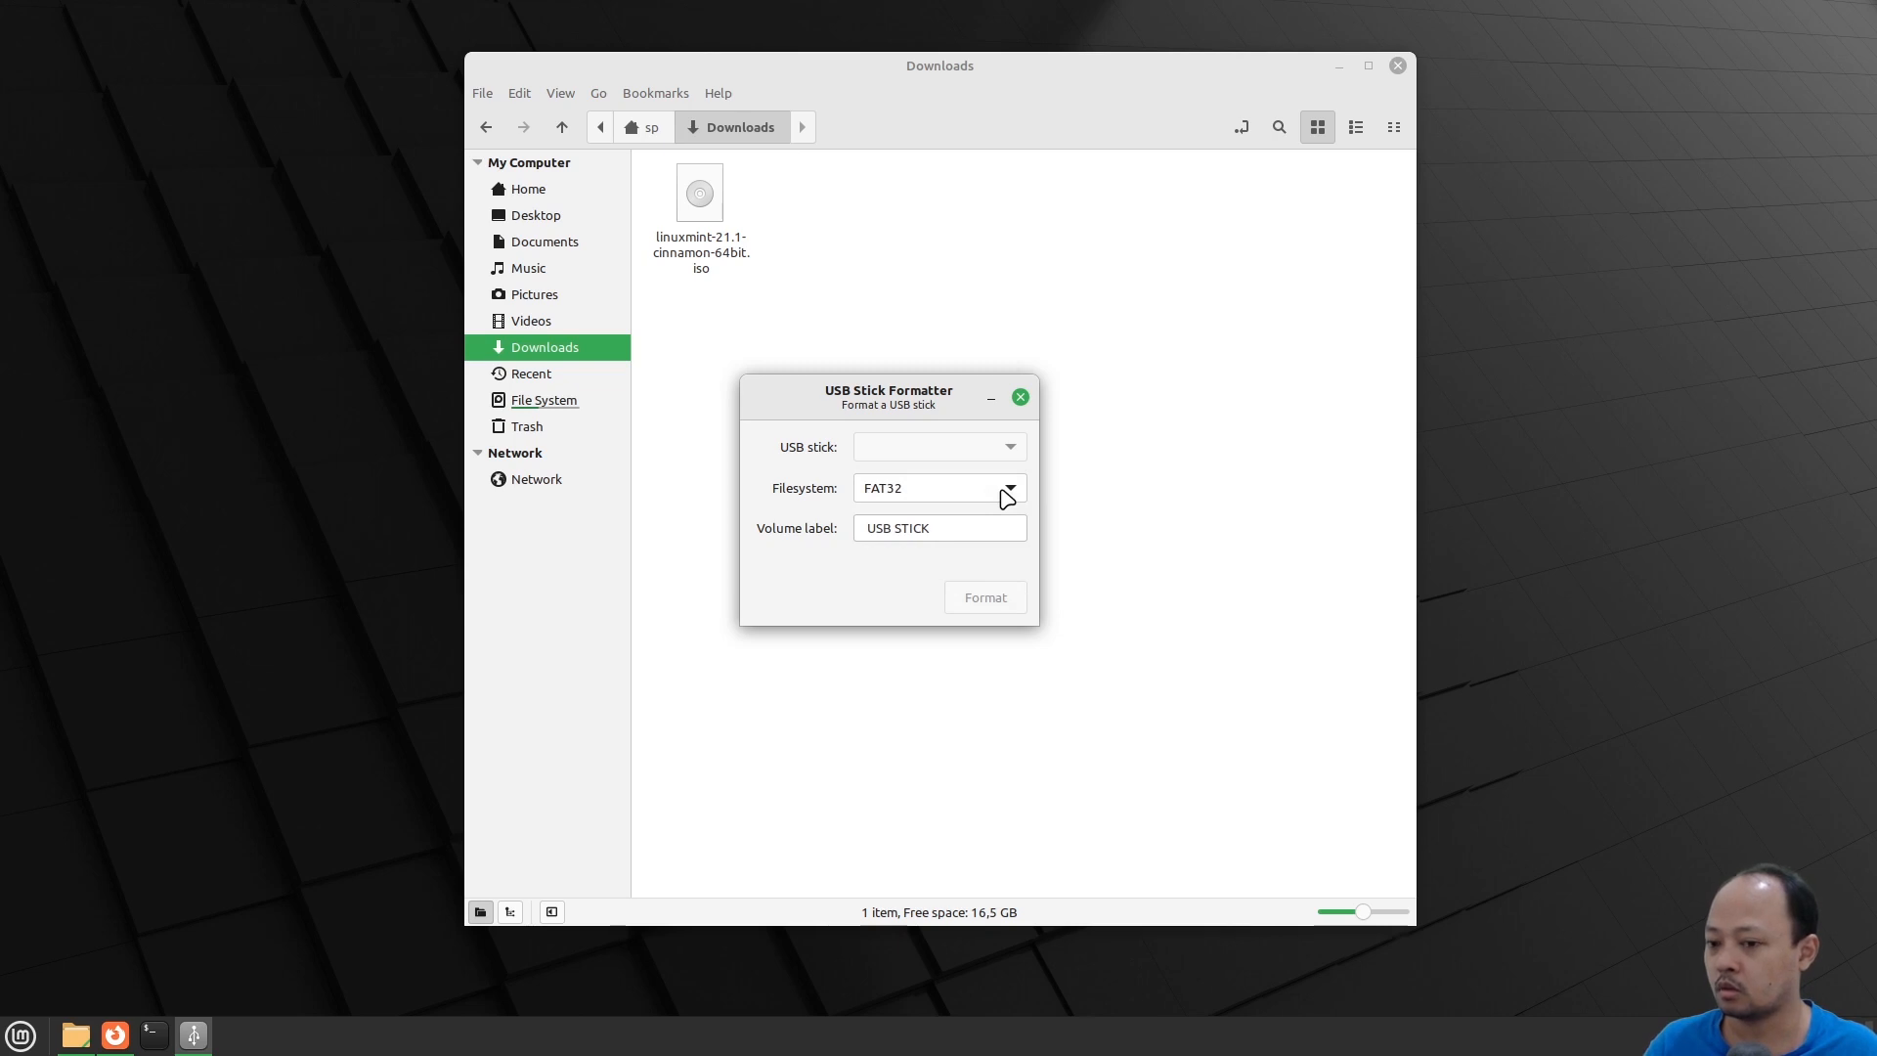
click(950, 528)
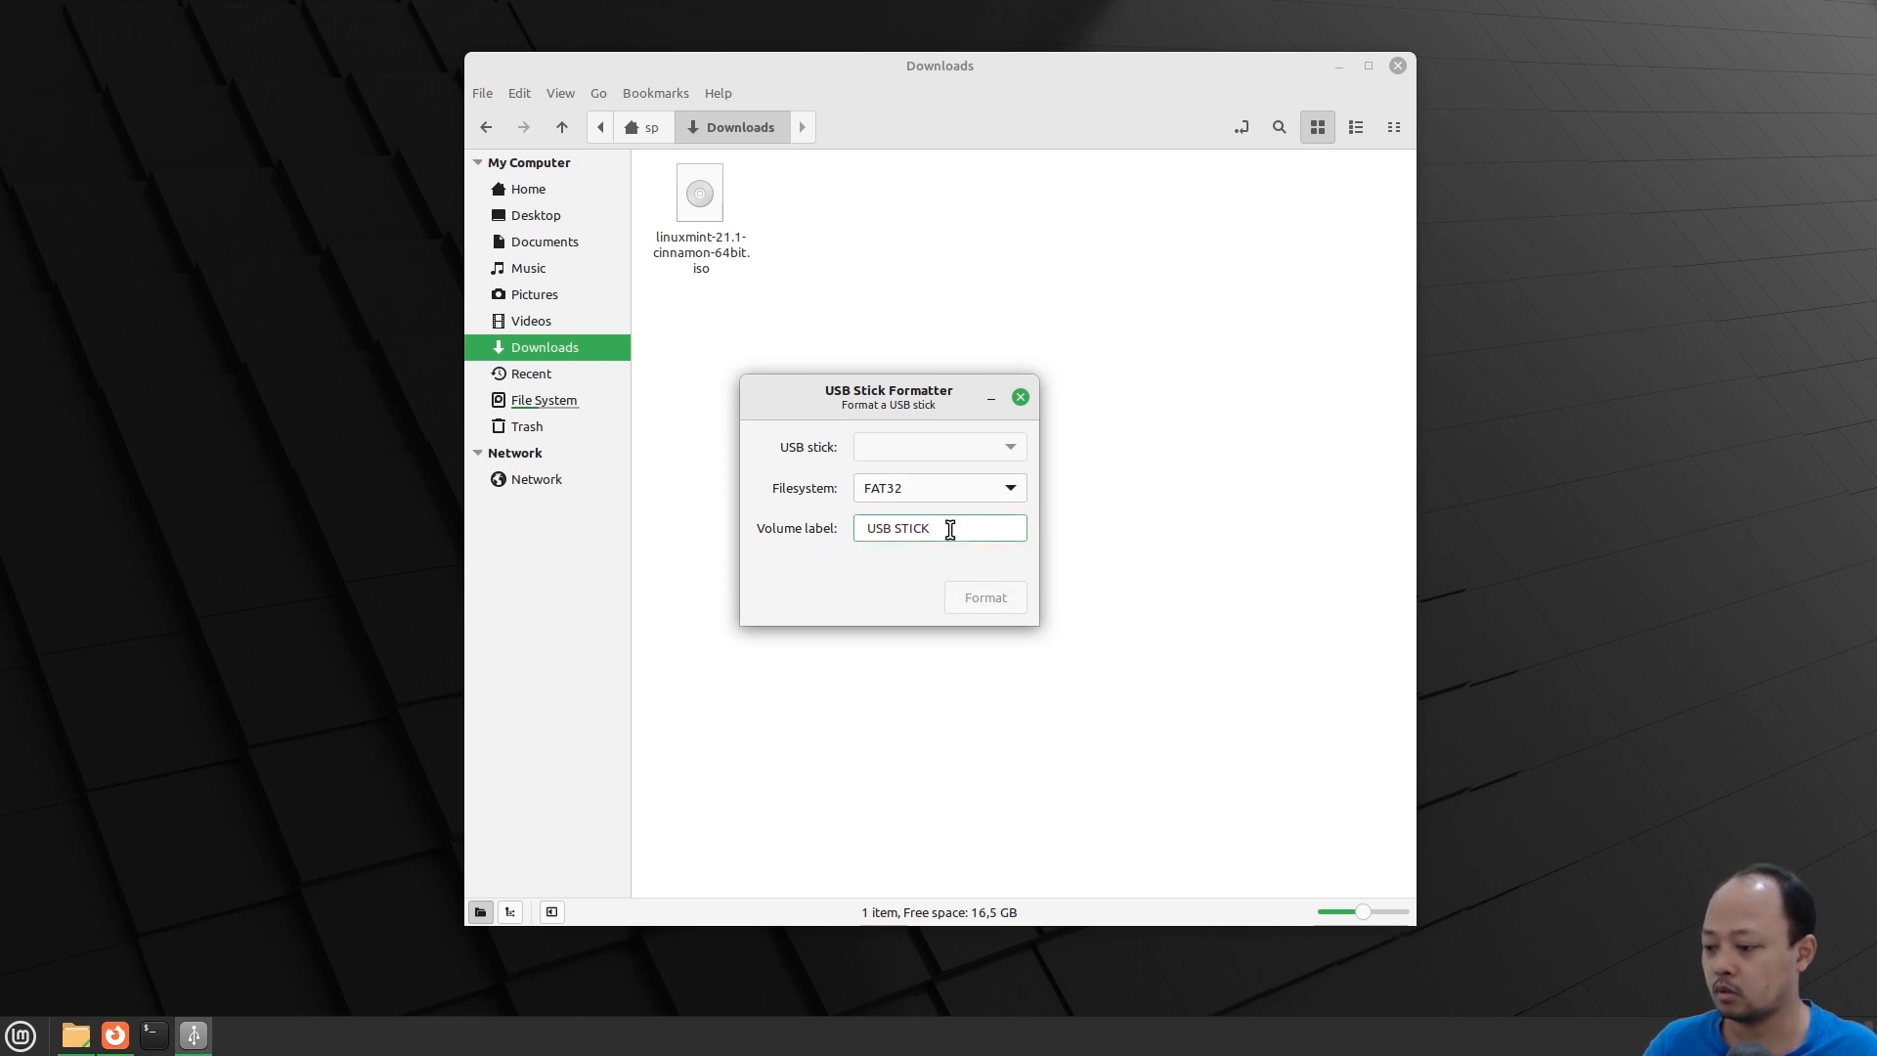
drag(950, 529, 859, 529)
click(856, 538)
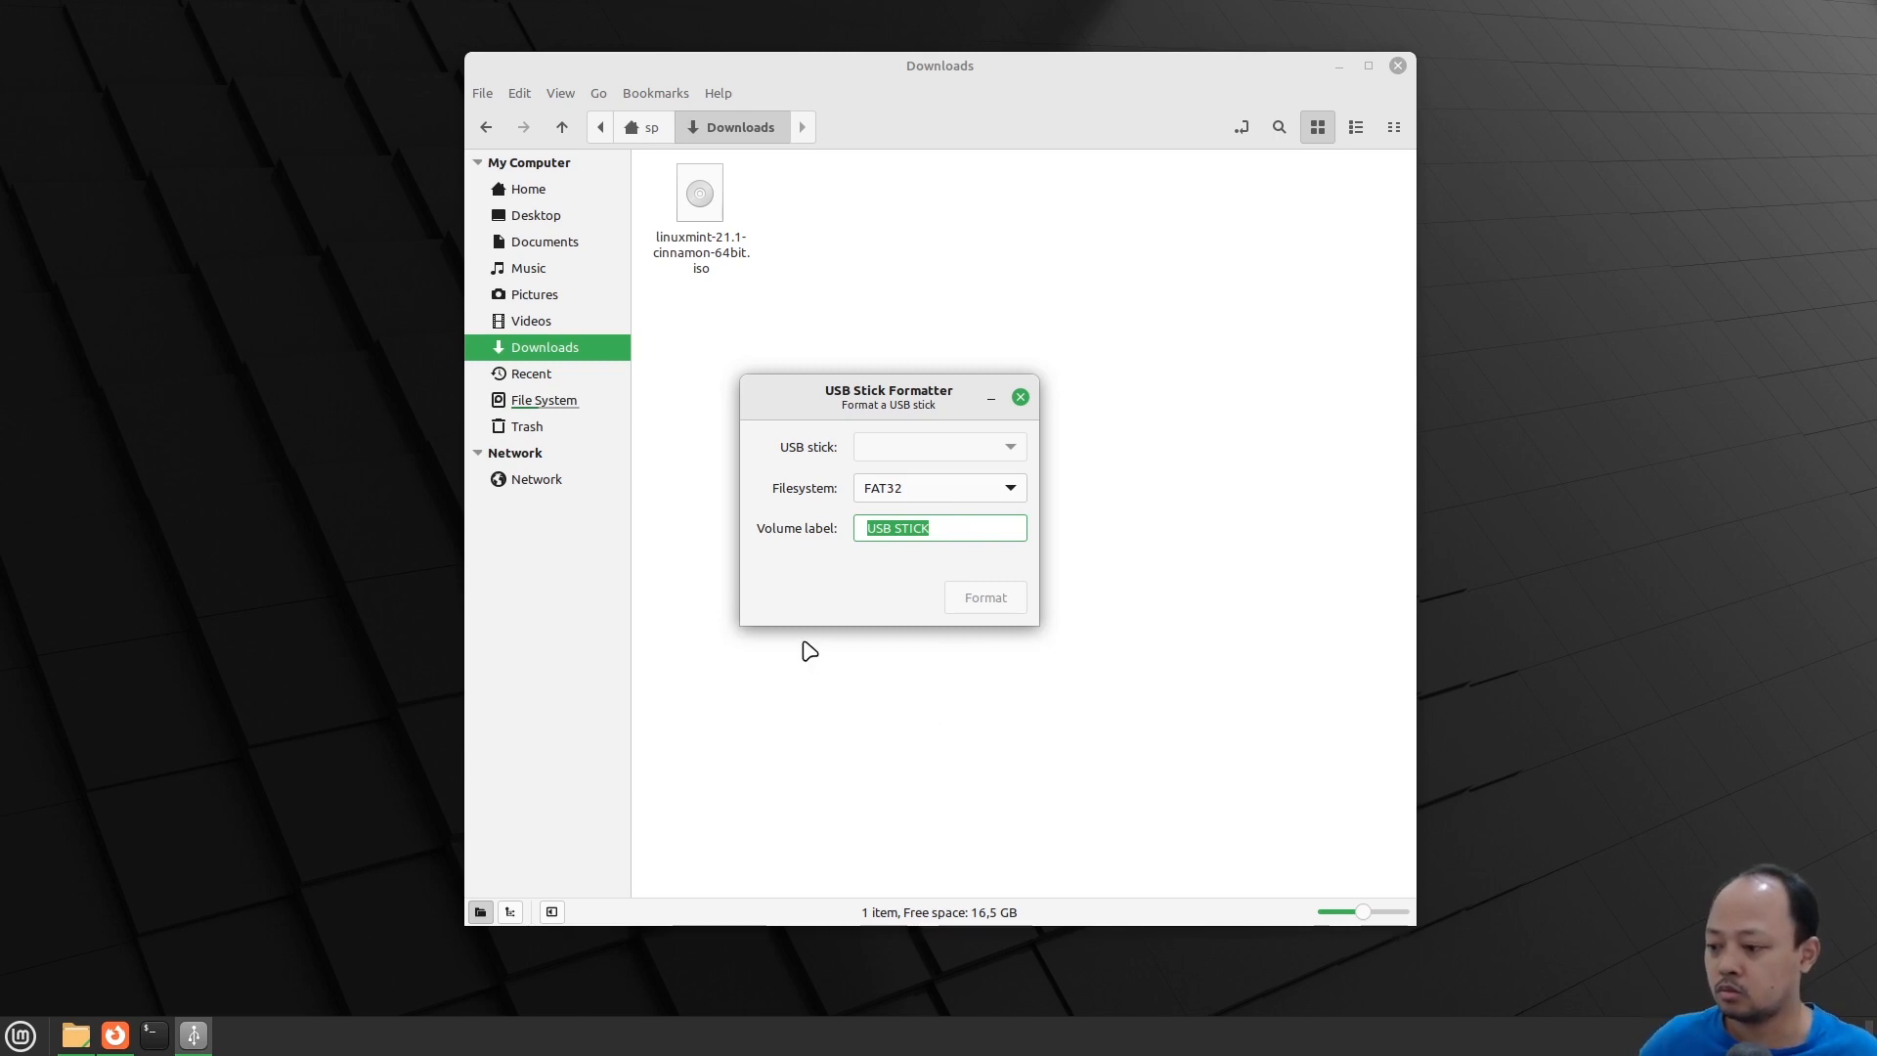
Switch to the terminal, enlarge its text and check the kernel release with uname -r
click(152, 1042)
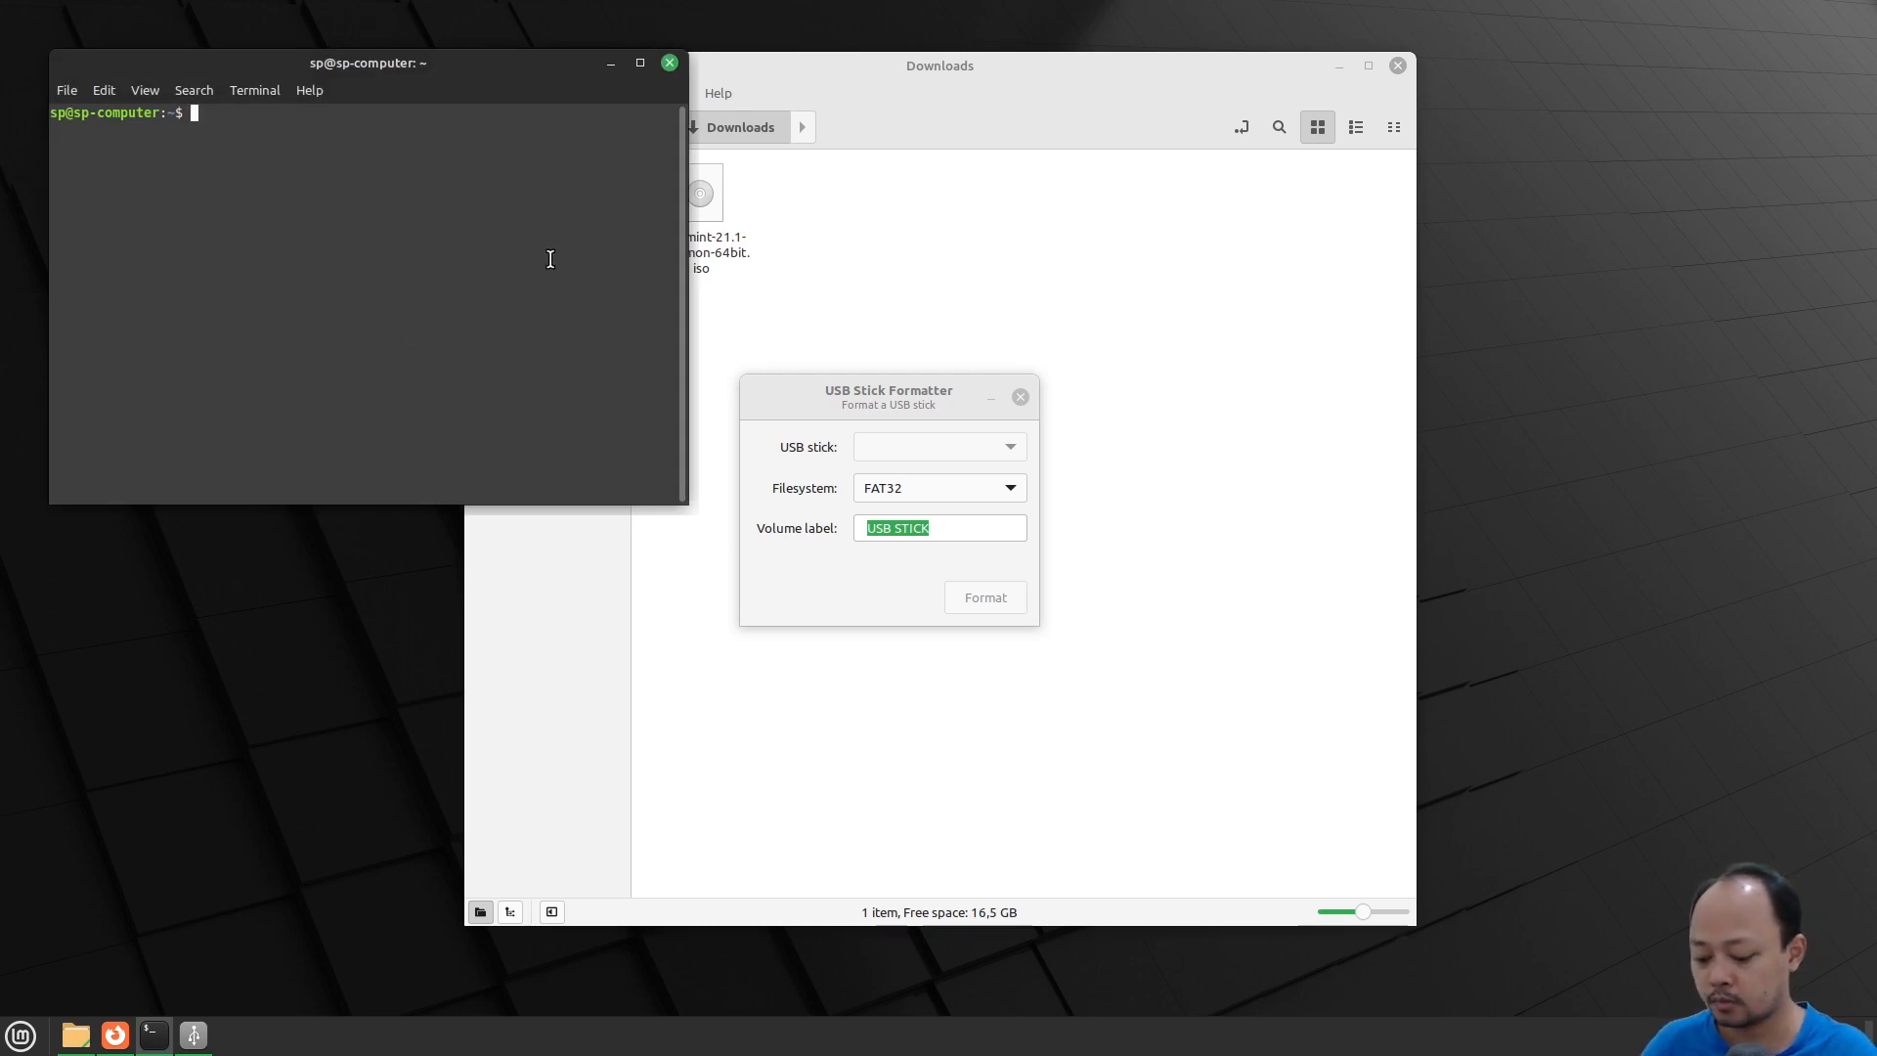
key(ctrl+plus)
key(ctrl+plus)
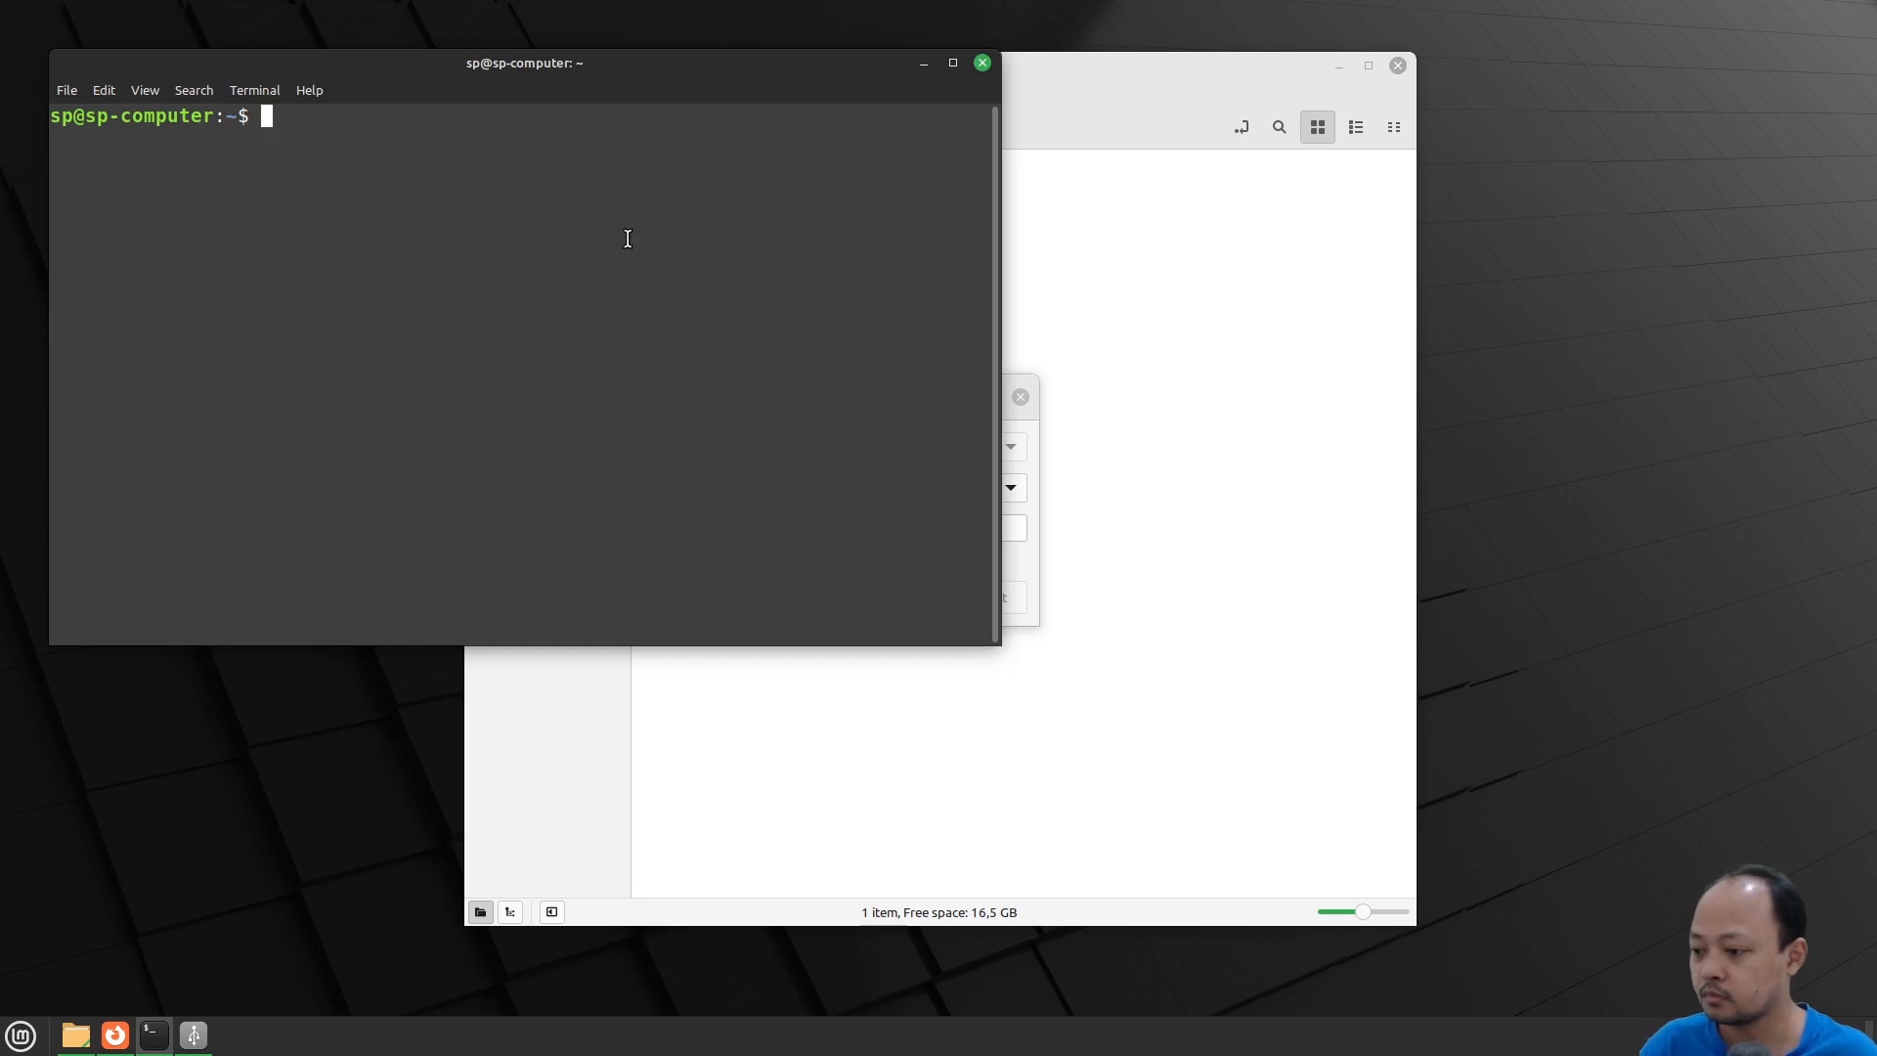
text(uname )
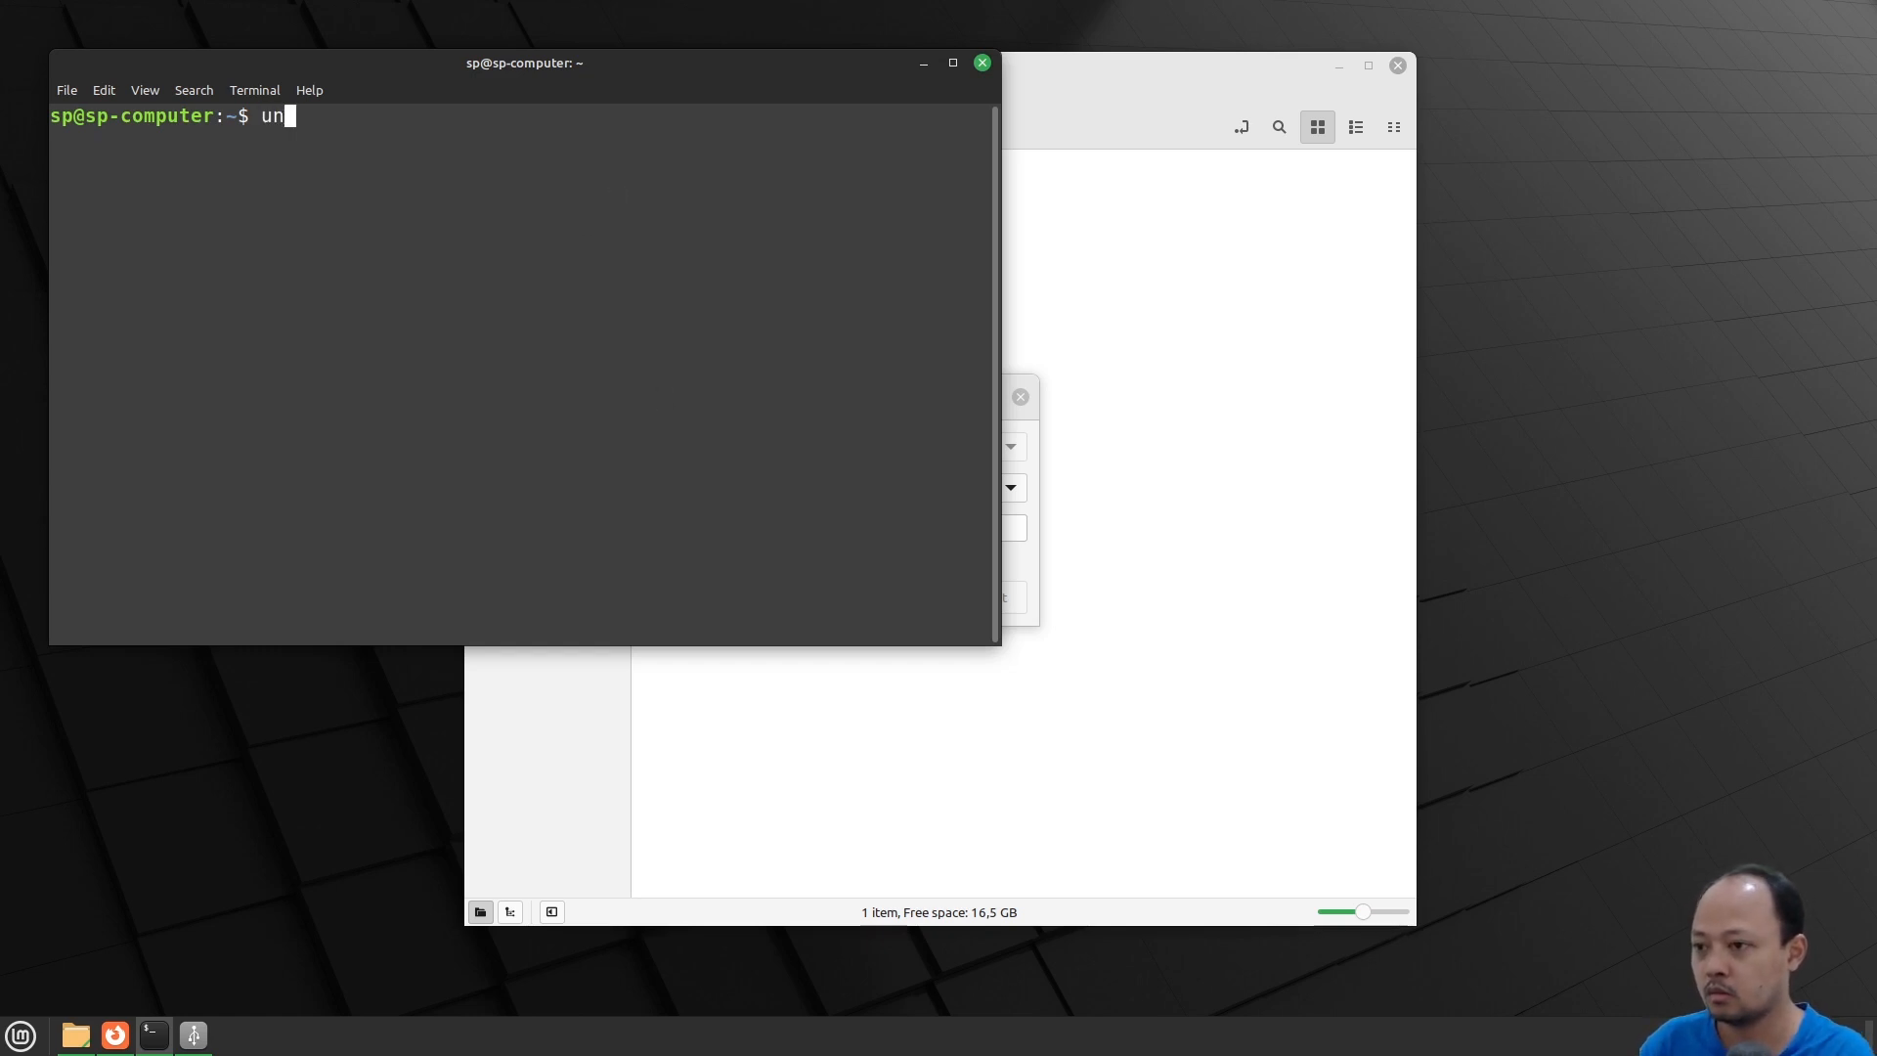
text(-r)
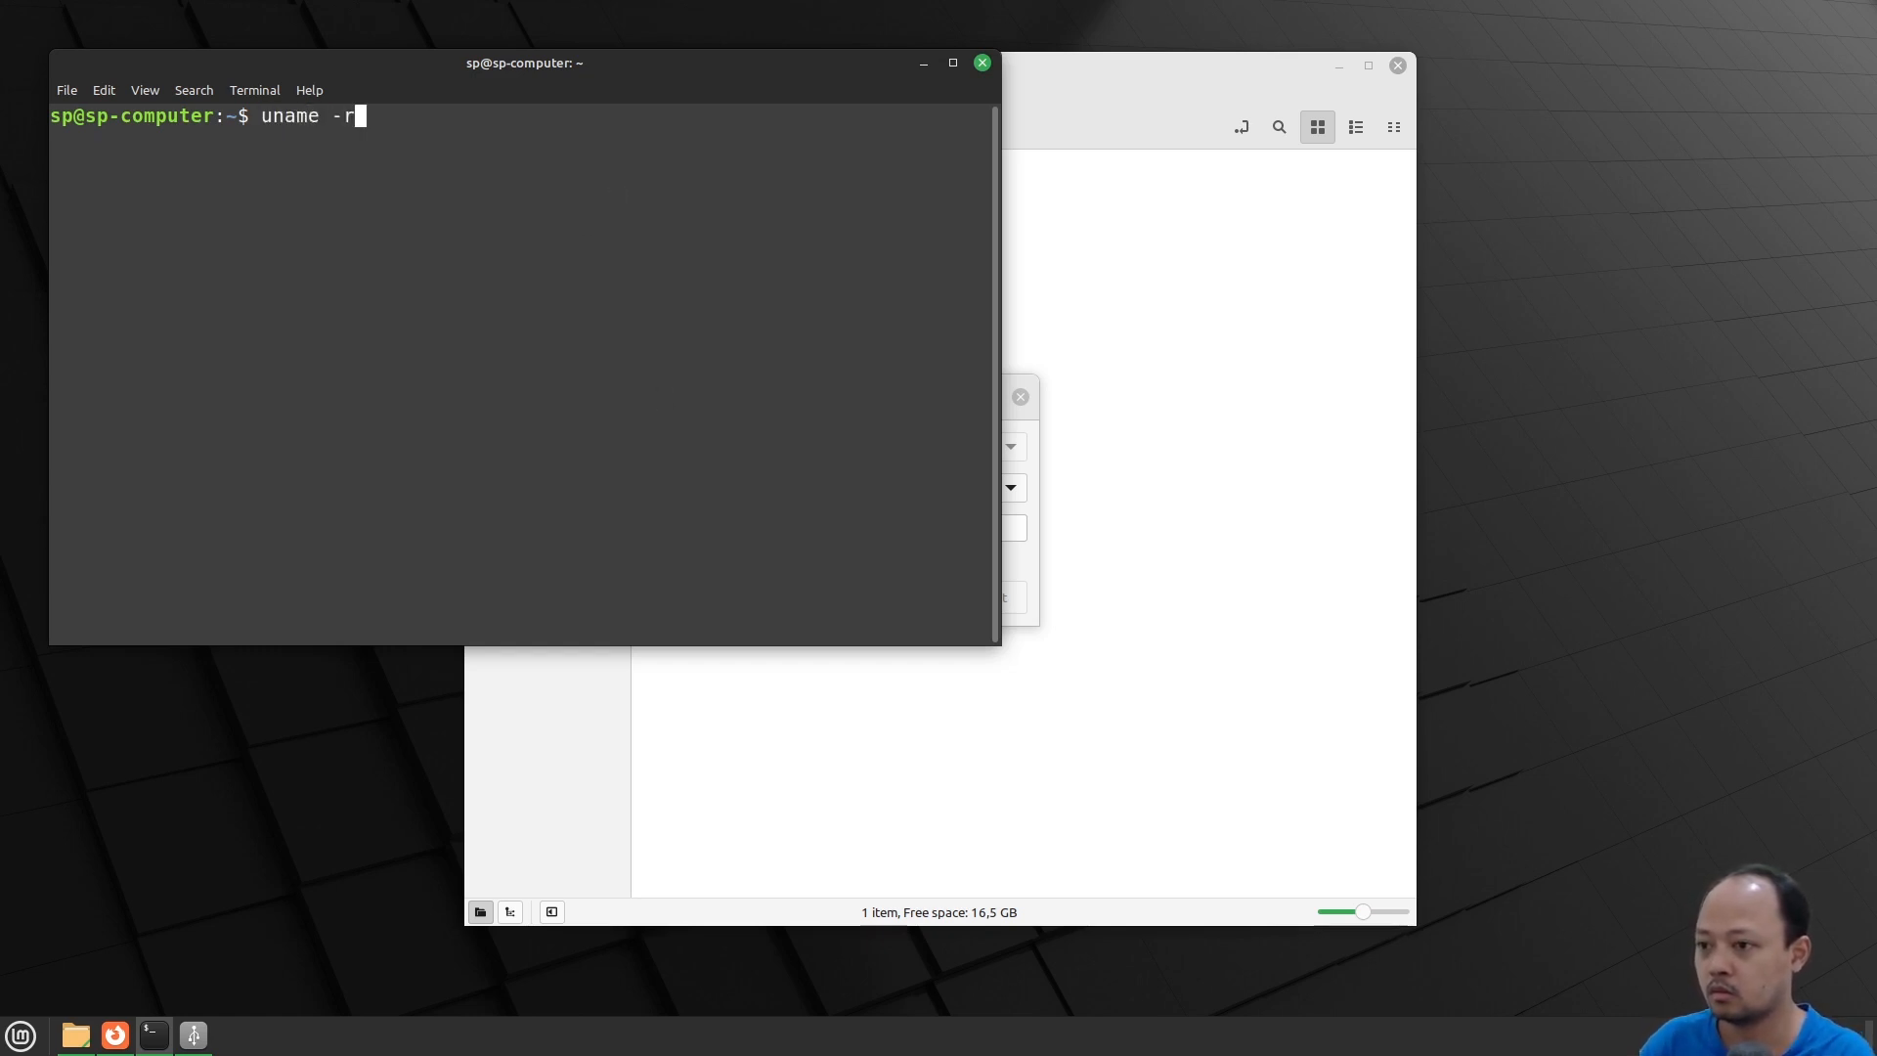
key(Return)
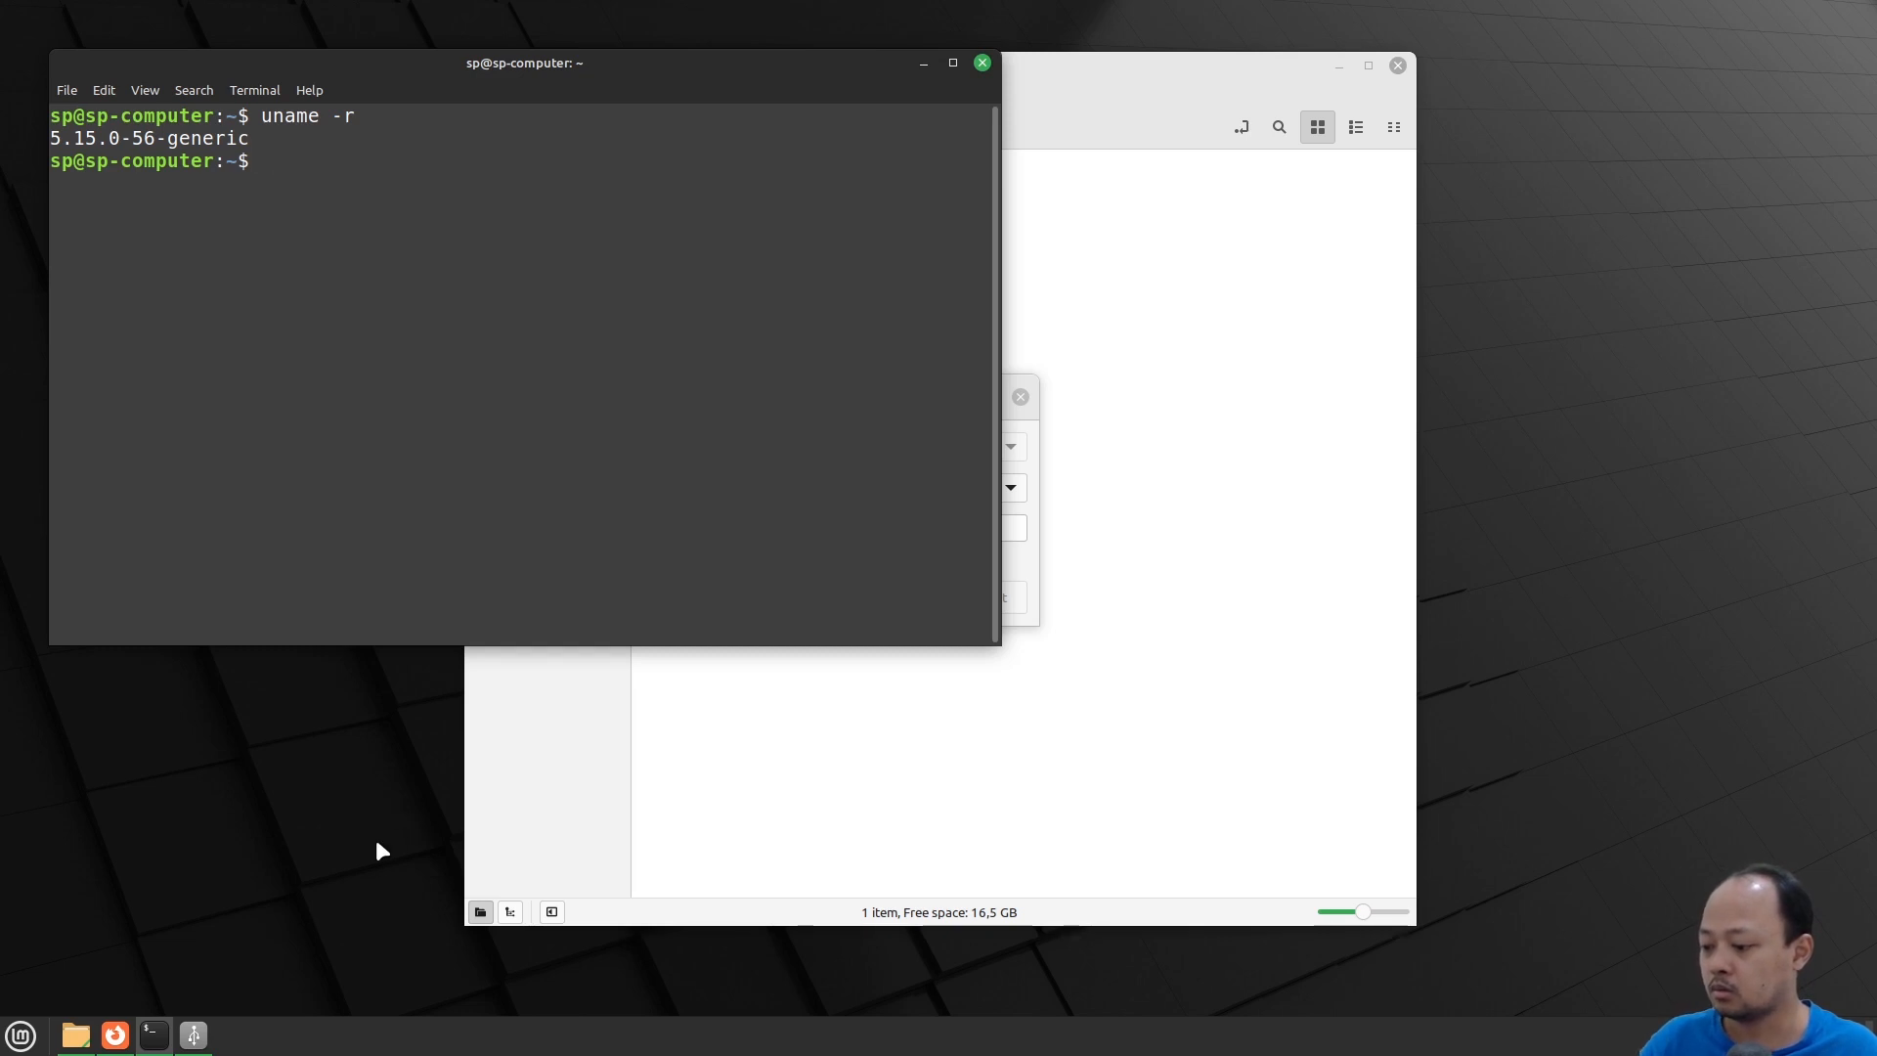
click(11, 1044)
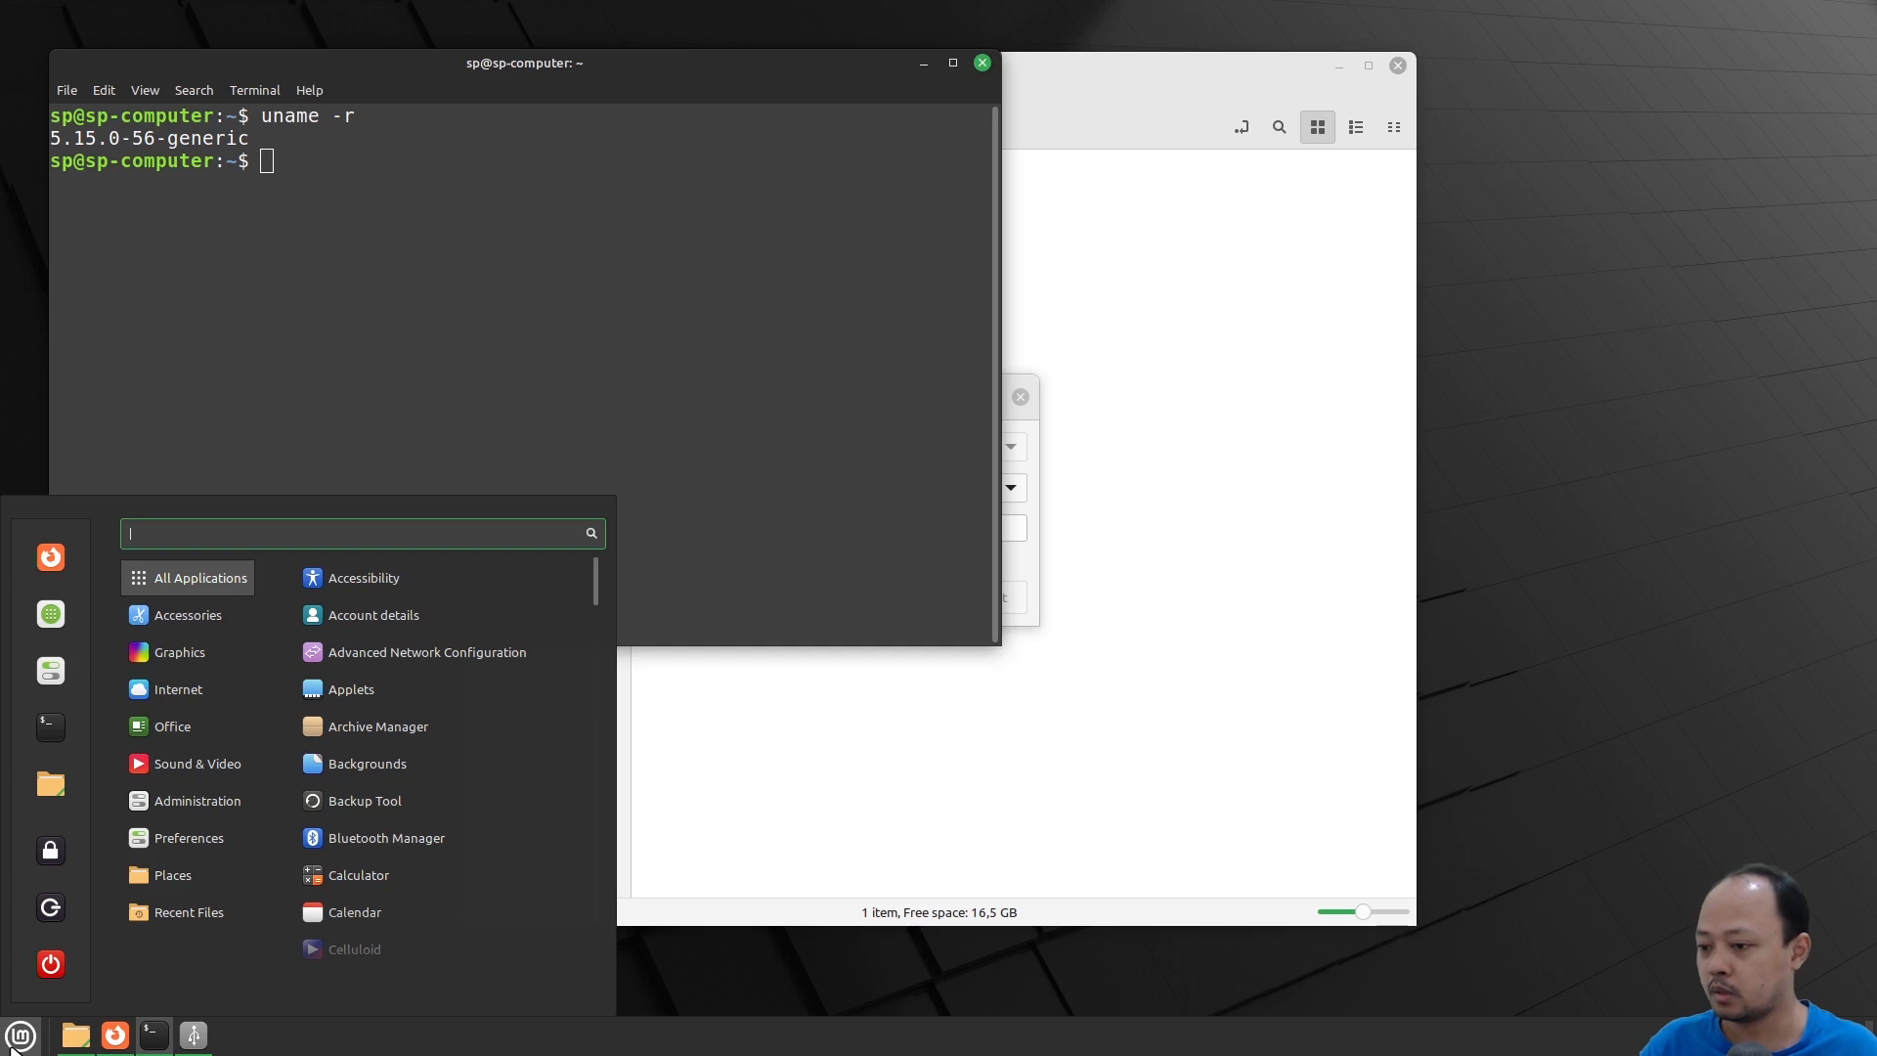
text(webl)
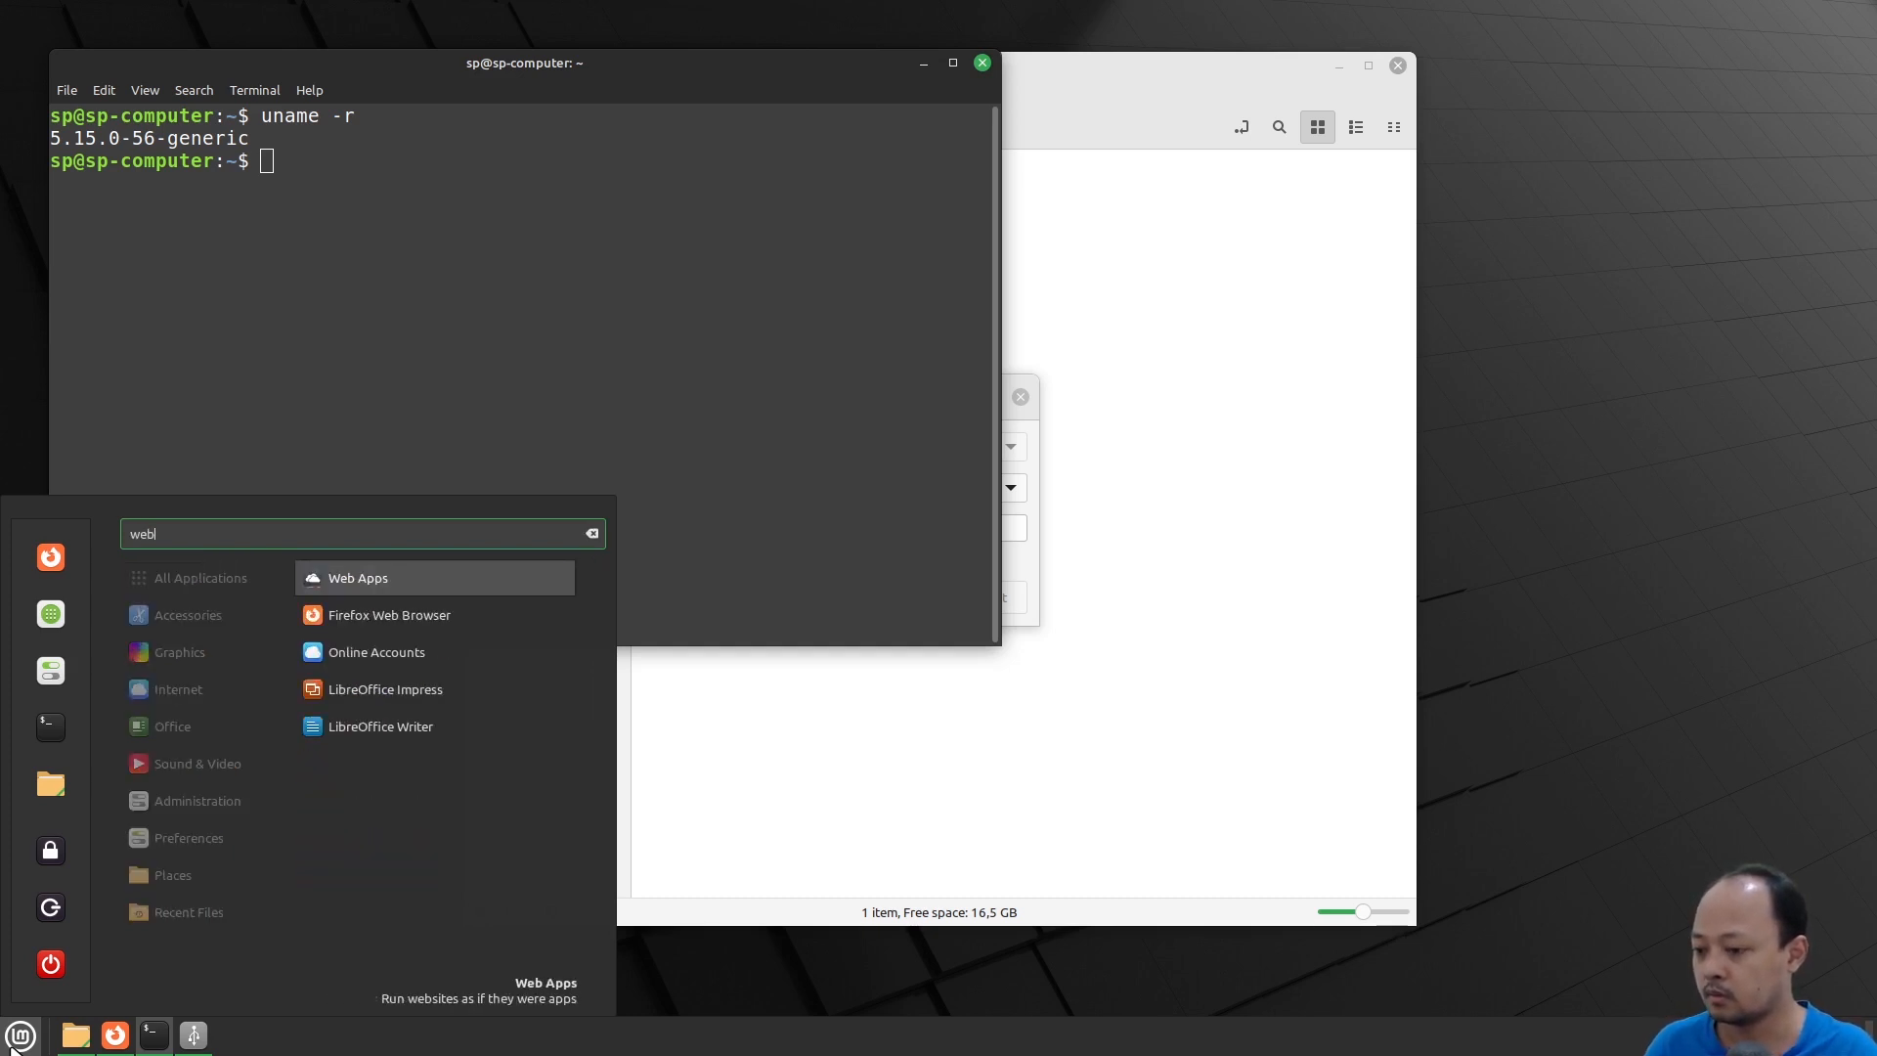
key(Return)
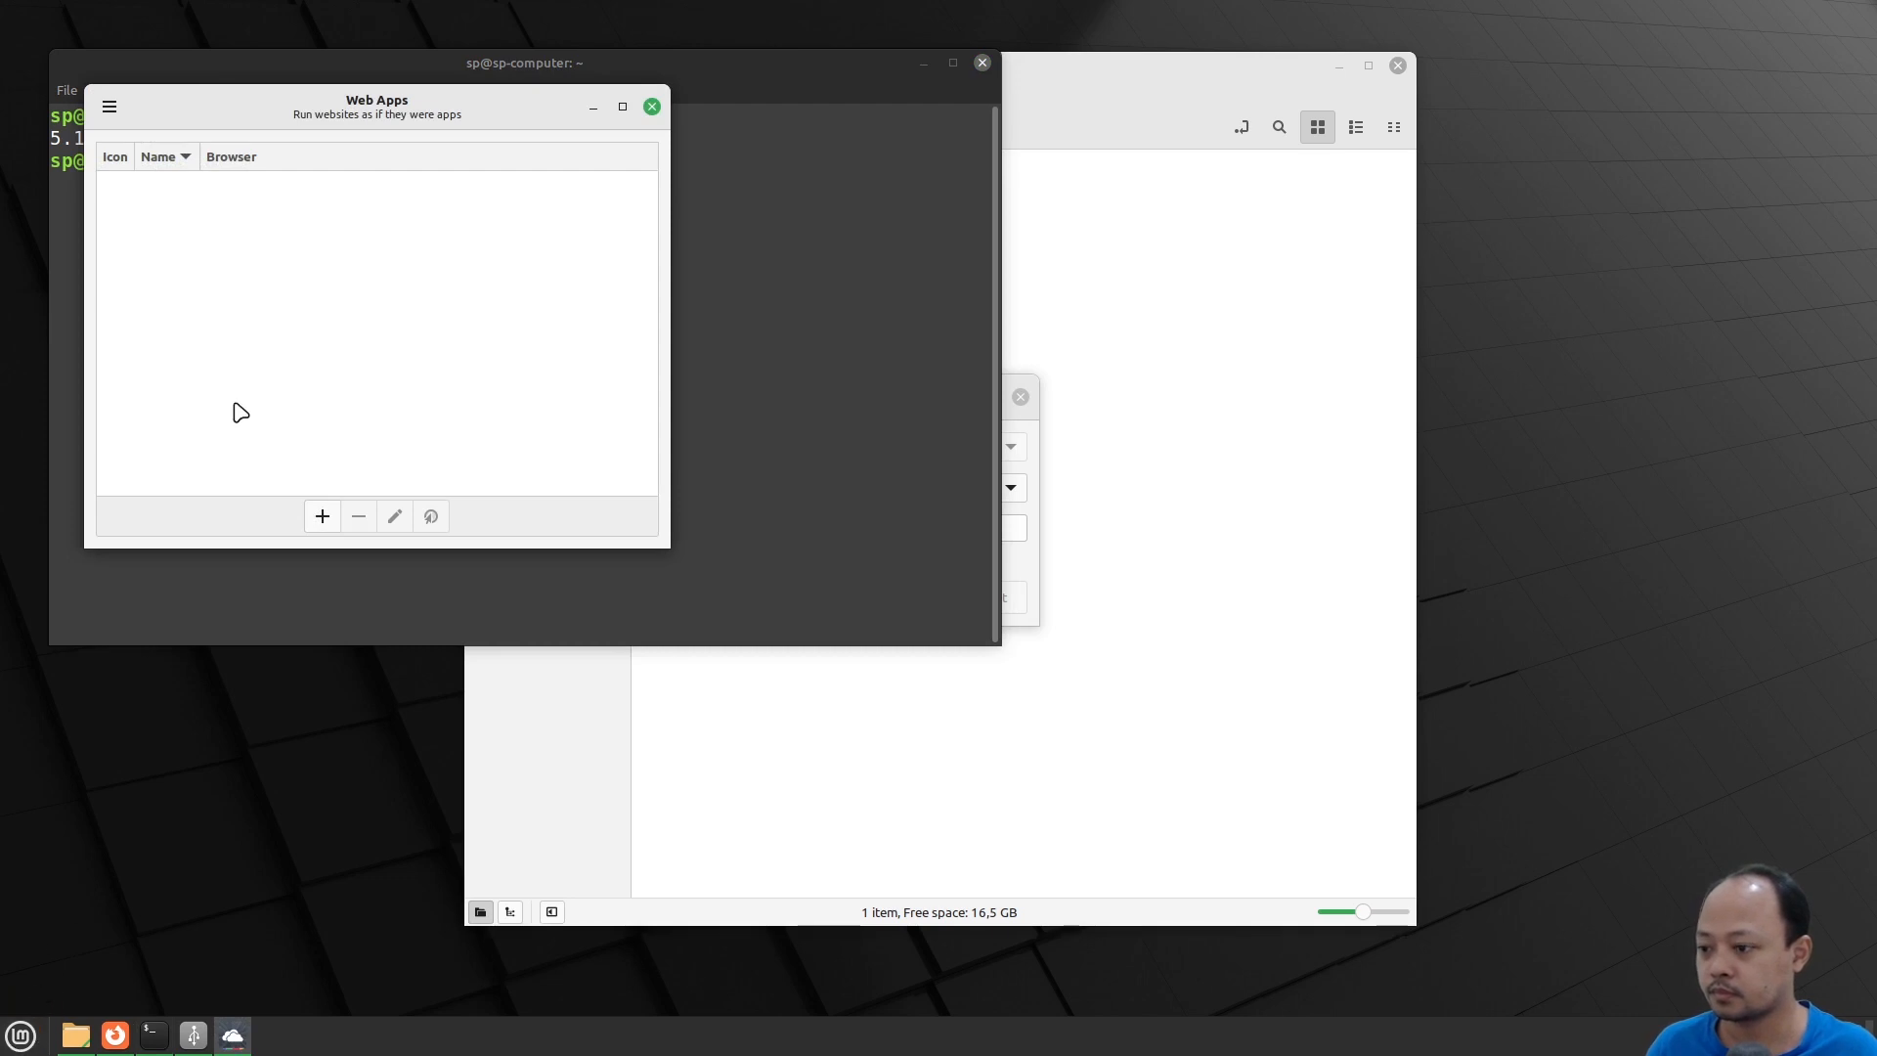
drag(487, 108, 1365, 258)
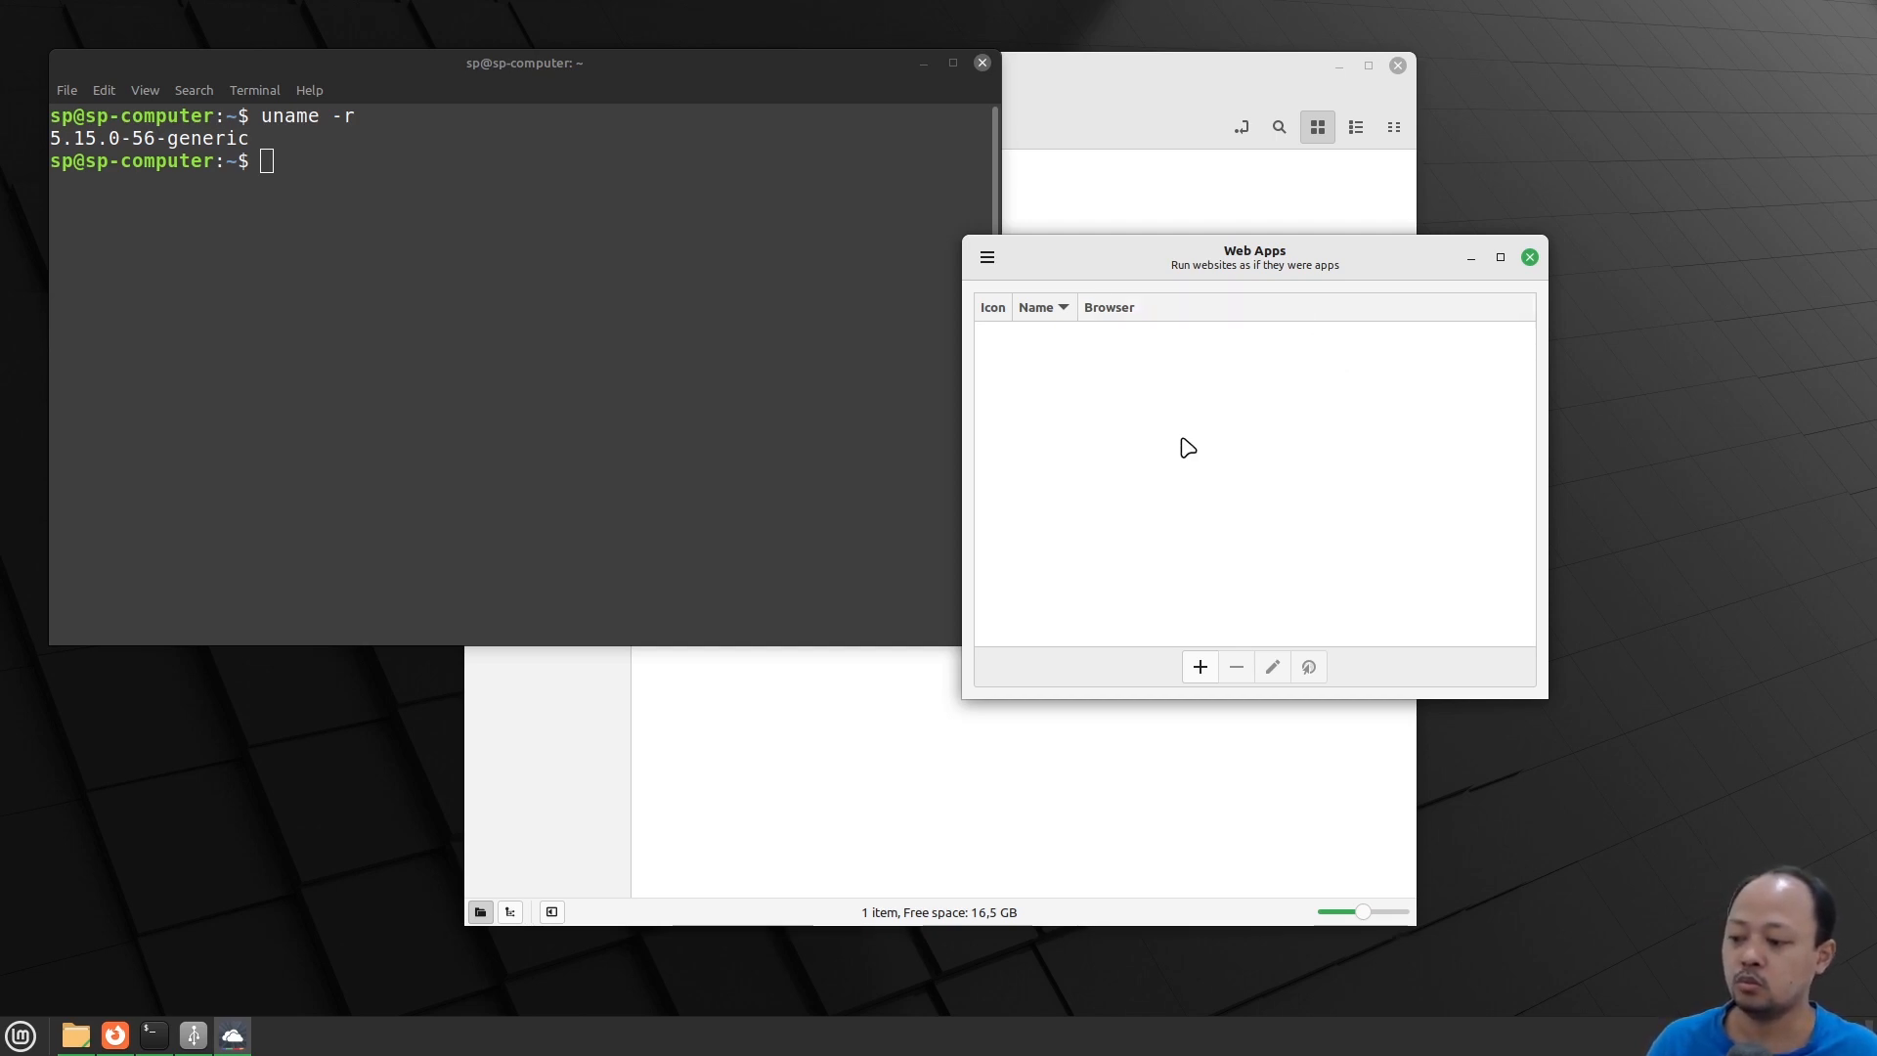
drag(1398, 262, 907, 272)
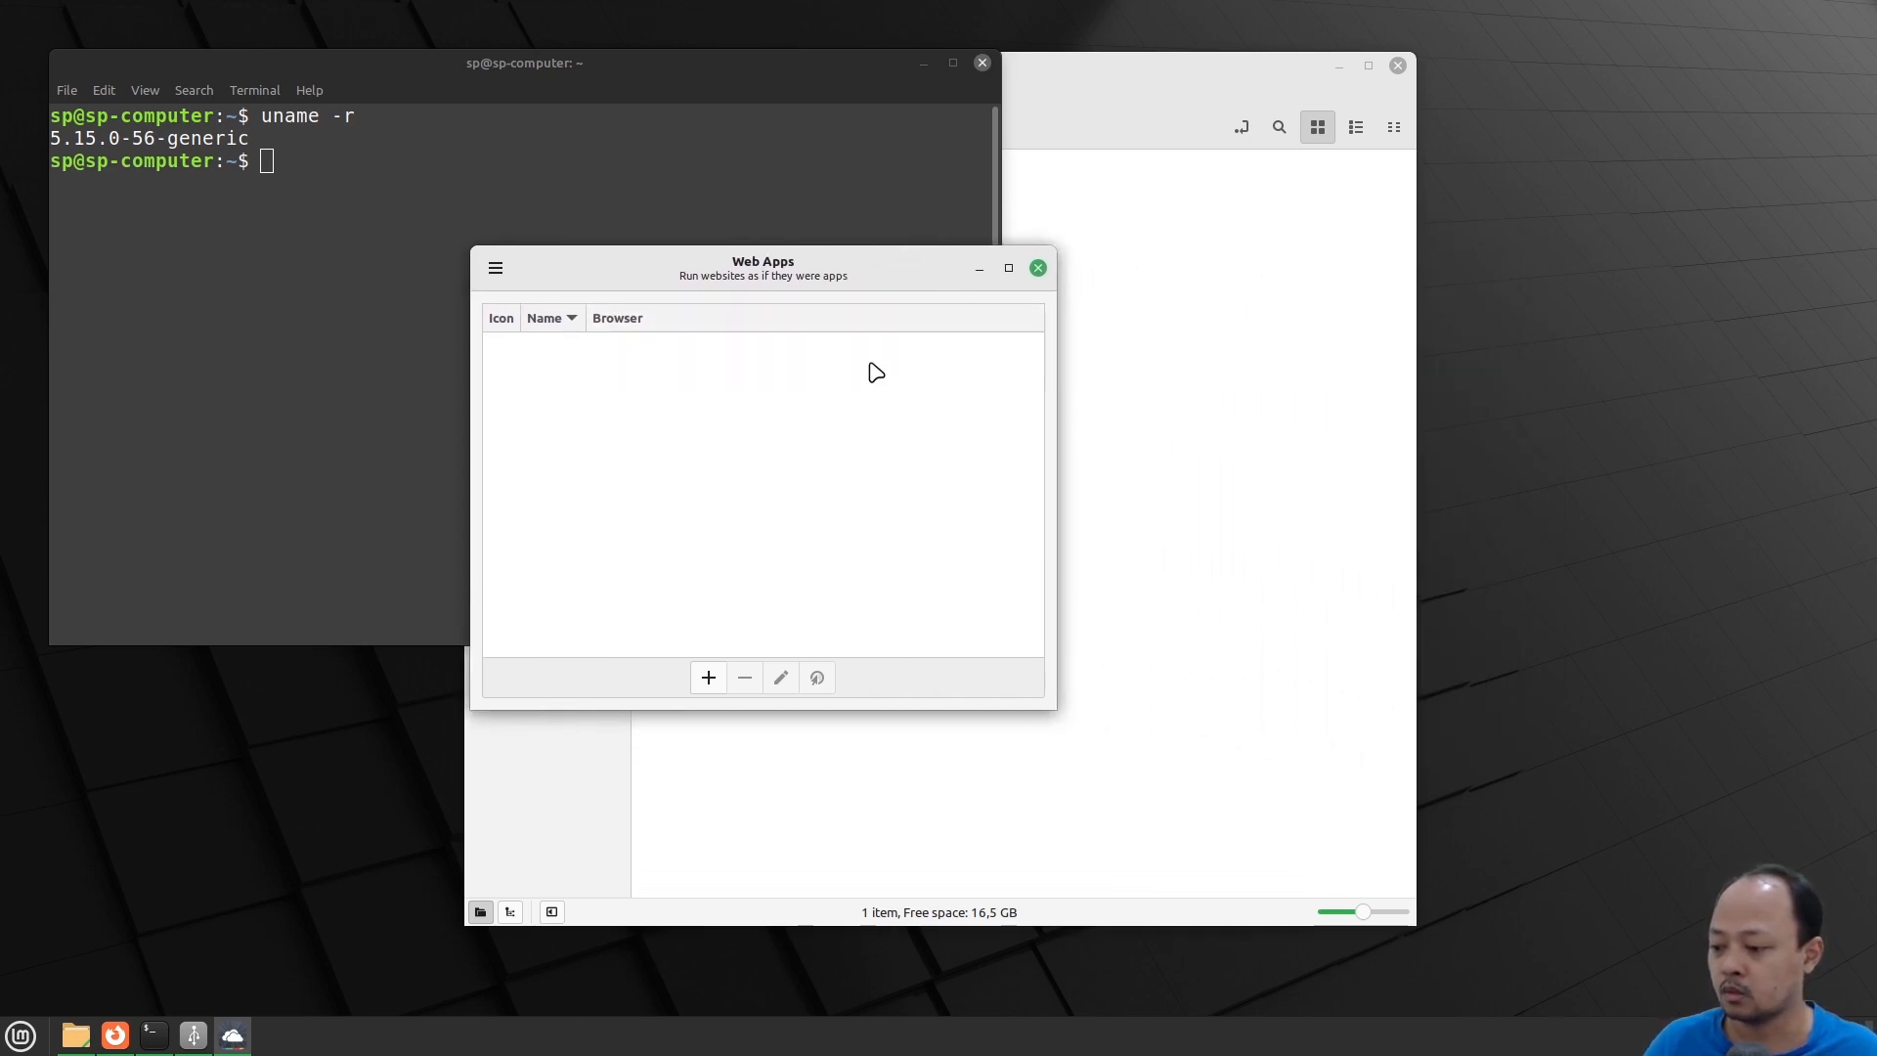
click(1038, 268)
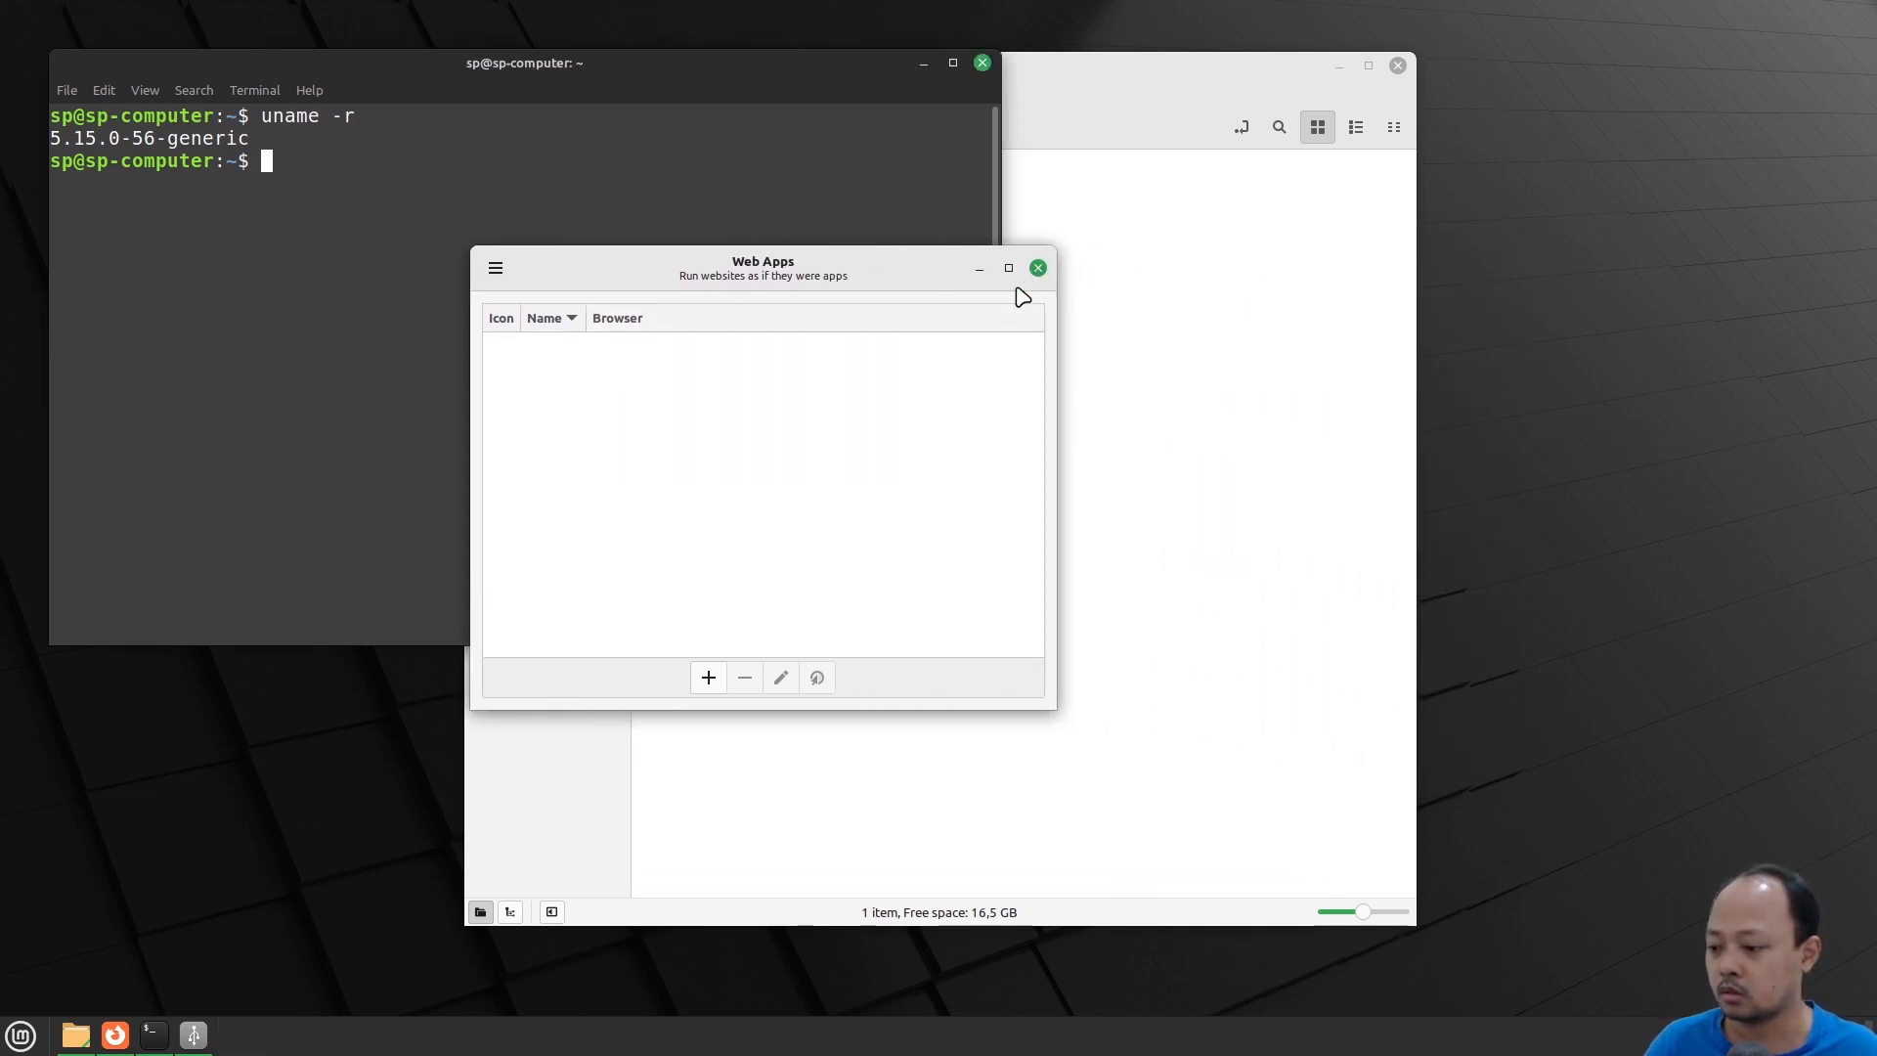
Search the applications for web, launch Web Apps and move its window over the middle of the terminal
click(21, 1035)
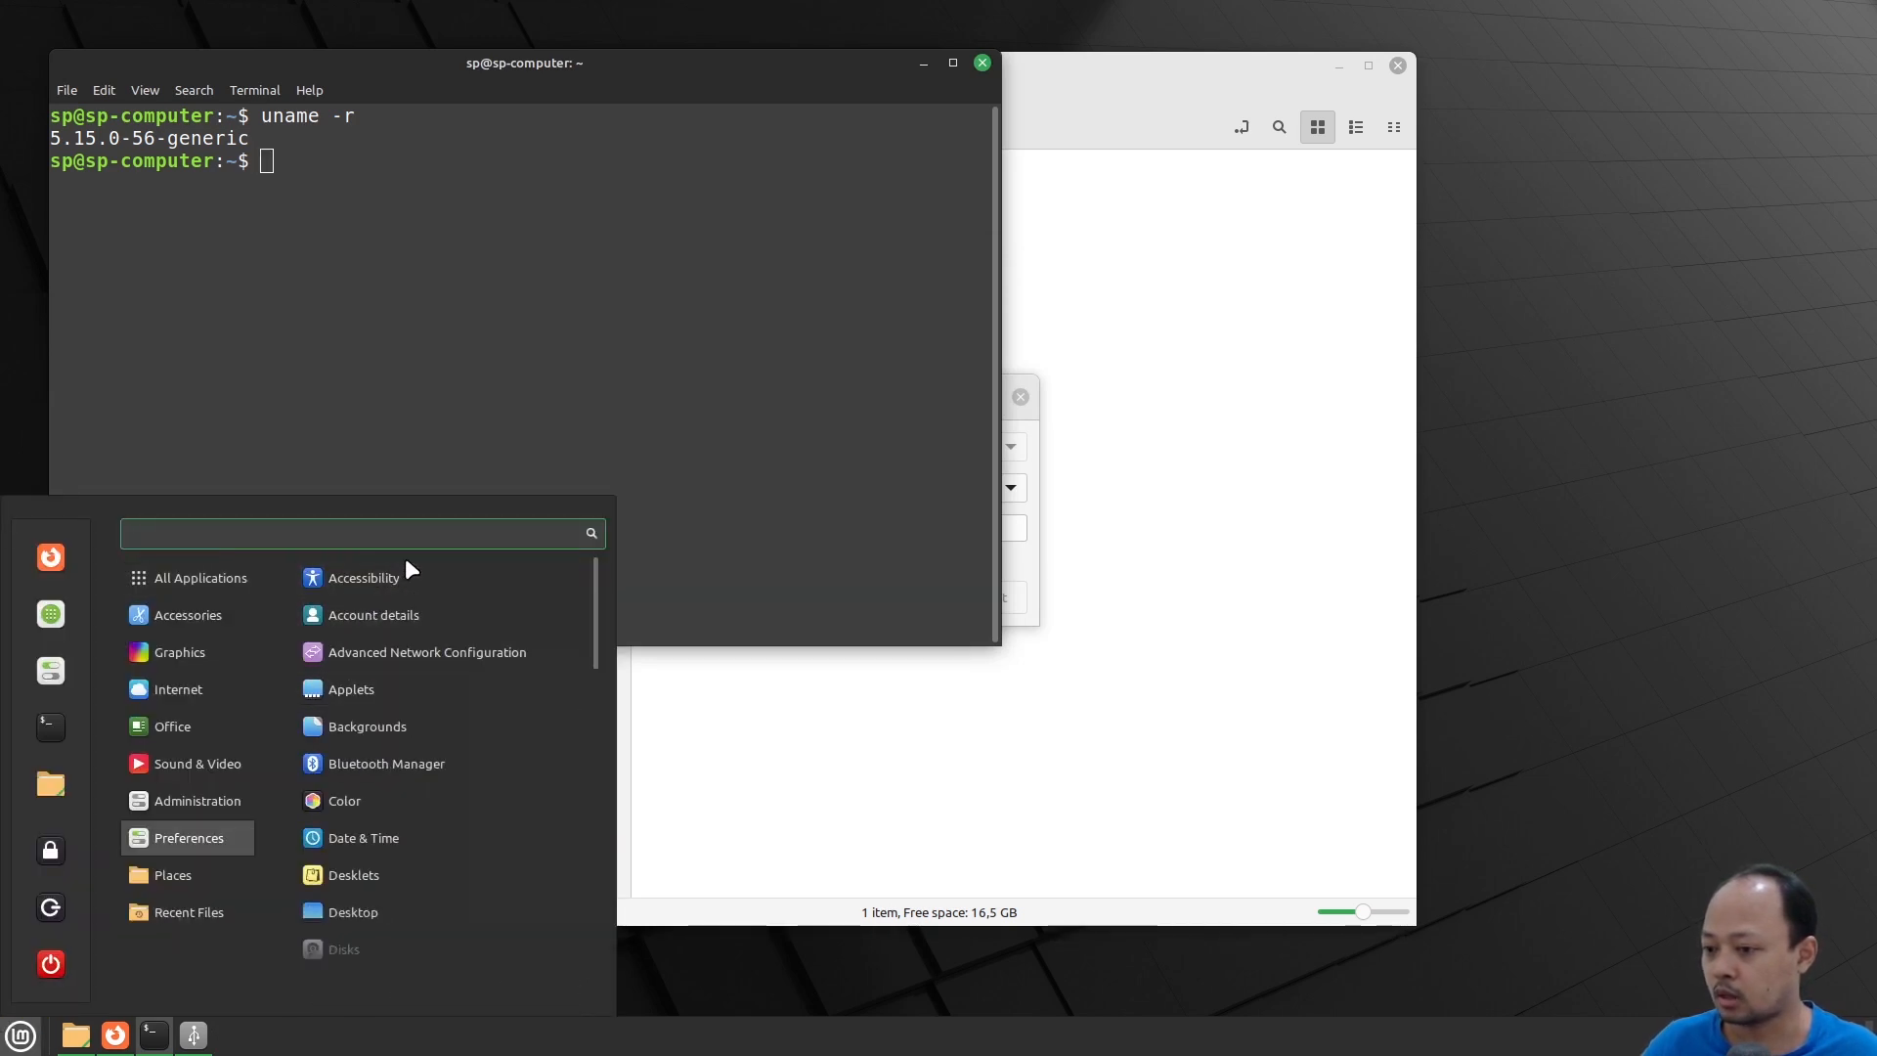
text(webl)
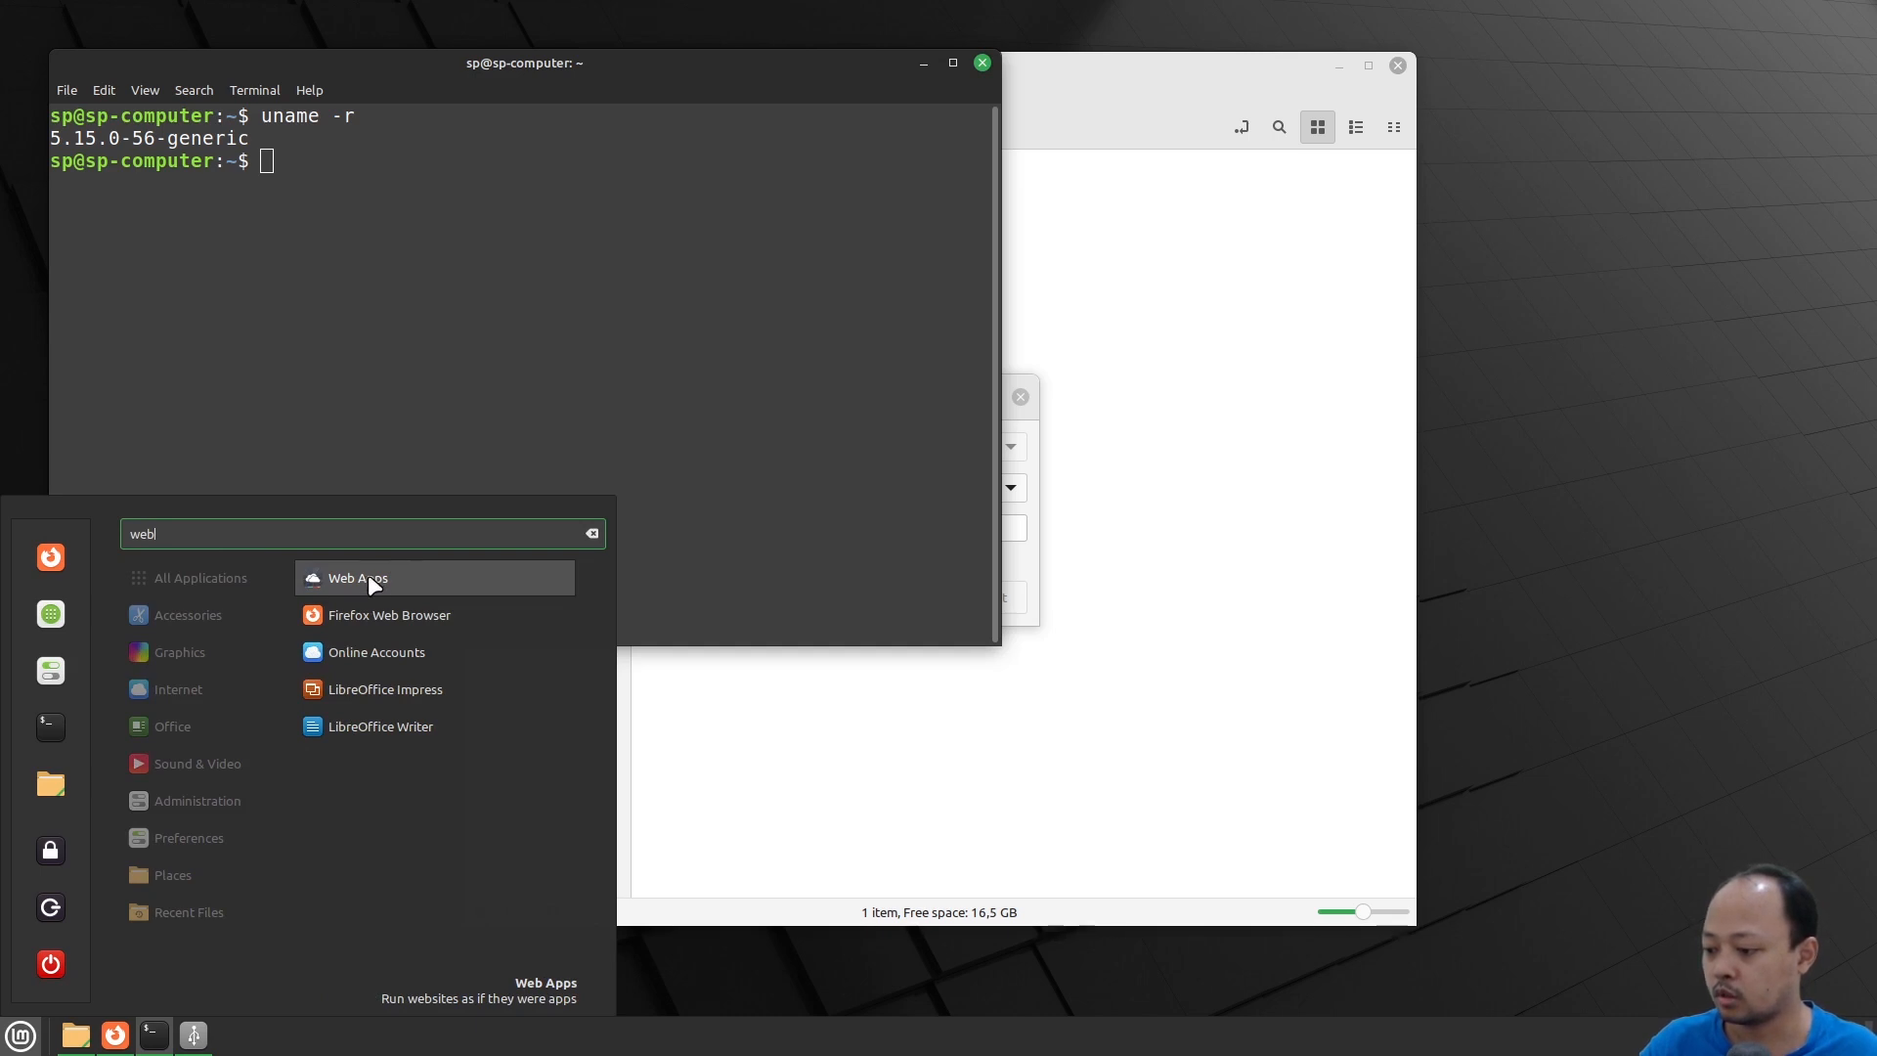
click(367, 575)
drag(484, 108, 746, 223)
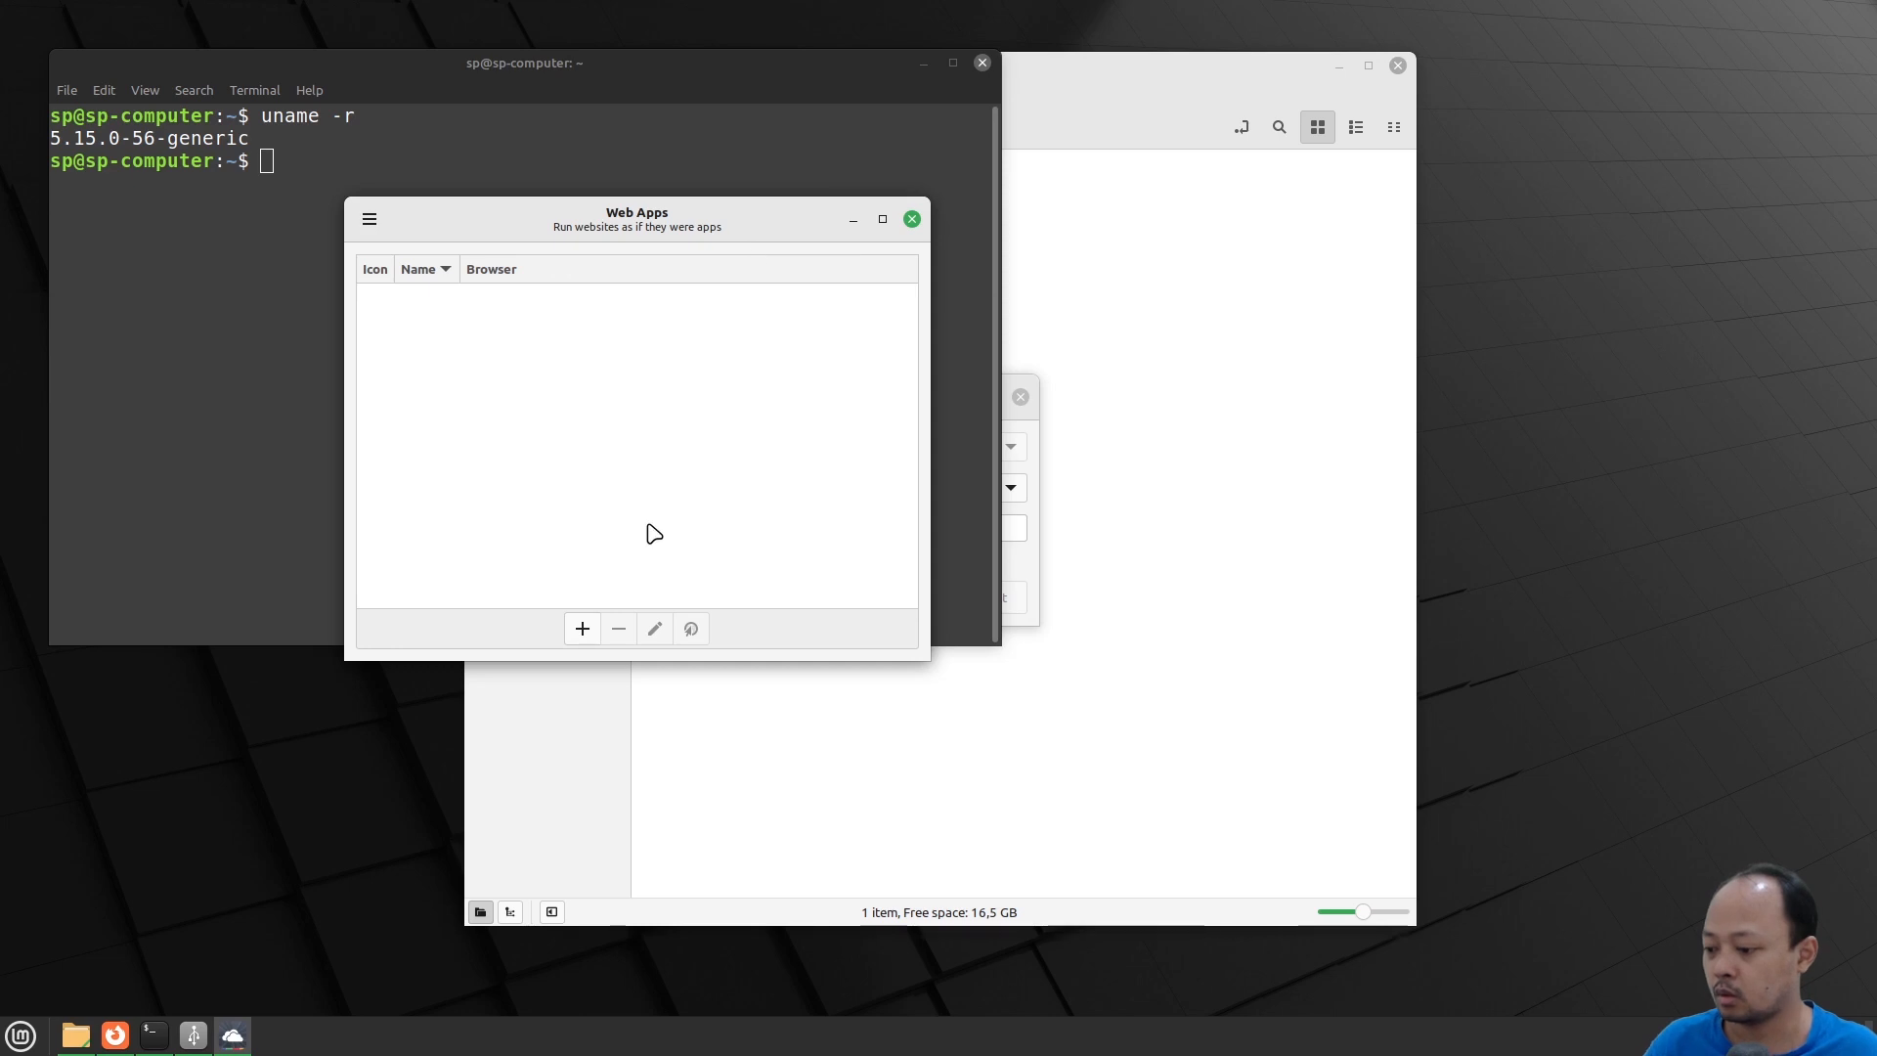
click(582, 628)
text(facebook.com)
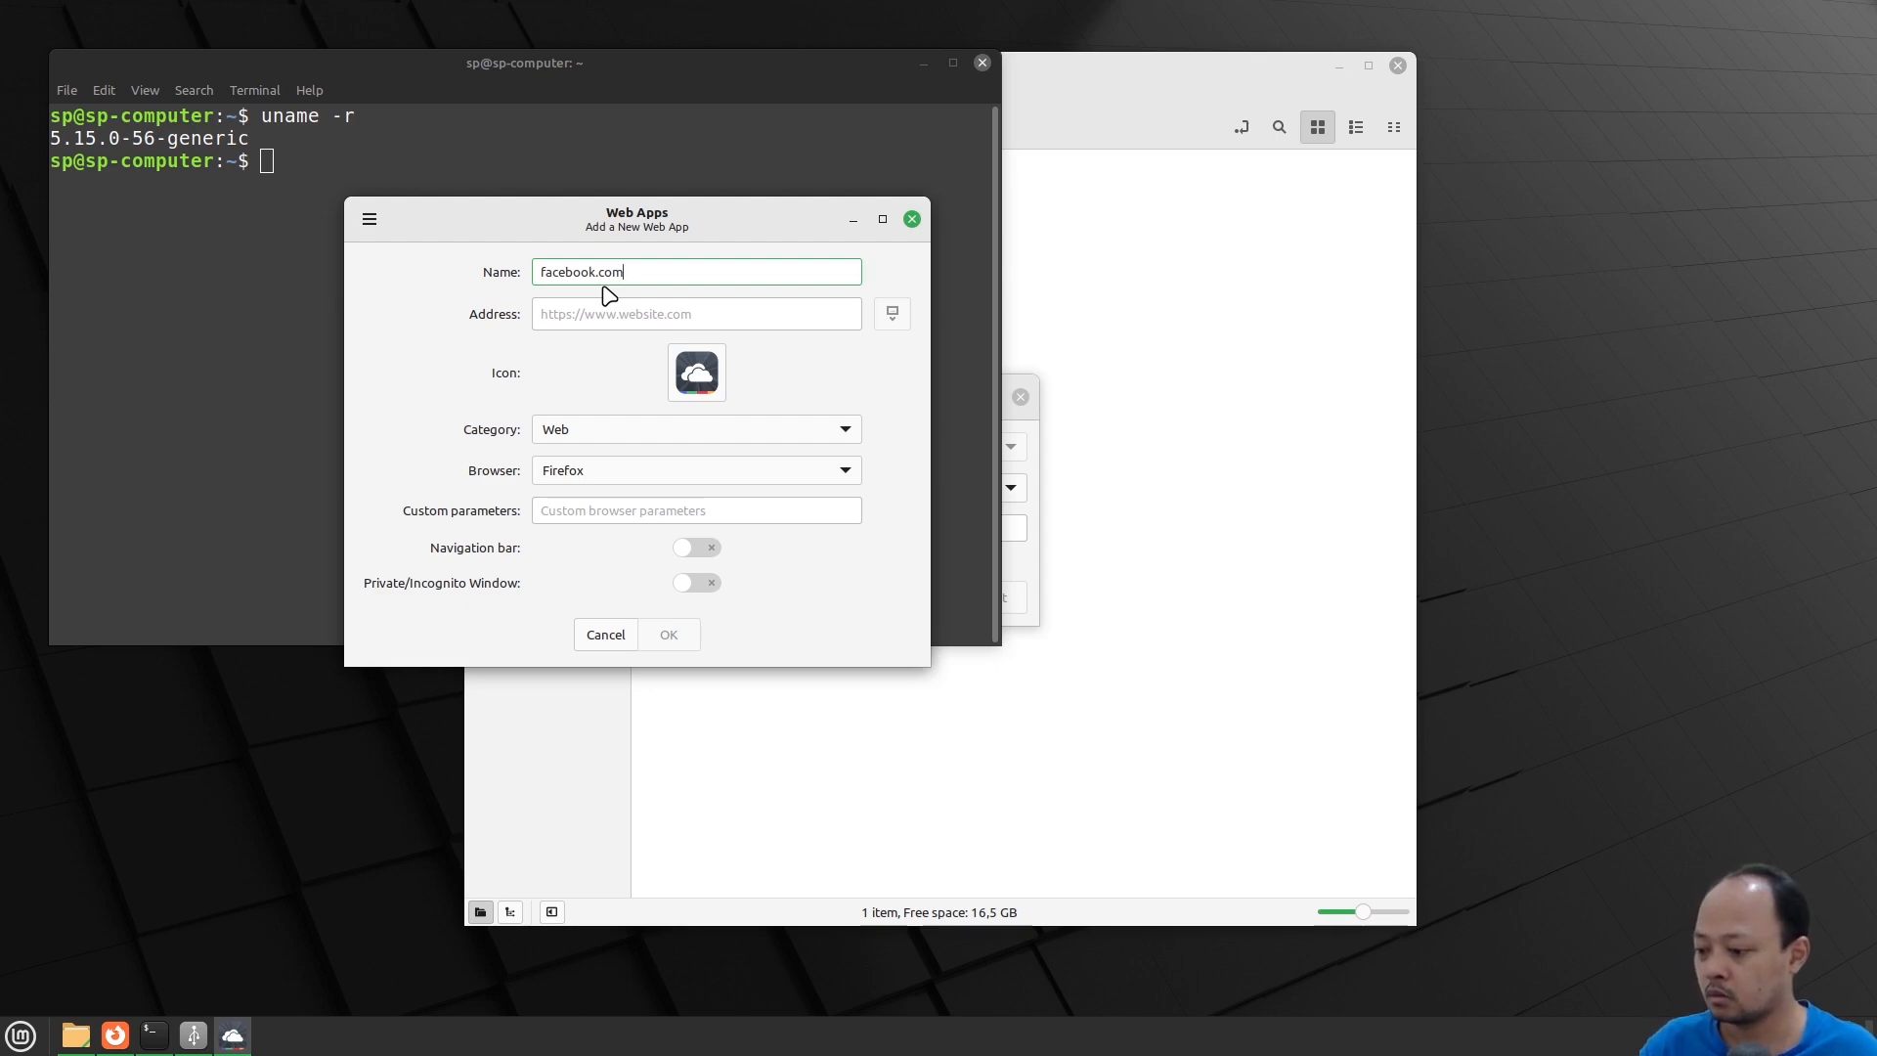
click(595, 317)
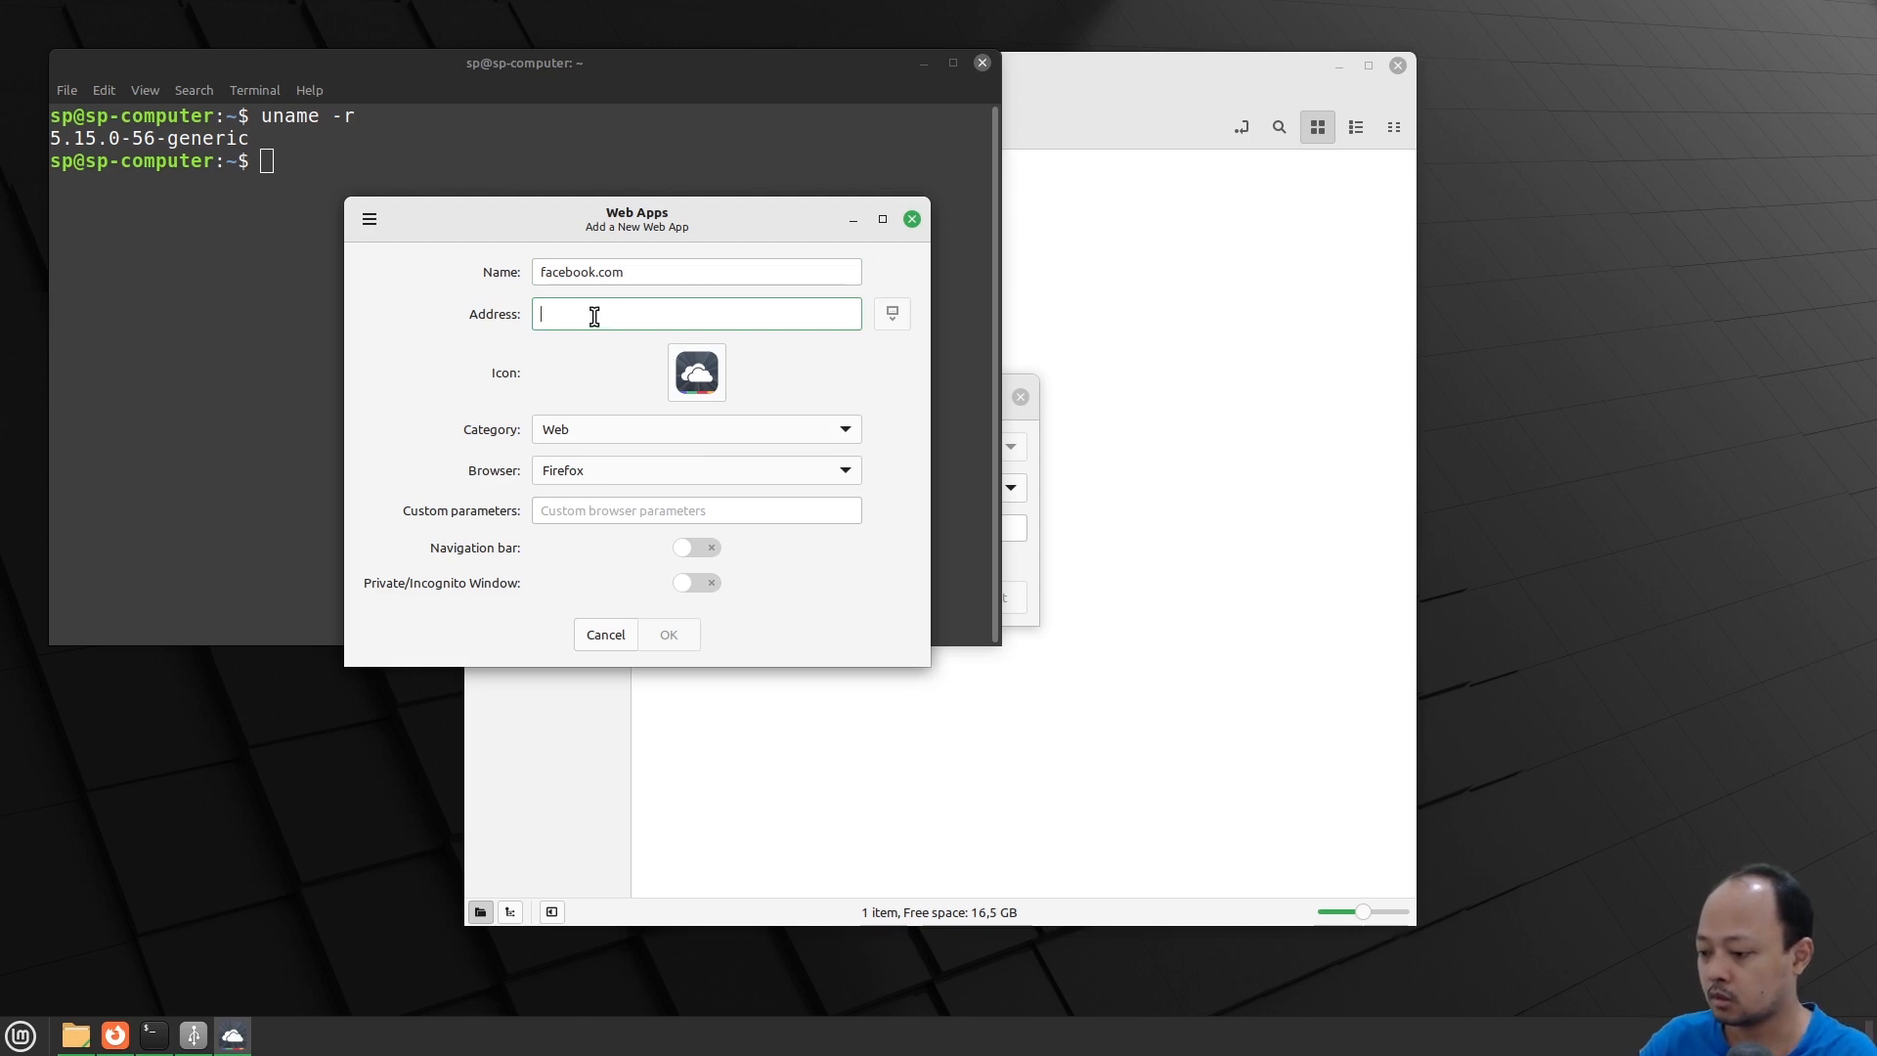
text(htt)
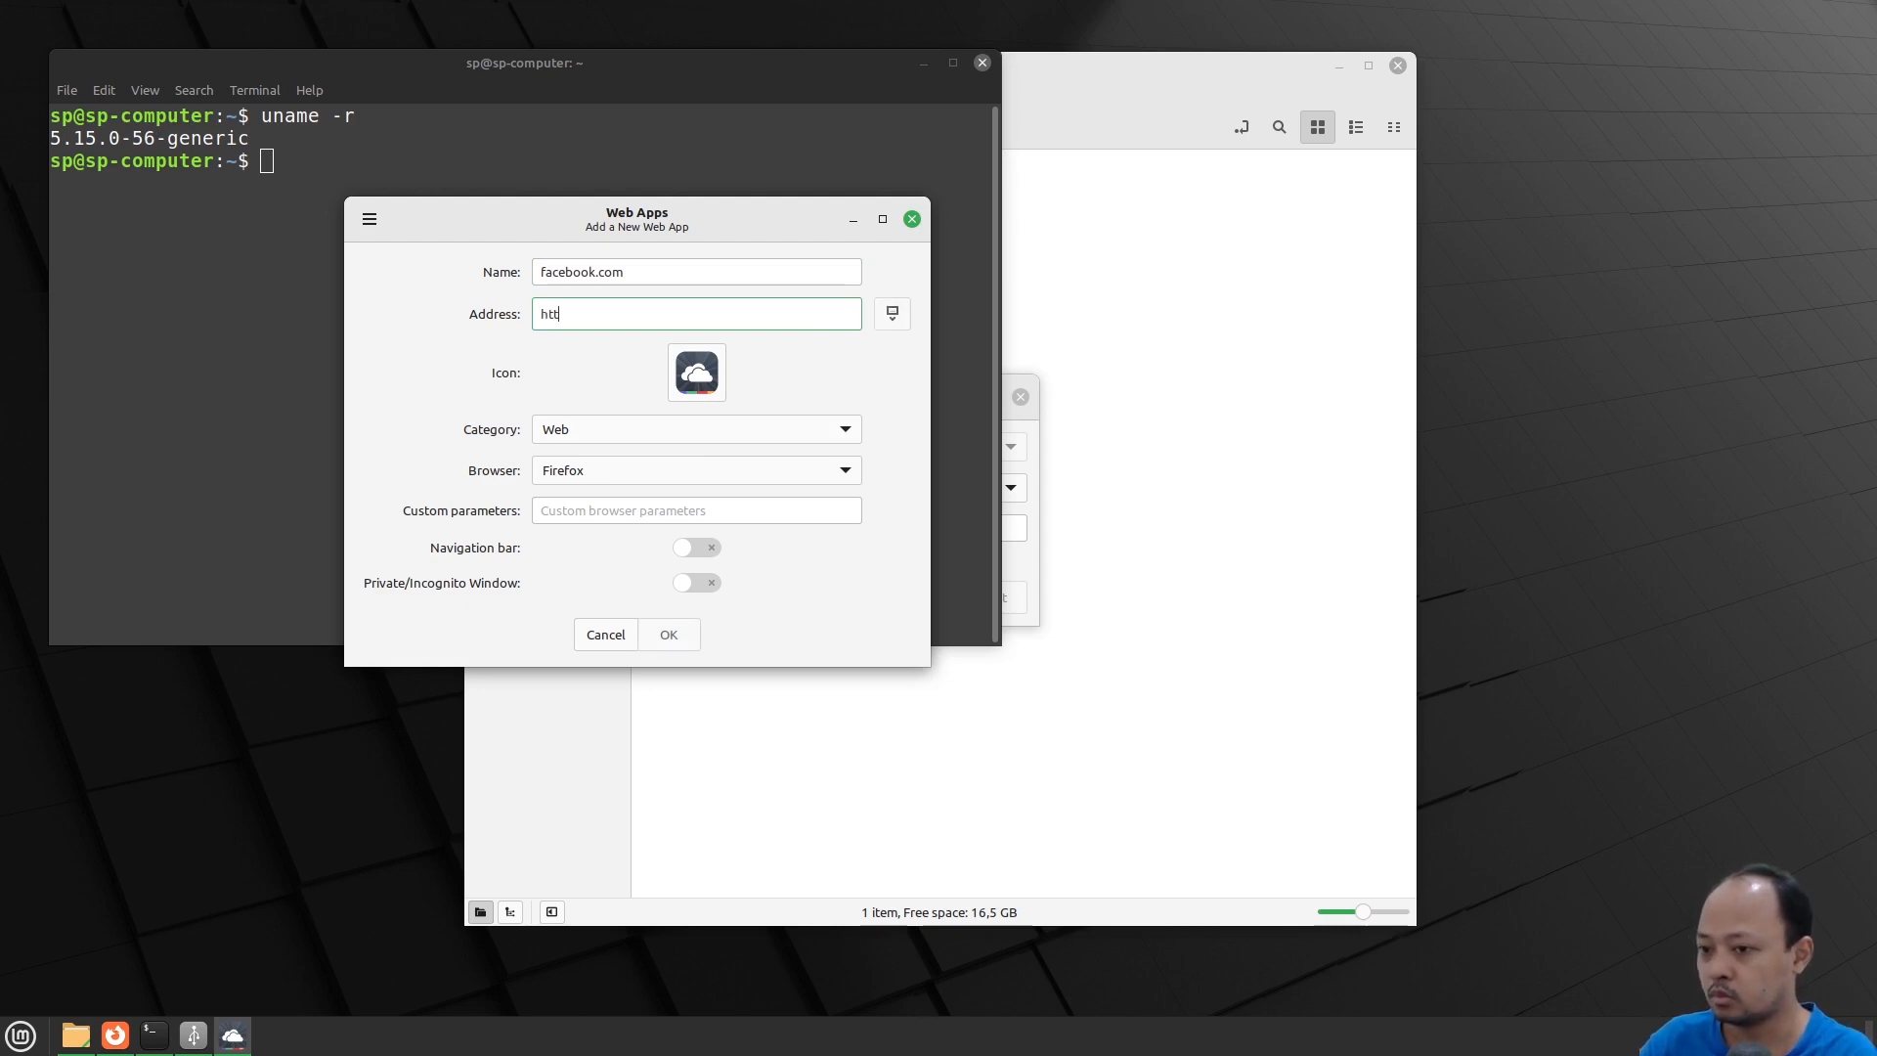
text(ps://)
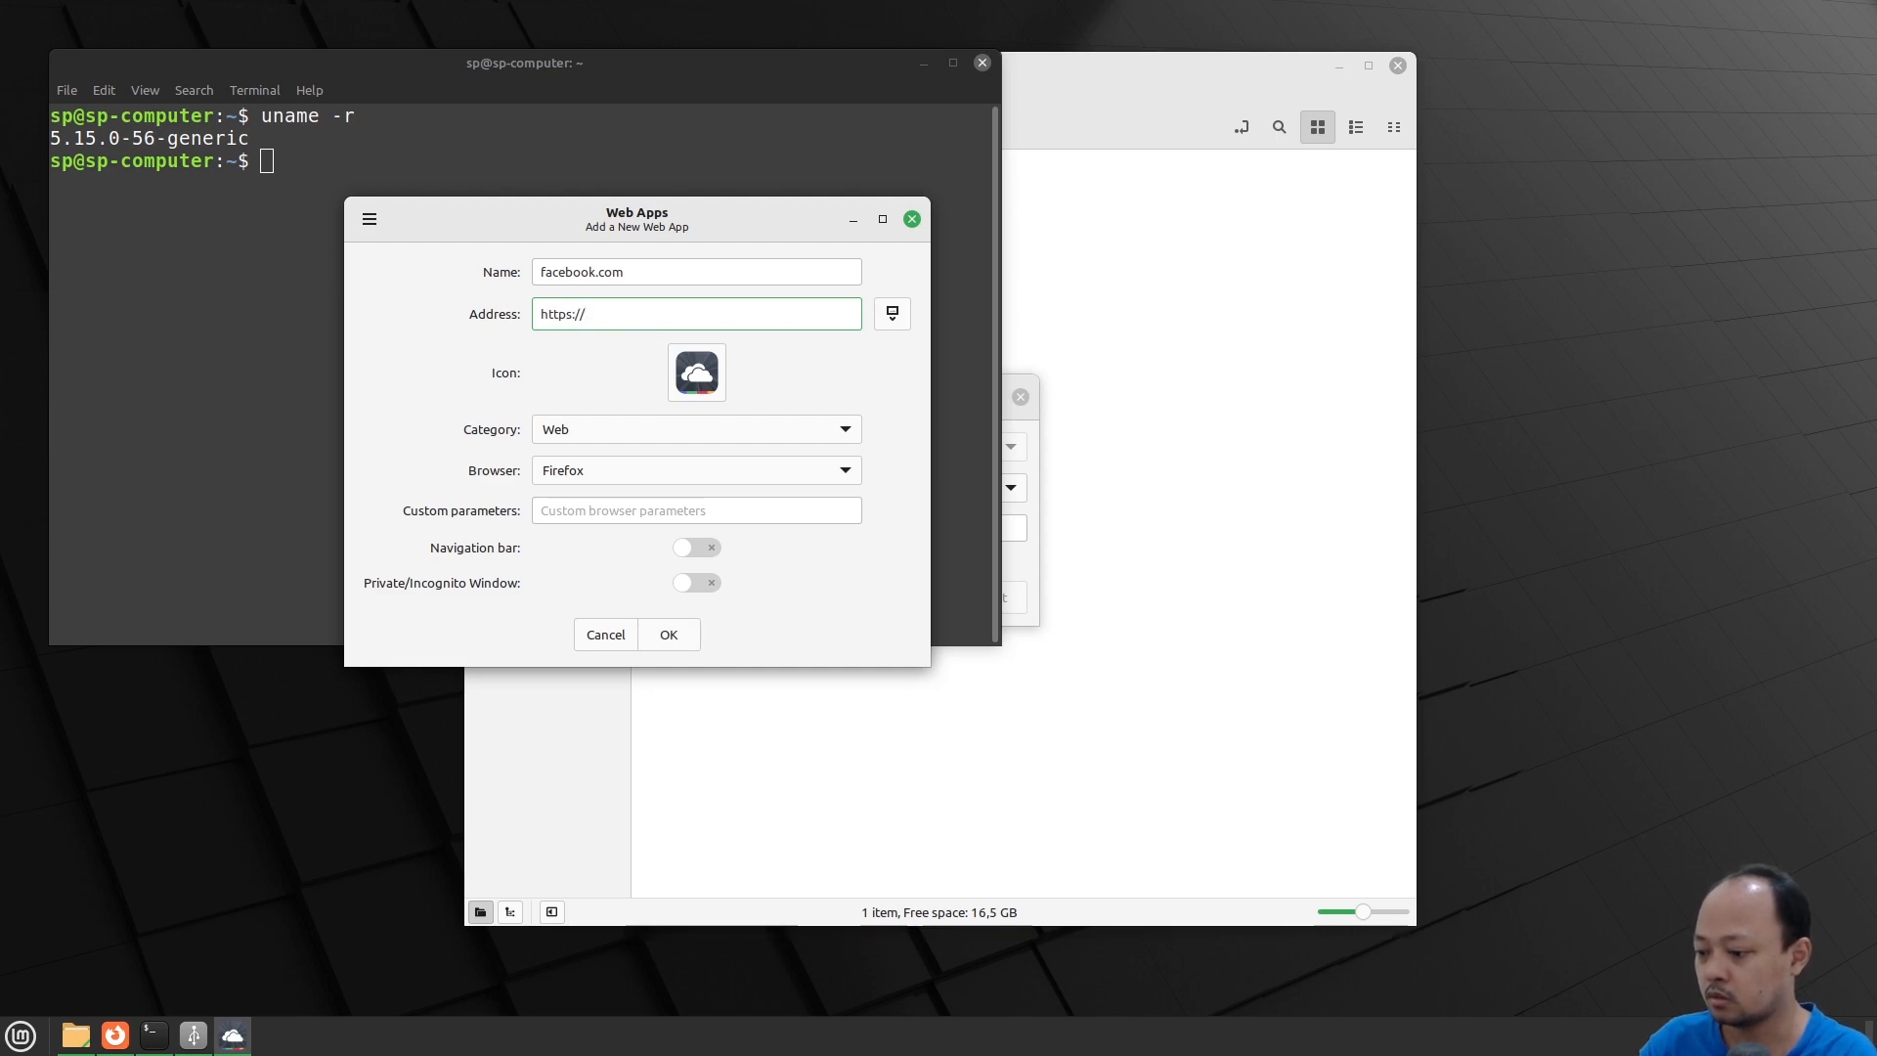
text(facebook.com)
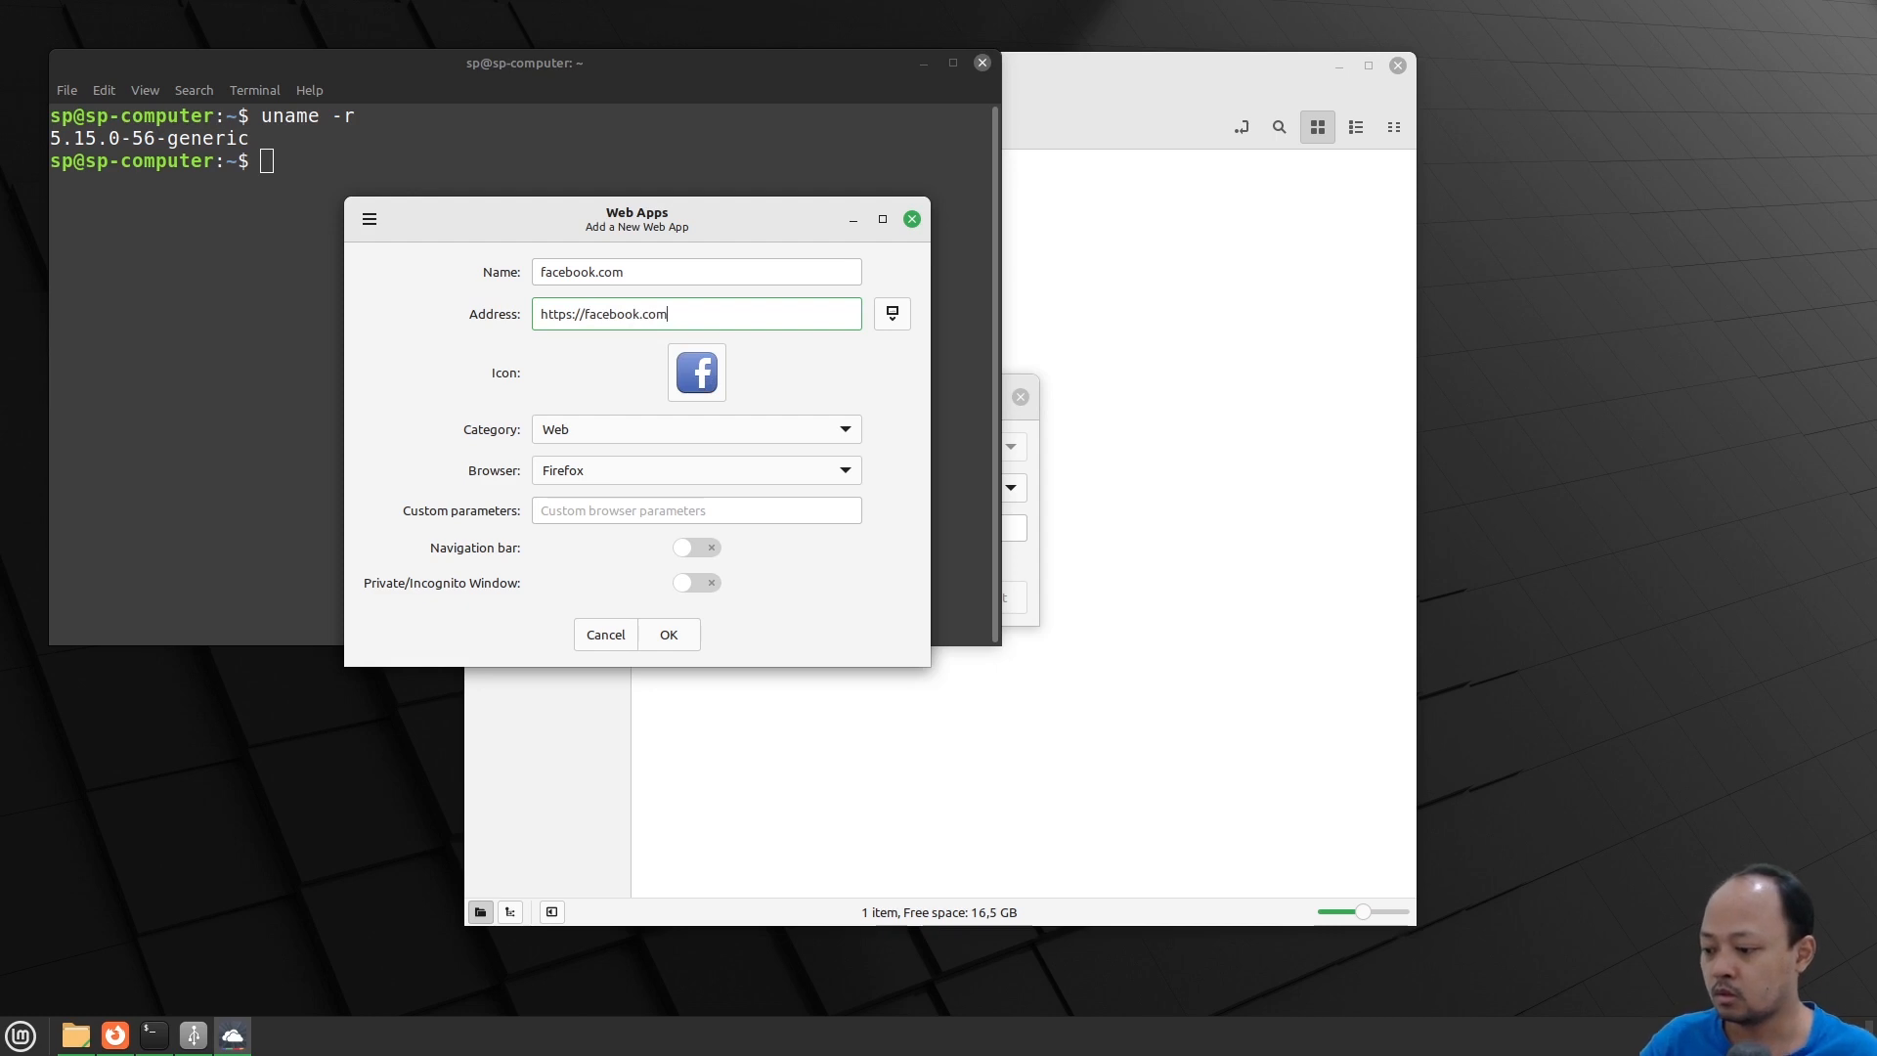
Set the web app's category to Internet, keep Firefox as its browser and save it
click(606, 431)
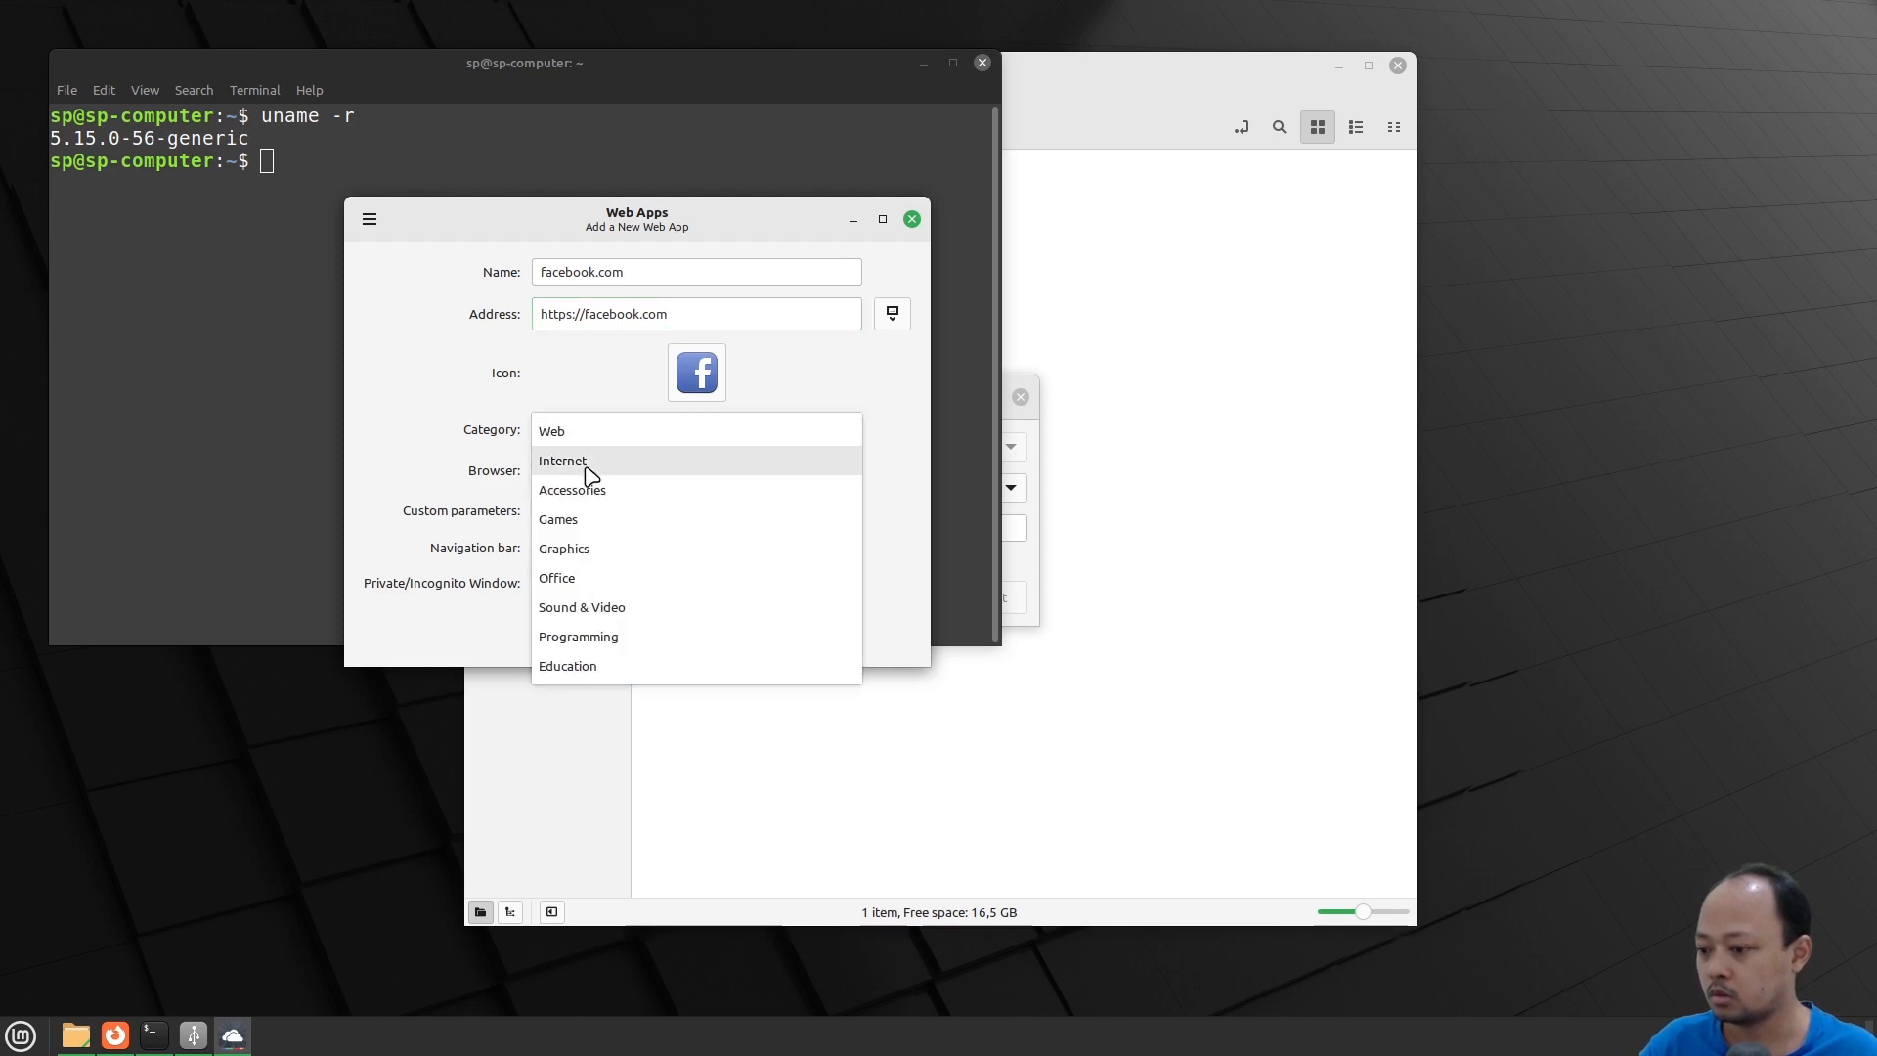
click(589, 463)
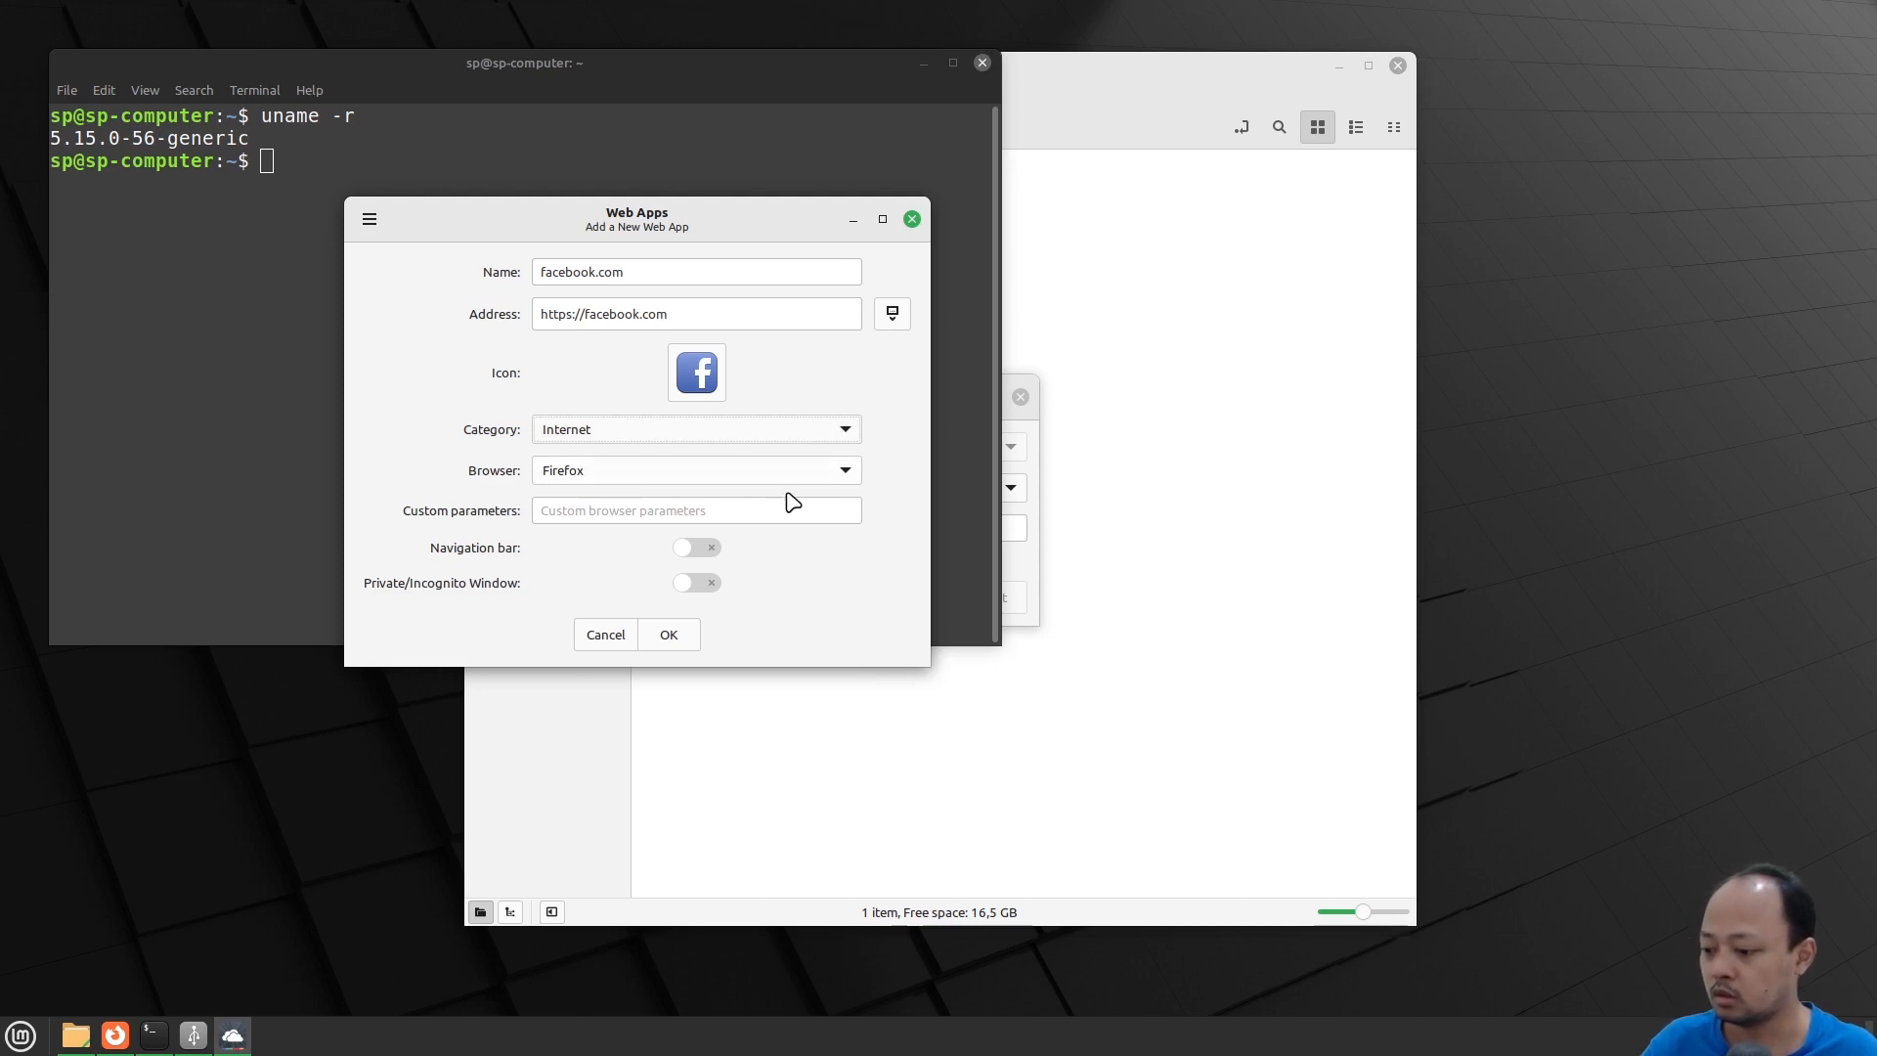
click(585, 477)
click(585, 474)
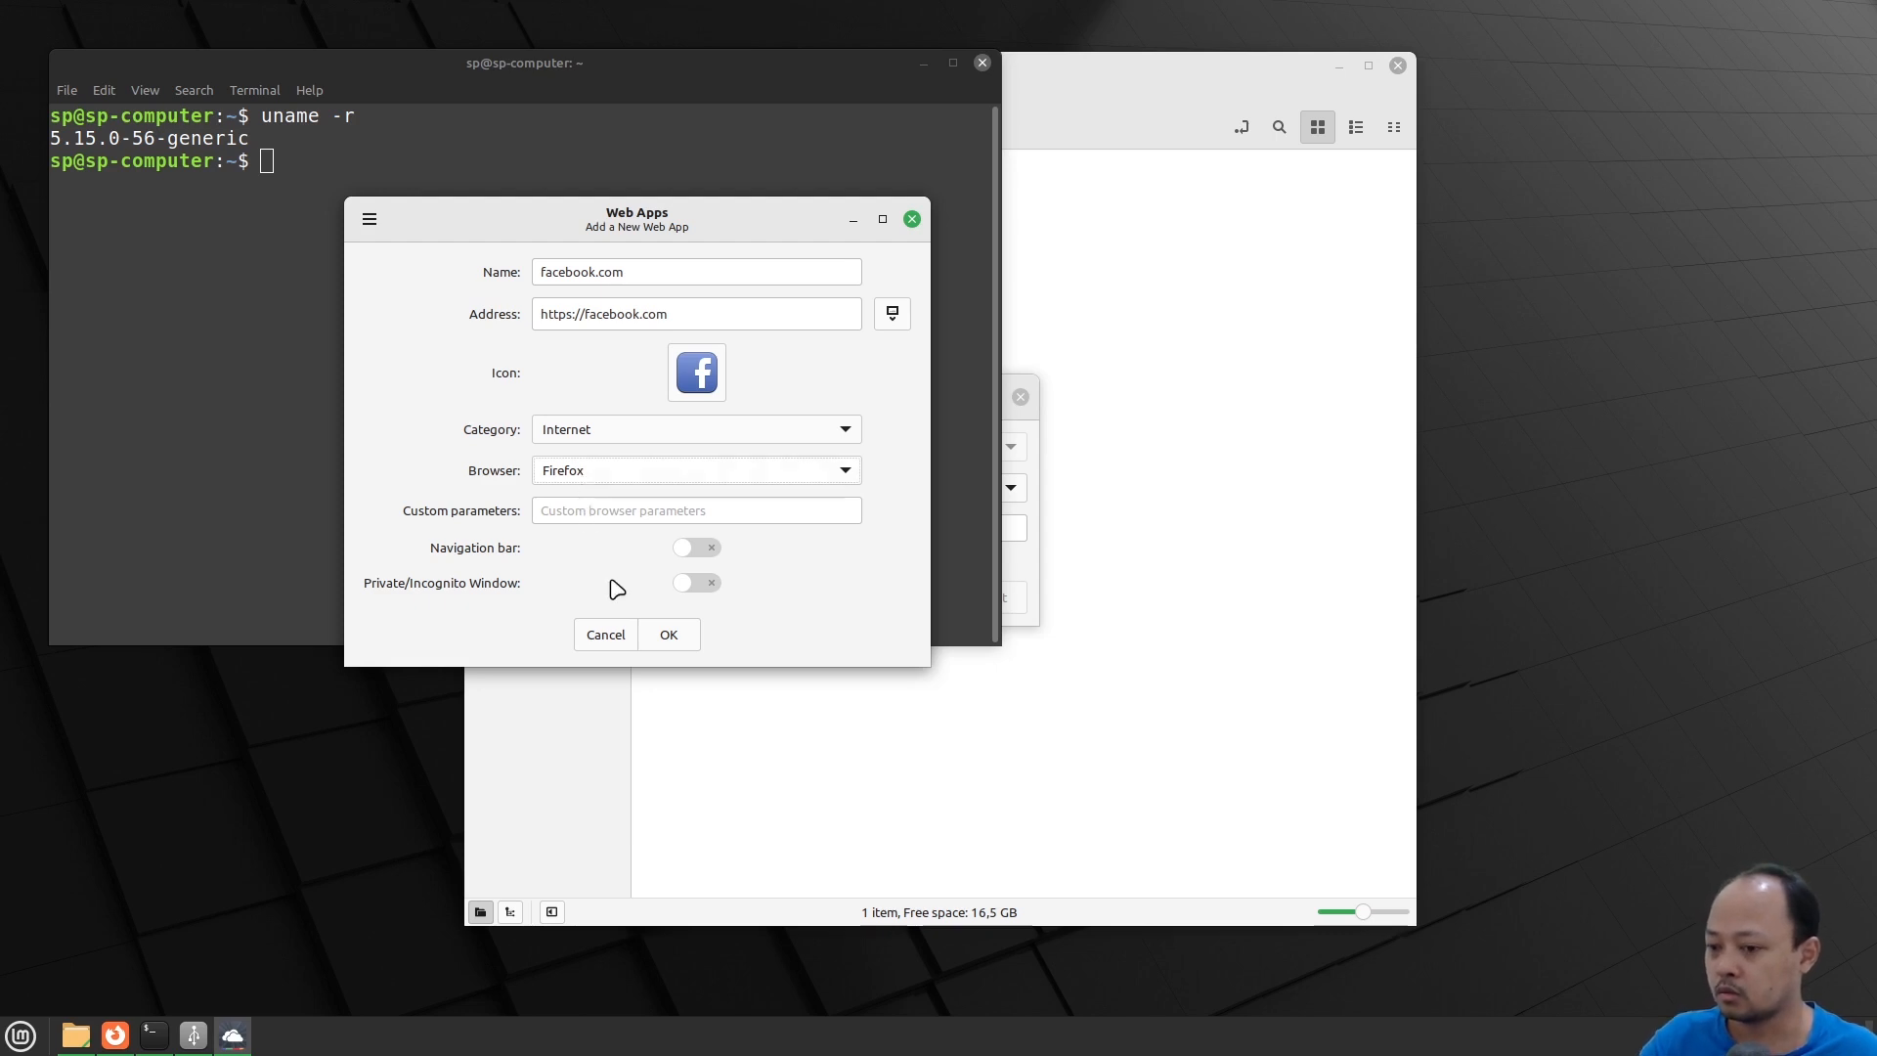
click(669, 637)
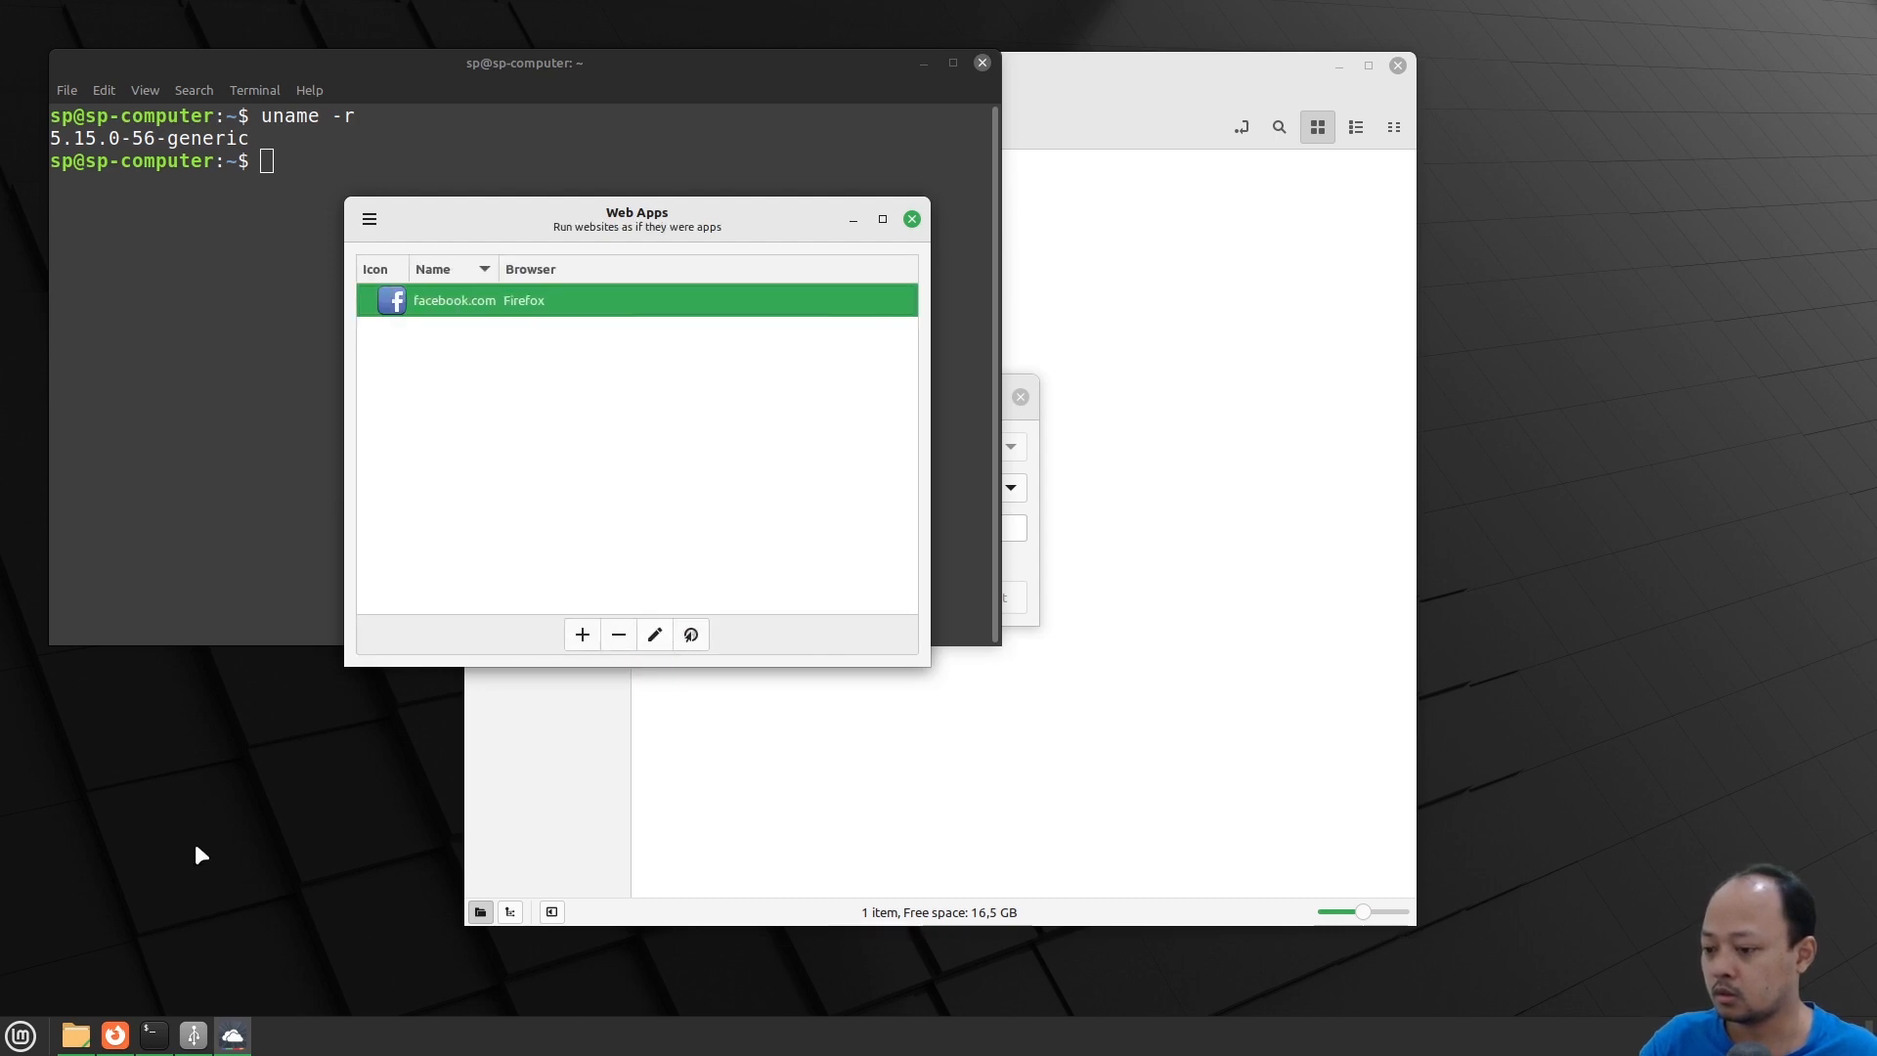
Launch the facebook.com web app from the Internet applications and move its window fully into view
click(20, 1036)
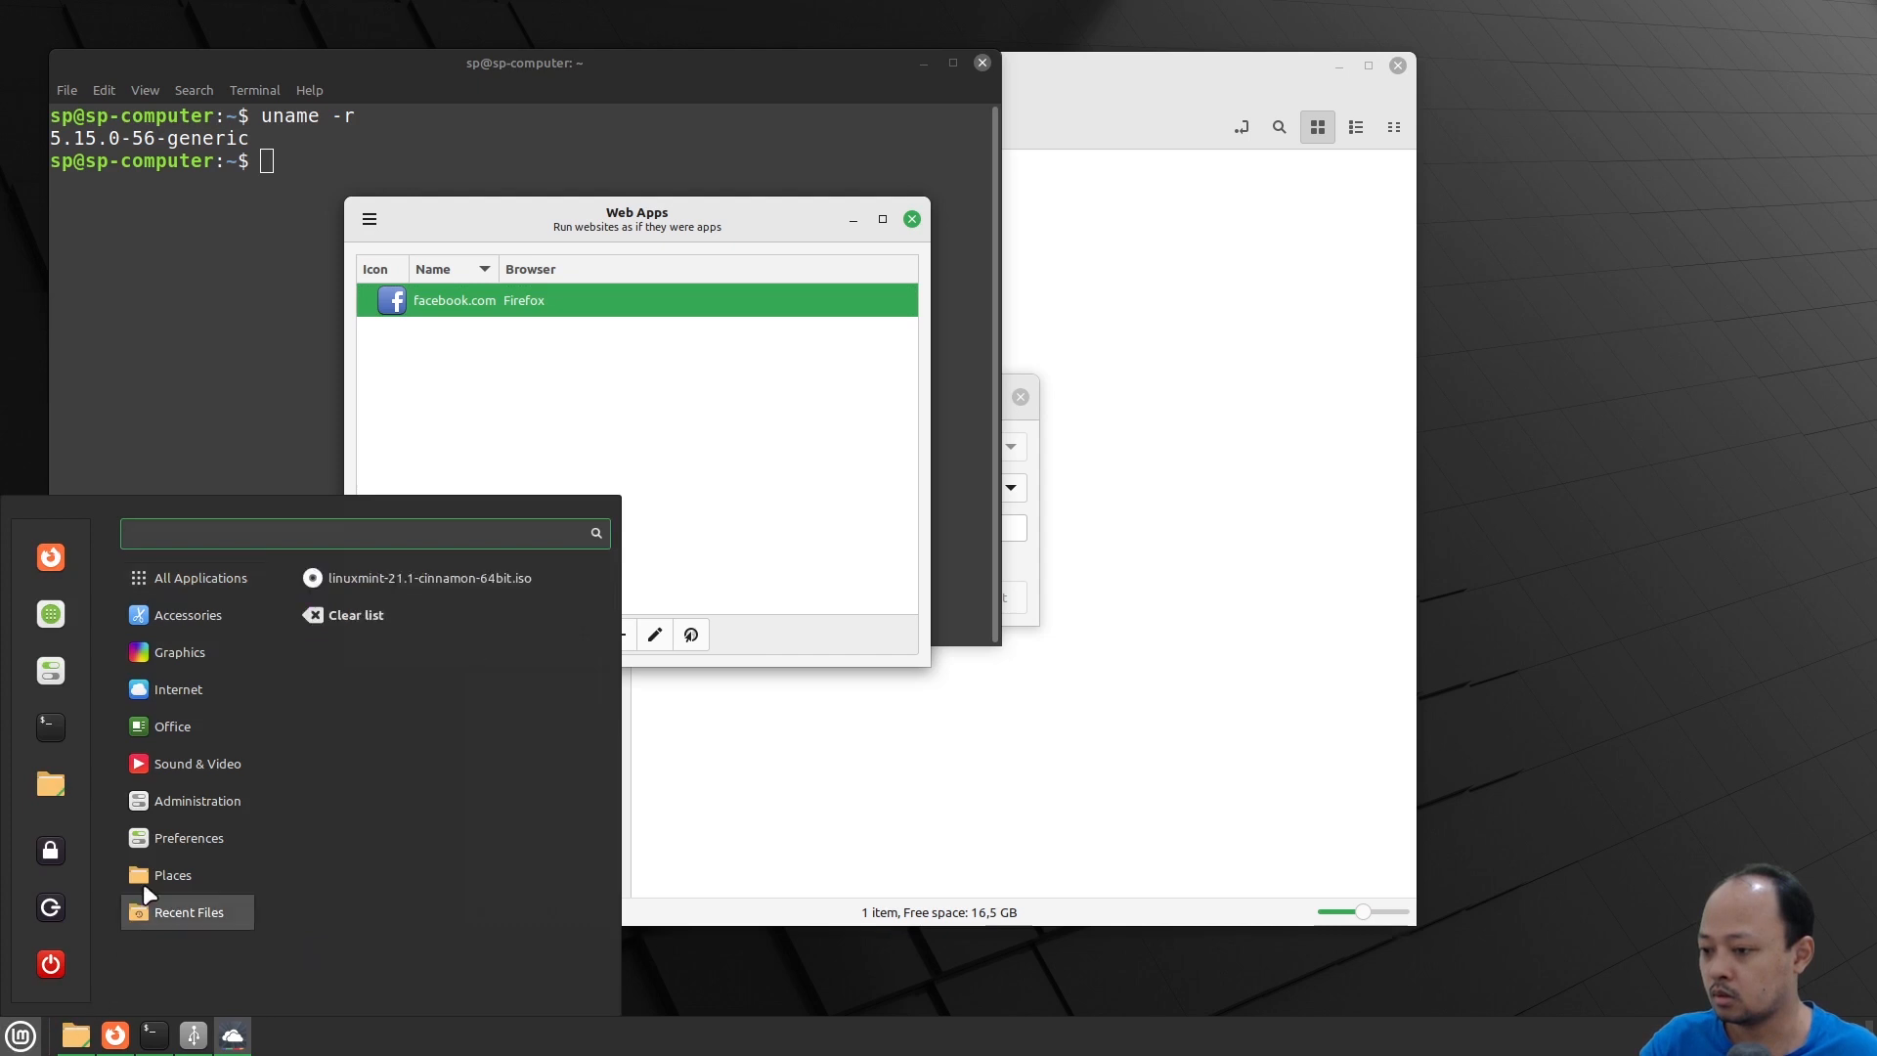
mouse_move(180, 686)
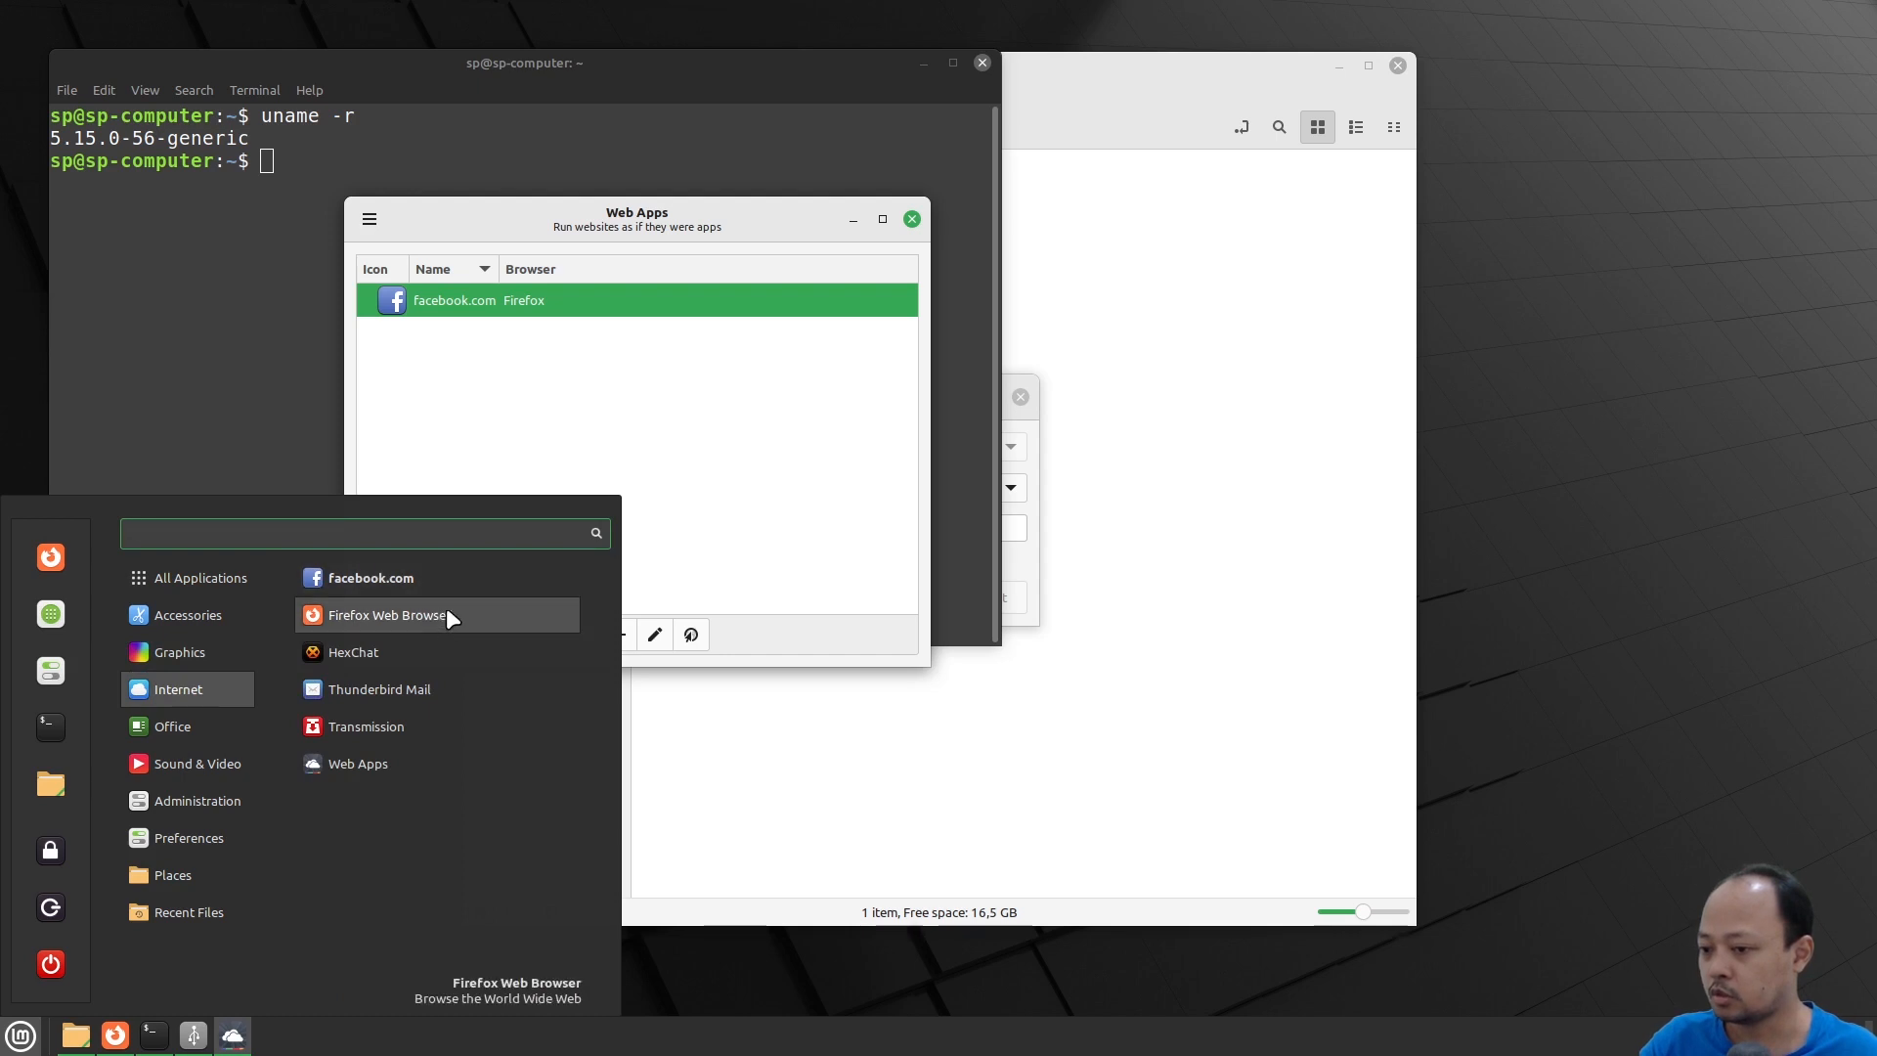
click(387, 587)
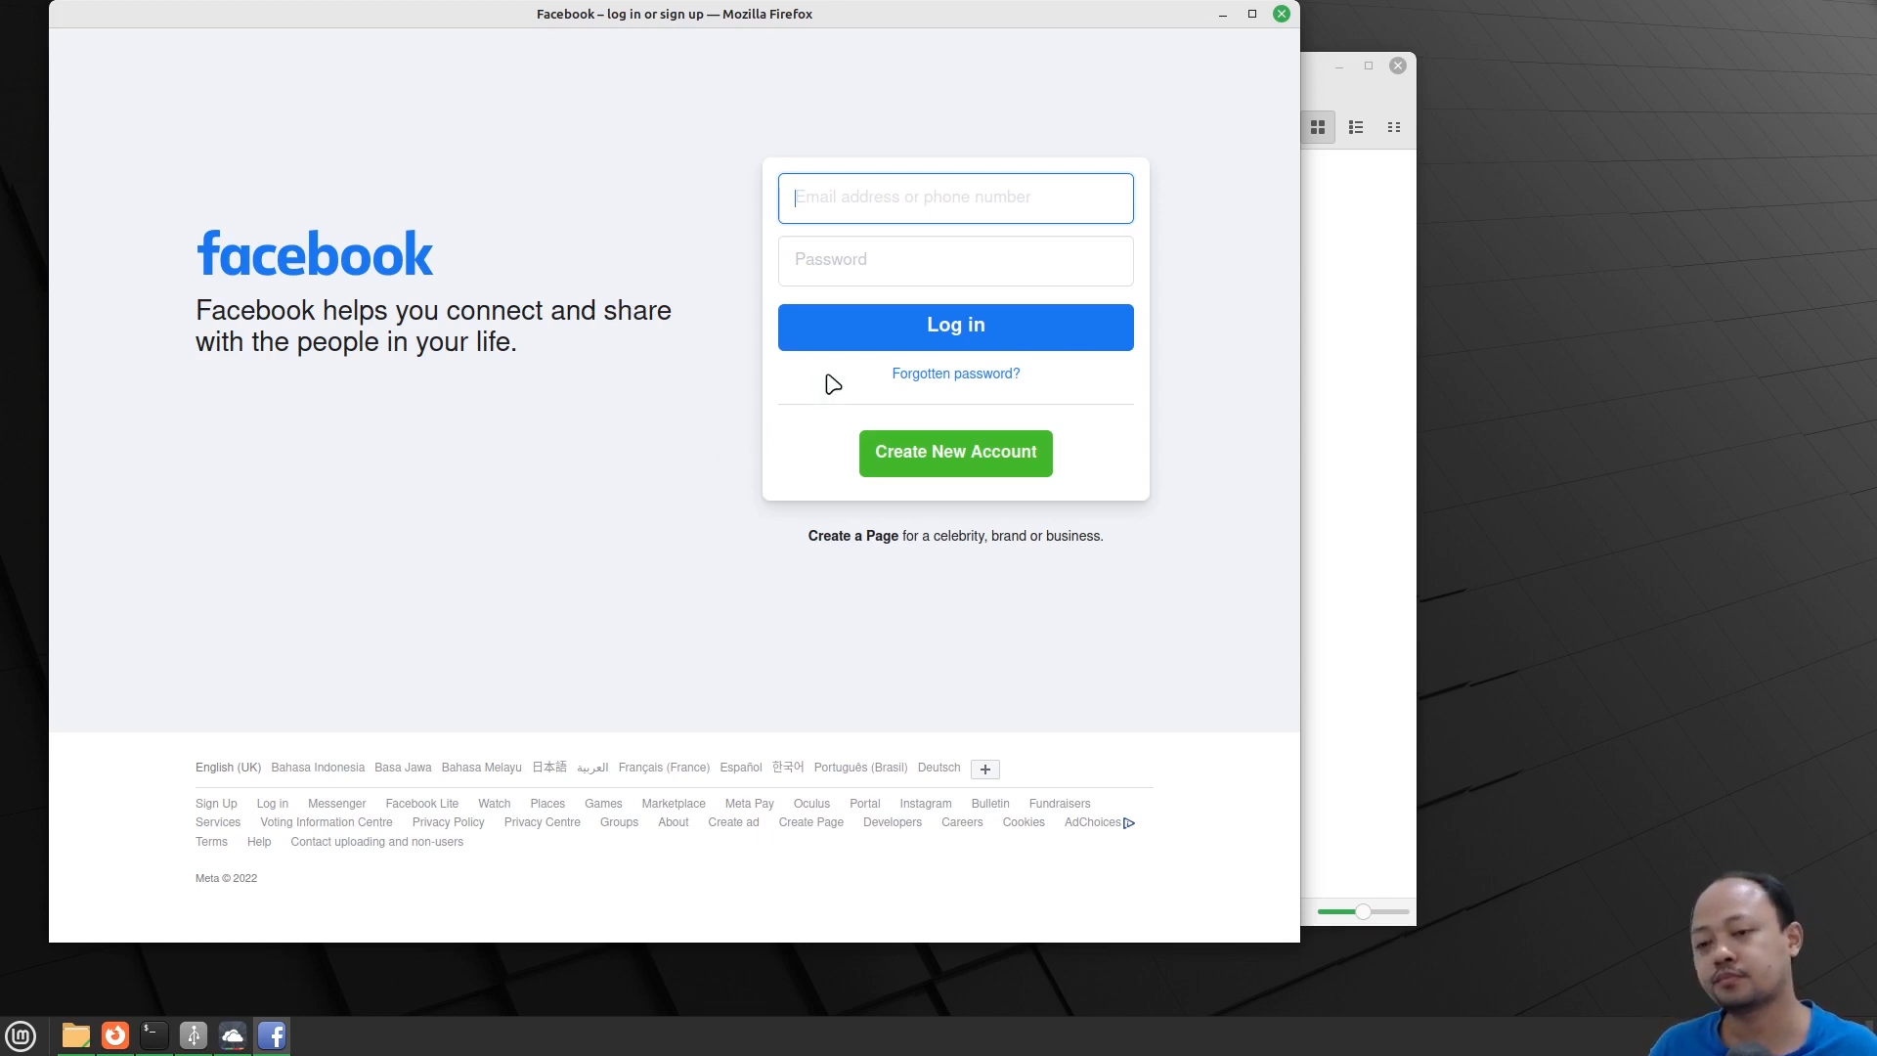
drag(1109, 15, 1174, 65)
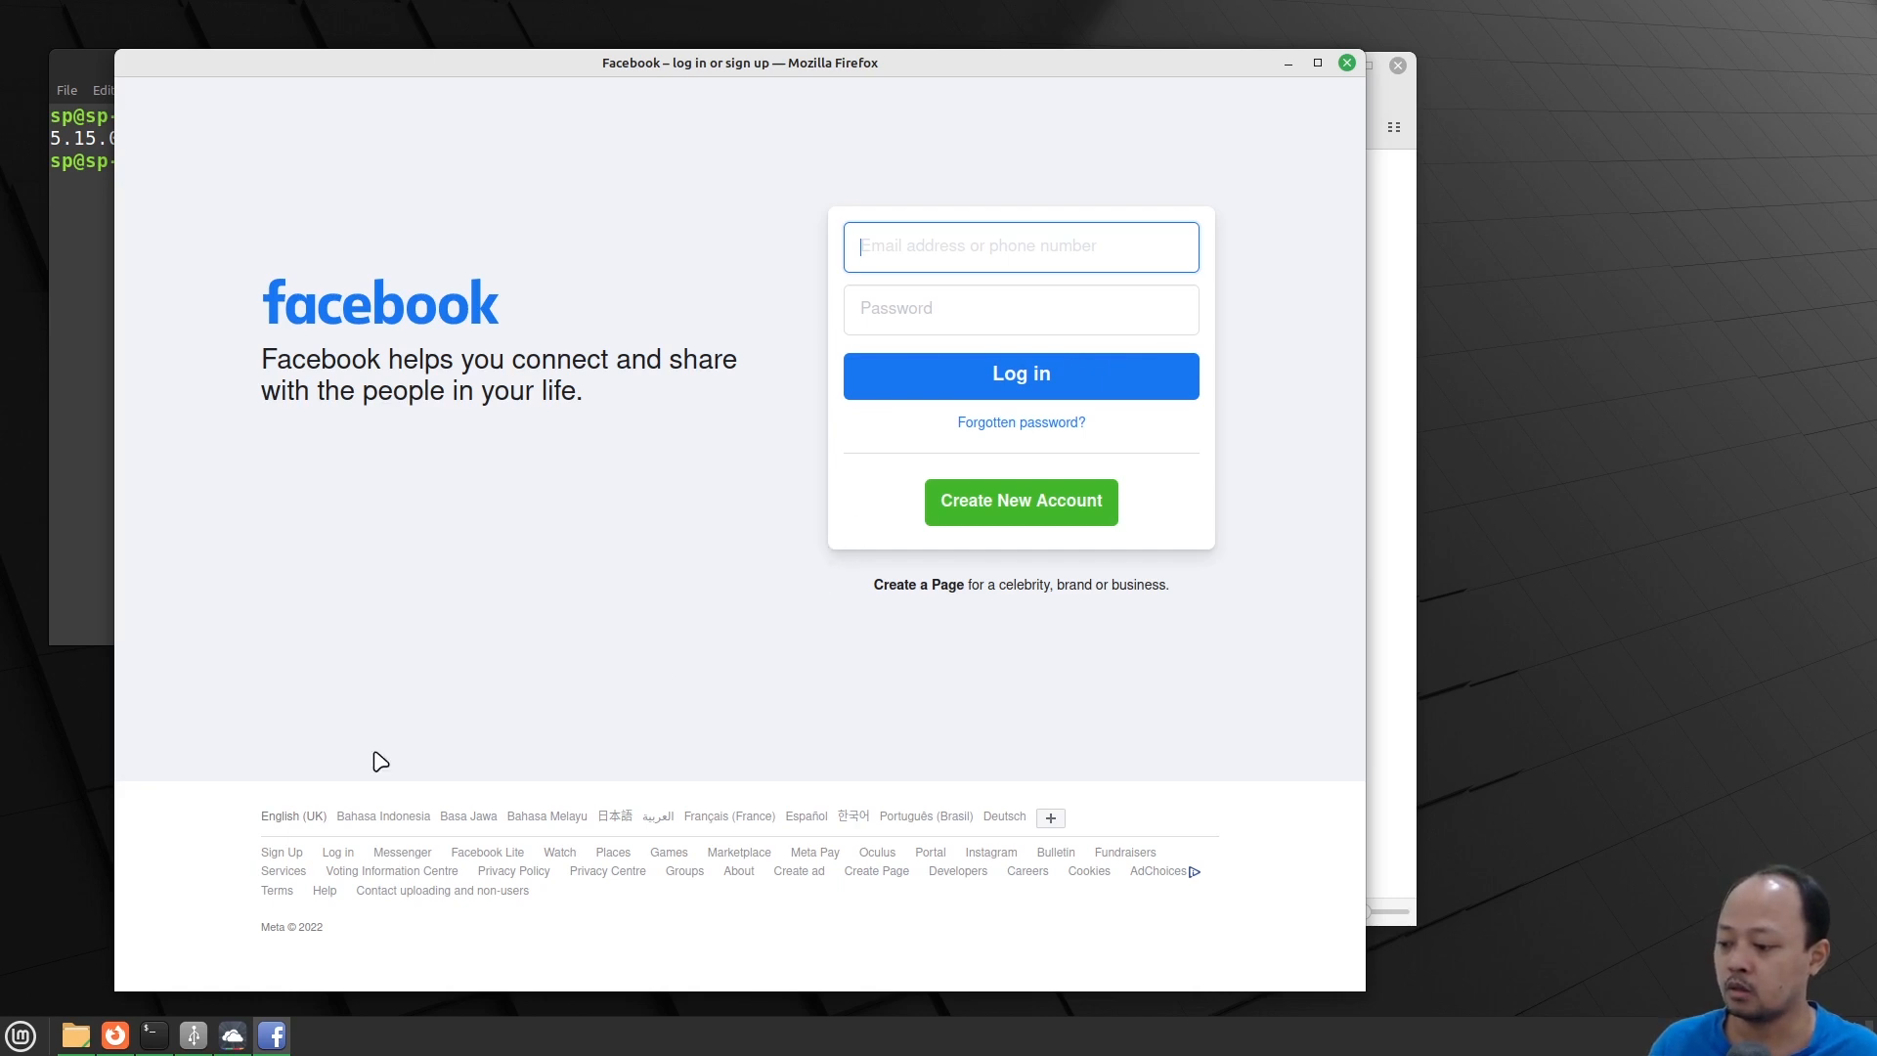
Browse the installed applications by category, including Graphics and Administration, and close the list
click(20, 1035)
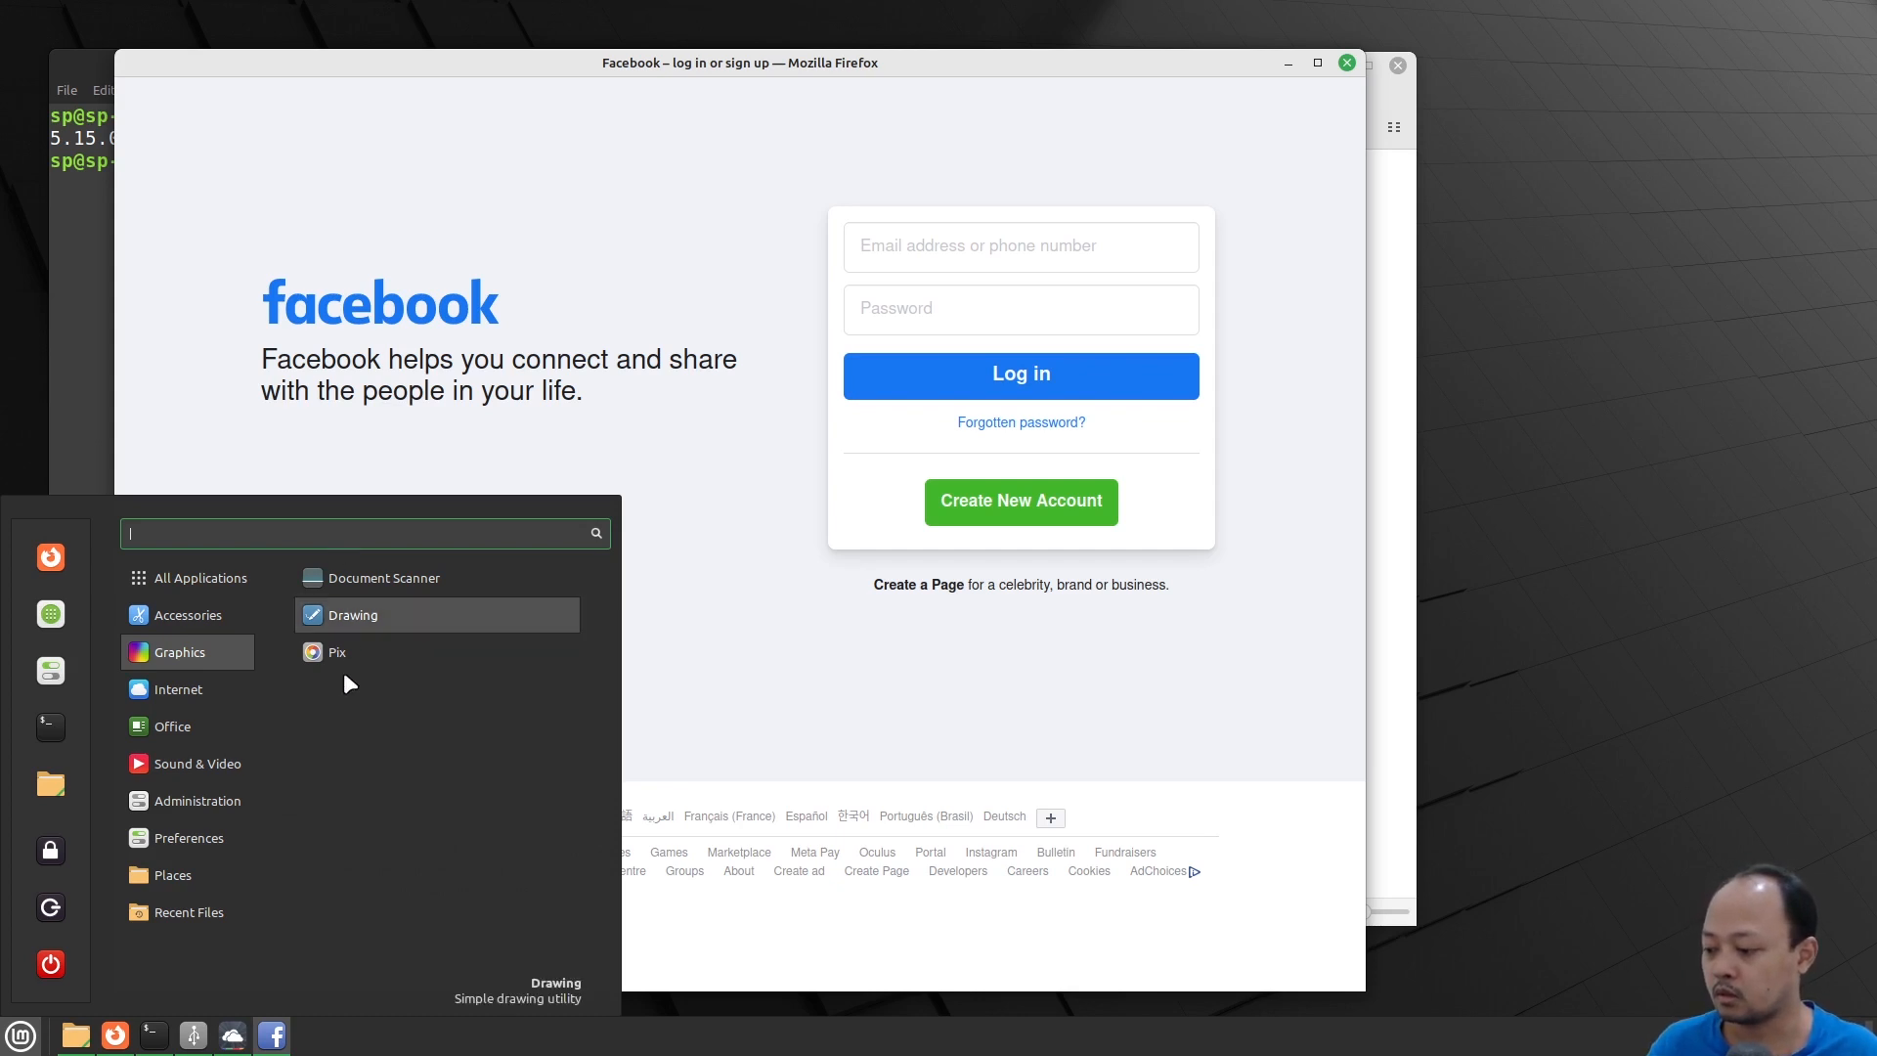
mouse_move(244, 802)
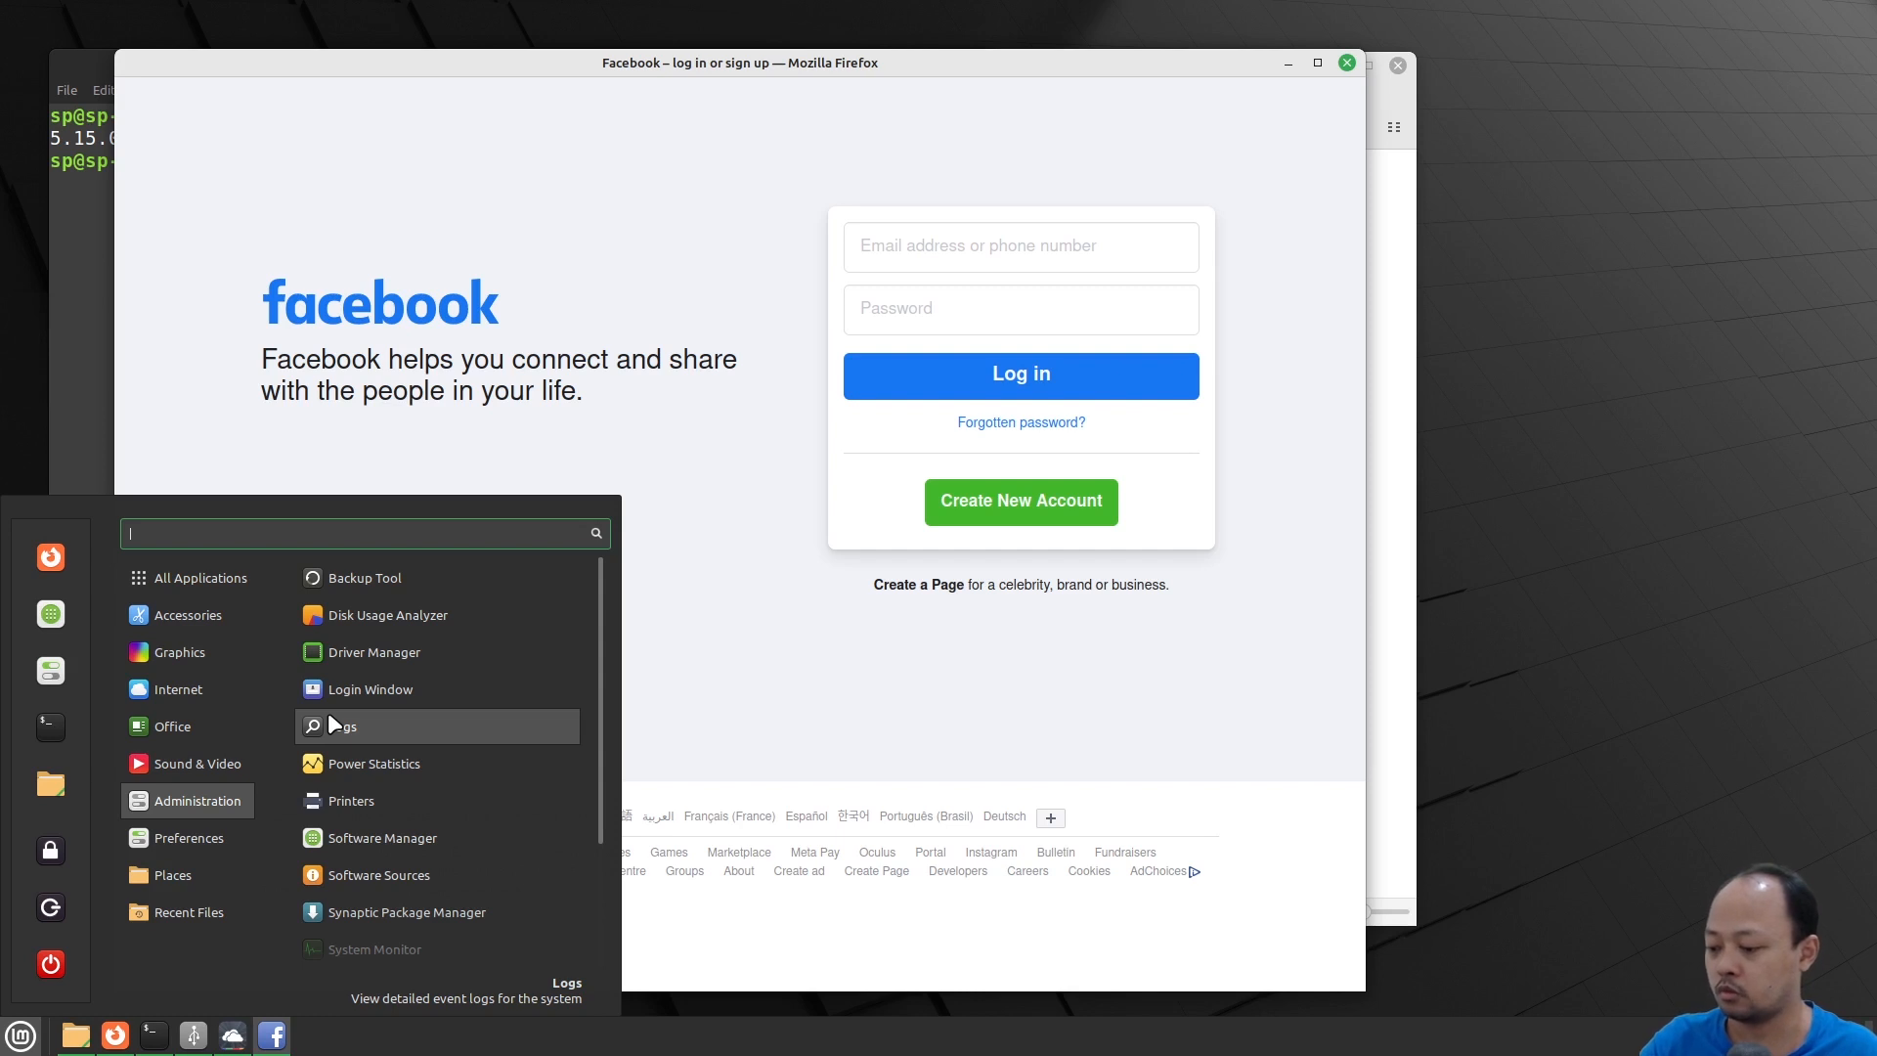
click(832, 717)
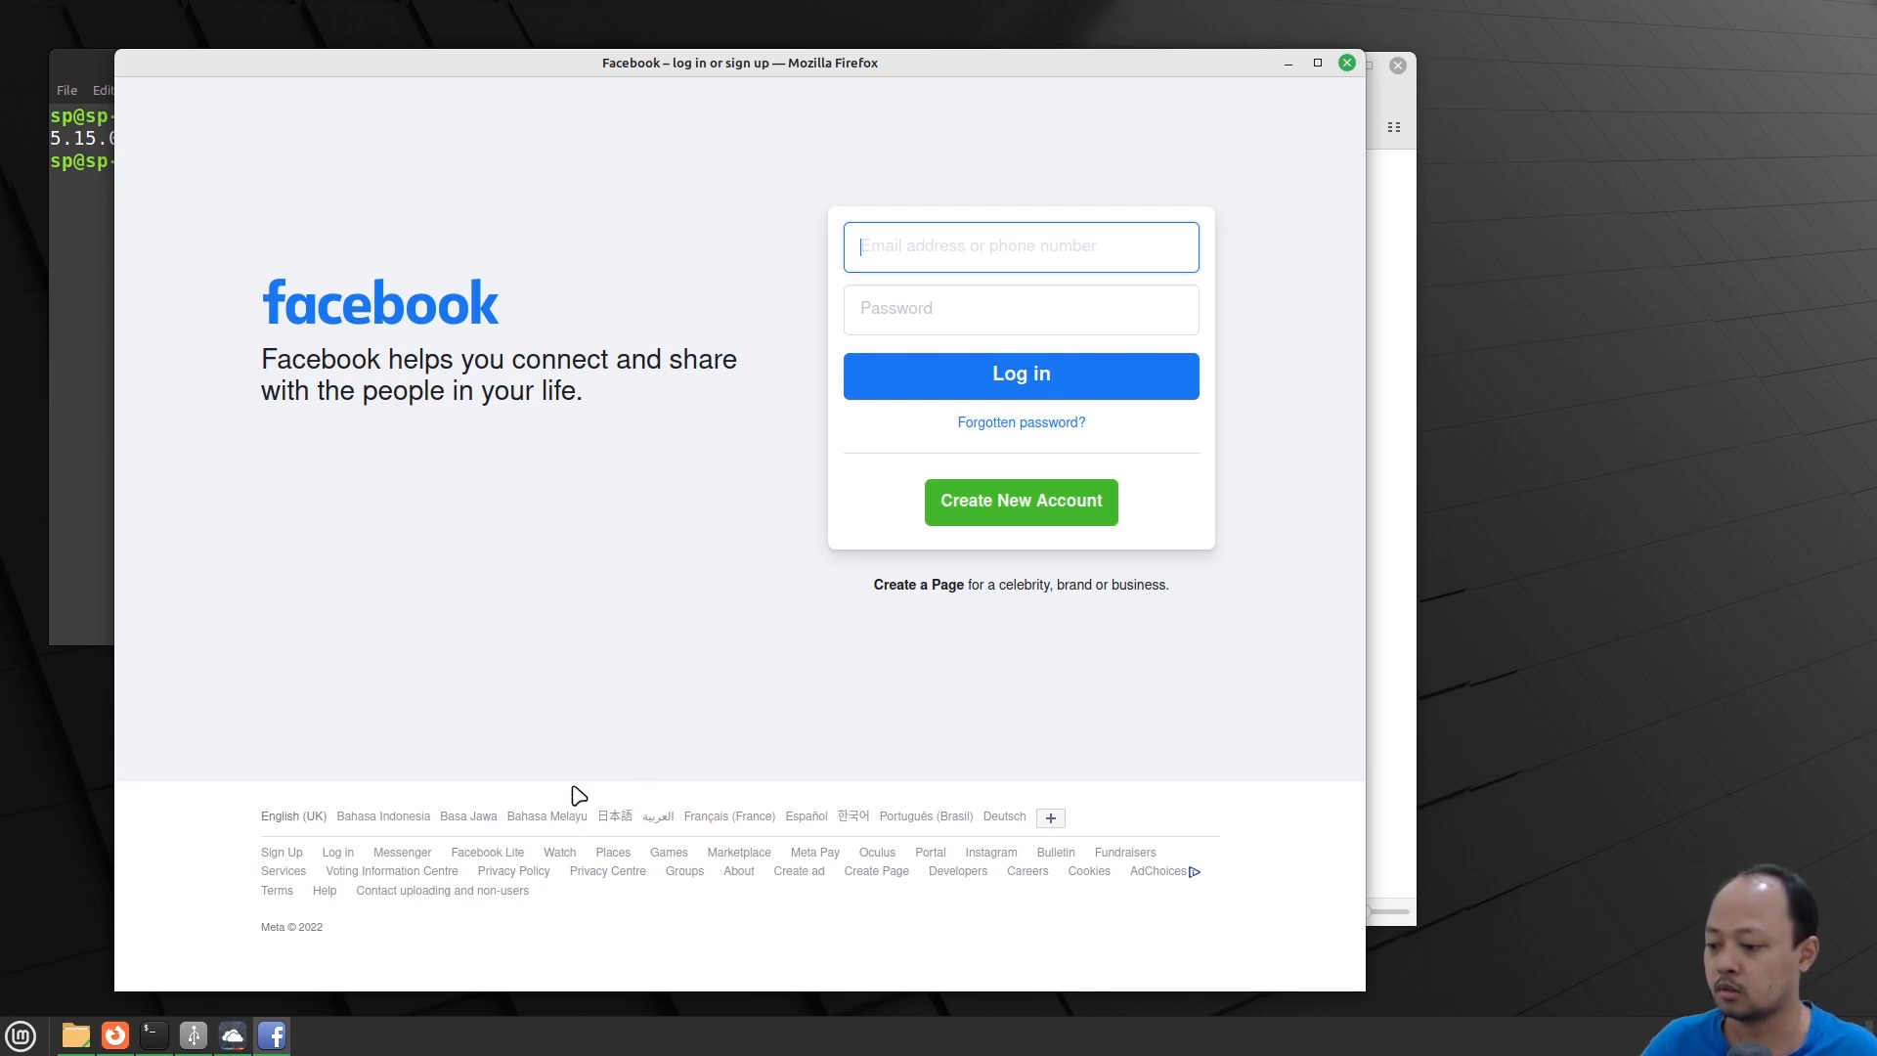
Switch to the Firefox window with the ISO mirror page, move it over the Facebook window and search the web for ubuntu jamy
mouse_move(181, 1022)
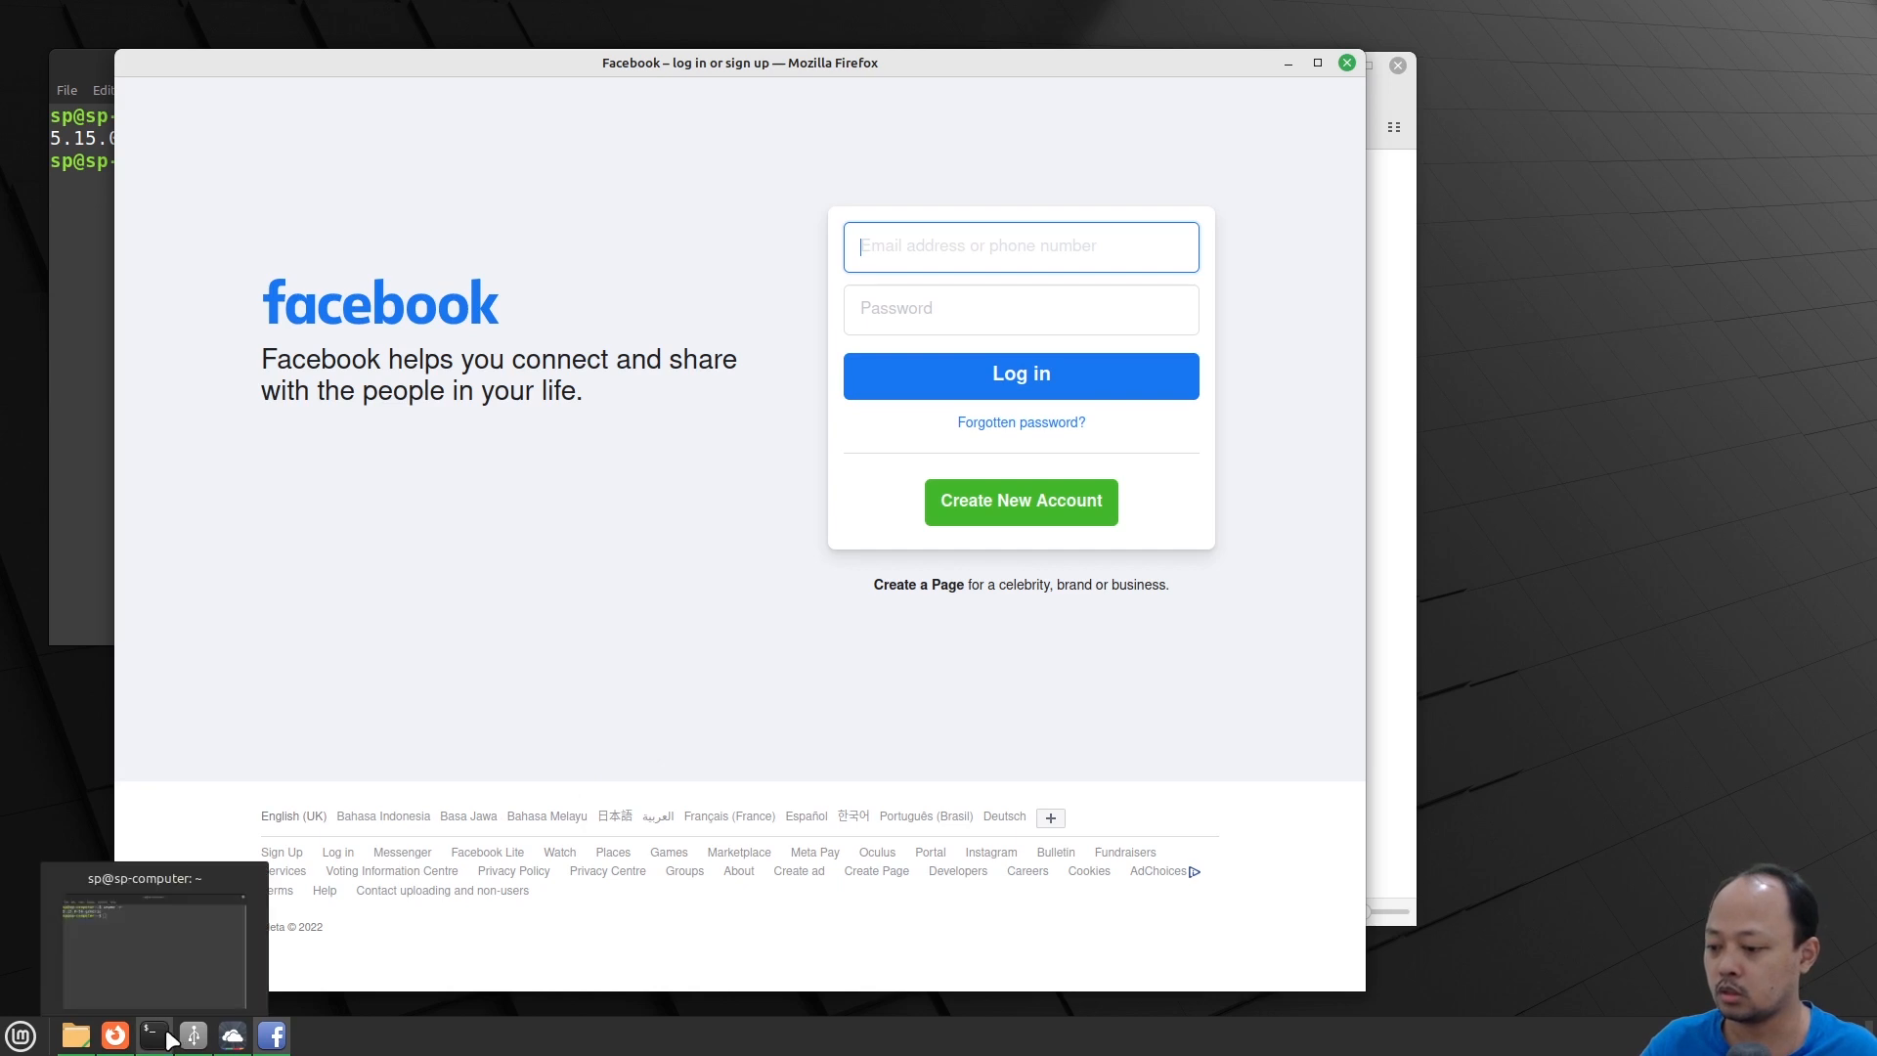
click(114, 1034)
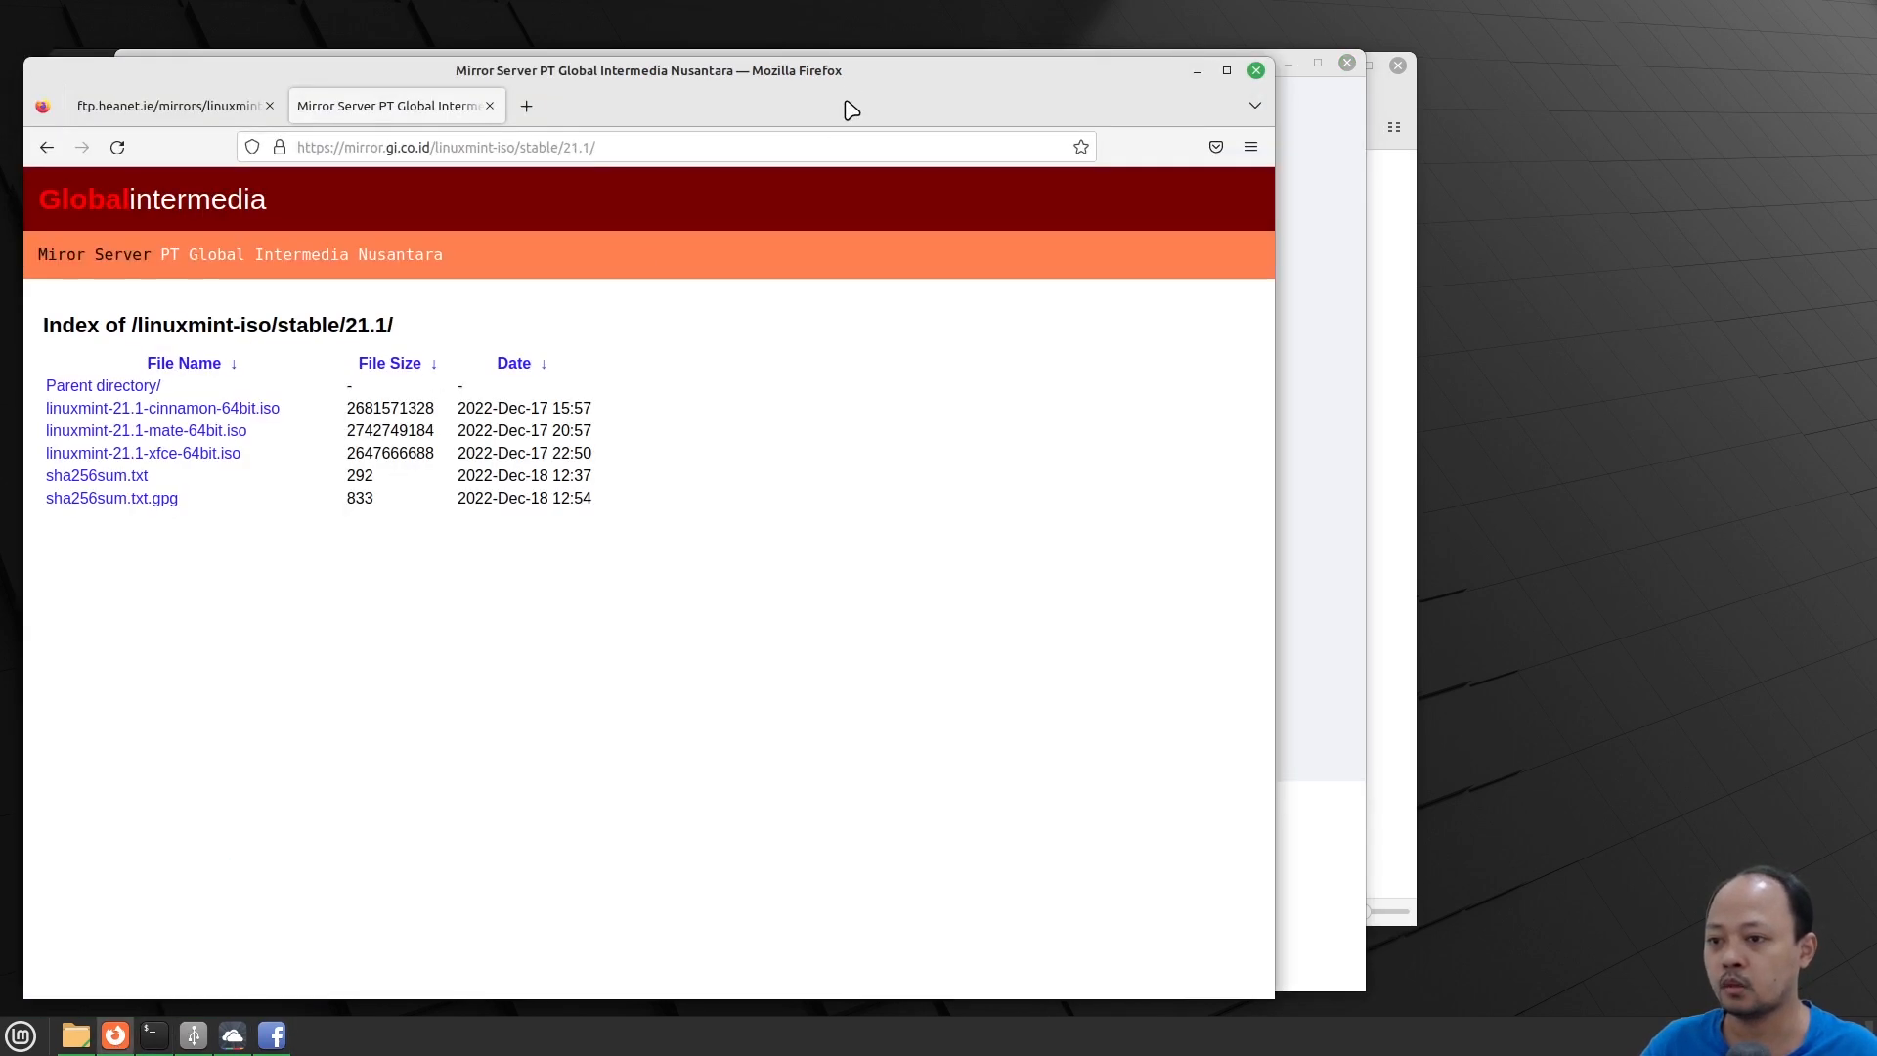
drag(864, 86, 1022, 86)
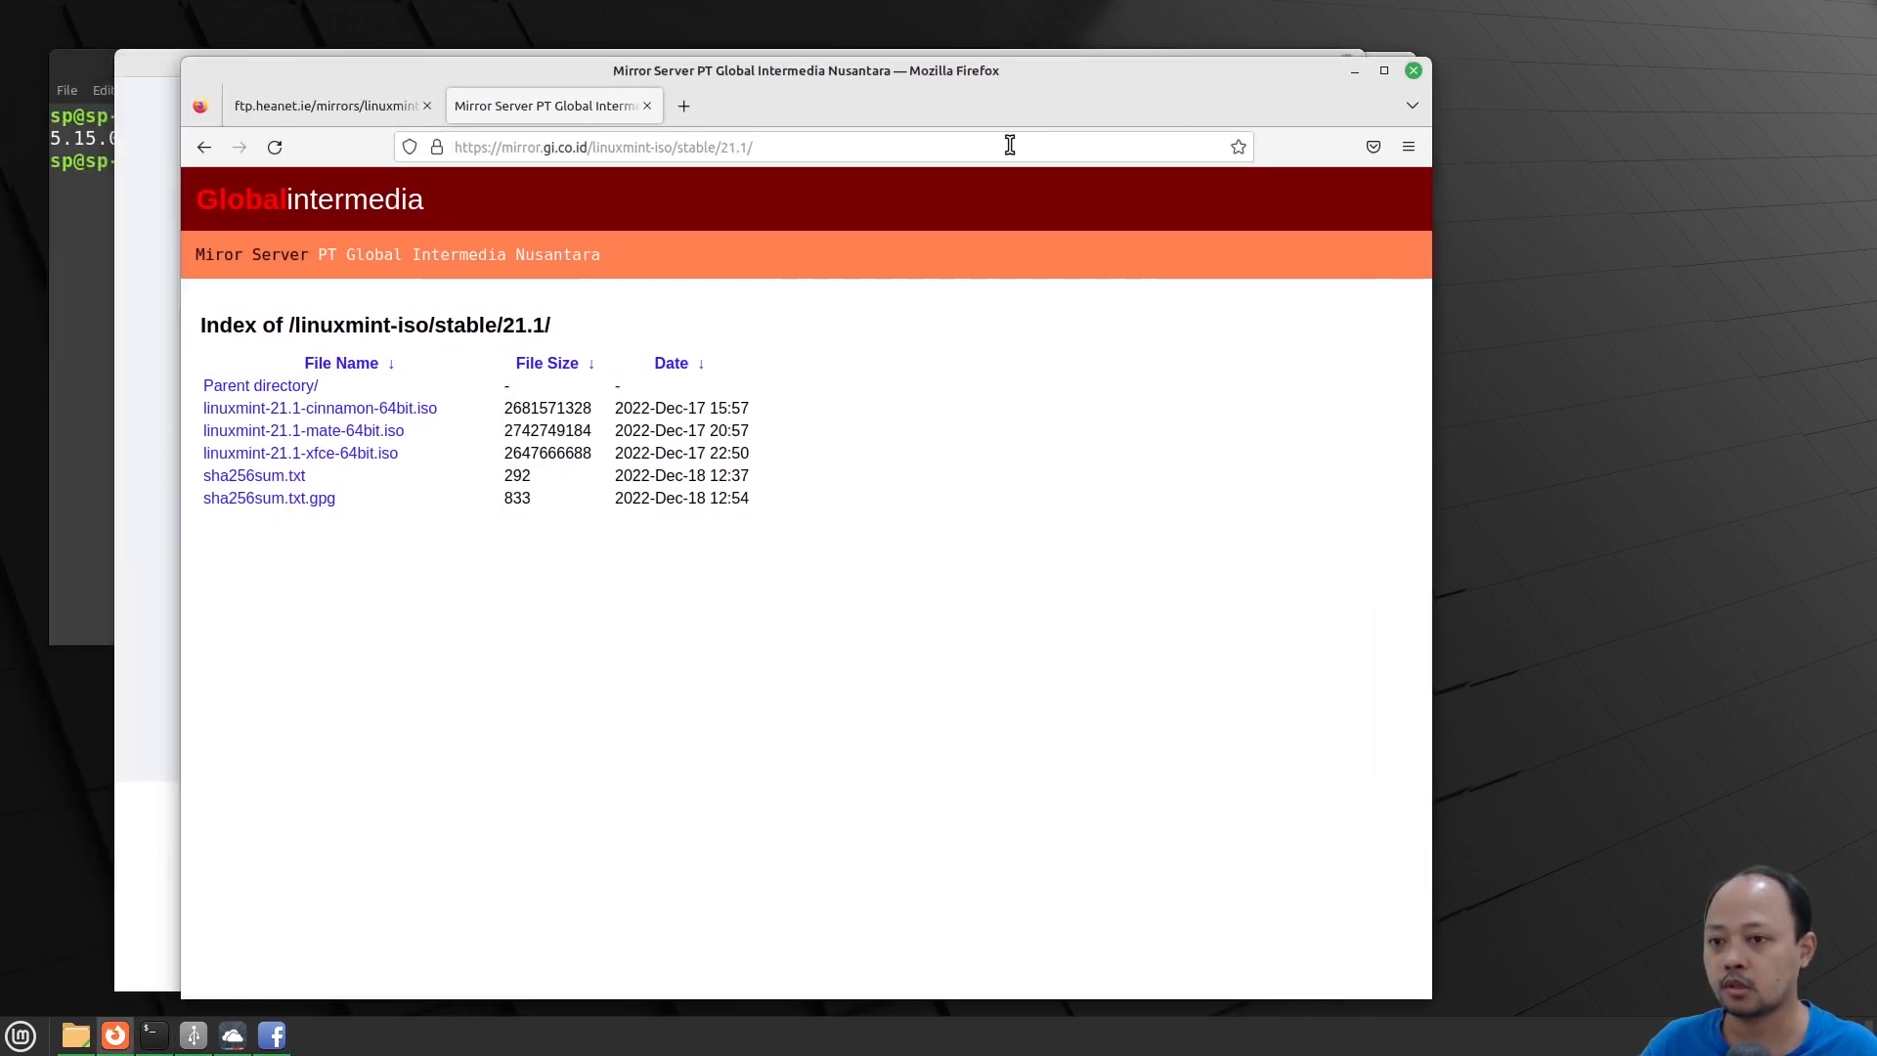
click(1010, 144)
text(ubuntu)
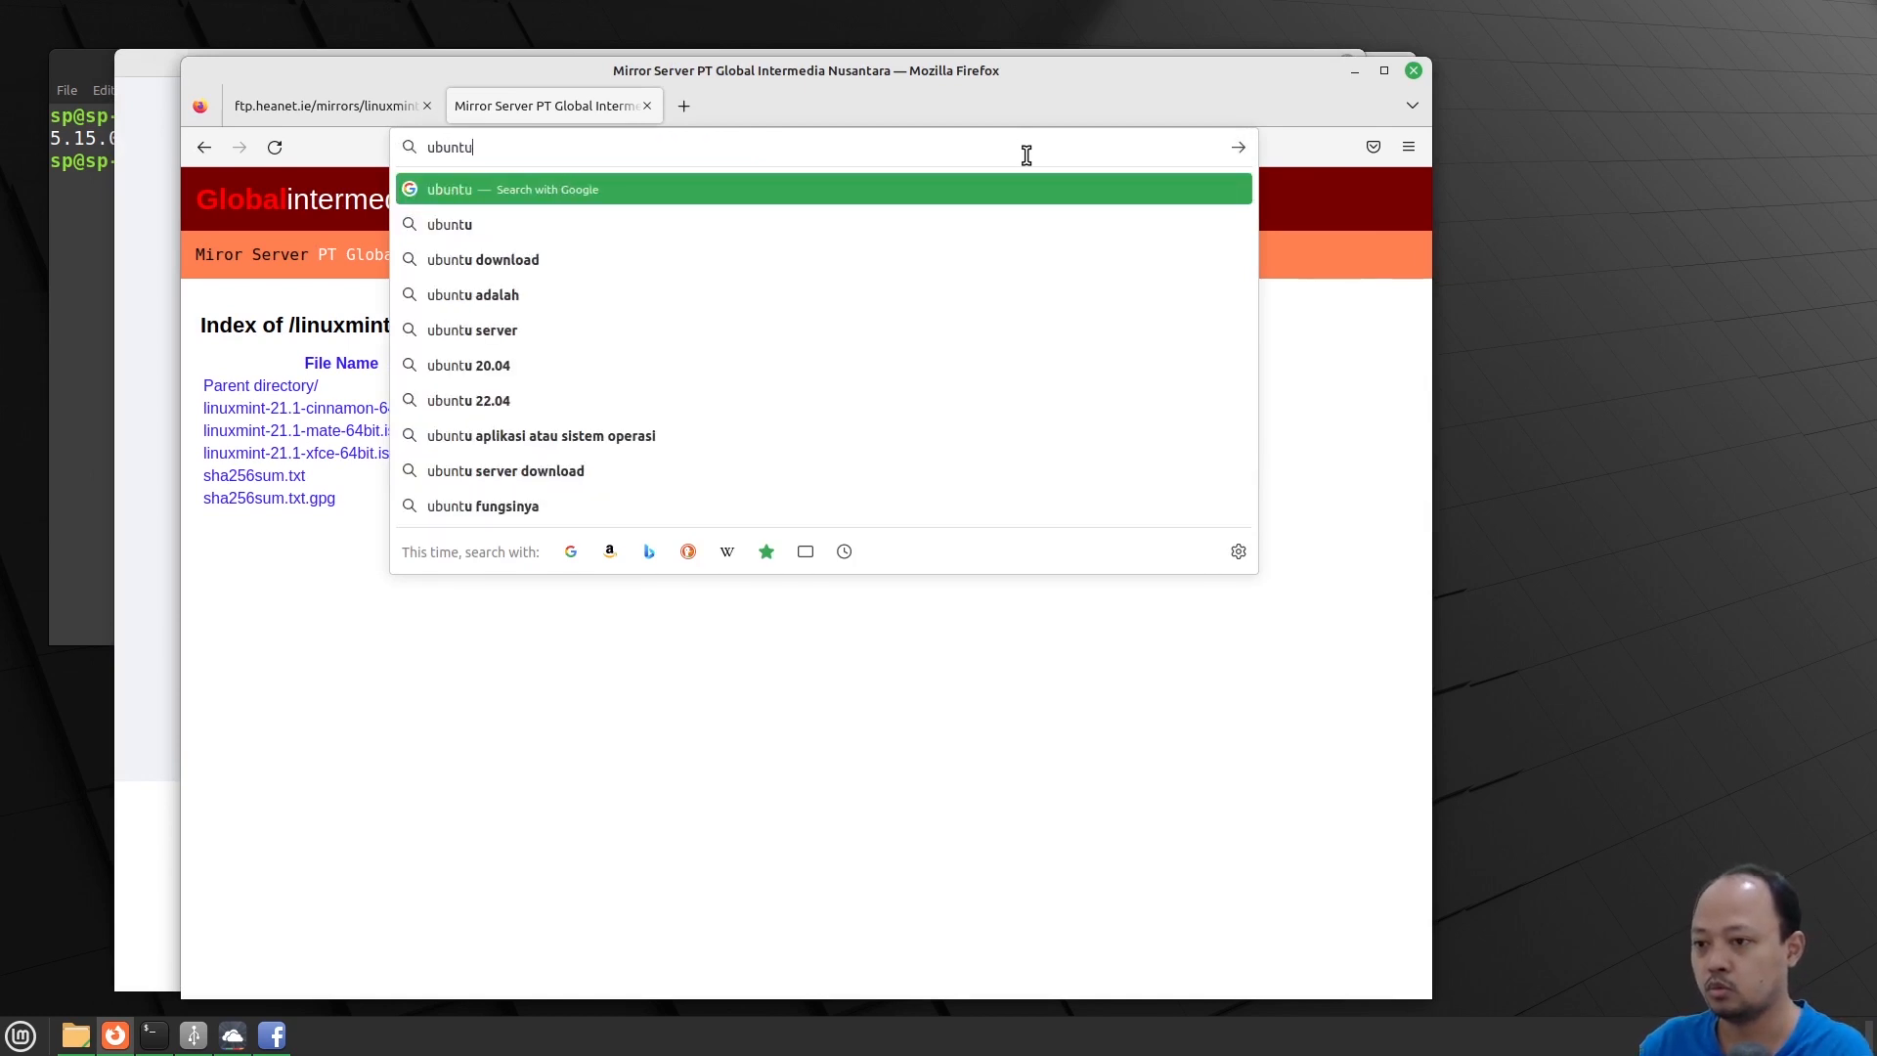
text( jamy)
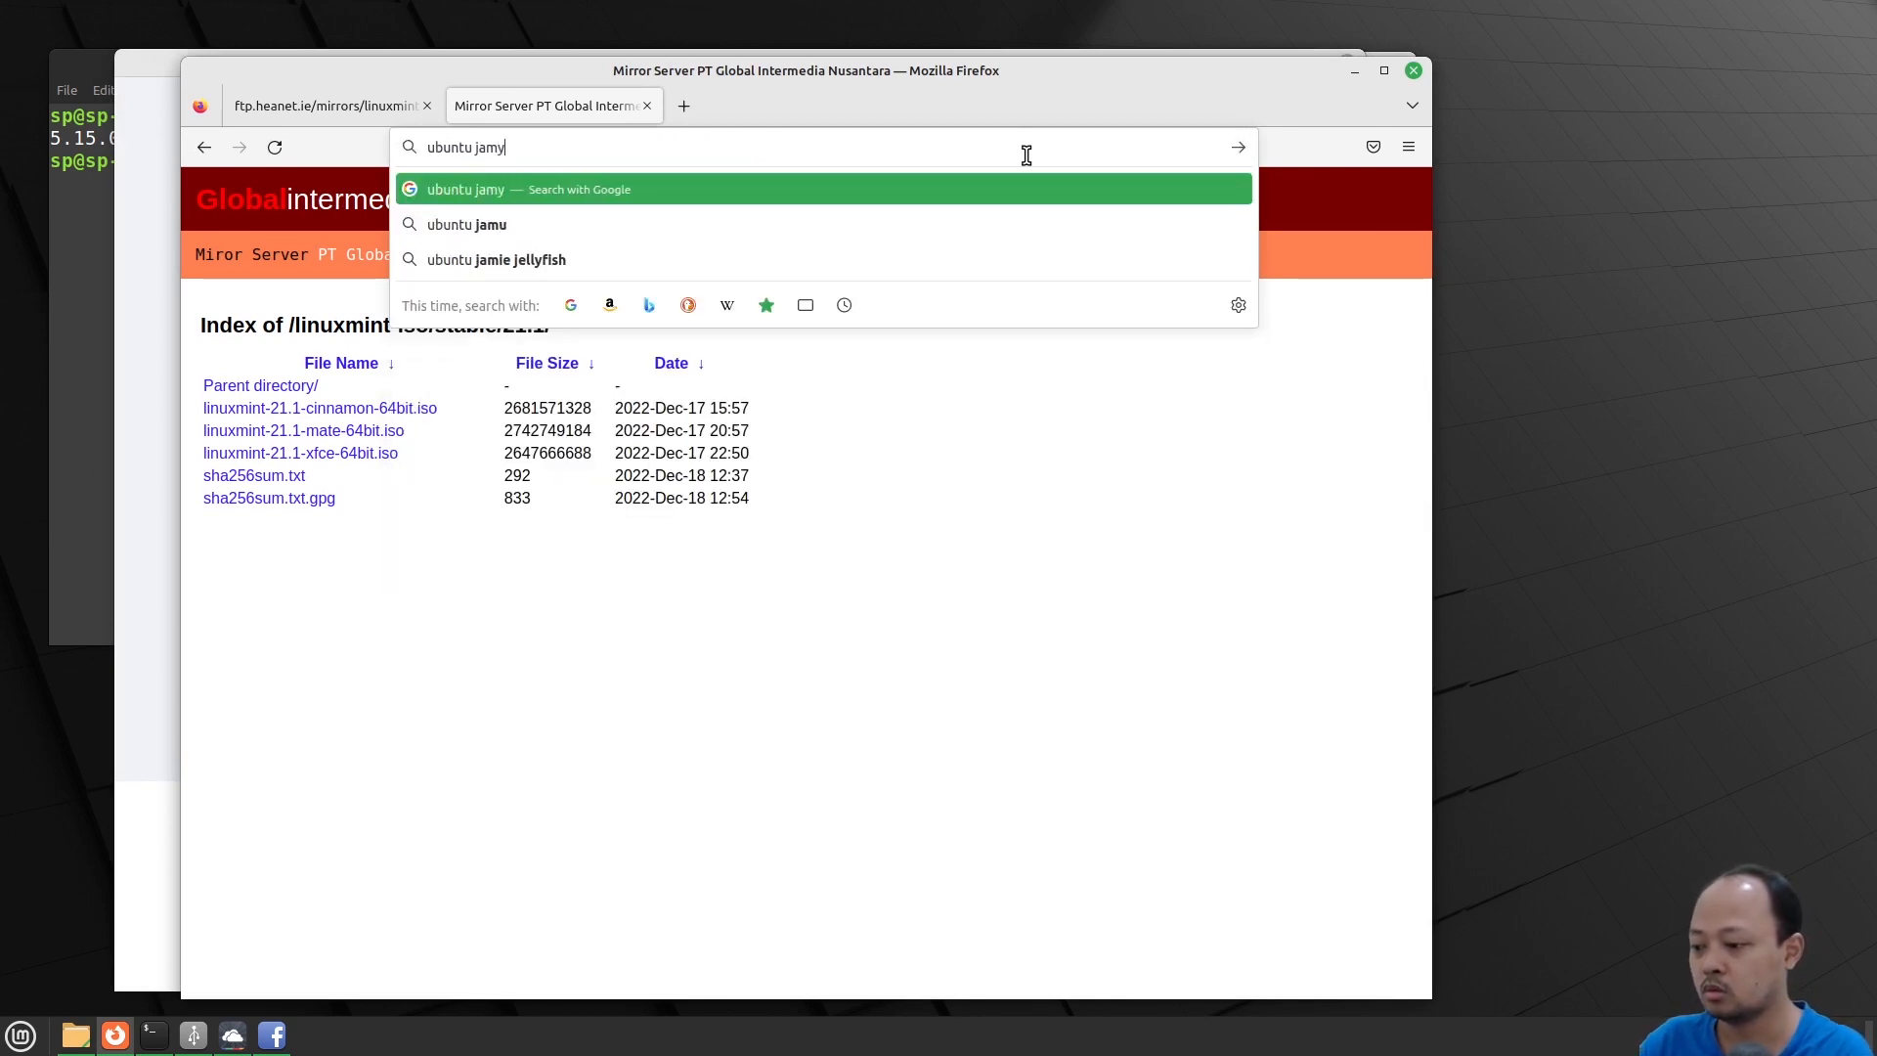
key(Return)
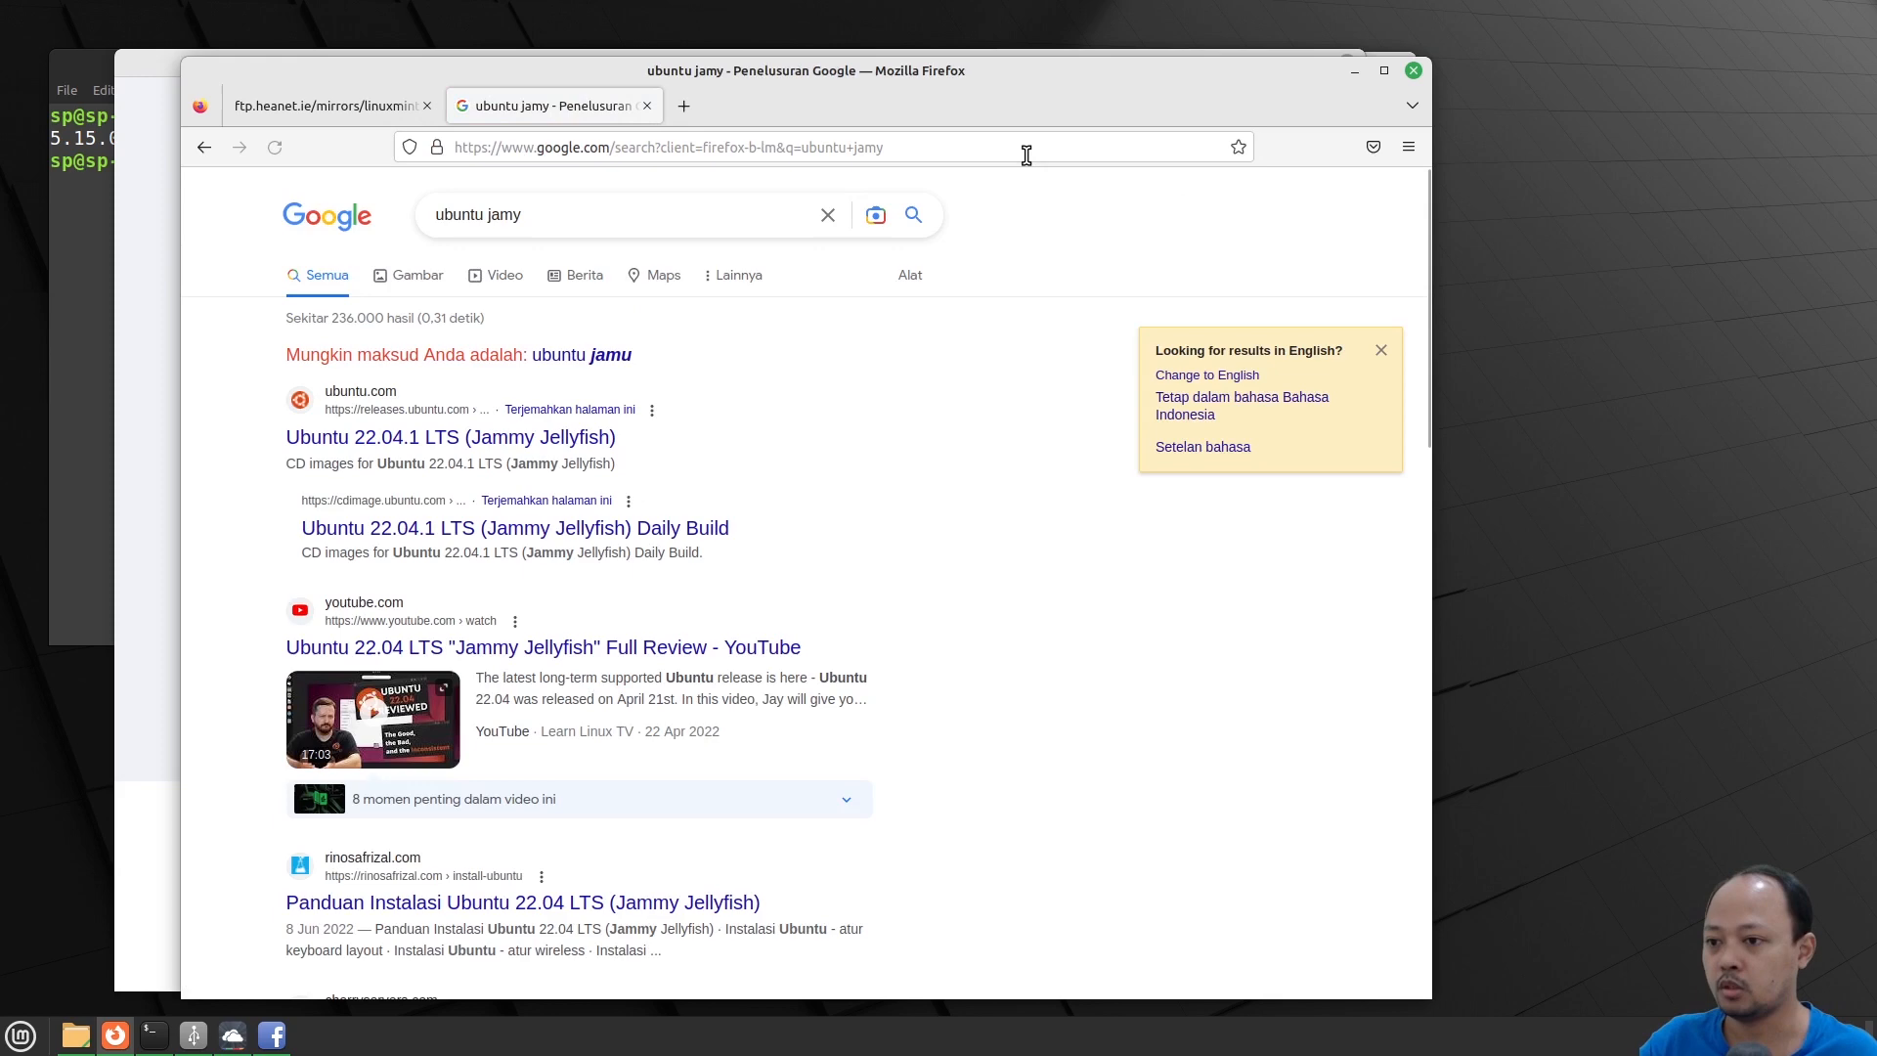
Open the Ubuntu 22.04.1 LTS (Jammy Jellyfish) release page and highlight Jammy Jellyfish and LTS in its heading
click(493, 446)
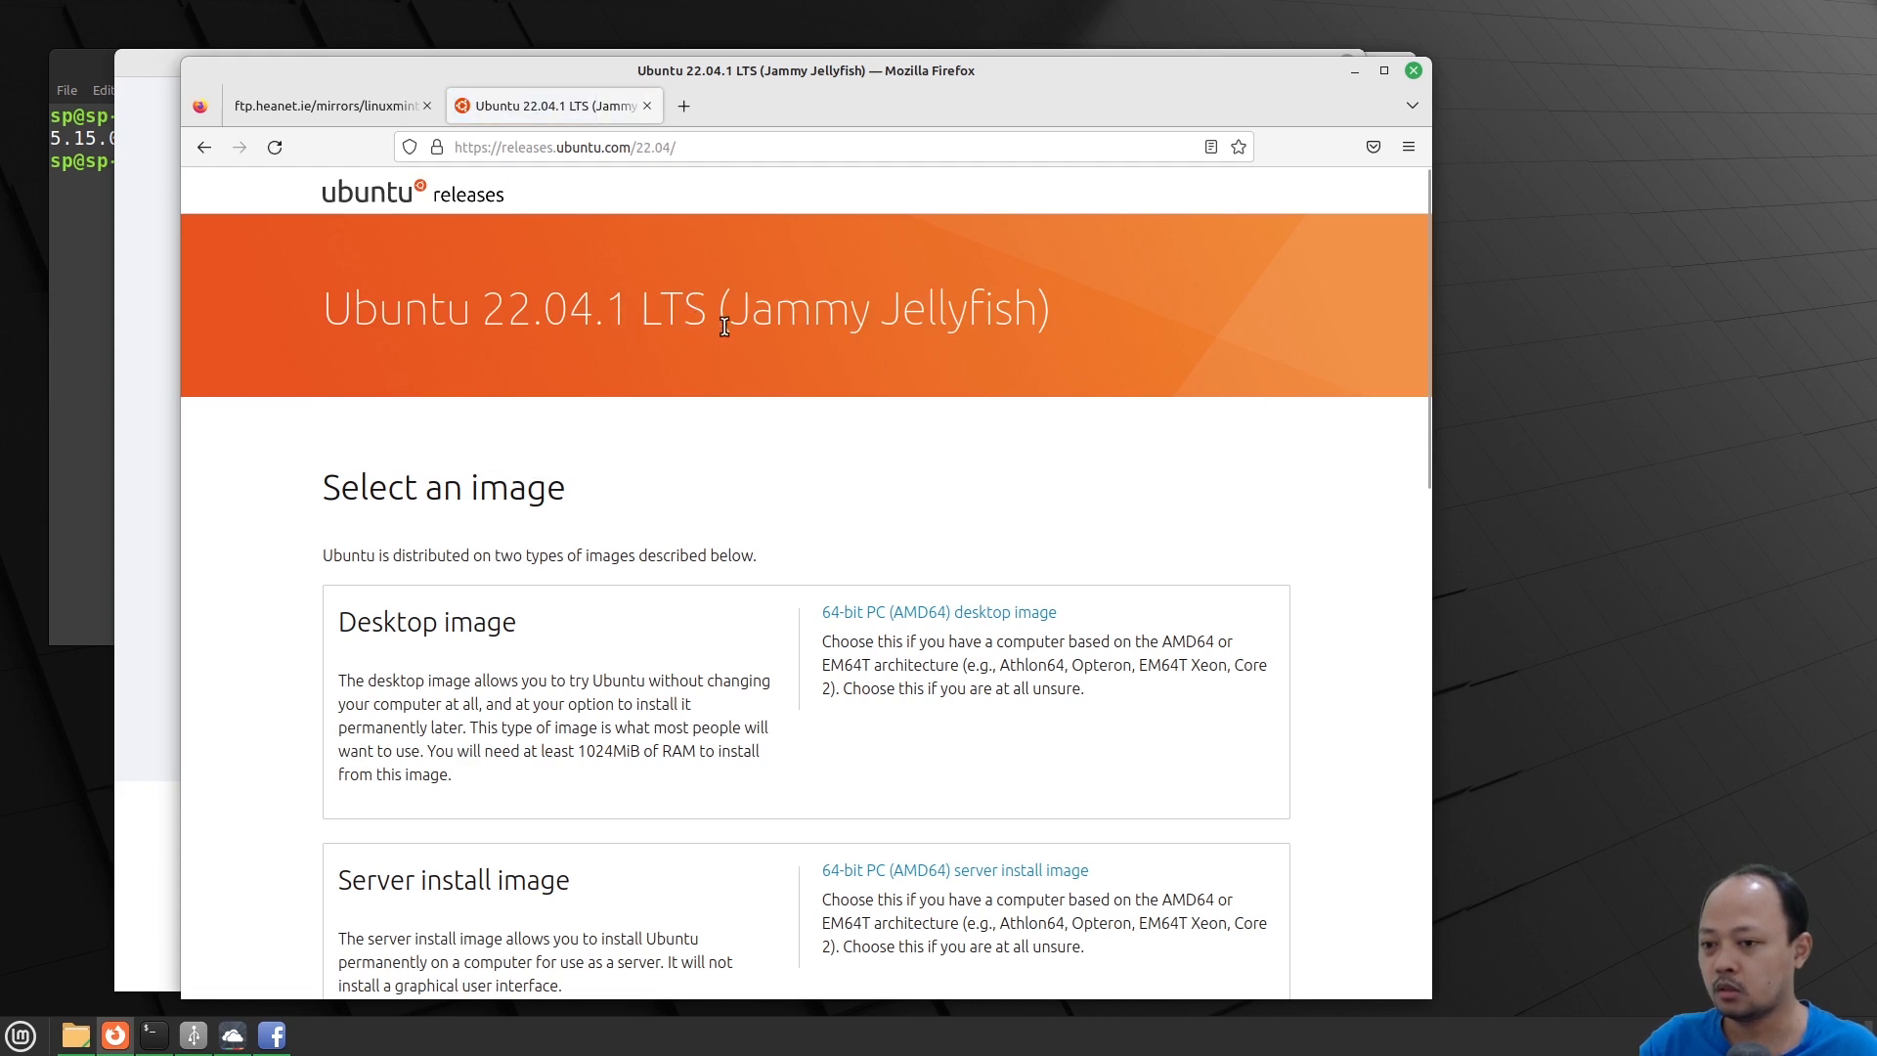
drag(737, 313, 1036, 313)
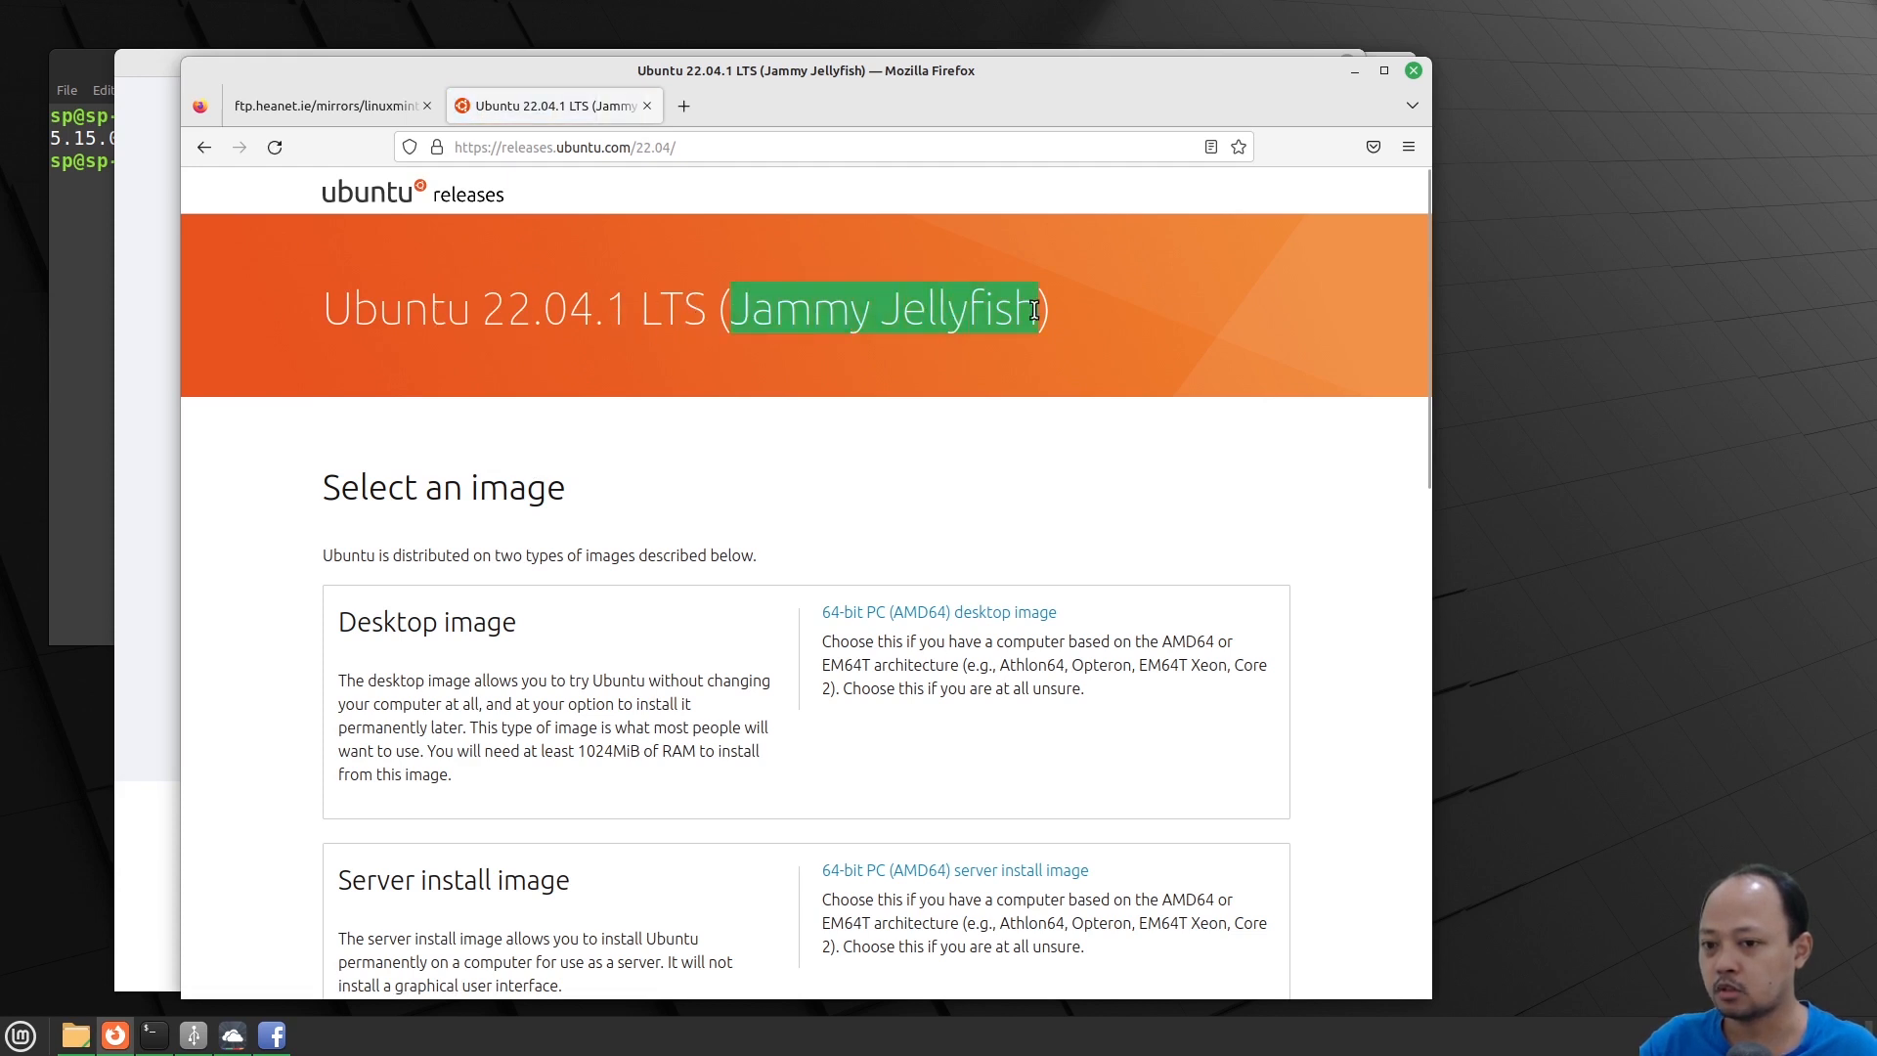
drag(641, 315, 702, 302)
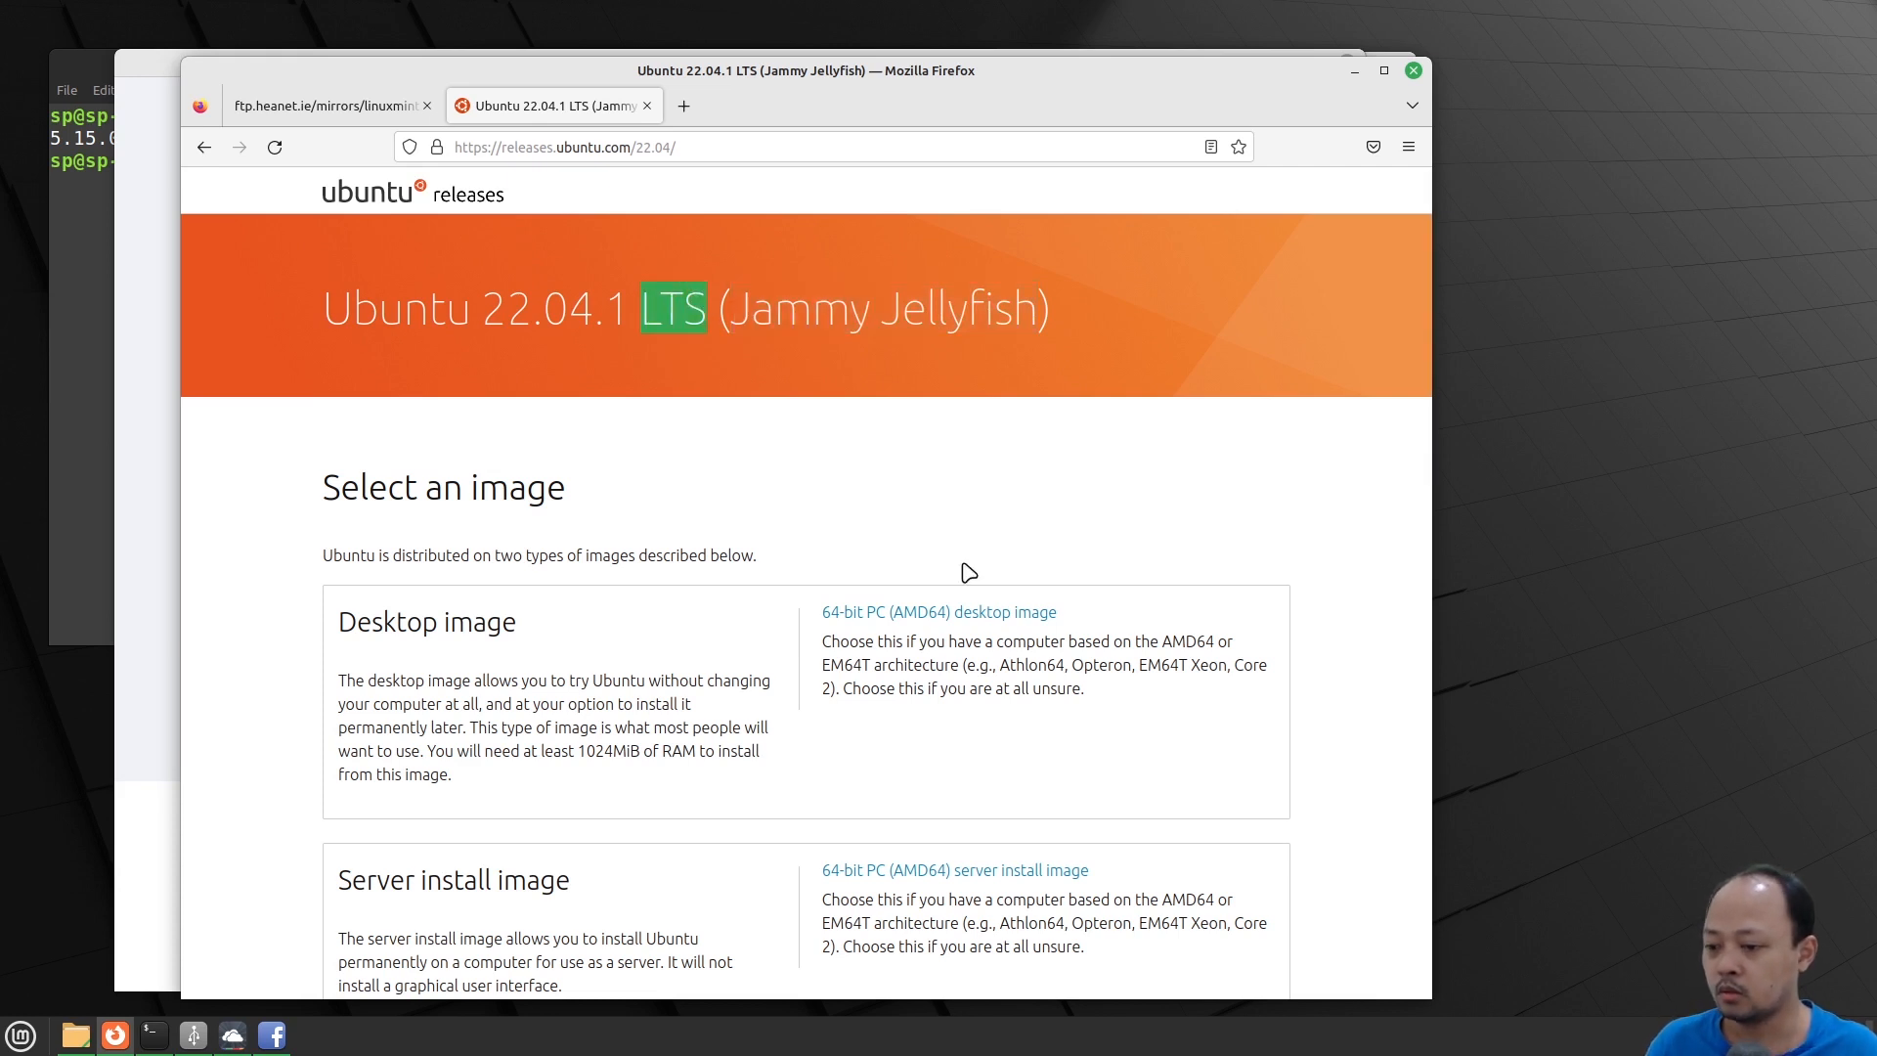
Switch to the terminal, move its window over the Ubuntu release page and list the installed Flatpak packages with flatpak list
click(153, 1038)
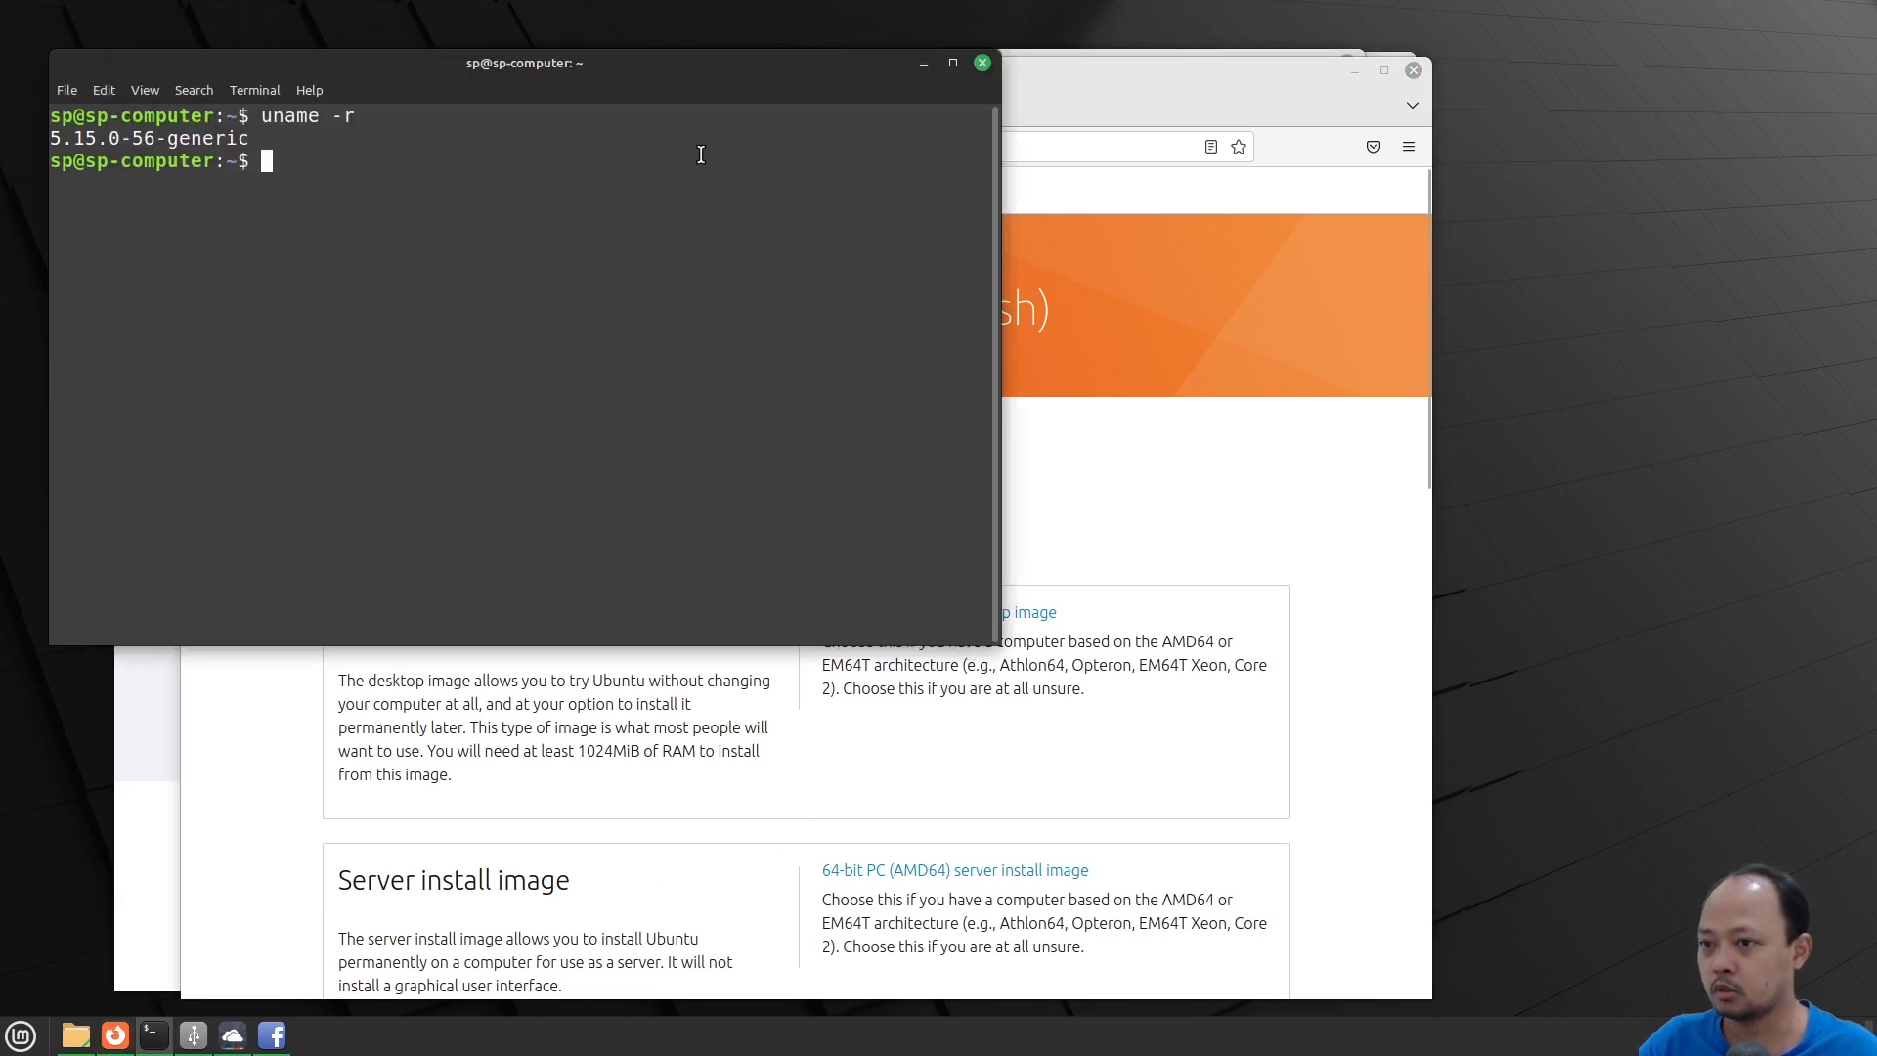
drag(719, 62, 852, 137)
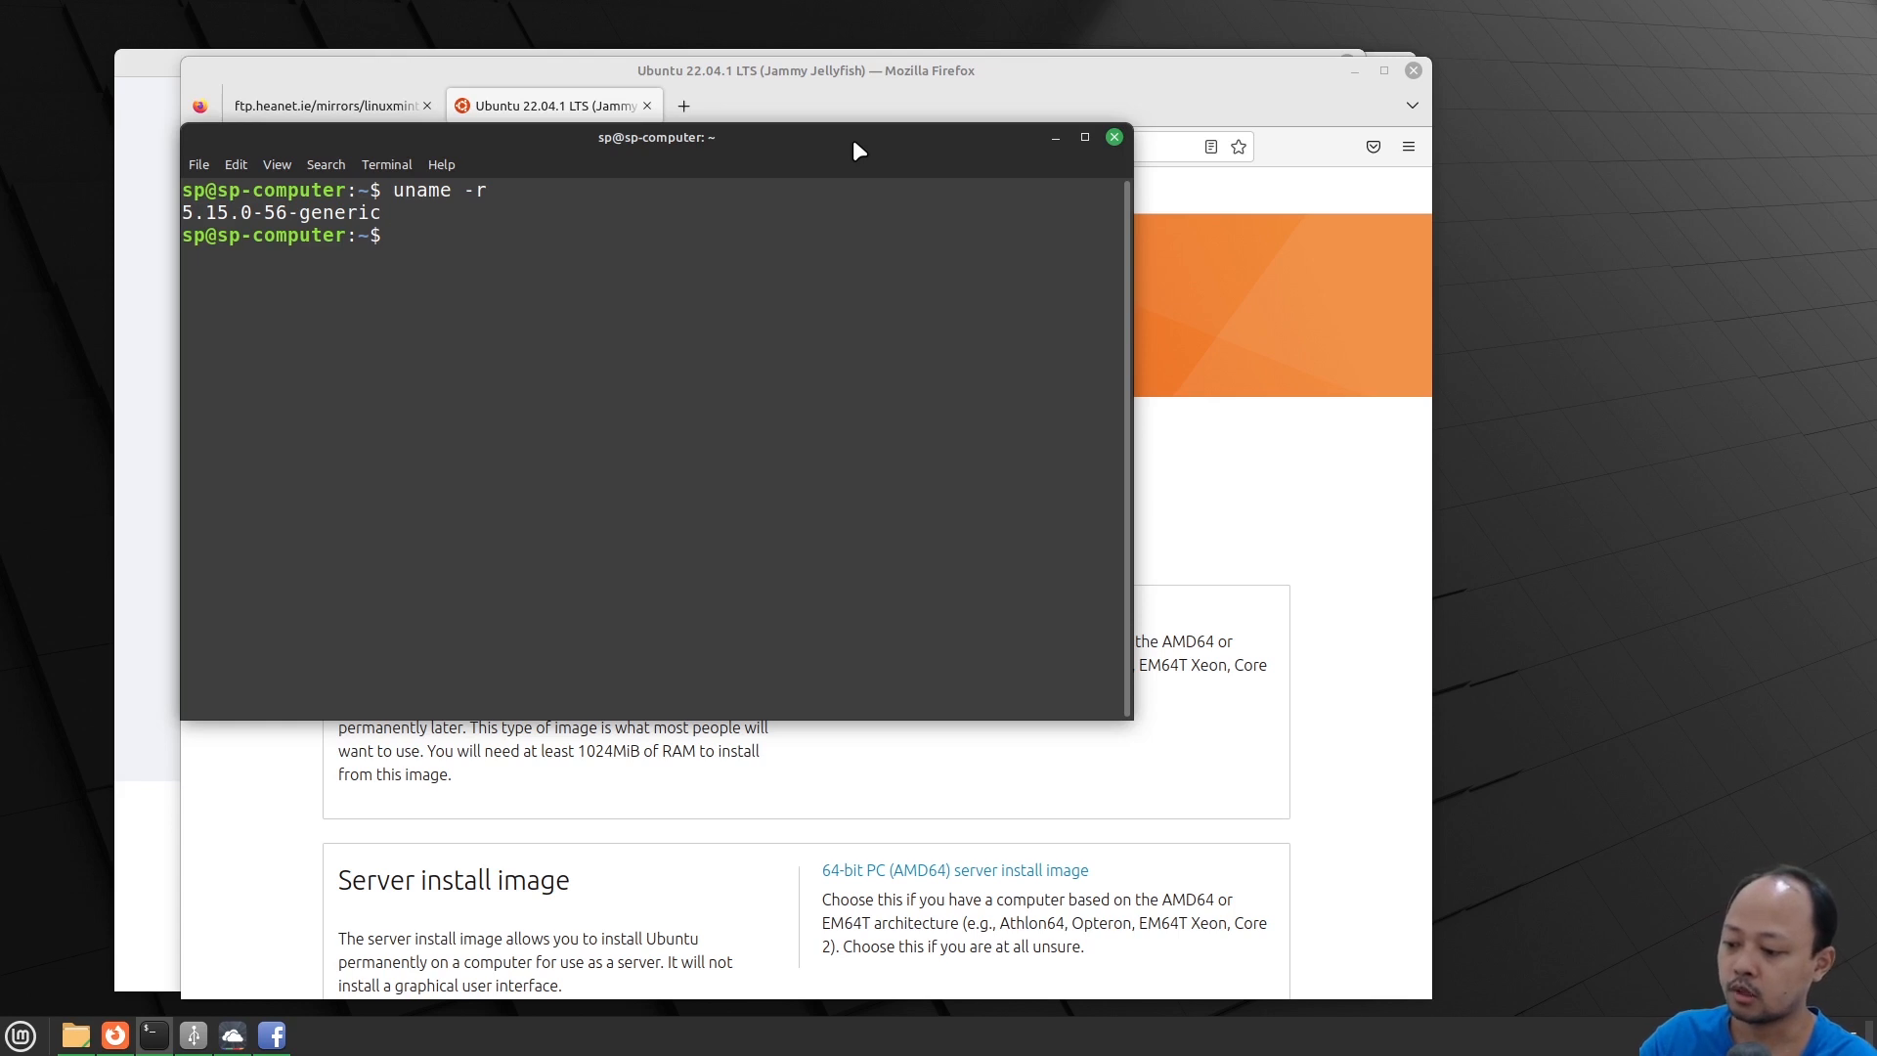
text(flatpak )
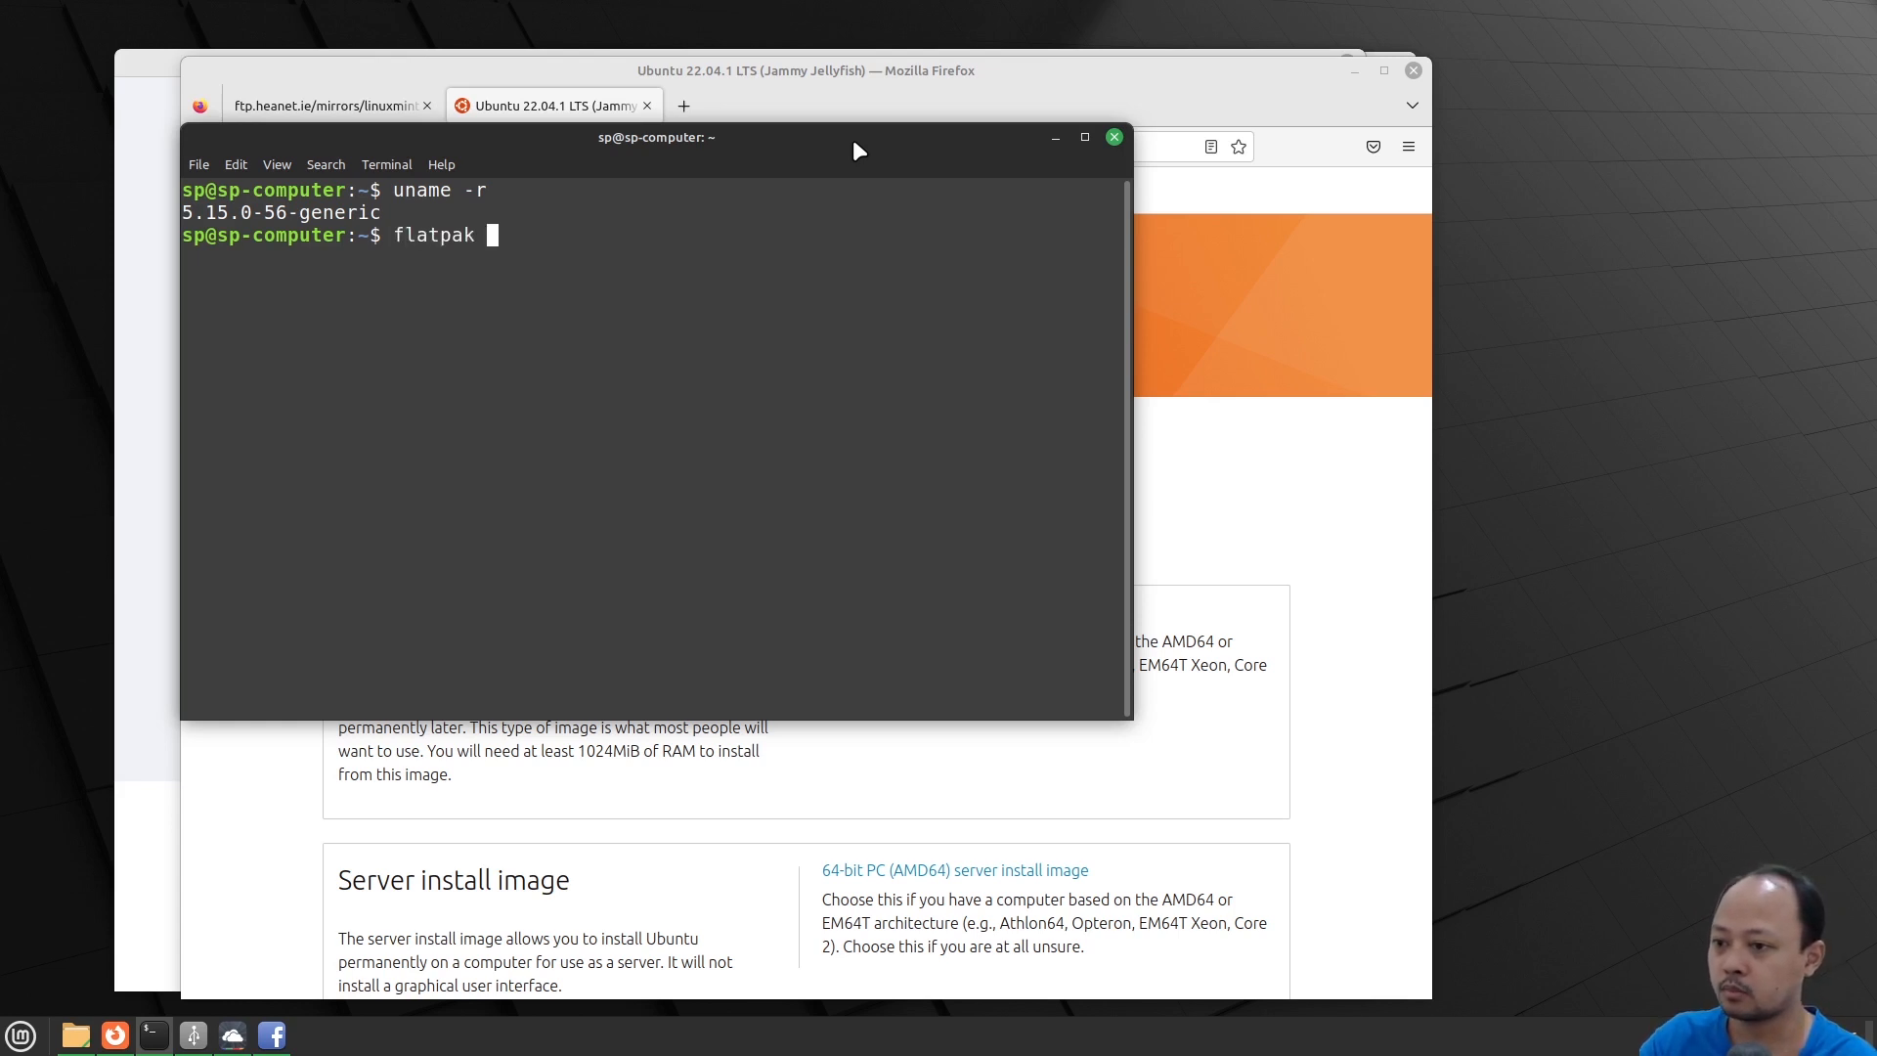
text(list)
key(Return)
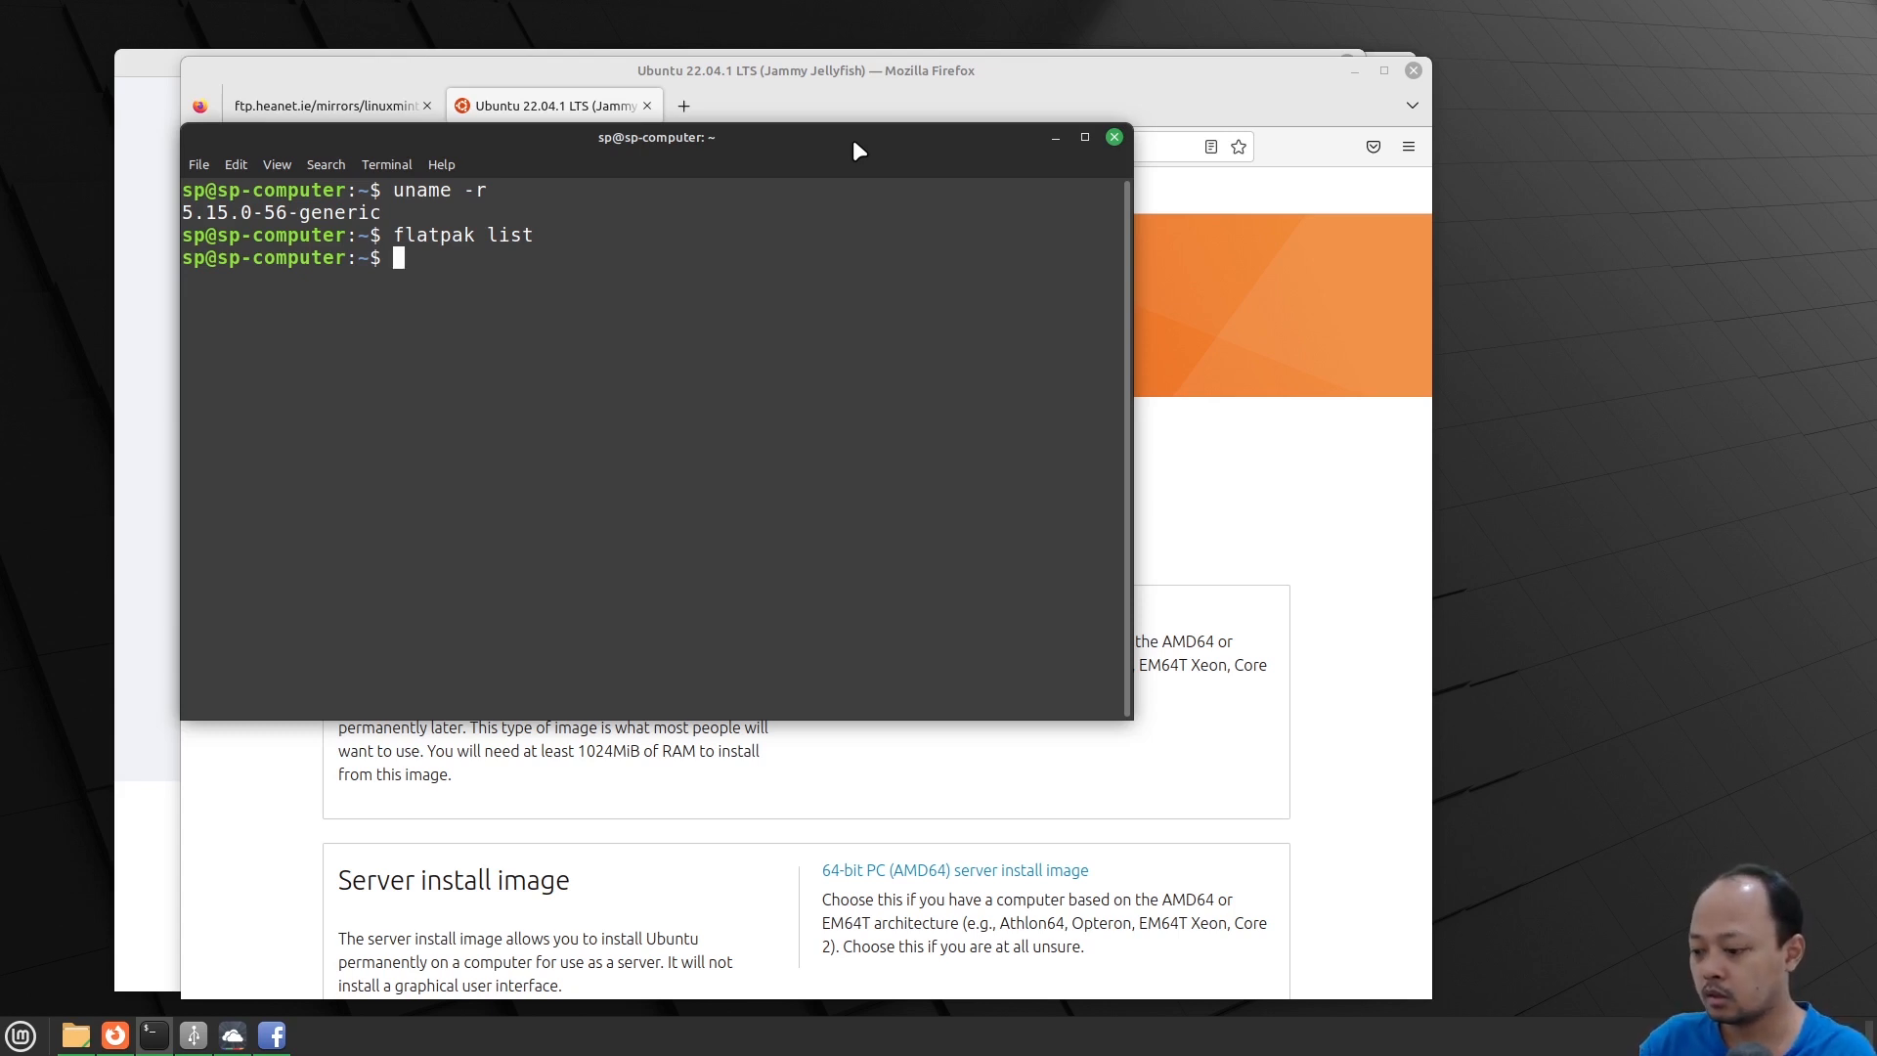
Check for Snap support by running snapd list and whereis snapd in the terminal
text(sna)
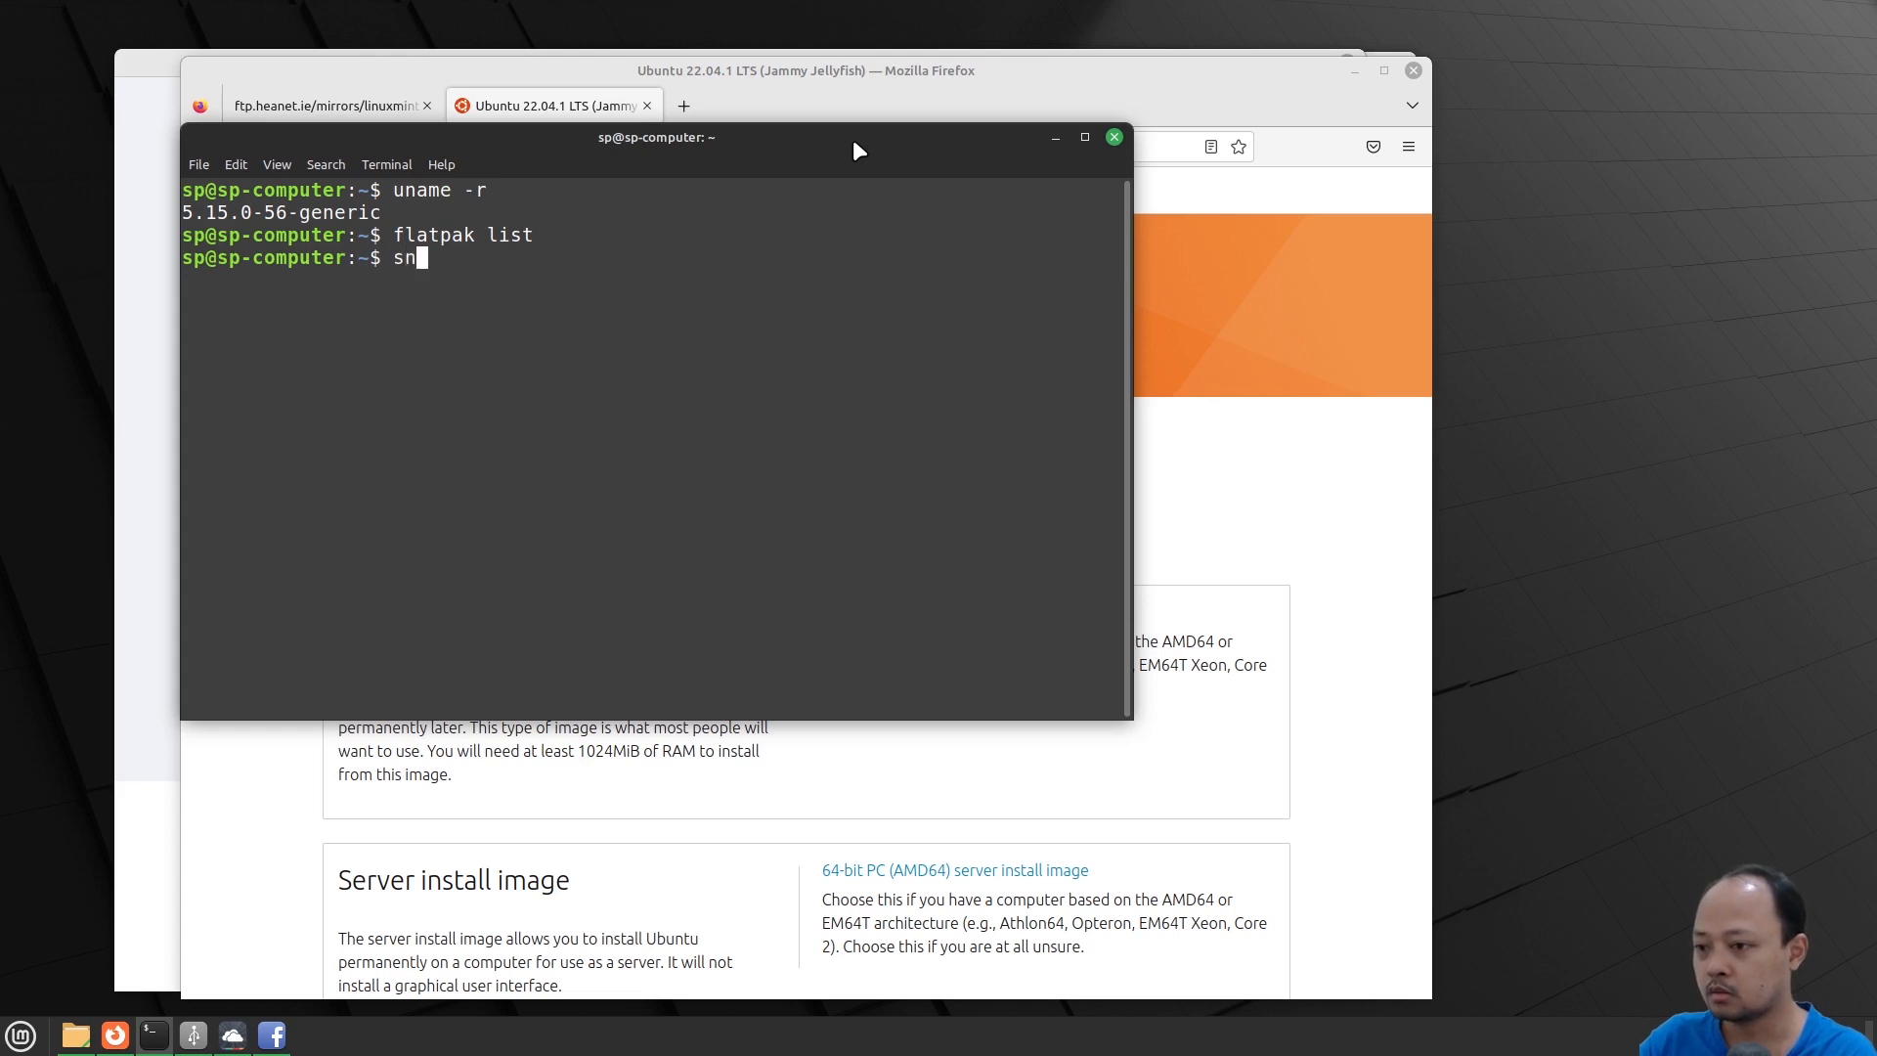
text(pd list)
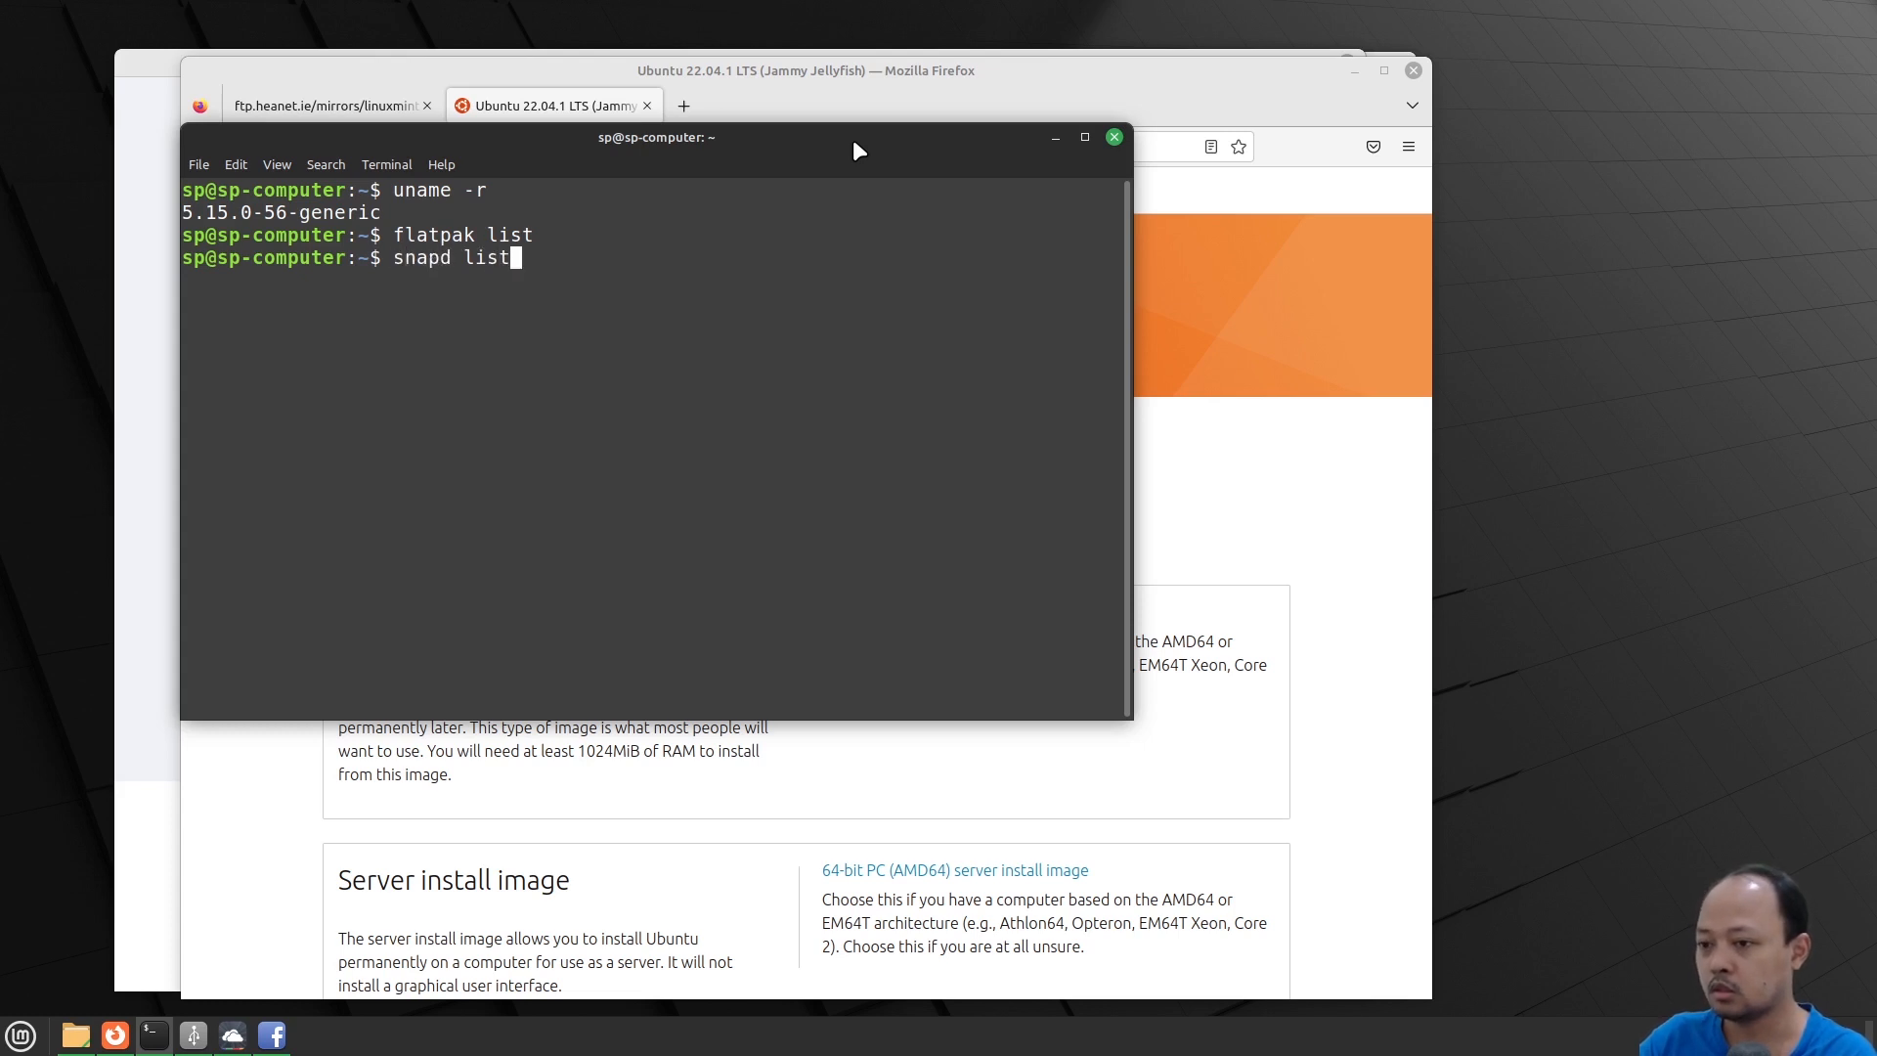
key(Return)
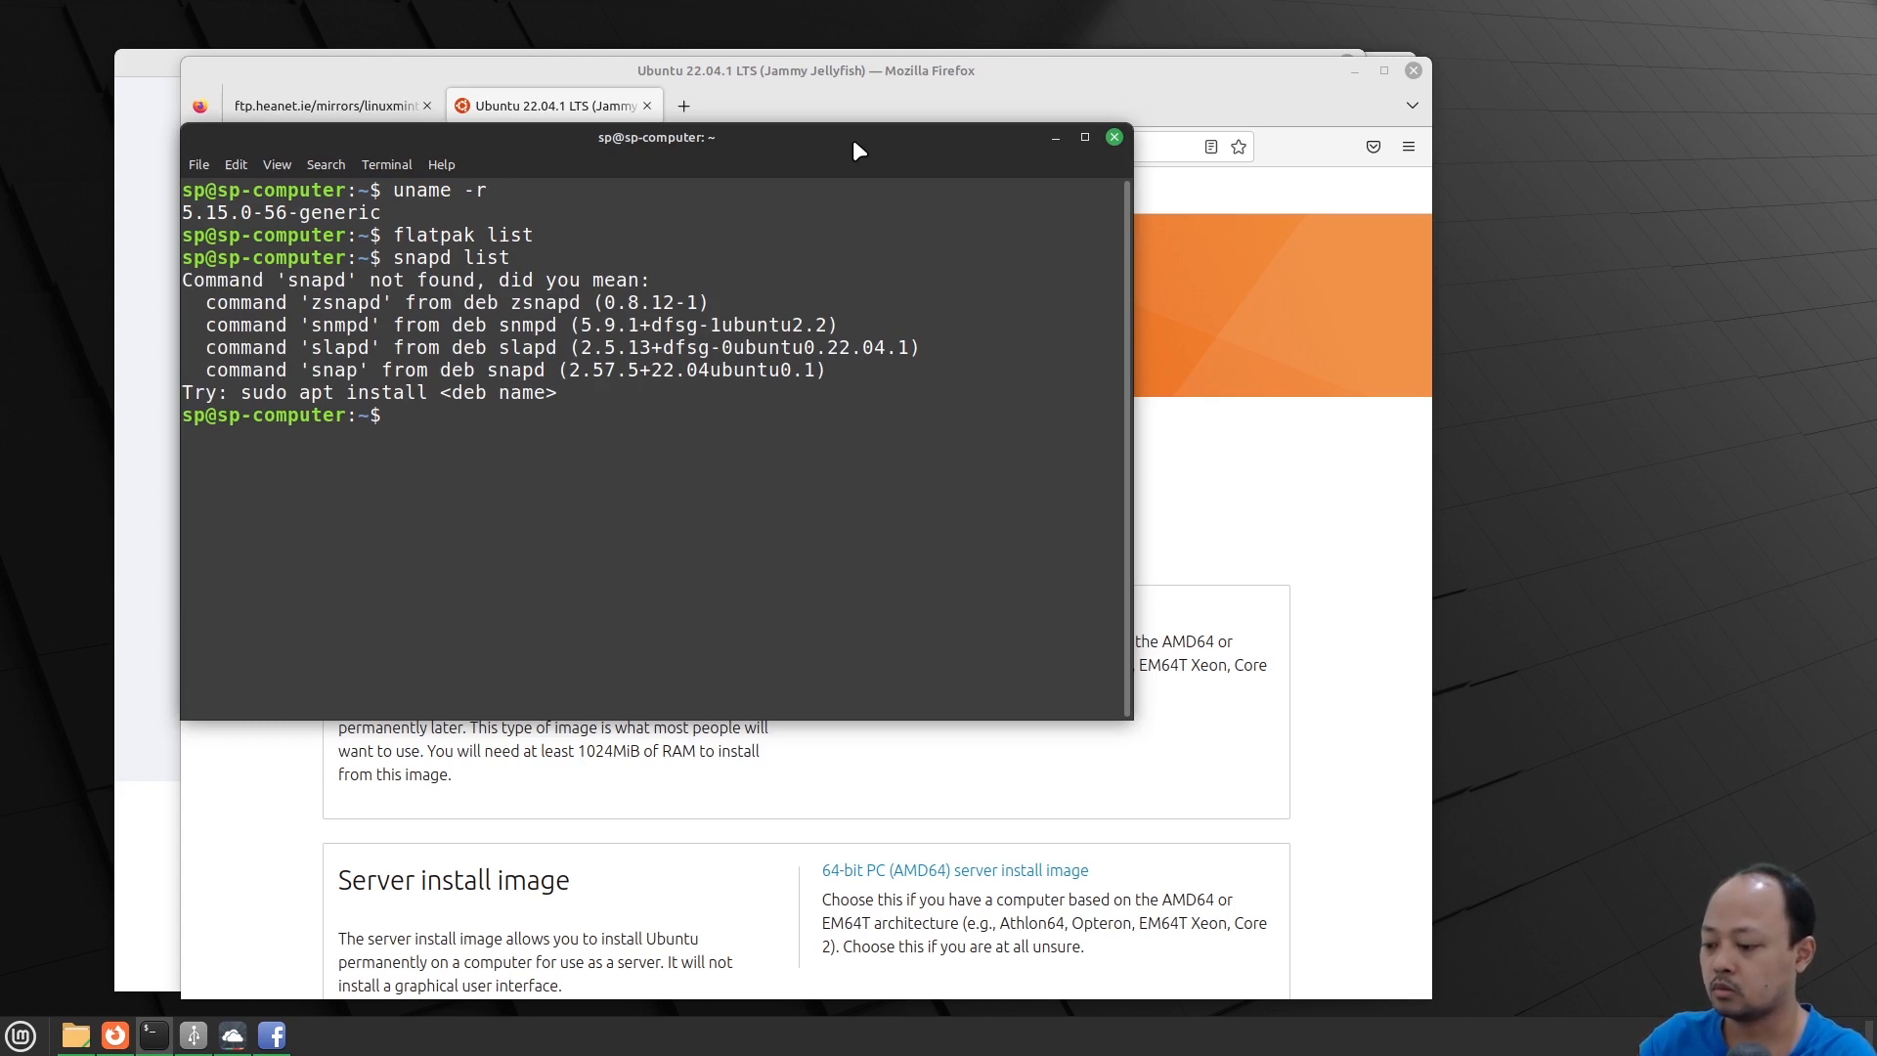
text(wh)
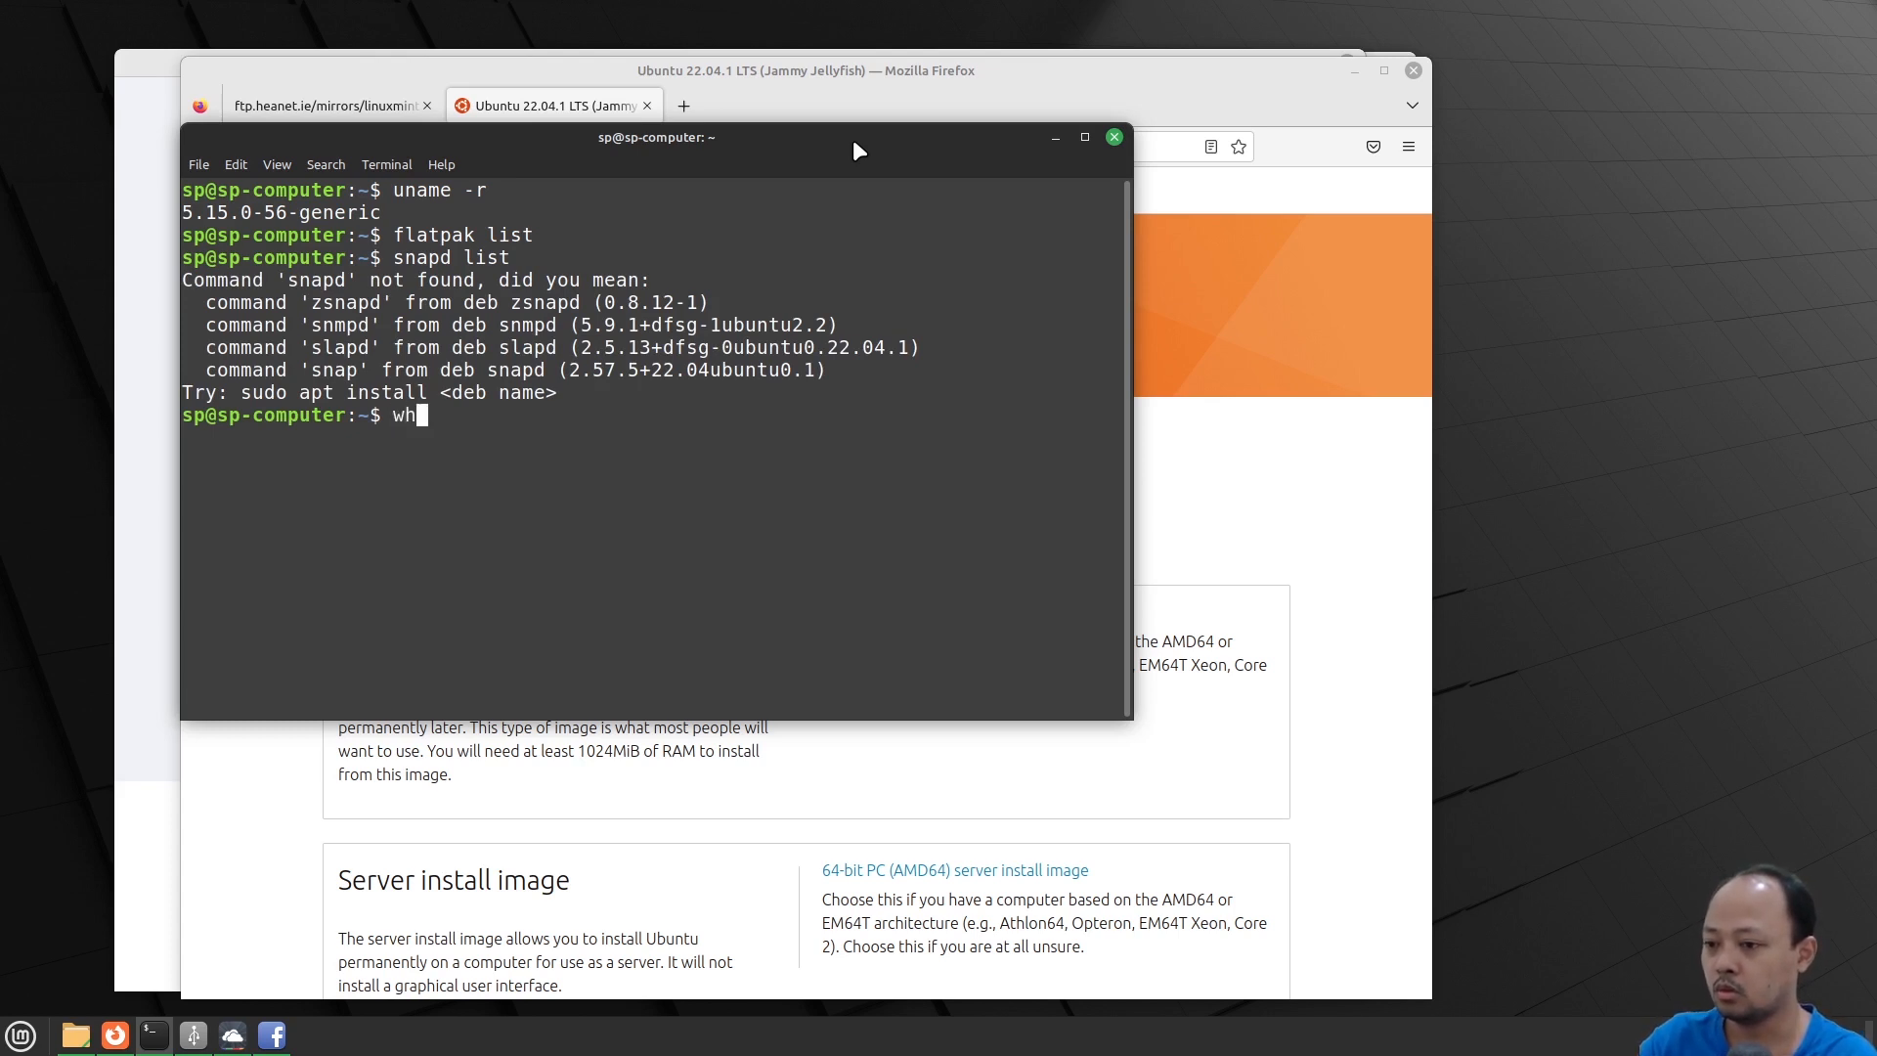
text(ereis snapd)
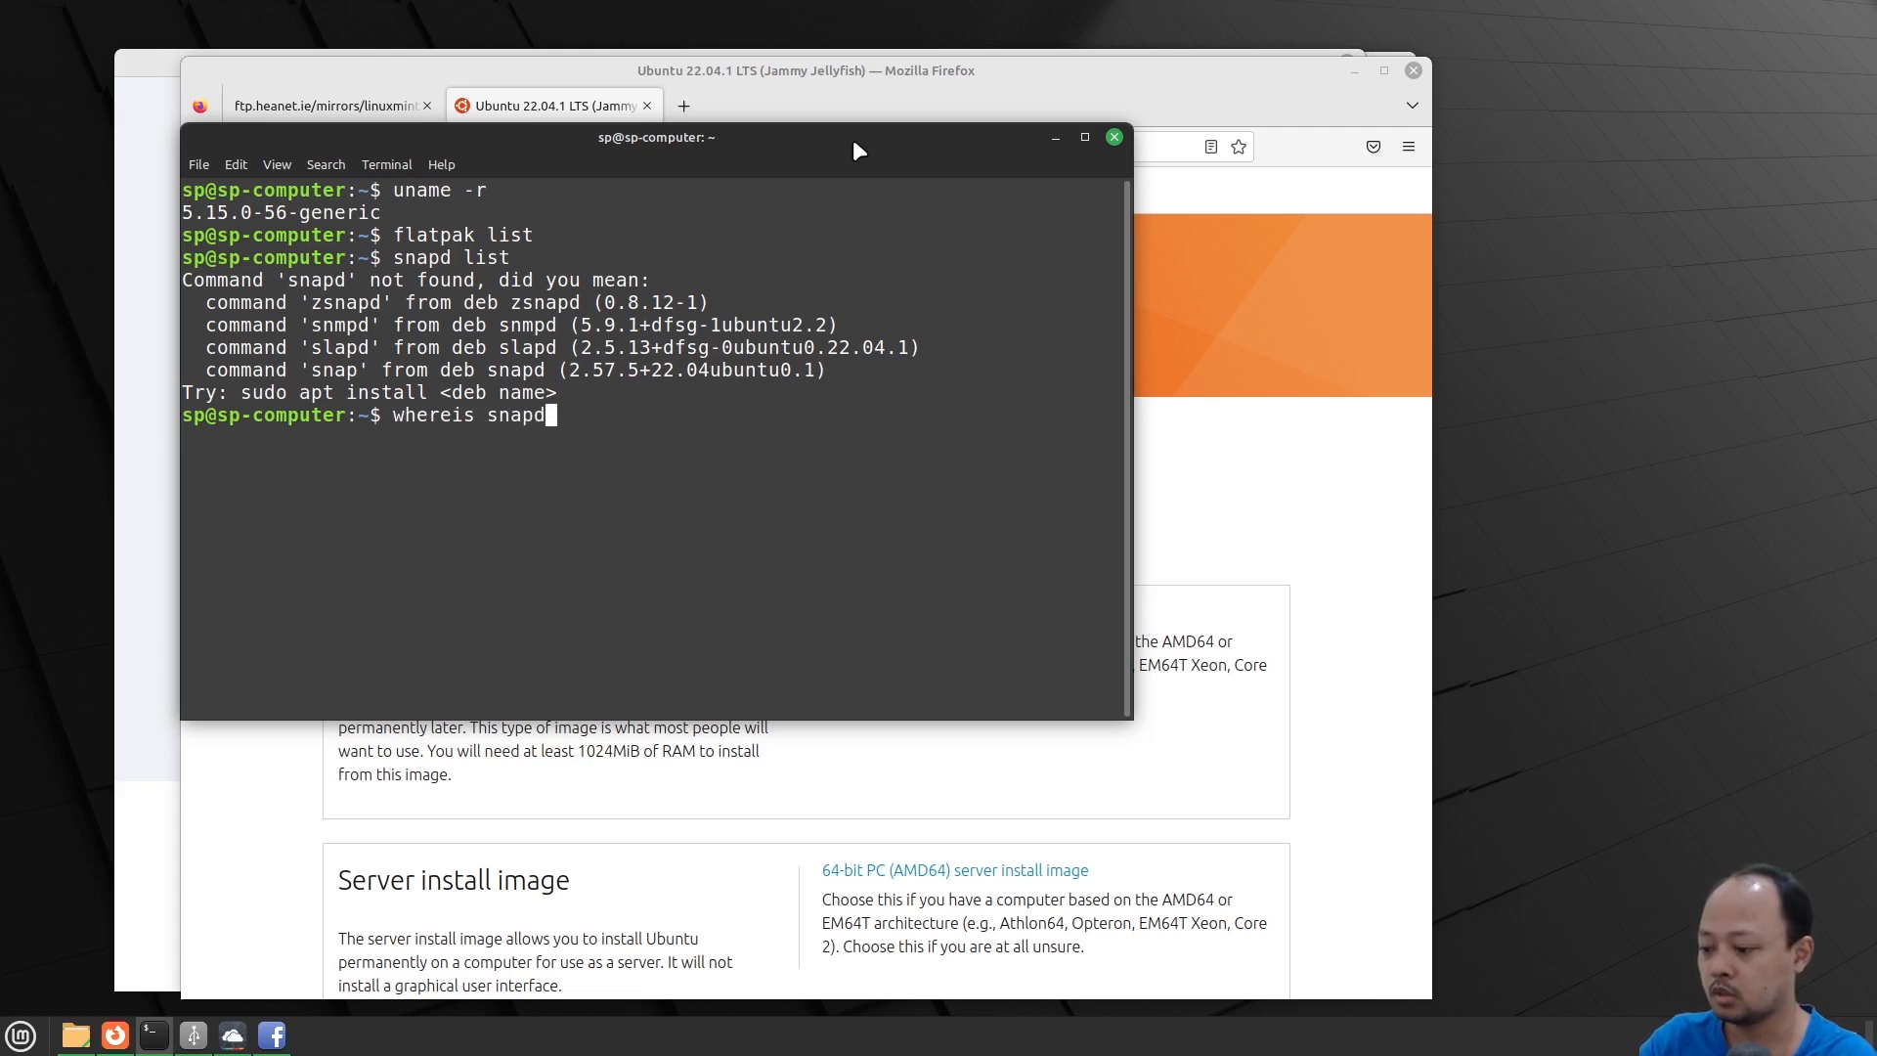
key(Return)
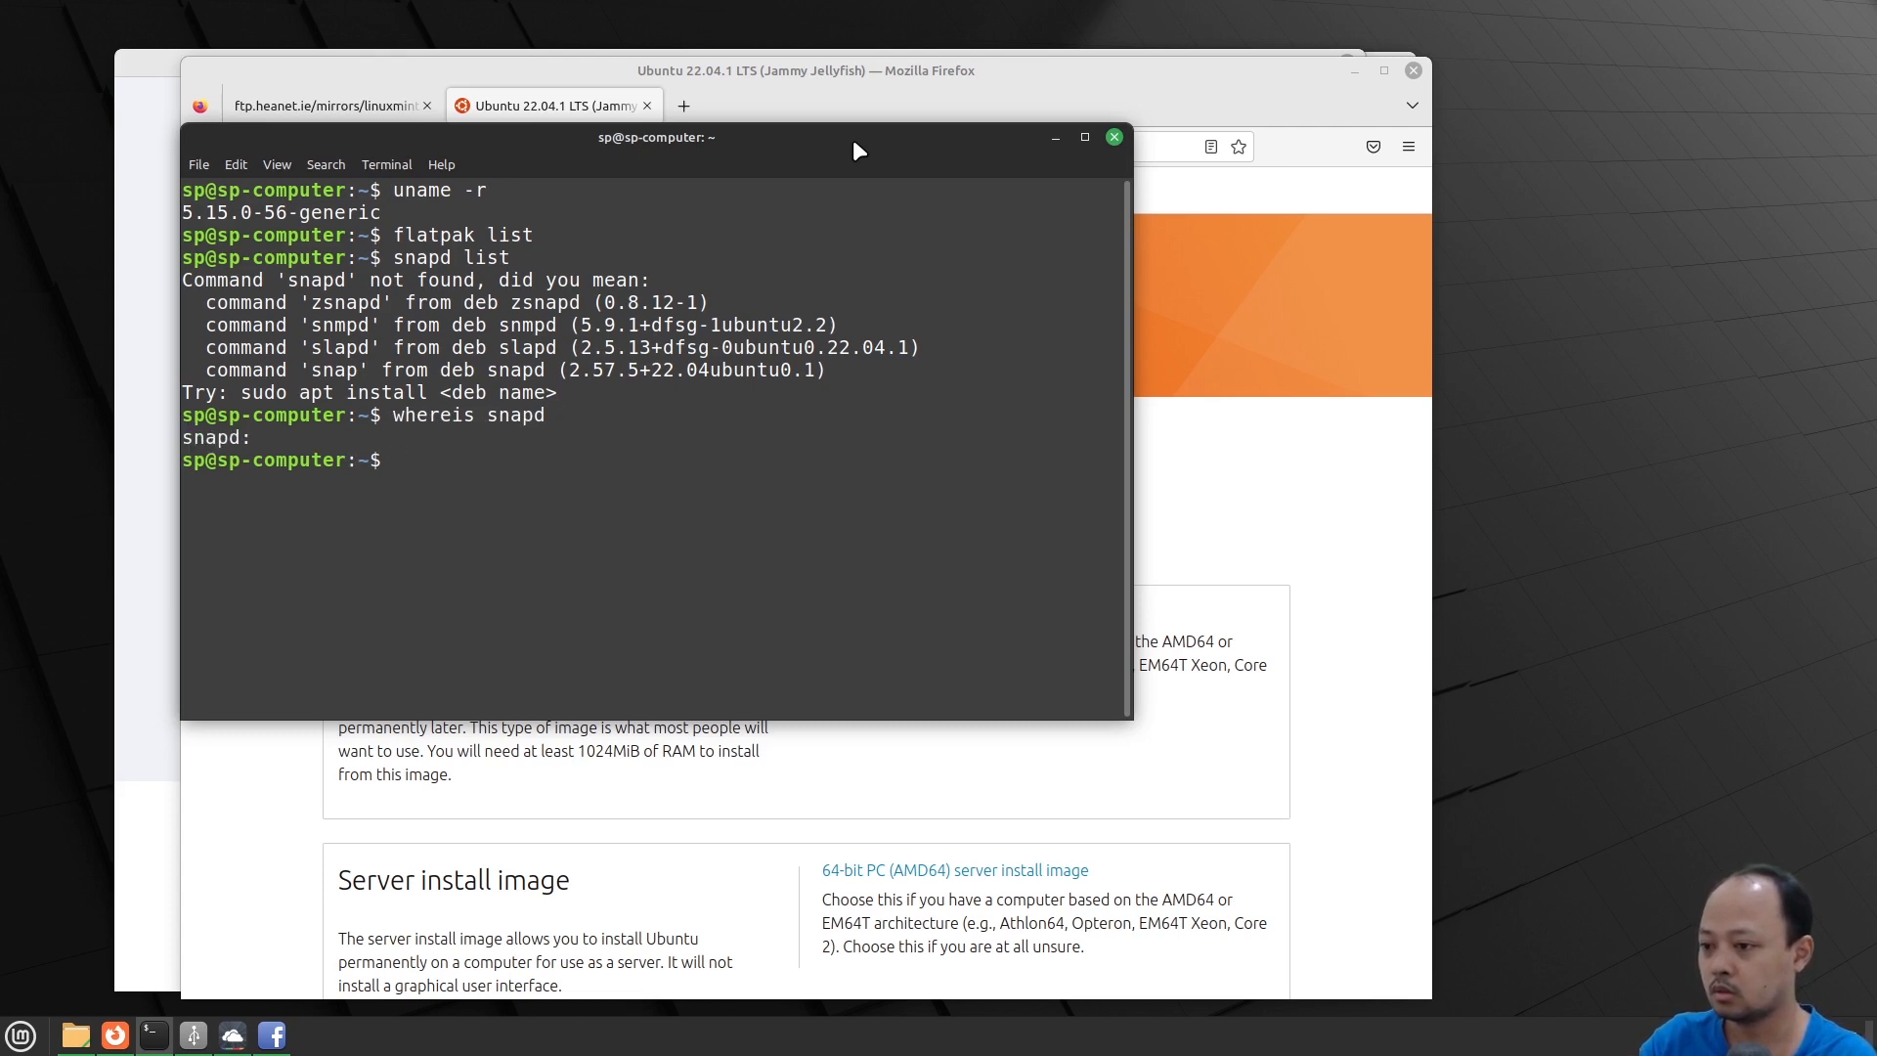